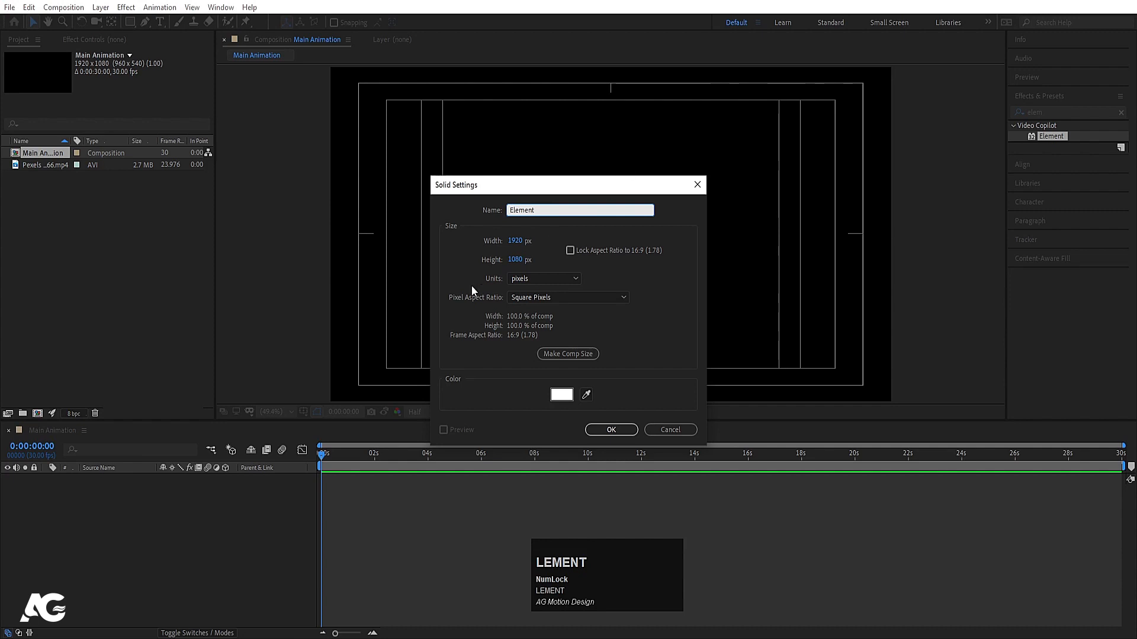
Create the 1920 × 1080 px Element solid in black (000000) and apply the Video Copilot Element effect to it.
left_click(512, 243)
left_click(515, 260)
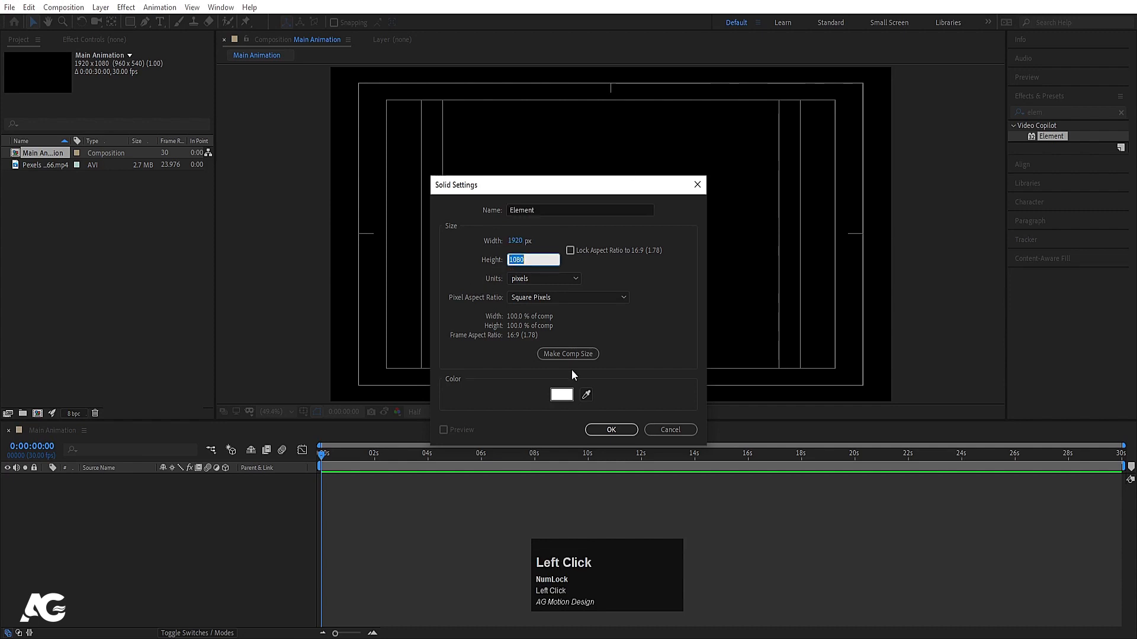
left_click(561, 398)
left_click_drag(347, 360, 162, 567)
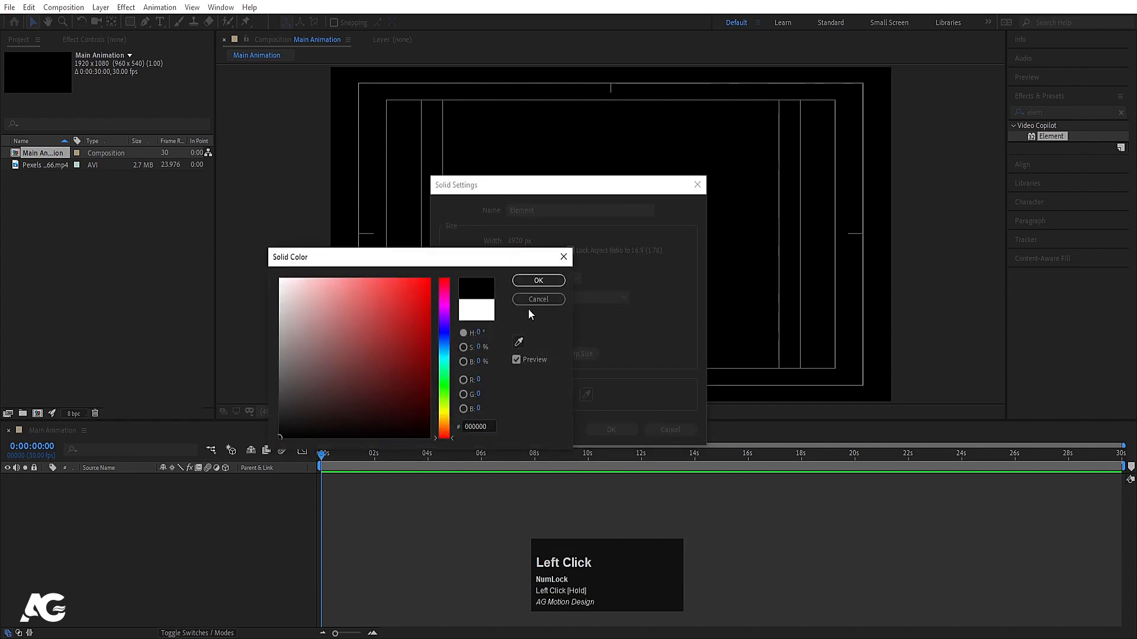
left_click(528, 284)
left_click(611, 430)
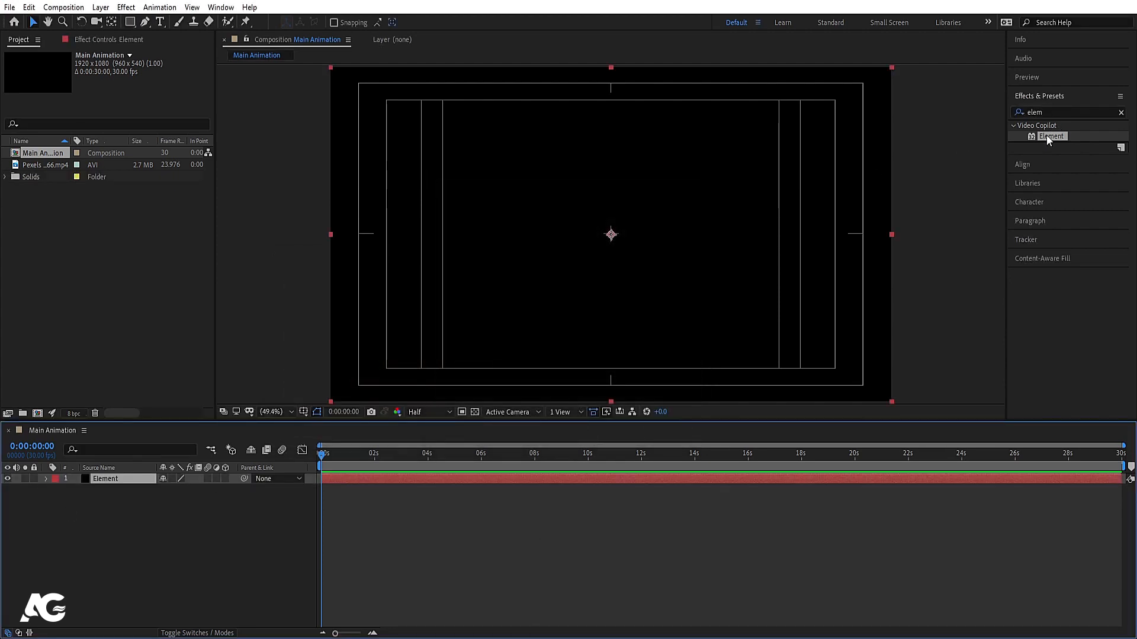
double_click(1047, 135)
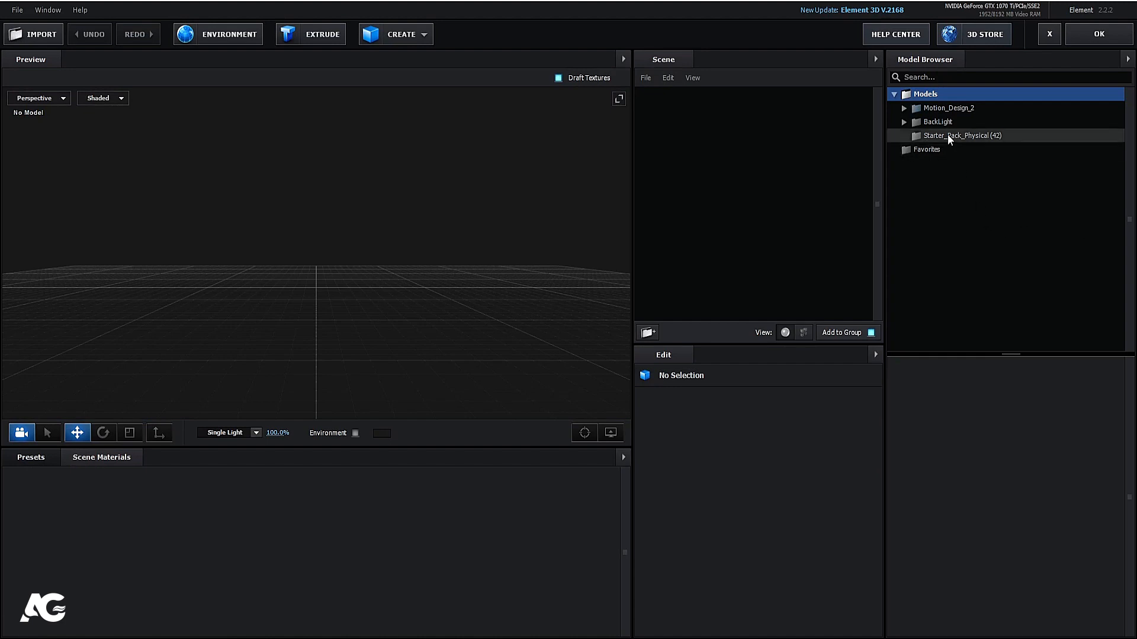
Add the Beam_01 model from the Beams folder of Motion_Design_2 to the Element scene.
left_click(939, 108)
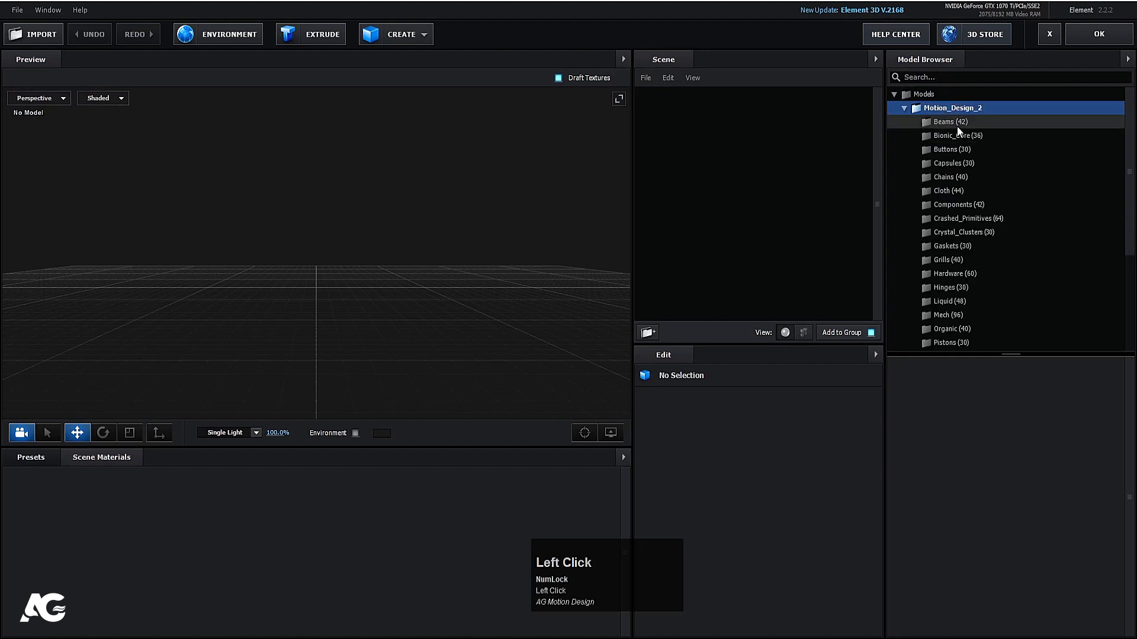
left_click(959, 123)
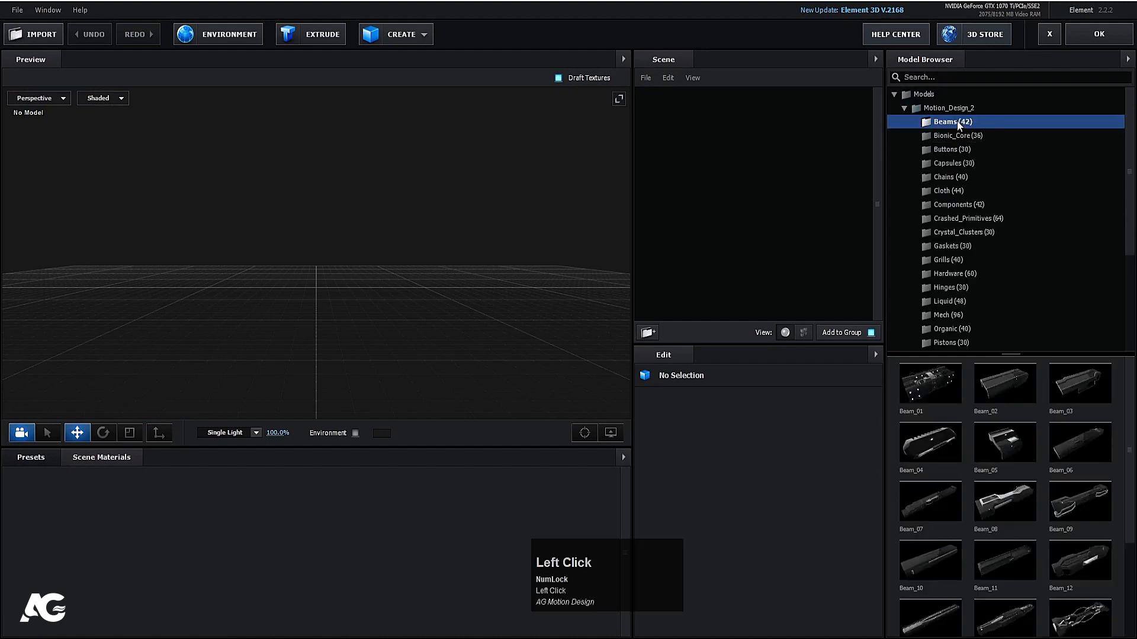
left_click(927, 386)
left_click_drag(495, 249, 495, 303)
scroll(278, 304, "up", 3)
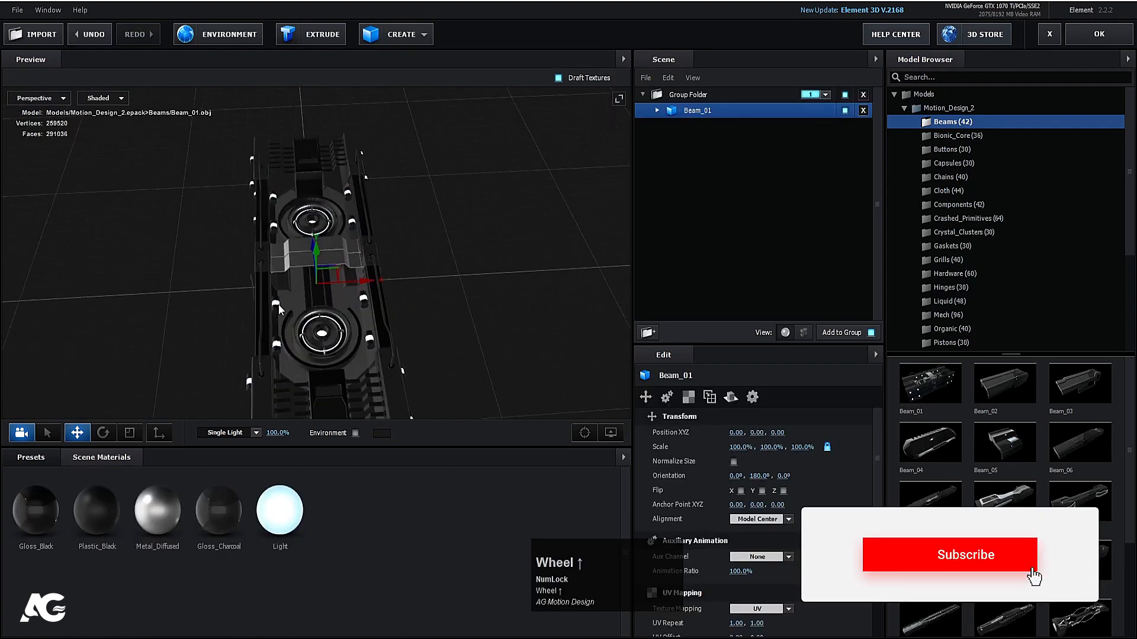
left_click_drag(278, 304, 334, 266)
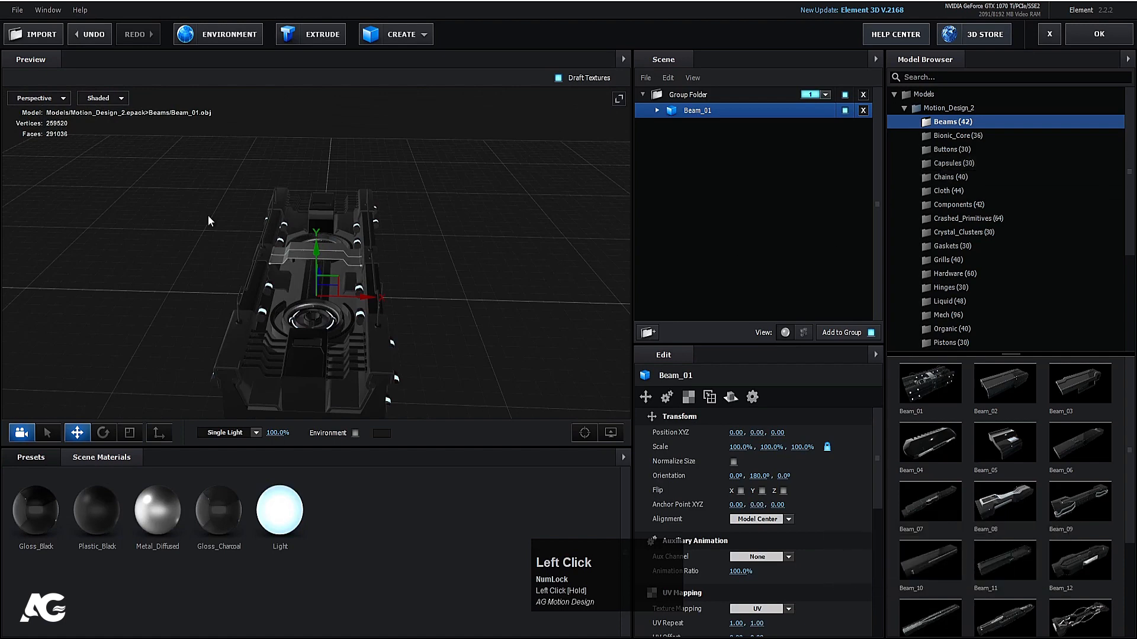
Add the Tech_Mech_02 model from the Tech_Components folder of Motion_Design_2 to the scene.
scroll(936, 225, "down", 5)
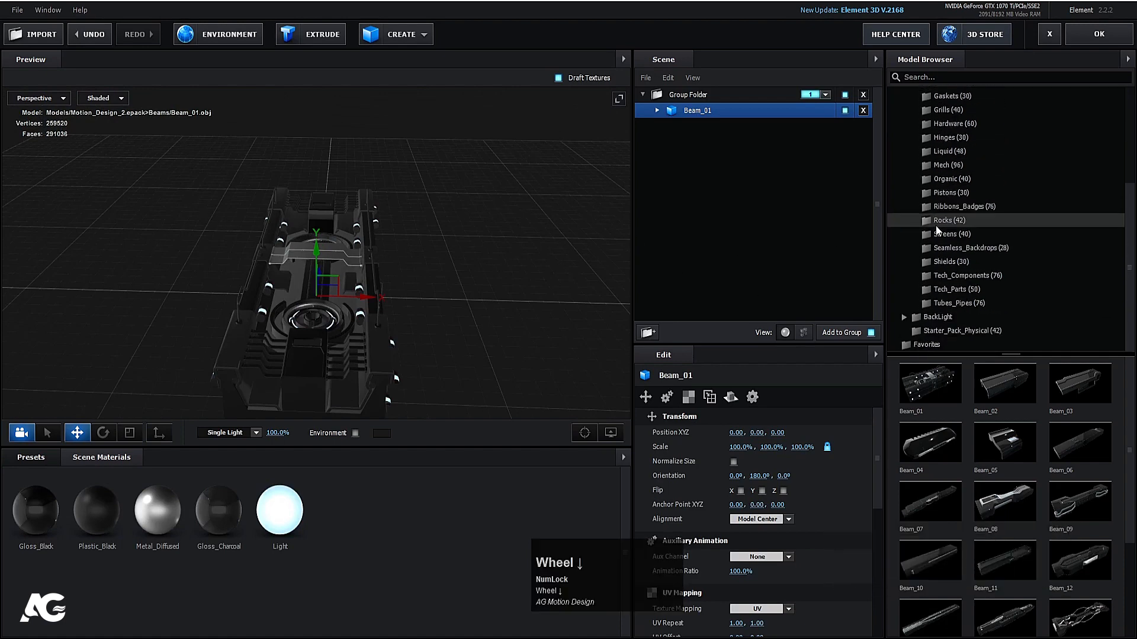
left_click(955, 289)
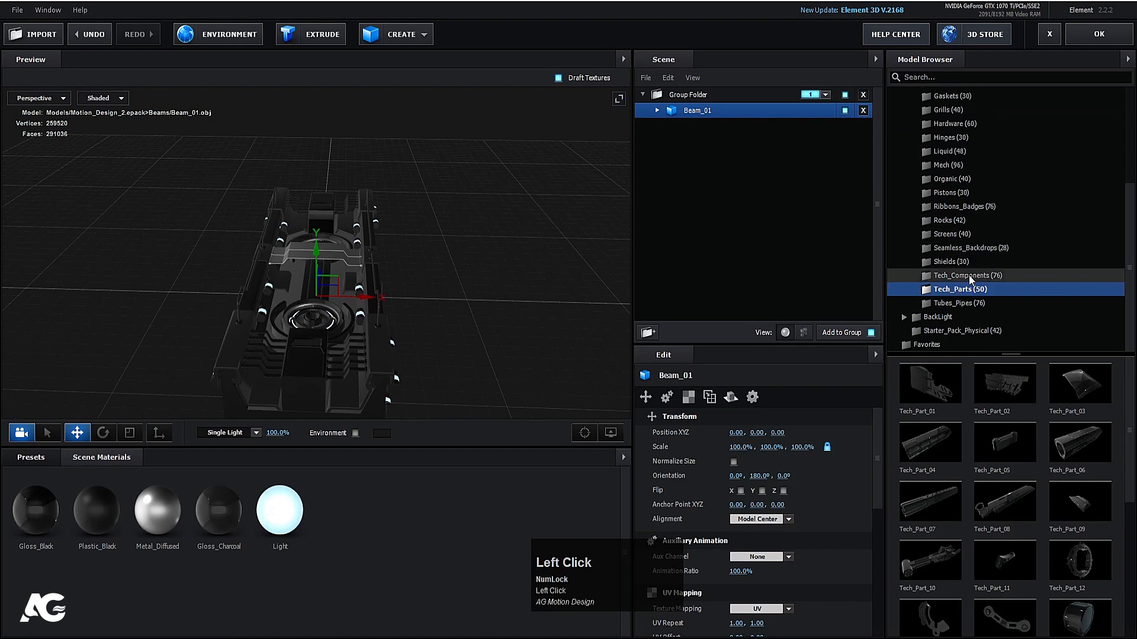
left_click(970, 278)
scroll(988, 616, "down", 2)
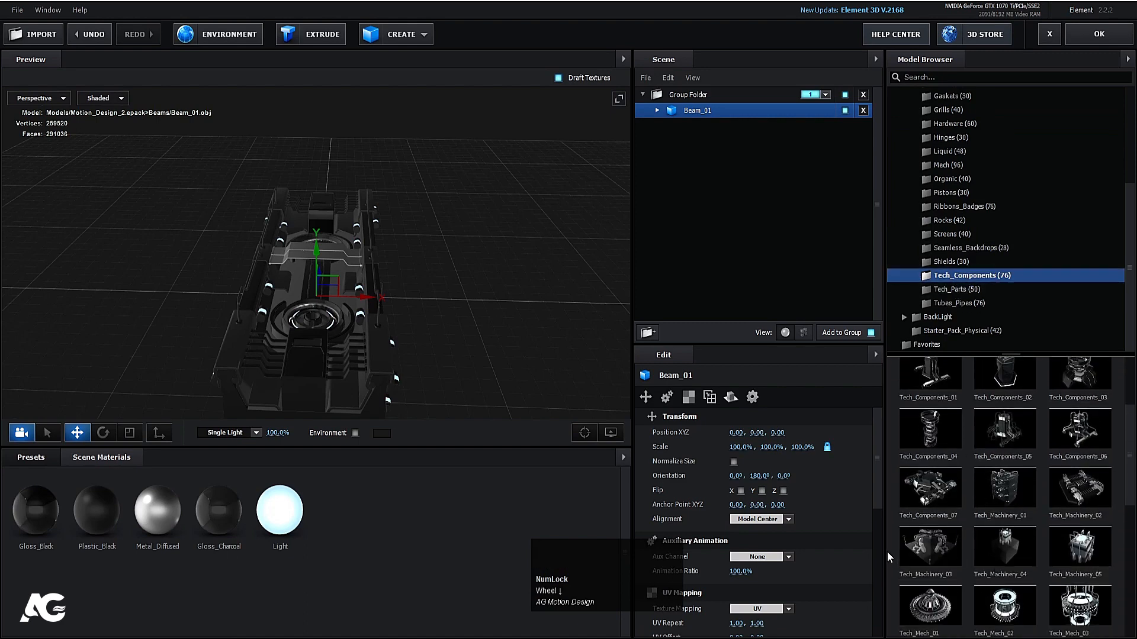
scroll(1119, 537, "down", 2)
scroll(1119, 537, "down", 1)
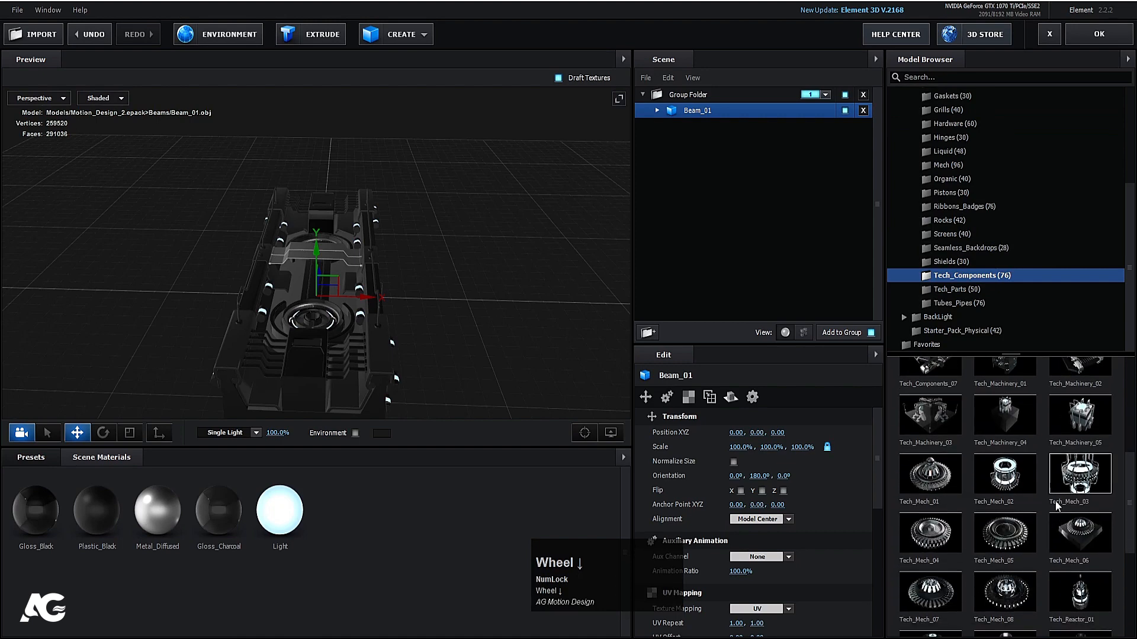
left_click(1009, 483)
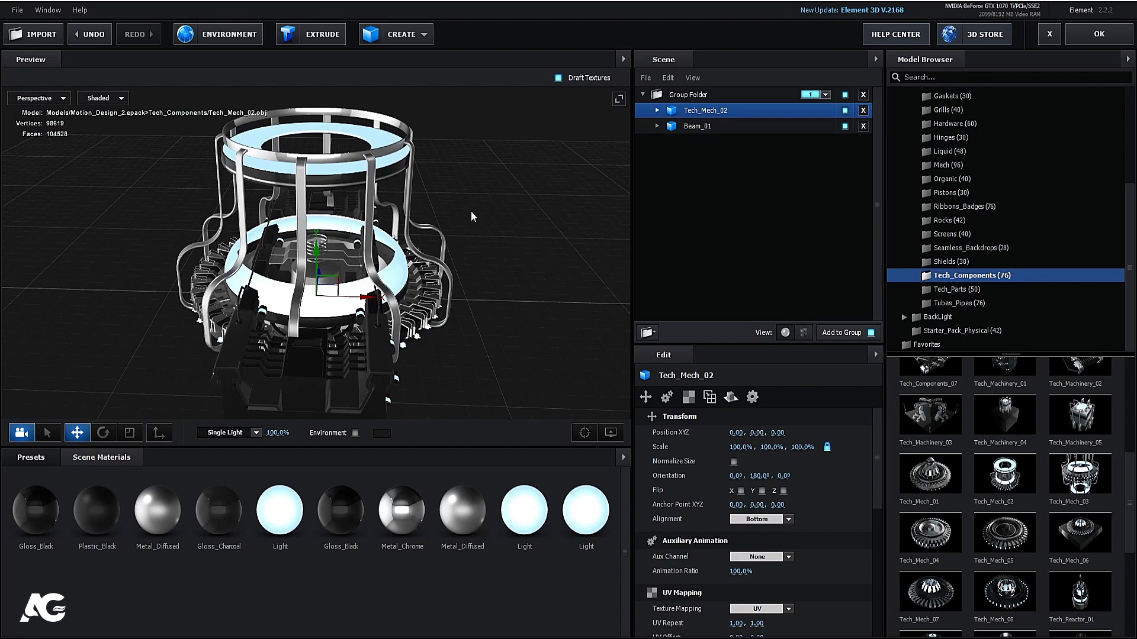
Scale Tech_Mech_02 uniformly to about 27.6% and raise it to about 0.10 in Y.
key("r")
left_click_drag(312, 295, 207, 294)
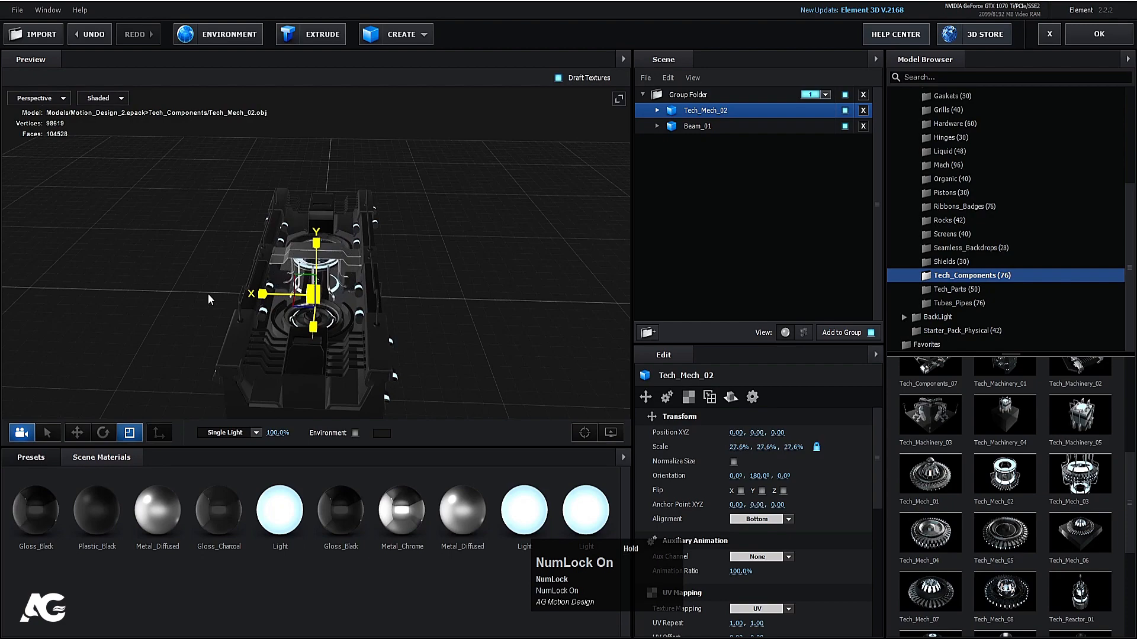
scroll(392, 223, "up", 3)
key("e")
key("w")
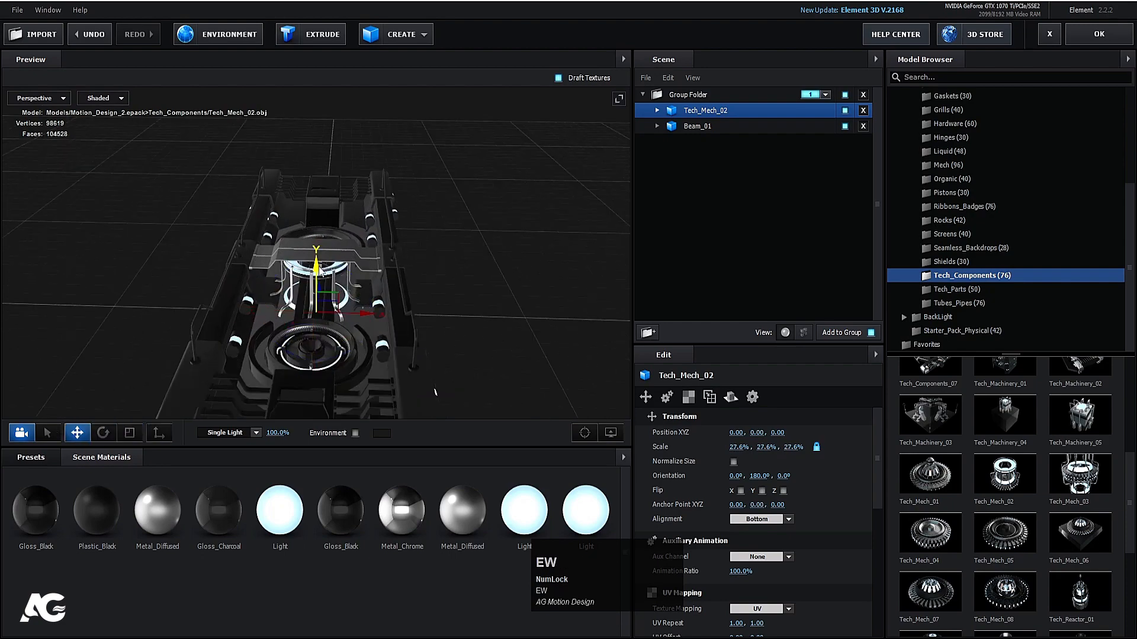
left_click_drag(319, 270, 315, 249)
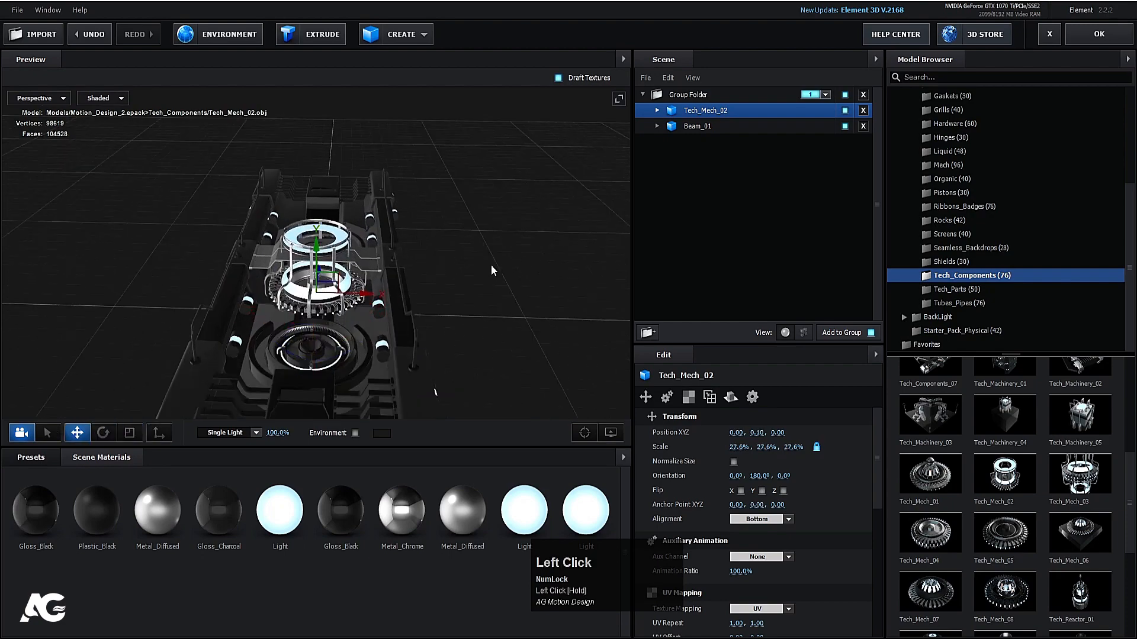
left_click_drag(491, 271, 468, 282)
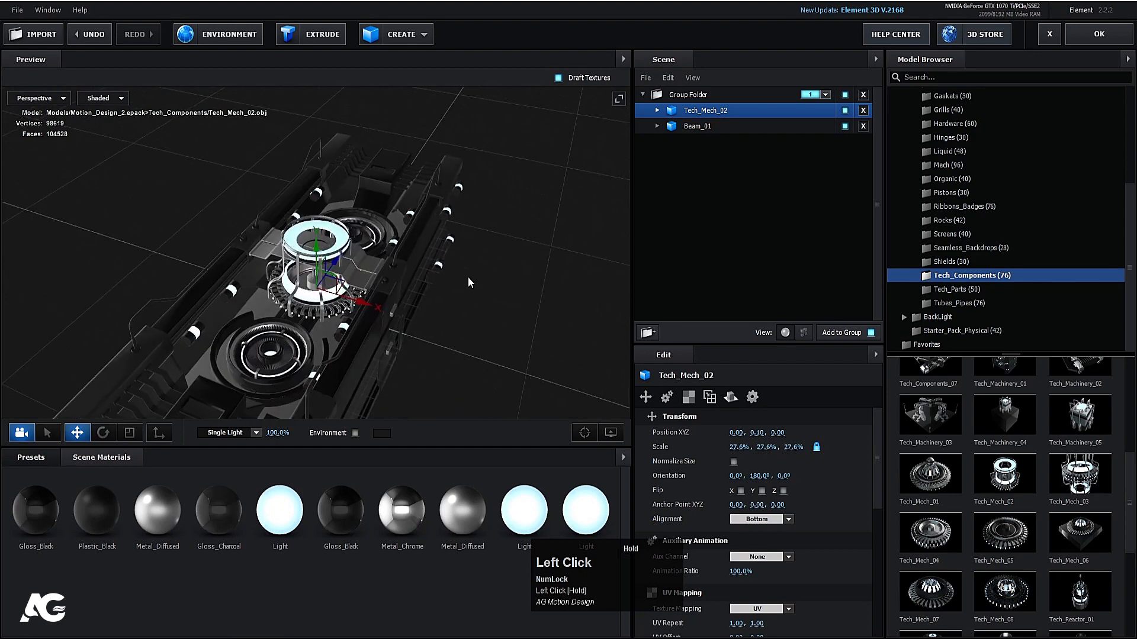
Move Tech_Mech_02 along Z to about -0.46, centred over one of the beam's circular sockets, using the top and front views.
left_click(34, 97)
left_click(41, 114)
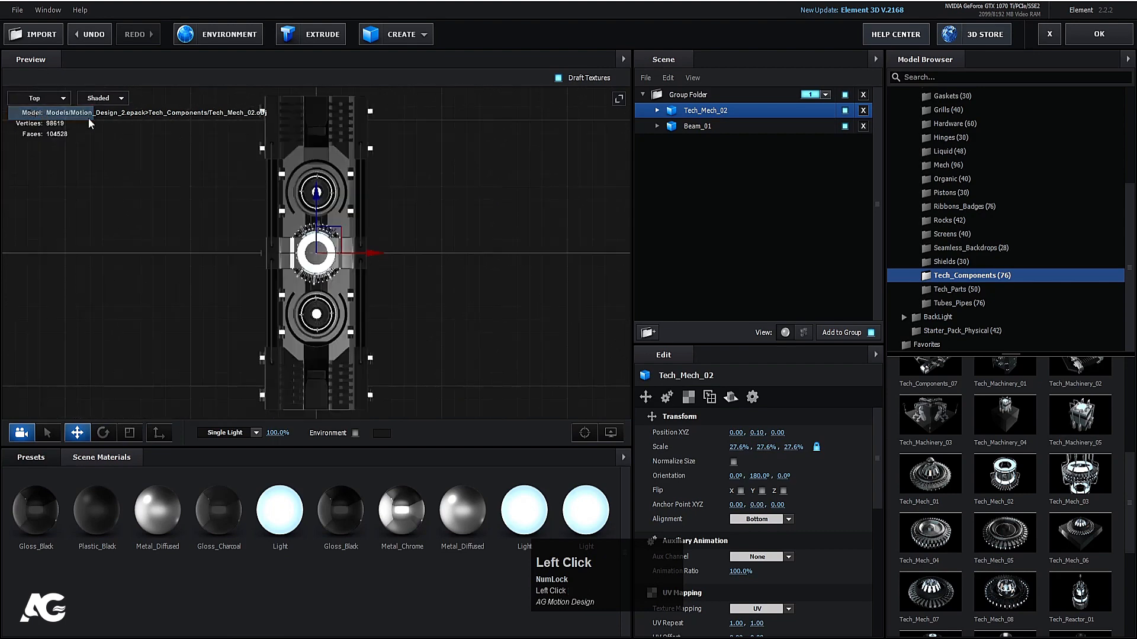
left_click_drag(321, 216, 331, 257)
scroll(312, 329, "up", 2)
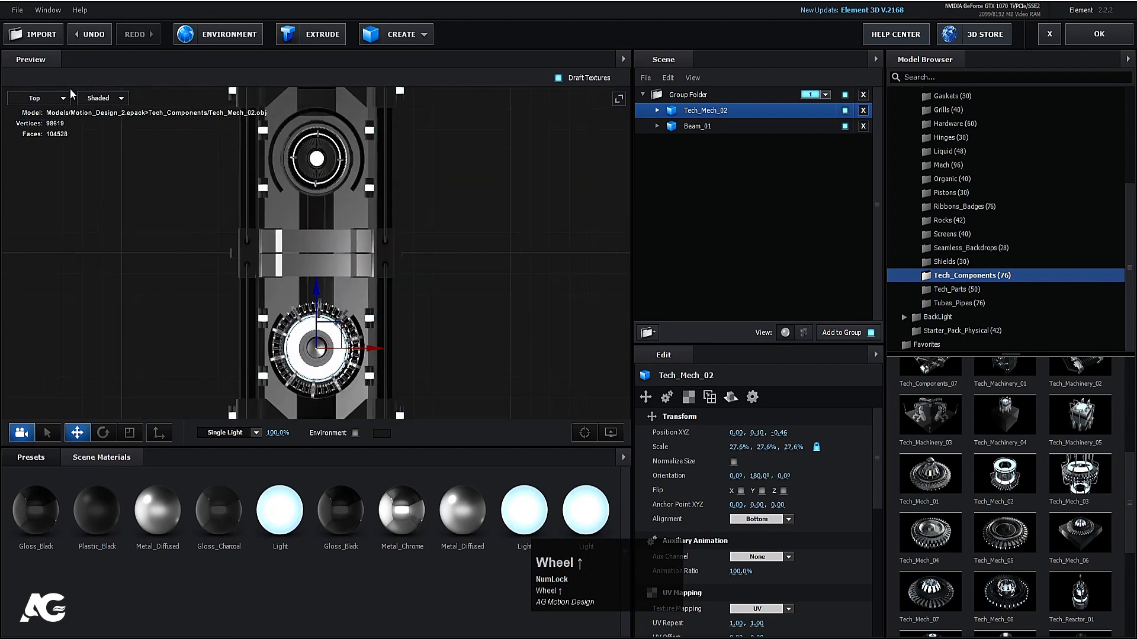
left_click(35, 98)
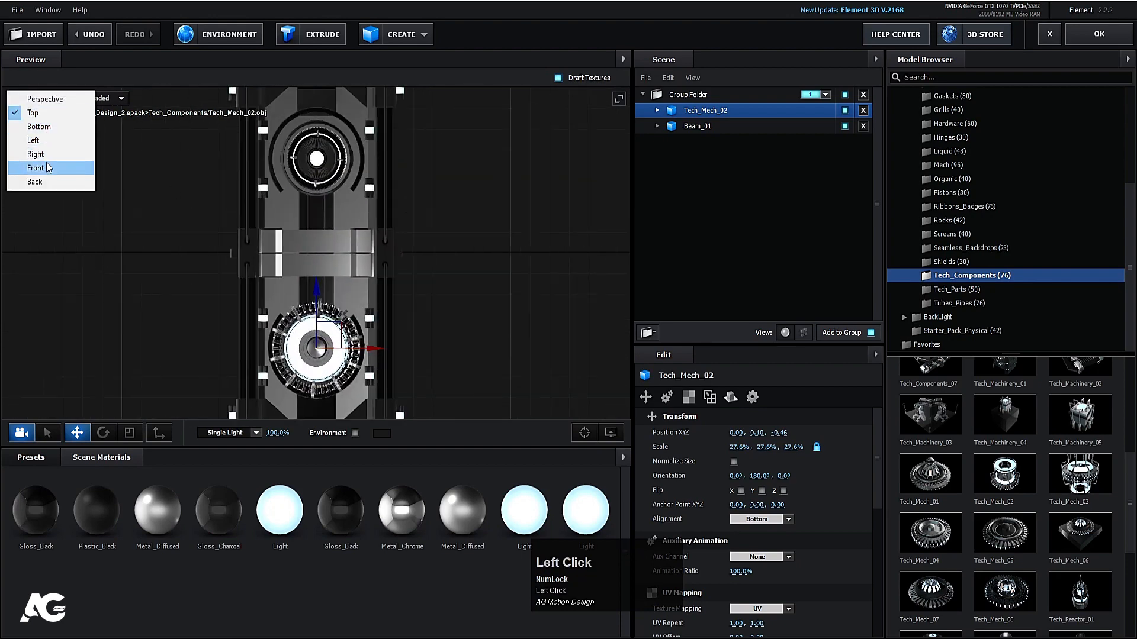
left_click(47, 167)
scroll(299, 217, "up", 2)
left_click_drag(315, 184, 312, 184)
left_click(49, 97)
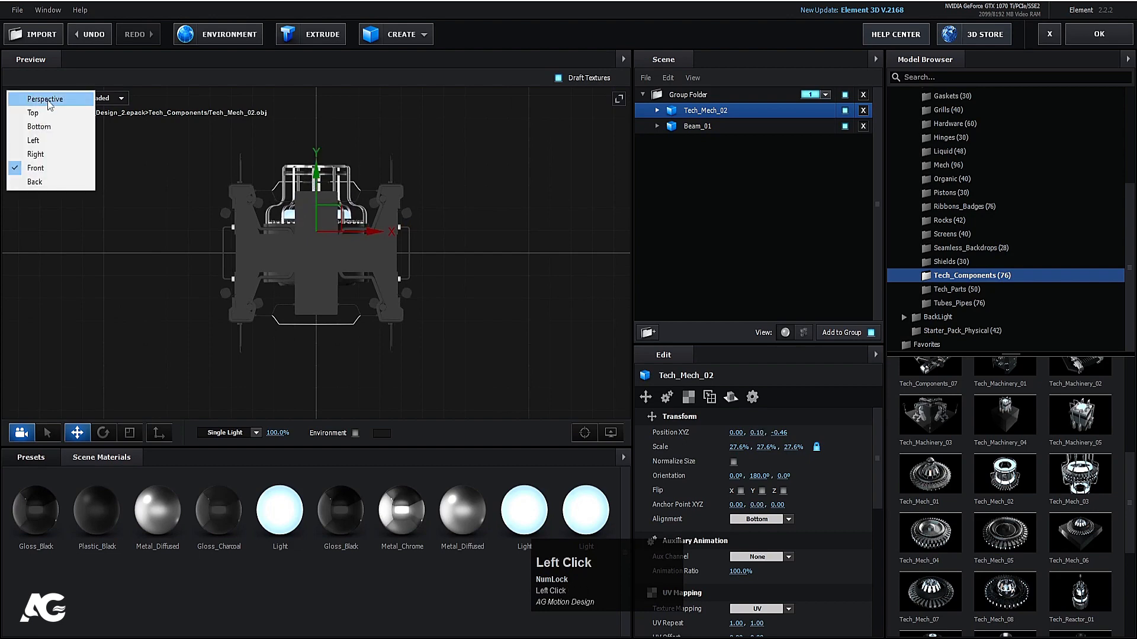
left_click(30, 110)
Assign Tech_Mech_02 to auxiliary animation Channel 1.
left_click_drag(246, 210, 403, 245)
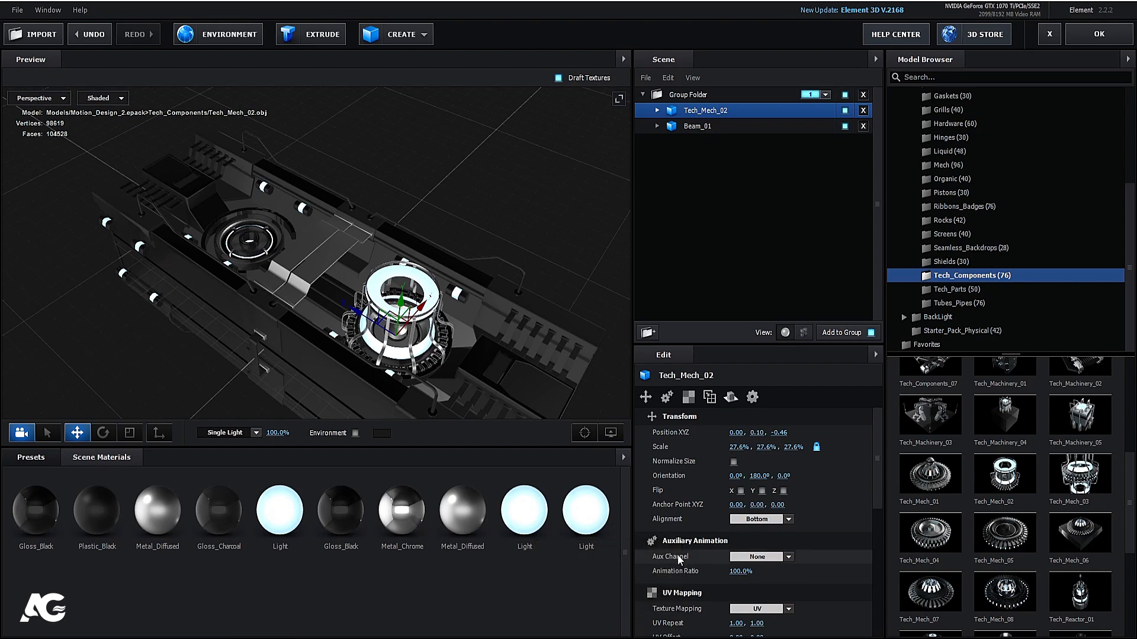
left_click(747, 557)
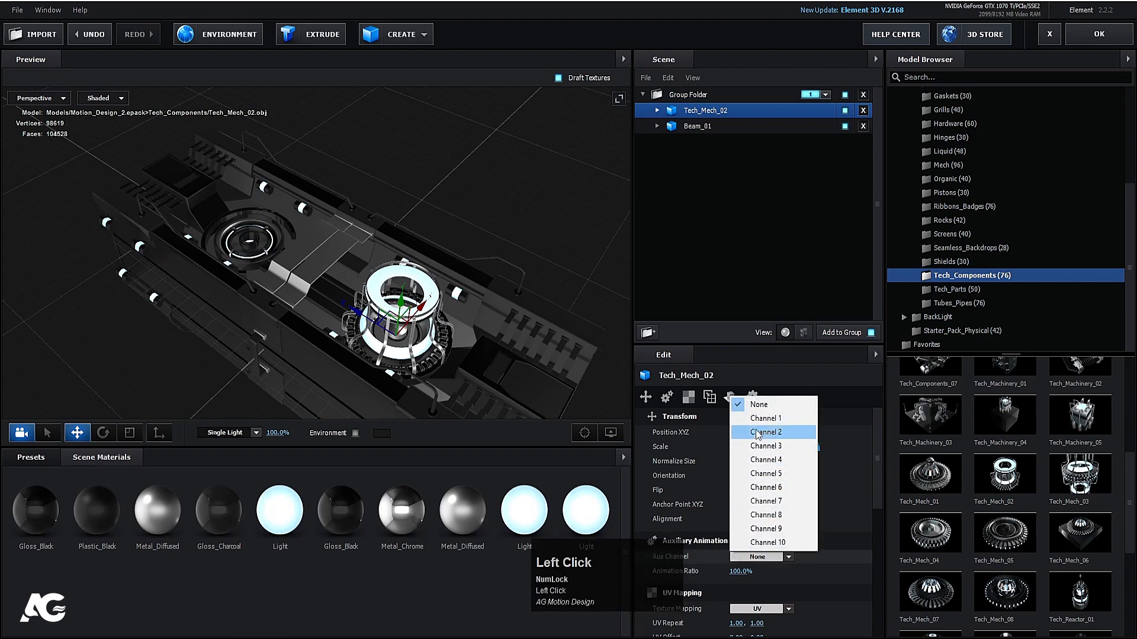
left_click(743, 418)
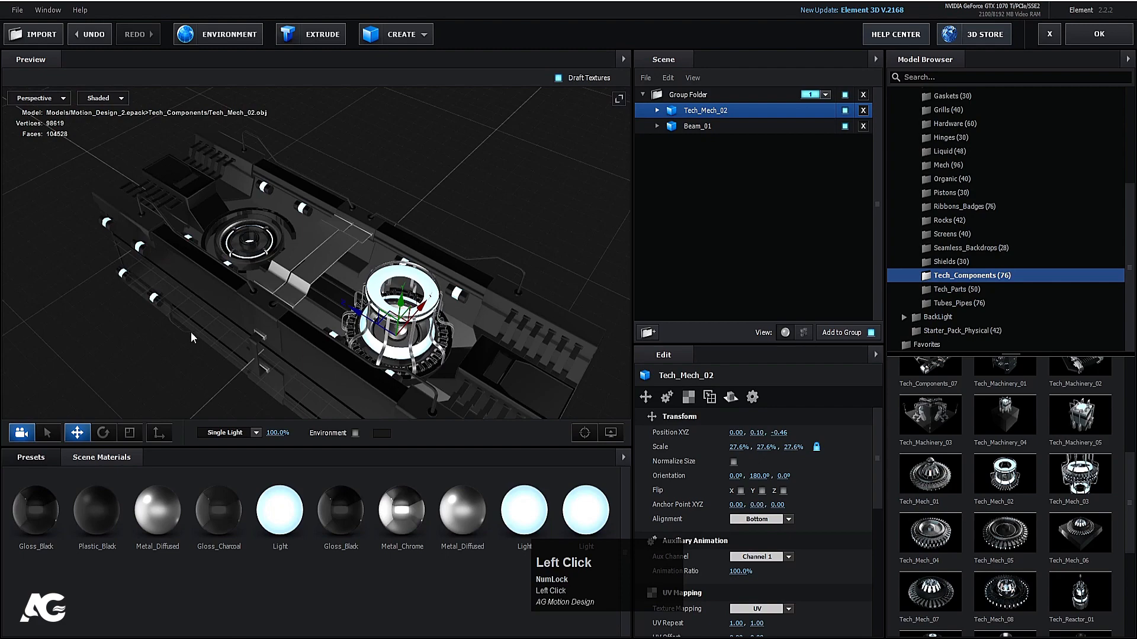
Duplicate Tech_Mech_02 and centre the copy over the beam's other circular socket at about 0.46 in Z.
left_click_drag(190, 331, 235, 332)
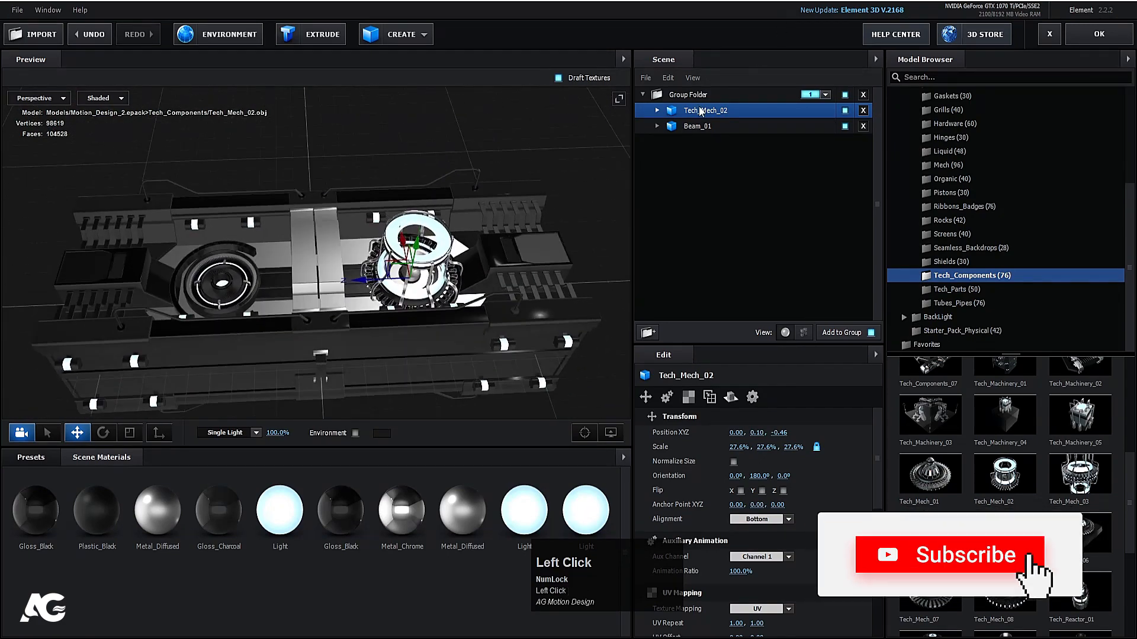
key("ctrl+d")
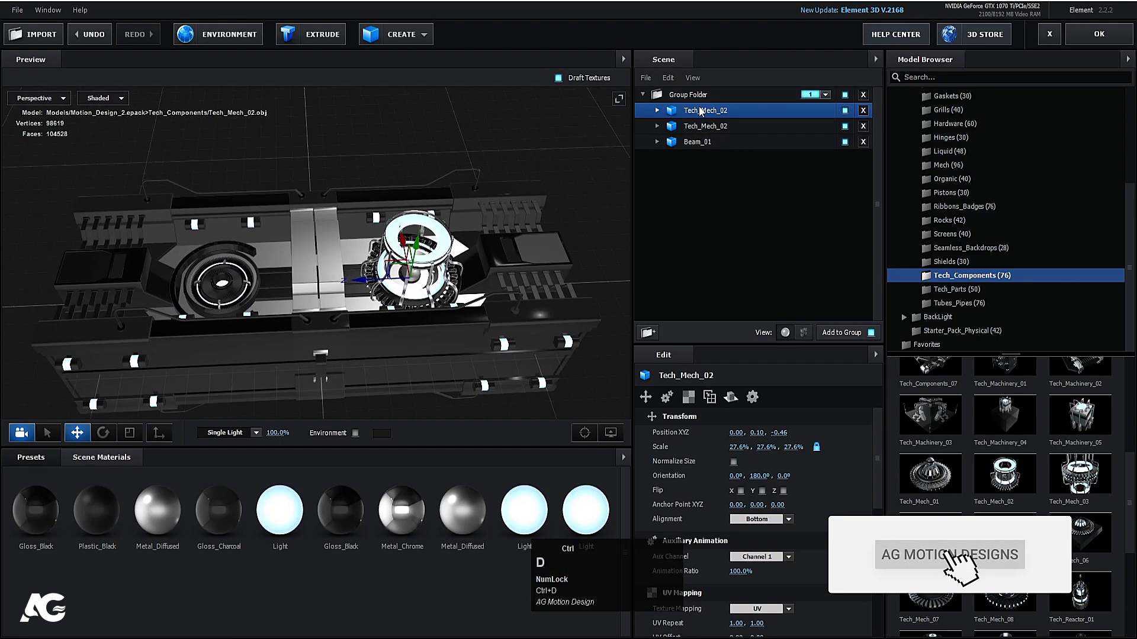
left_click_drag(365, 282, 175, 283)
left_click_drag(361, 244, 375, 286)
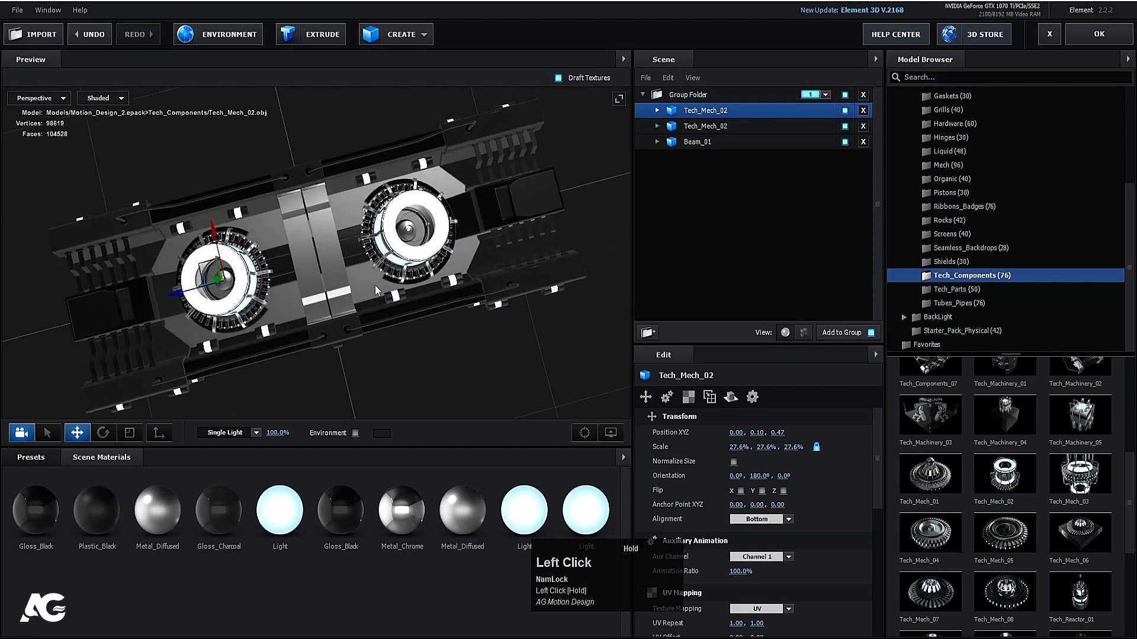
left_click(27, 95)
left_click(45, 111)
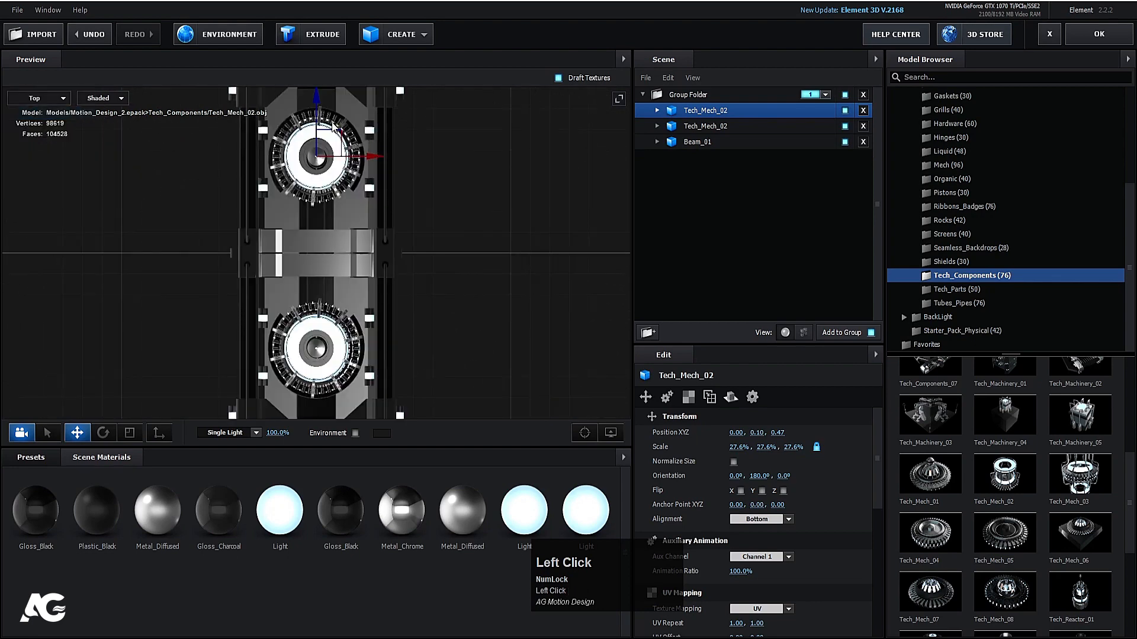
left_click_drag(315, 103, 316, 104)
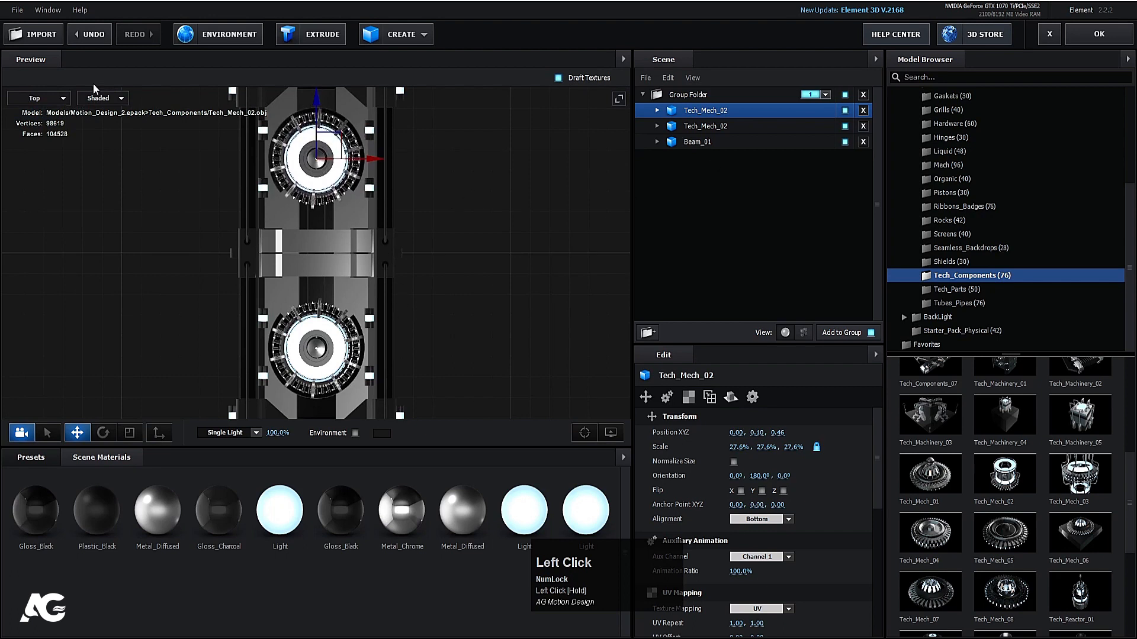
left_click(47, 99)
left_click(36, 97)
left_click_drag(347, 225, 323, 307)
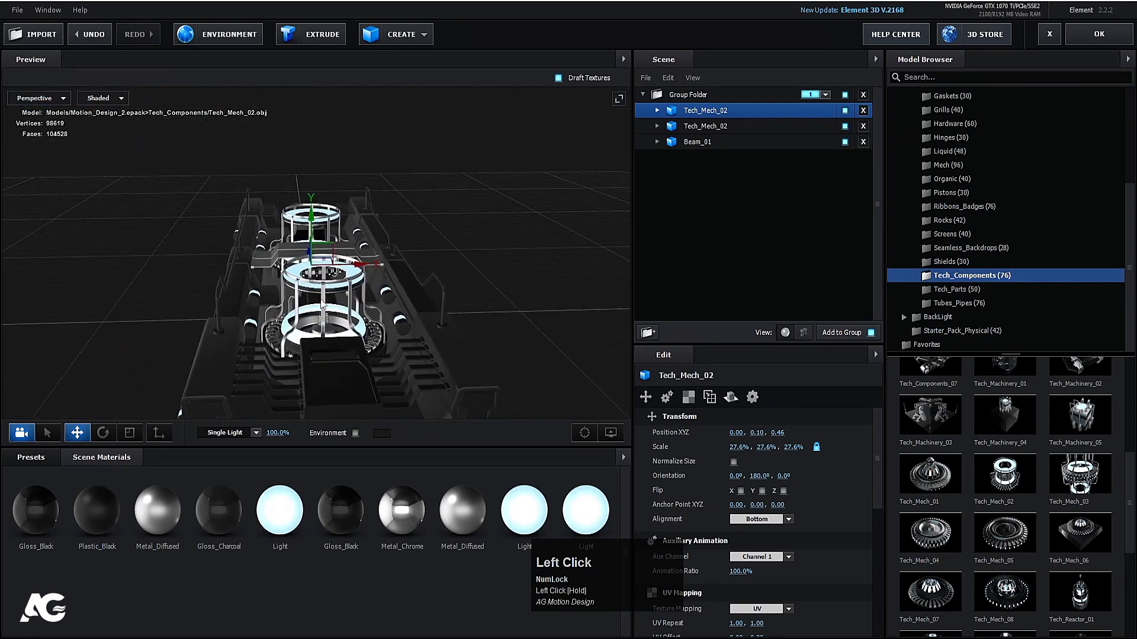
Group Beam_01 and both Tech_Mech_02 models into a new subfolder of the existing group folder.
left_click(698, 142)
left_click(694, 113, "shift")
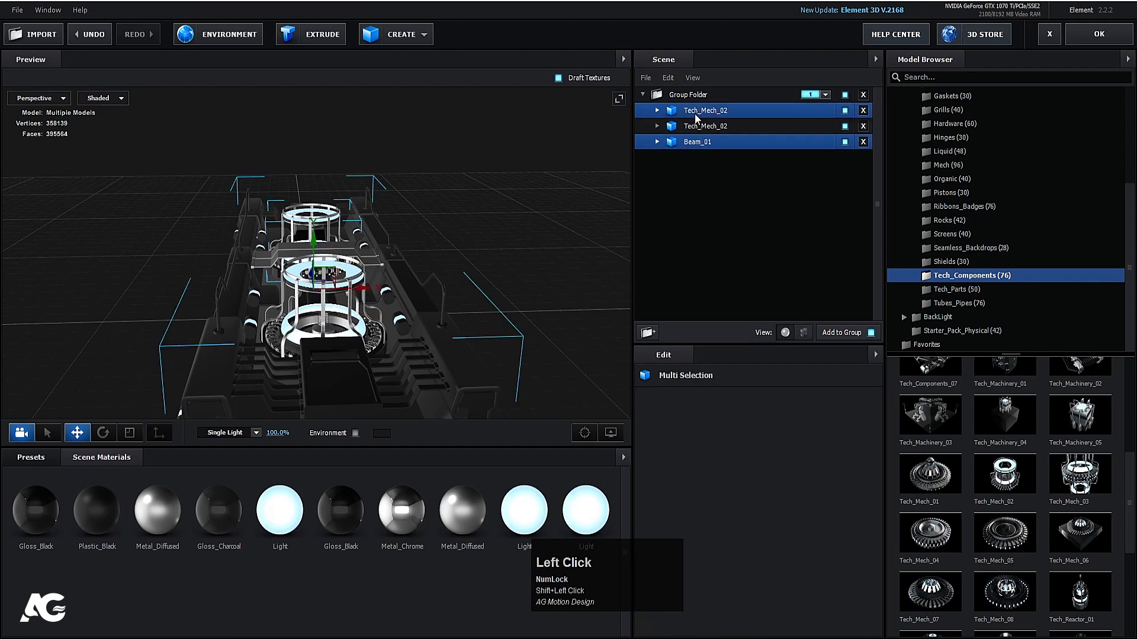
left_click(715, 165)
left_click(708, 142)
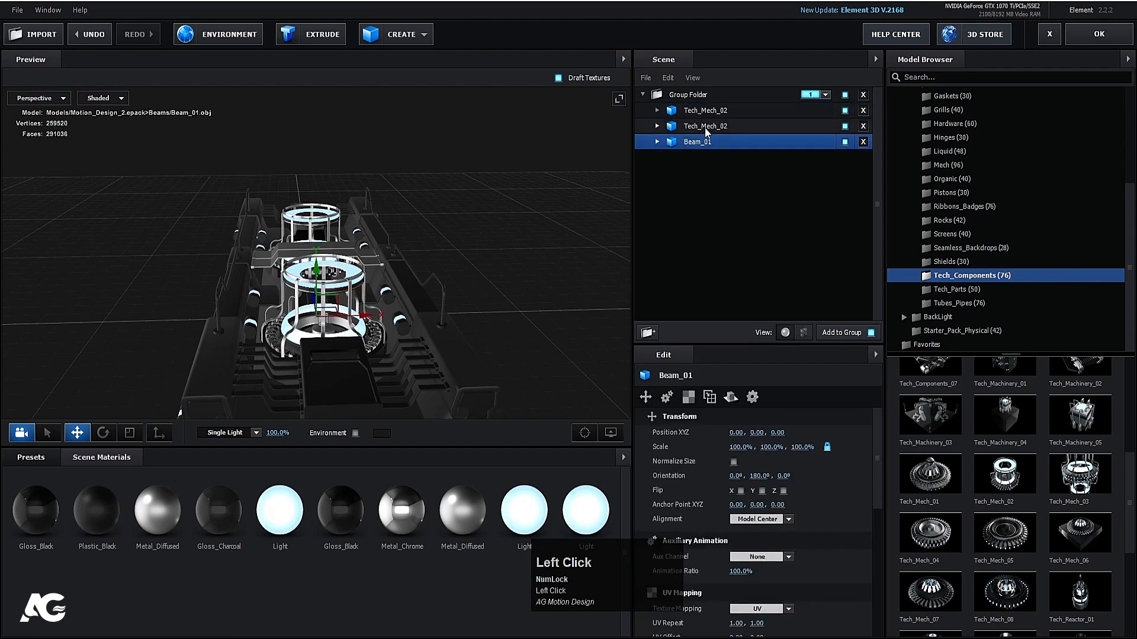
left_click(704, 126, "shift")
left_click(704, 110, "shift")
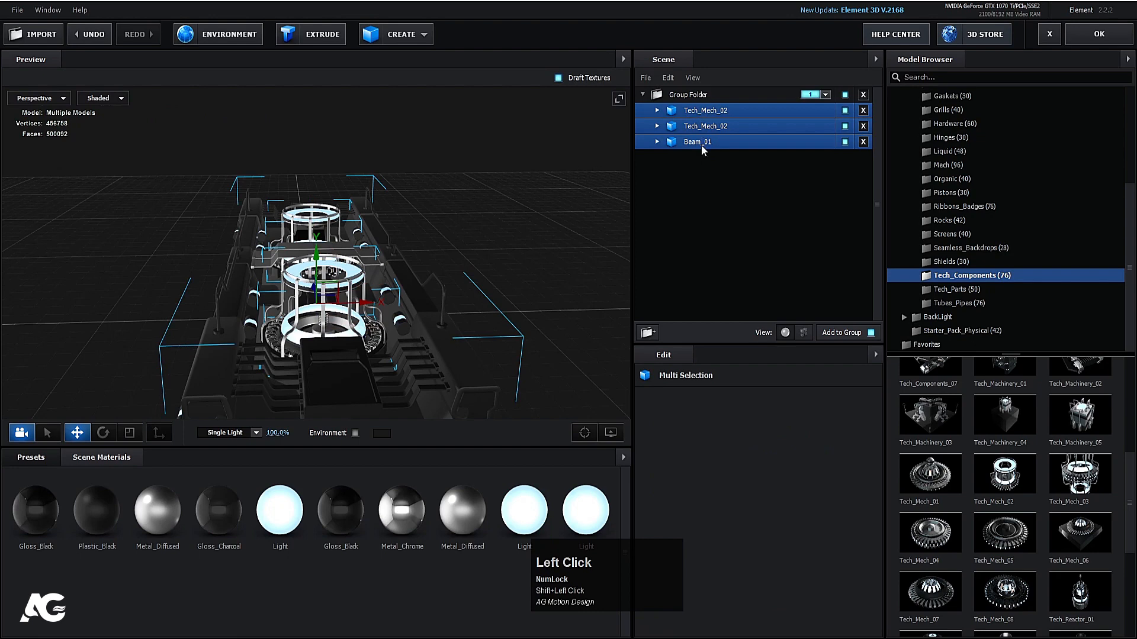
left_click_drag(701, 144, 695, 193)
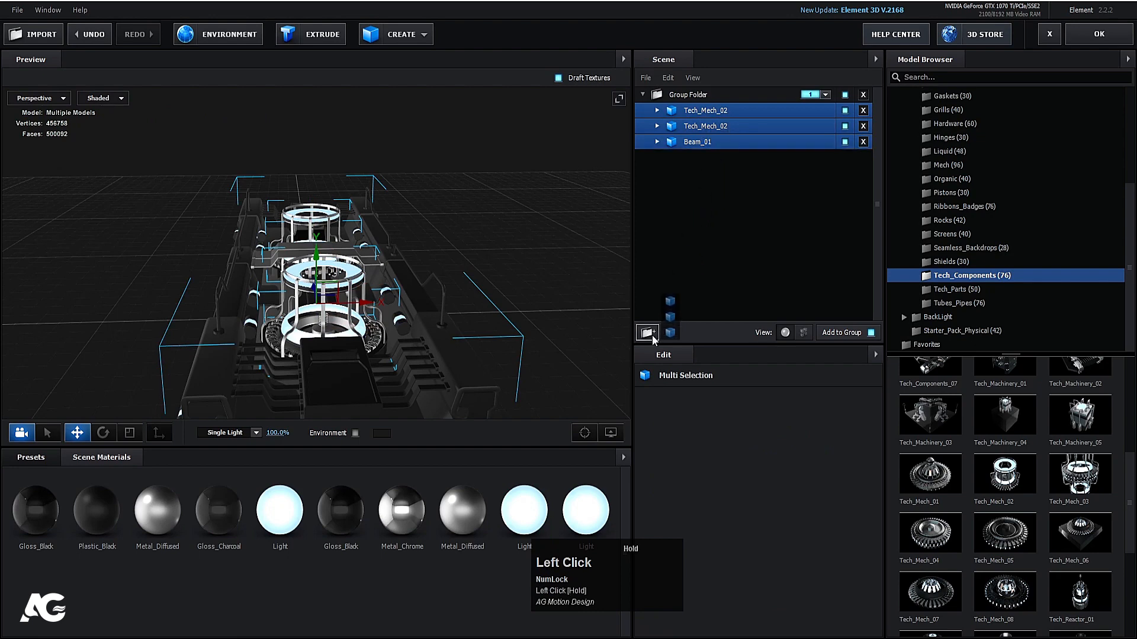
left_click_drag(652, 335, 651, 335)
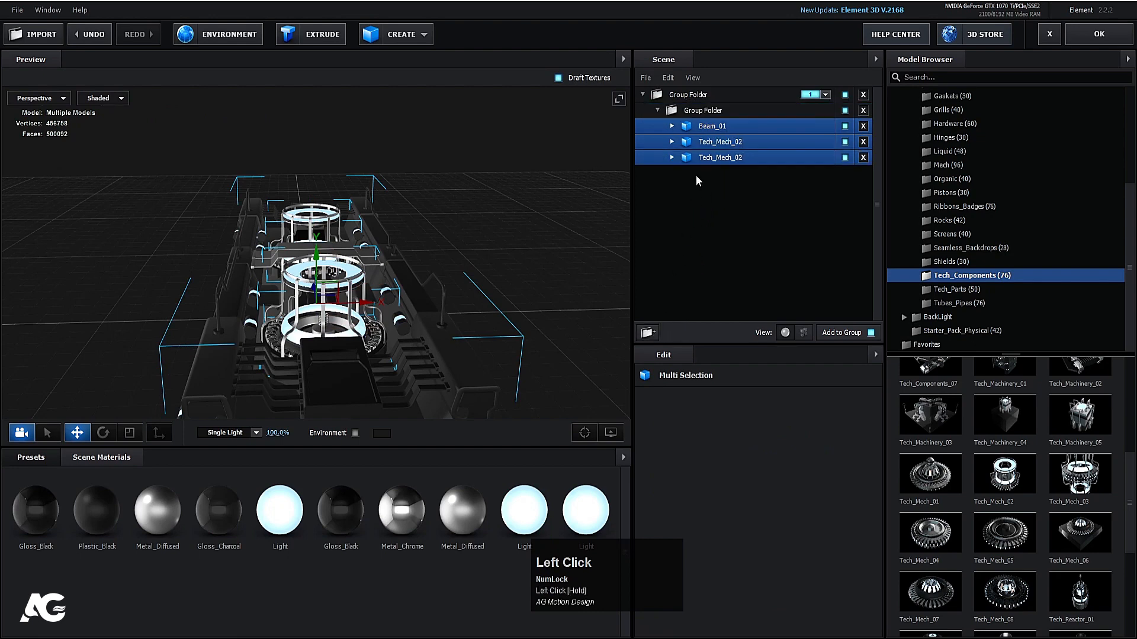
Duplicate the subfolder holding Beam_01 and both Tech_Mech_02 models, working in the front view.
left_click(699, 112)
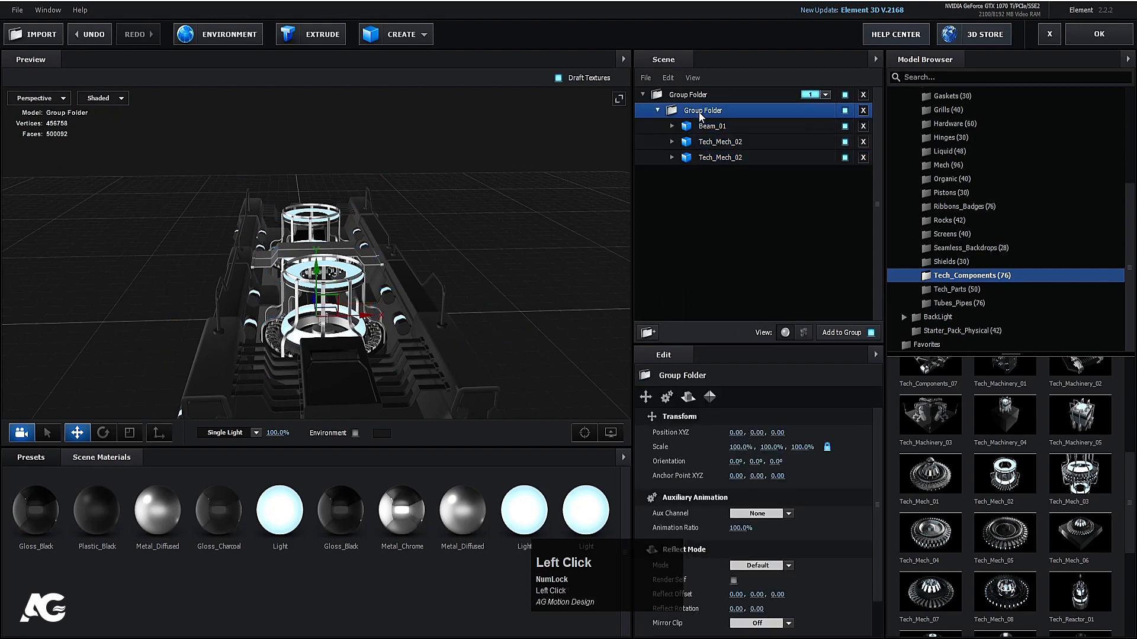
left_click(657, 110)
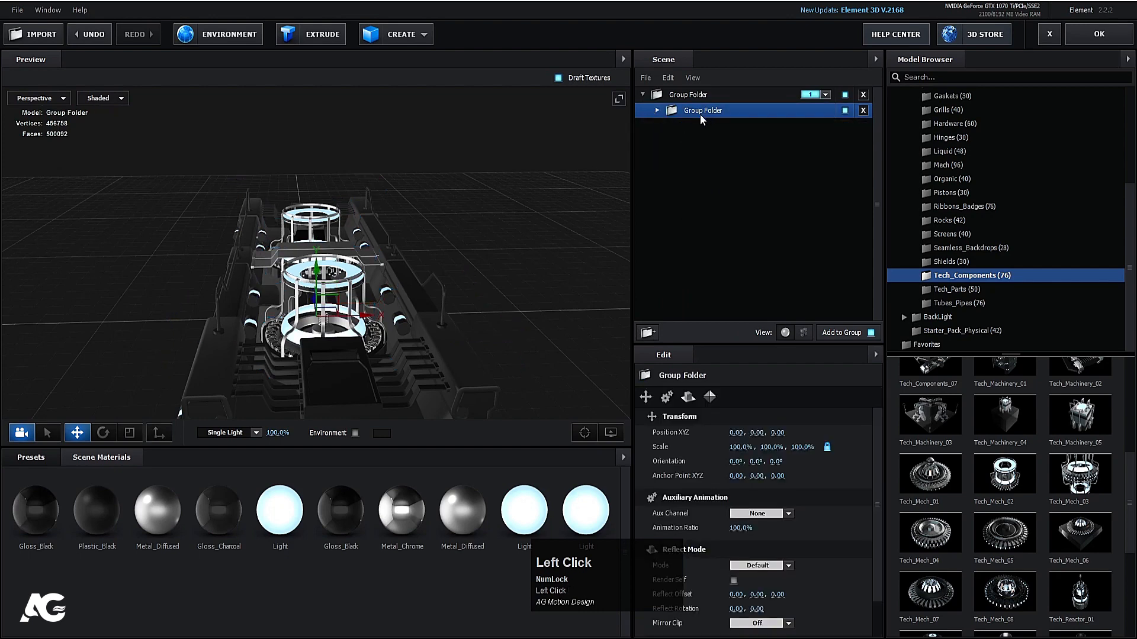
left_click(40, 98)
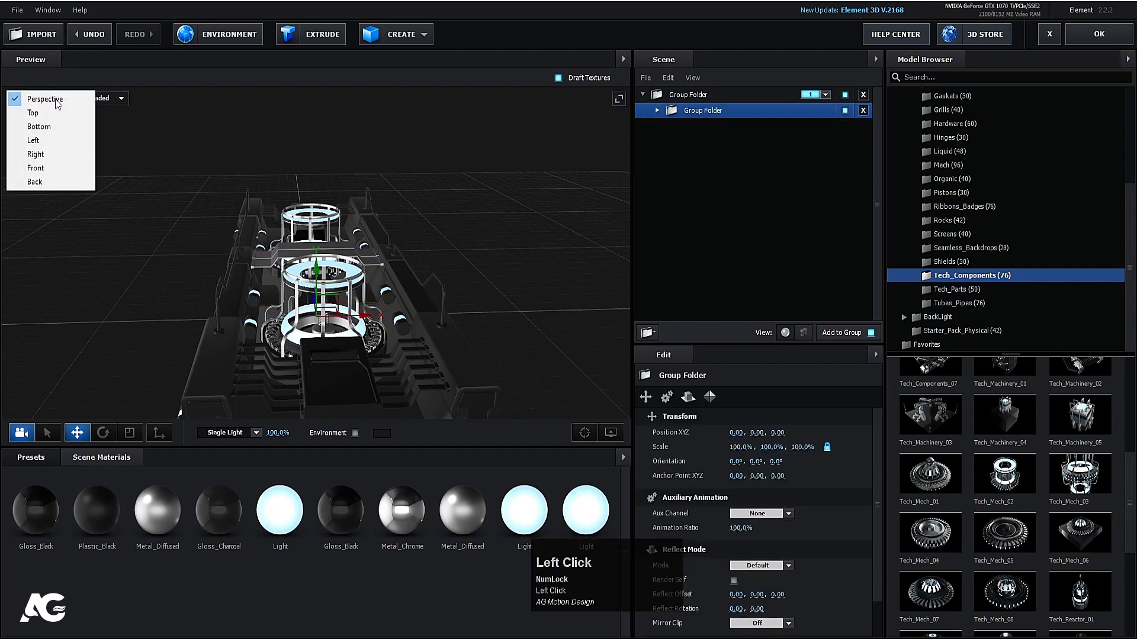
left_click(35, 168)
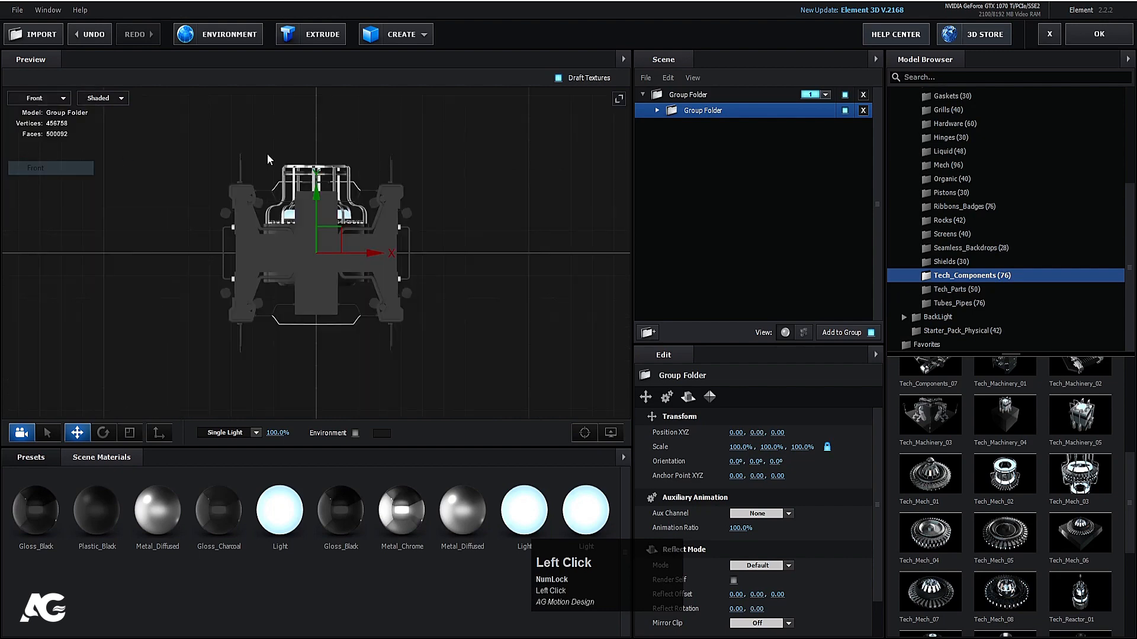
key("ctrl")
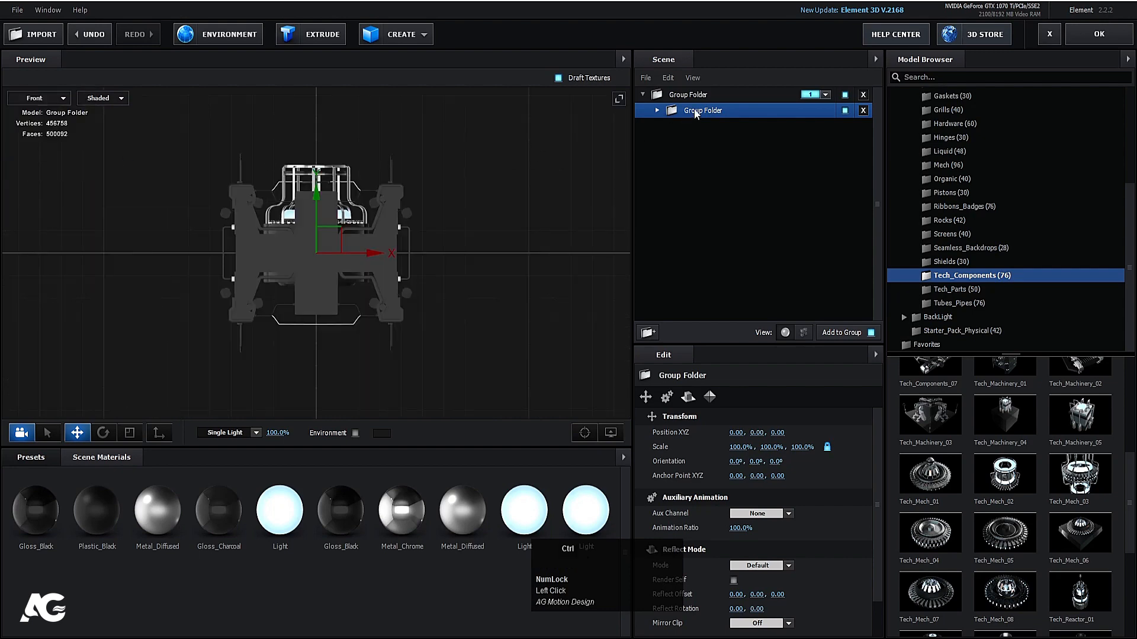
key("ctrl+d")
left_click_drag(438, 187, 456, 241)
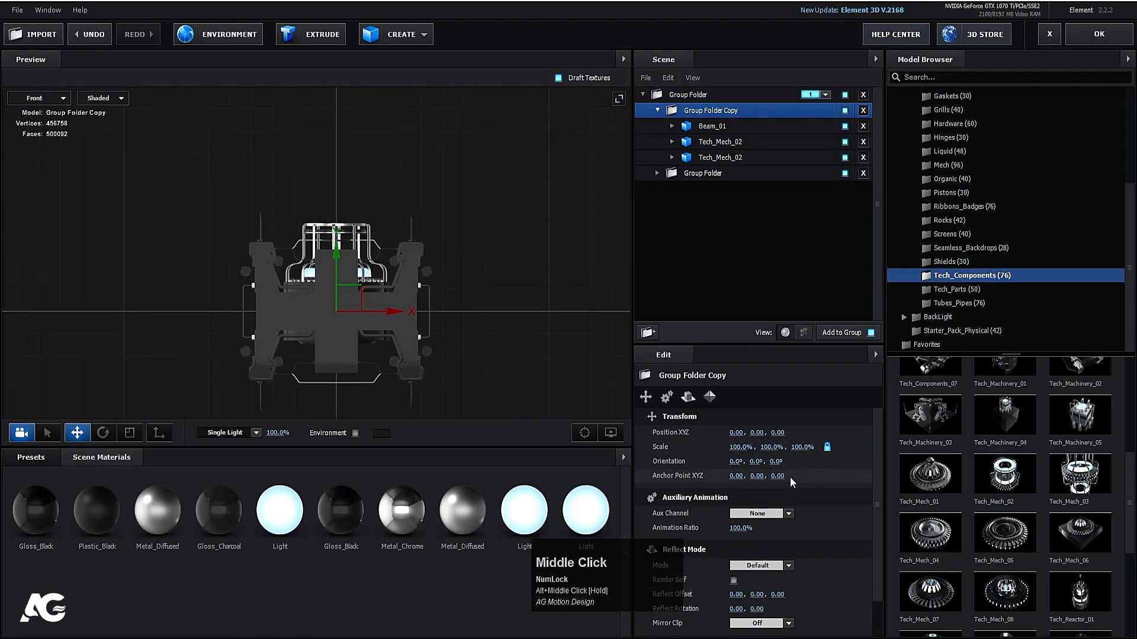
Set the copied subfolder's Z orientation to -90° and move it to about X -0.81, Y 0.78, beside and above the original.
left_click_drag(777, 462, 753, 463)
left_click(779, 462)
type("-")
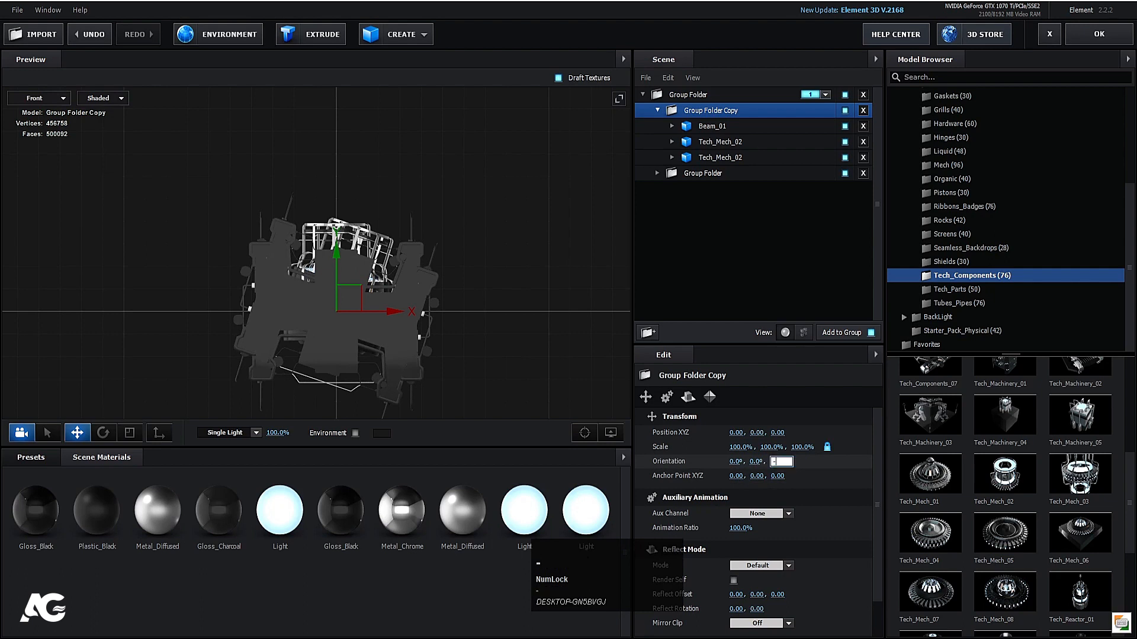
type("90")
key("Return")
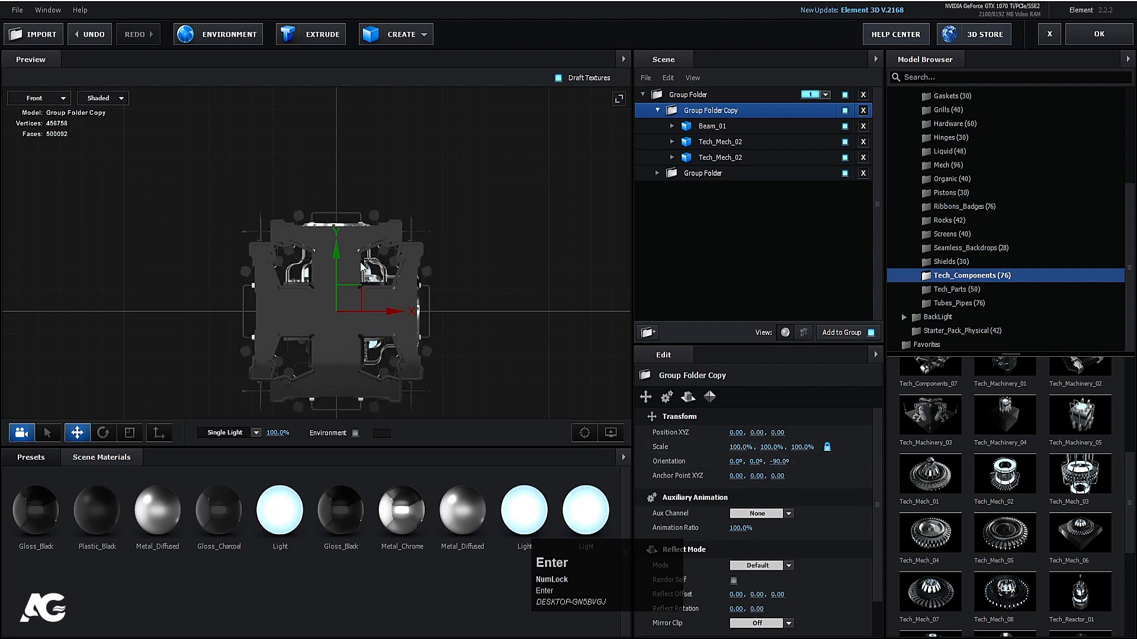
left_click_drag(350, 299, 173, 122)
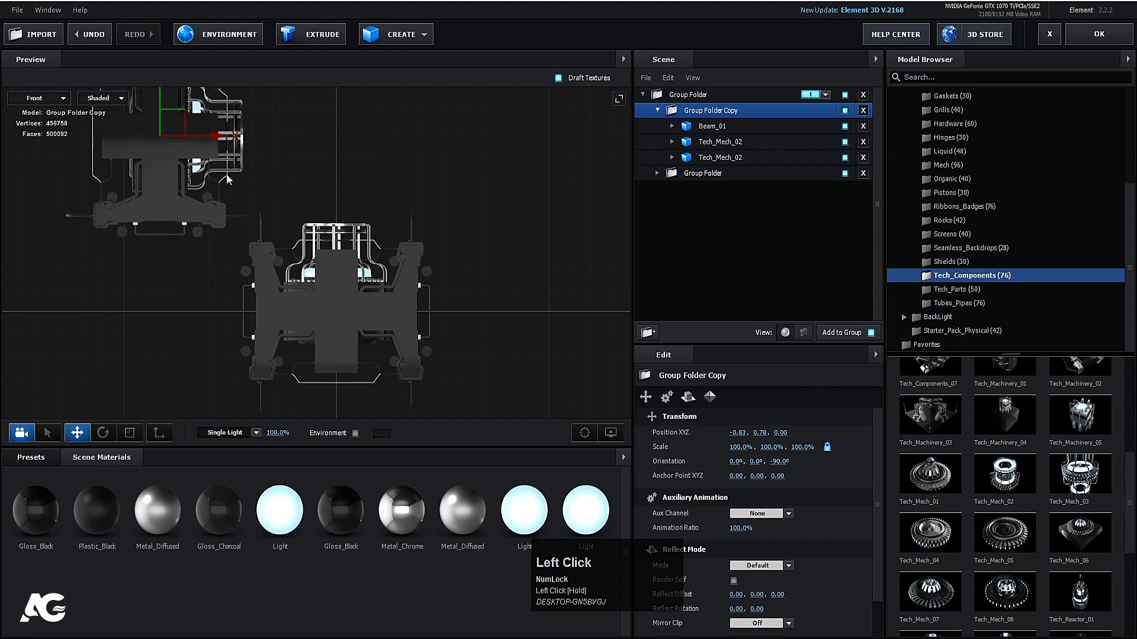
left_click_drag(239, 178, 244, 254)
scroll(251, 243, "down", 2)
left_click_drag(225, 216, 231, 217)
Duplicate the rotated subfolder copy and set the new copy's Z orientation to -180°.
left_click(658, 110)
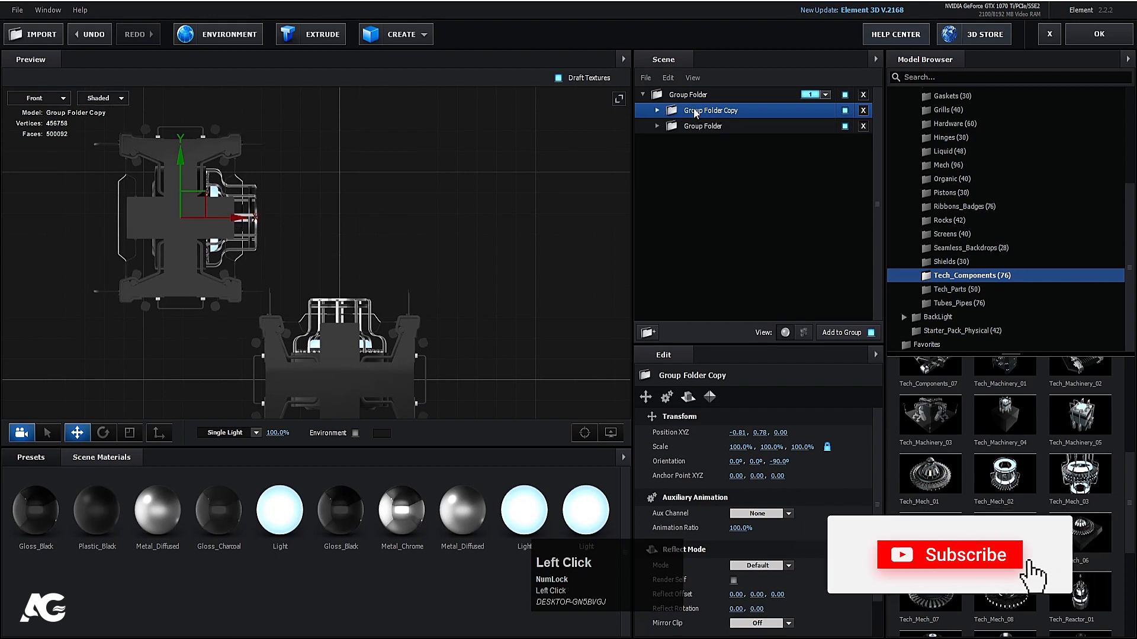
key("ctrl+d")
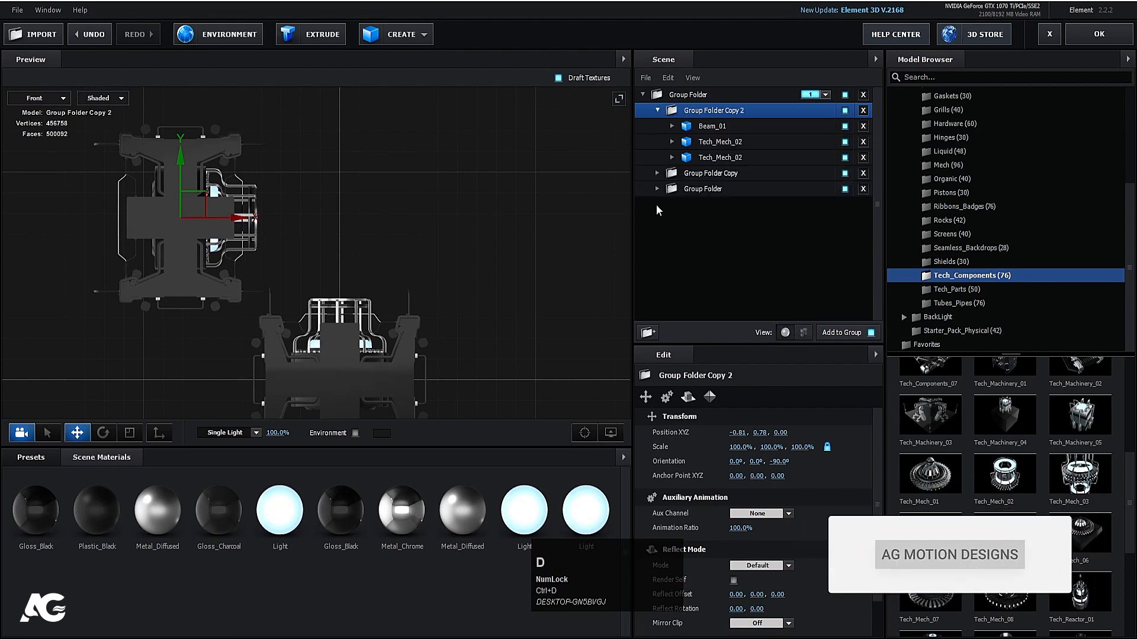
left_click(779, 461)
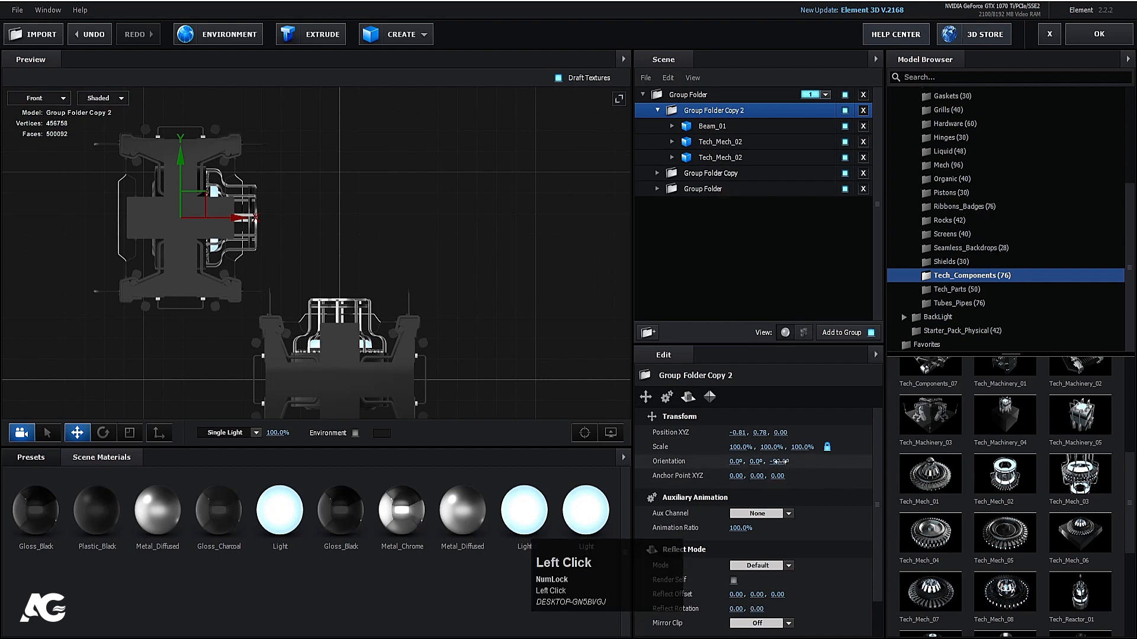
type("-180")
key("Return")
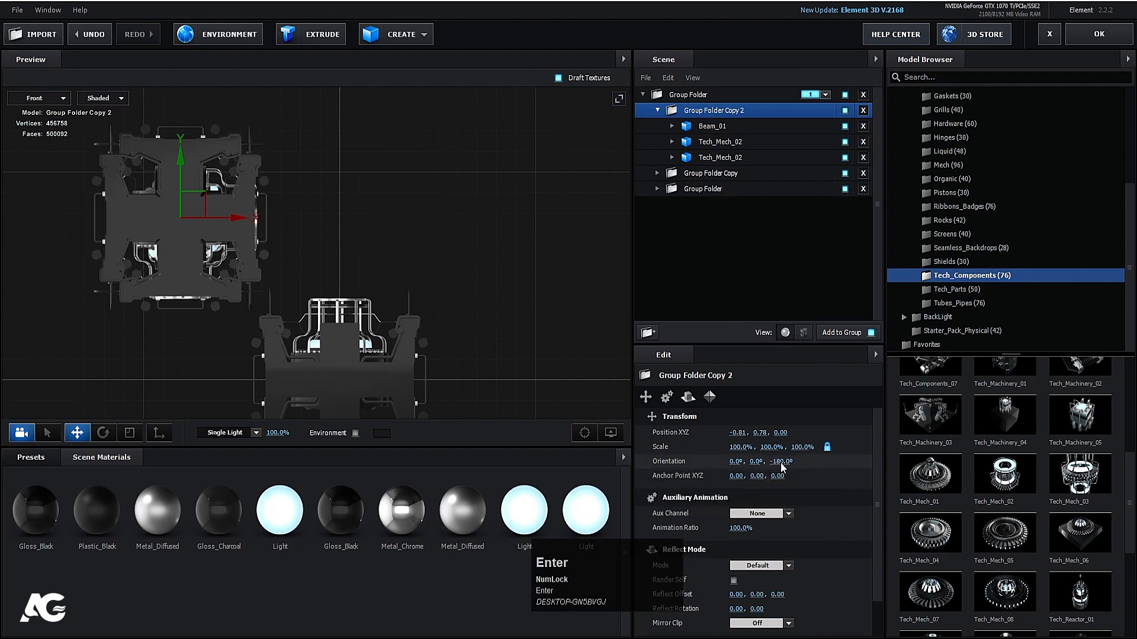
Move the upside-down copy to about X 0.02, Y 1.57 so it faces the original assembly from above.
left_click_drag(204, 206, 368, 62)
left_click_drag(389, 107, 411, 124)
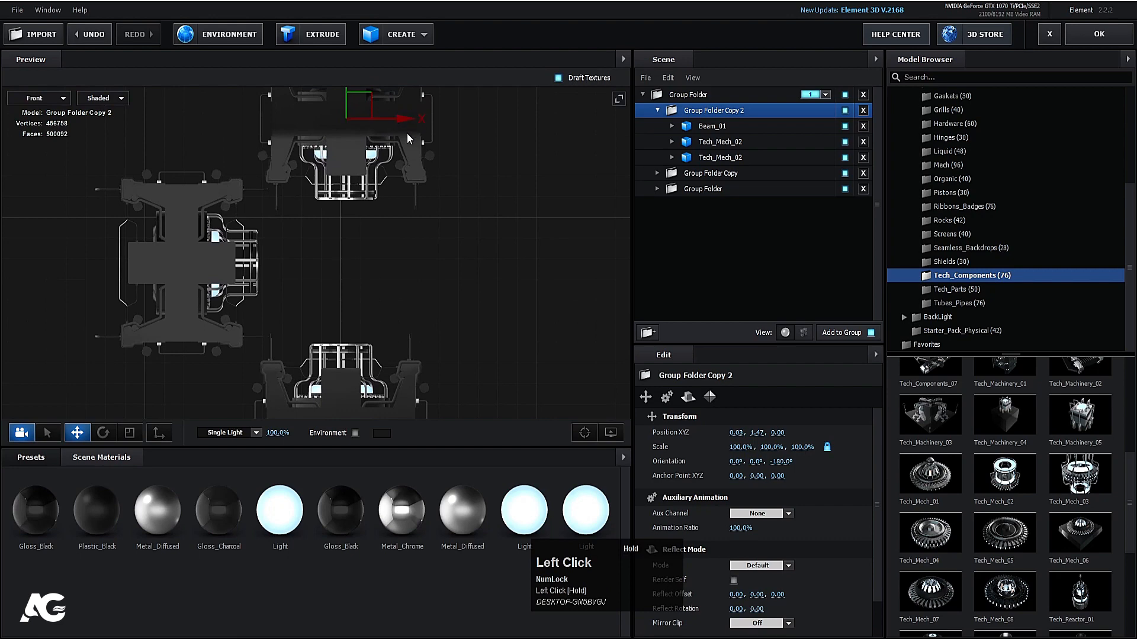
scroll(357, 186, "up", 3)
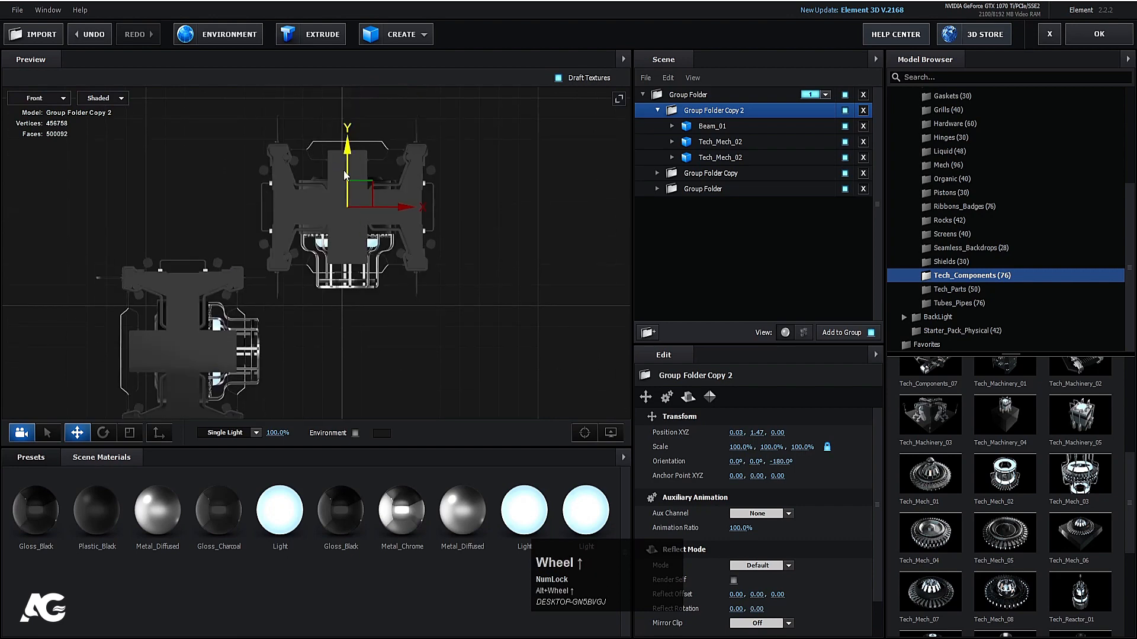
left_click_drag(370, 326, 368, 287)
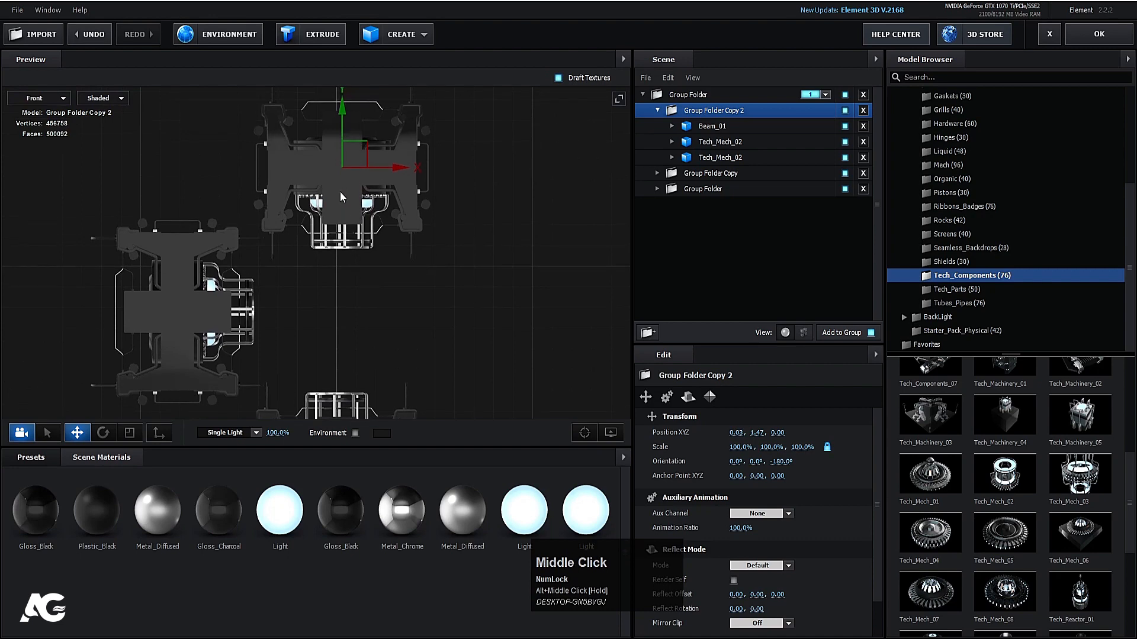
left_click_drag(346, 113, 350, 94)
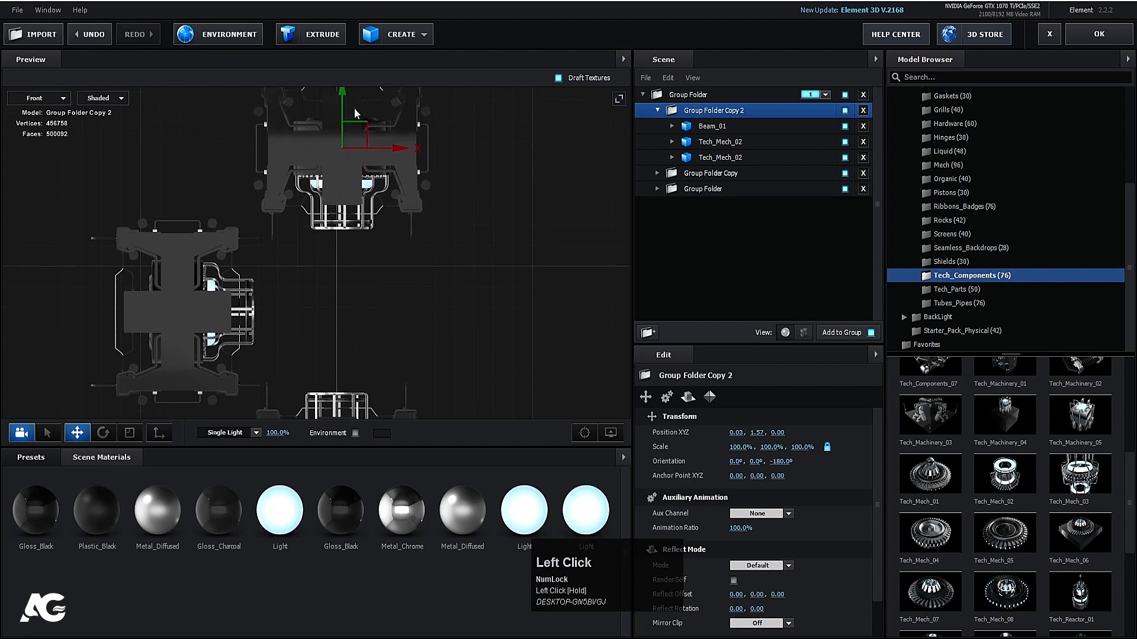
left_click_drag(401, 148, 398, 149)
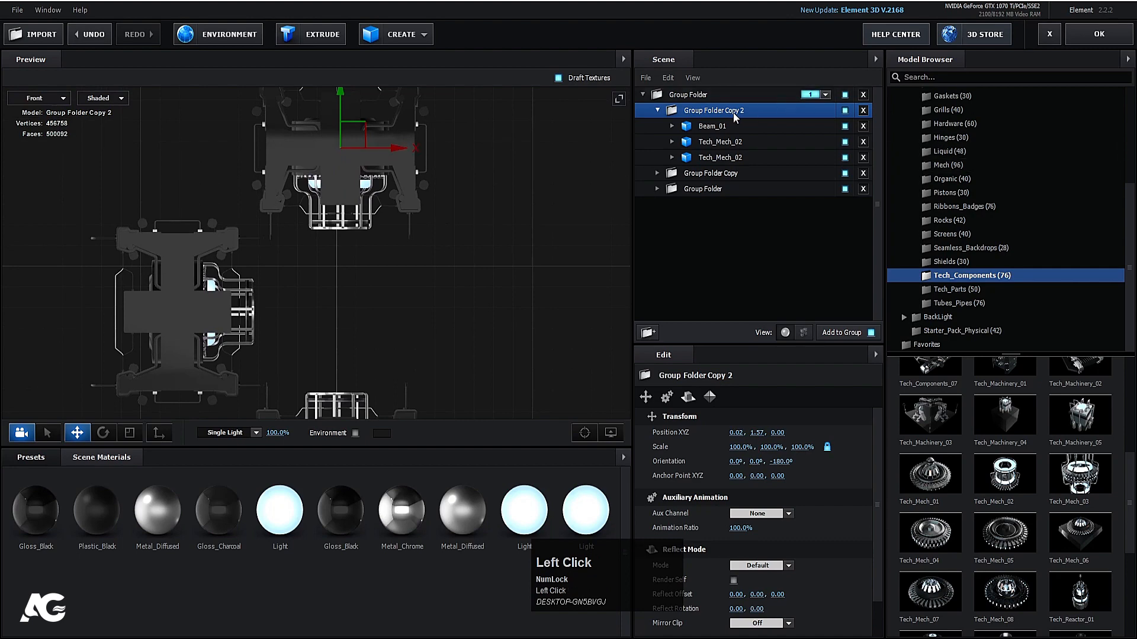
Duplicate the upside-down subfolder copy and set the new copy's Z orientation to -270°.
key("ctrl+d")
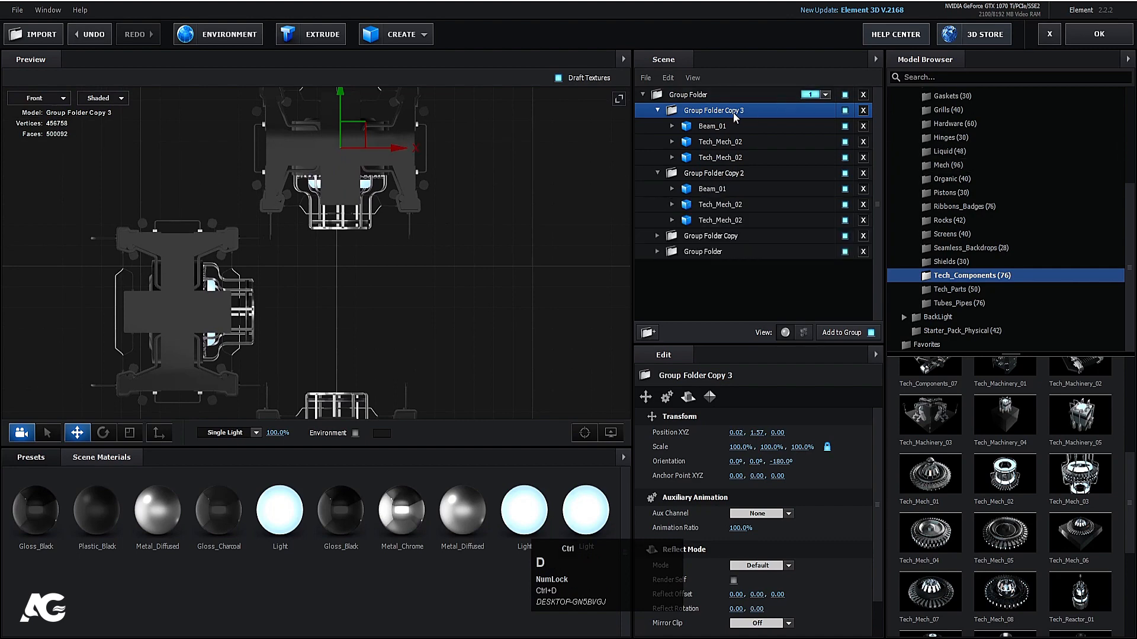
left_click(782, 463)
type("-270")
key("Return")
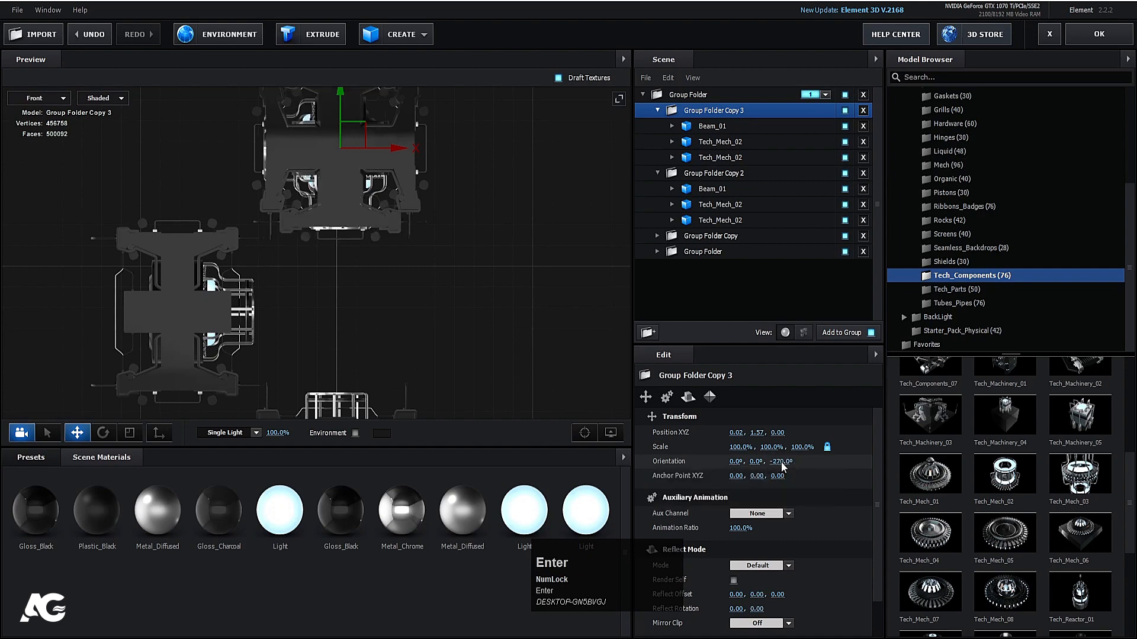
Move the third copy to about X 0.83, Y 0.79 so it faces the first copy and completes the ring of four.
left_click_drag(380, 149, 552, 305)
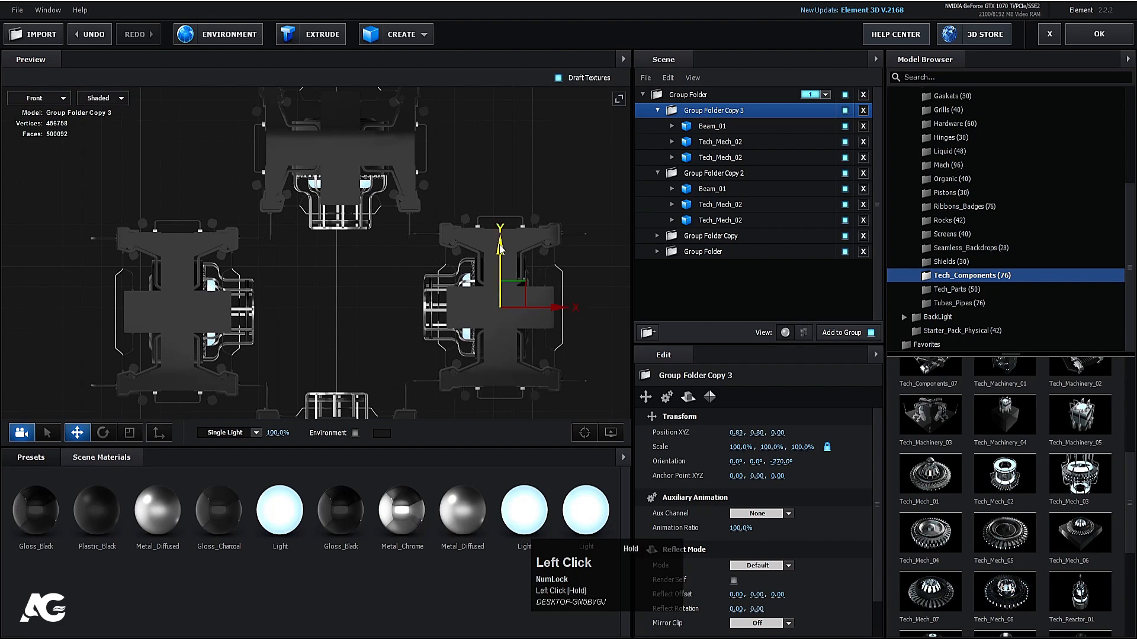
left_click_drag(499, 249, 503, 251)
scroll(288, 341, "down", 2)
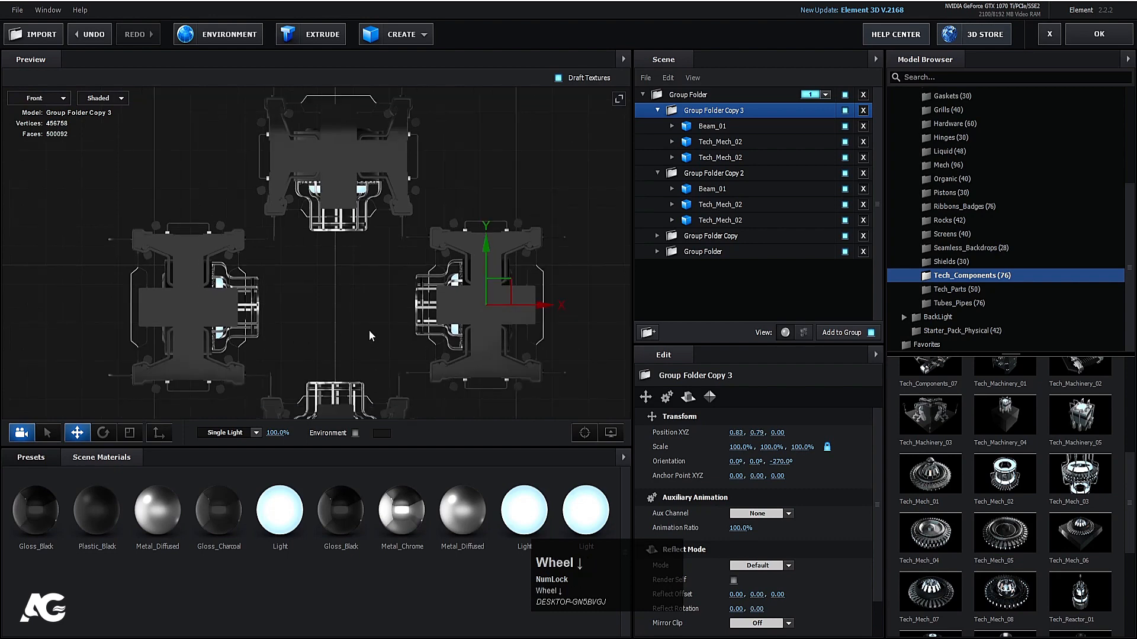
left_click_drag(348, 323, 357, 279)
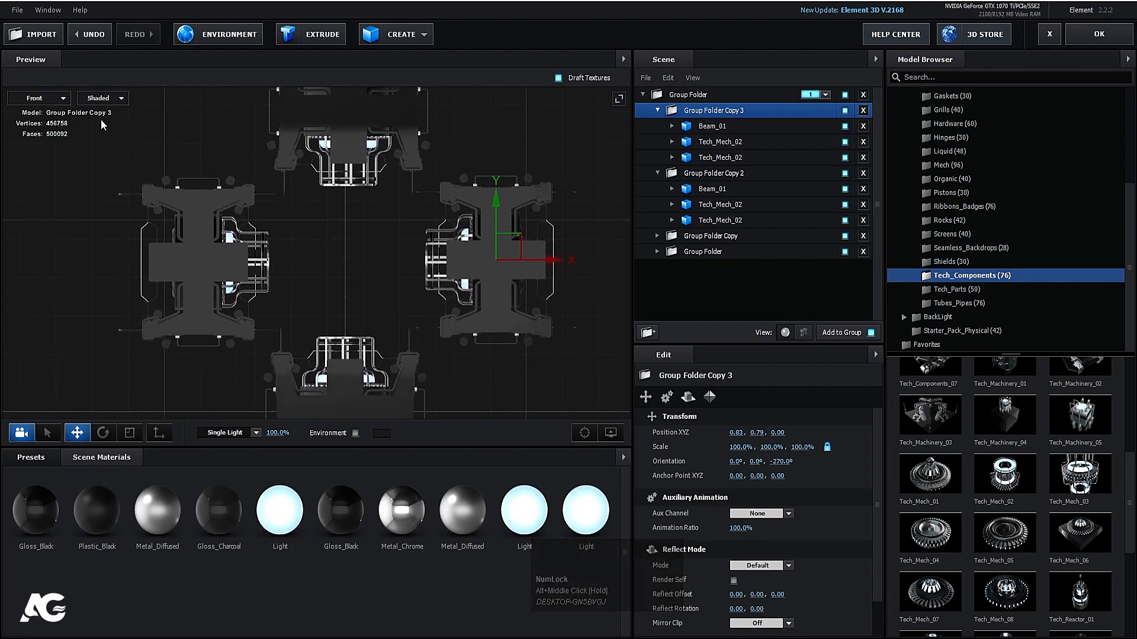
Examine the ring of four beam assemblies from several angles in the perspective view.
left_click(36, 98)
left_click(34, 95)
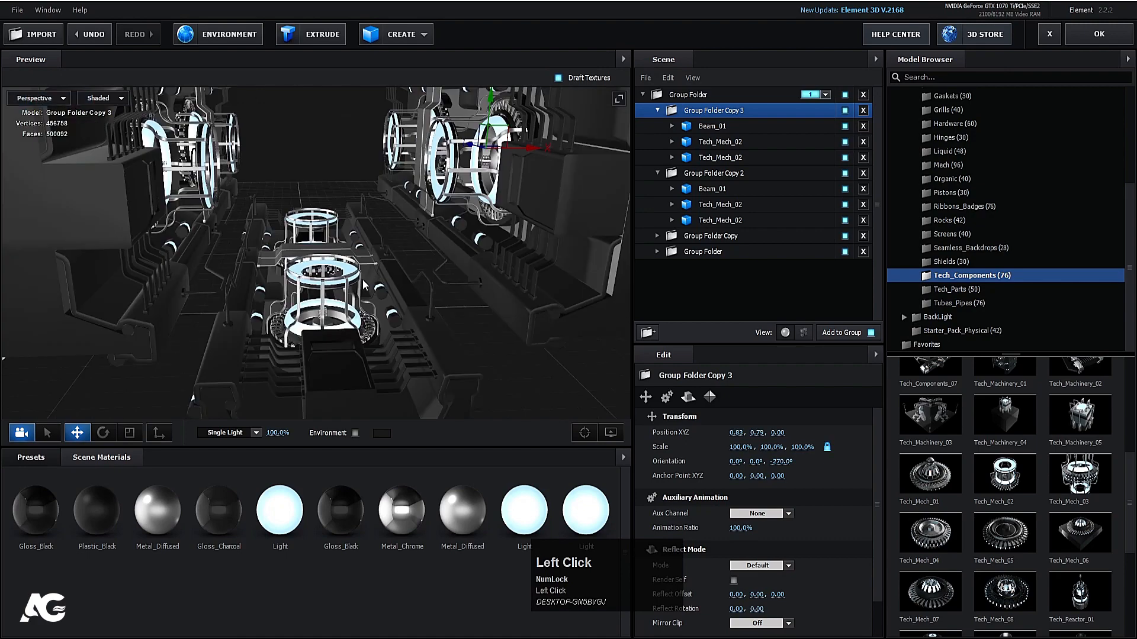
scroll(364, 290, "down", 4)
left_click_drag(366, 307, 359, 298)
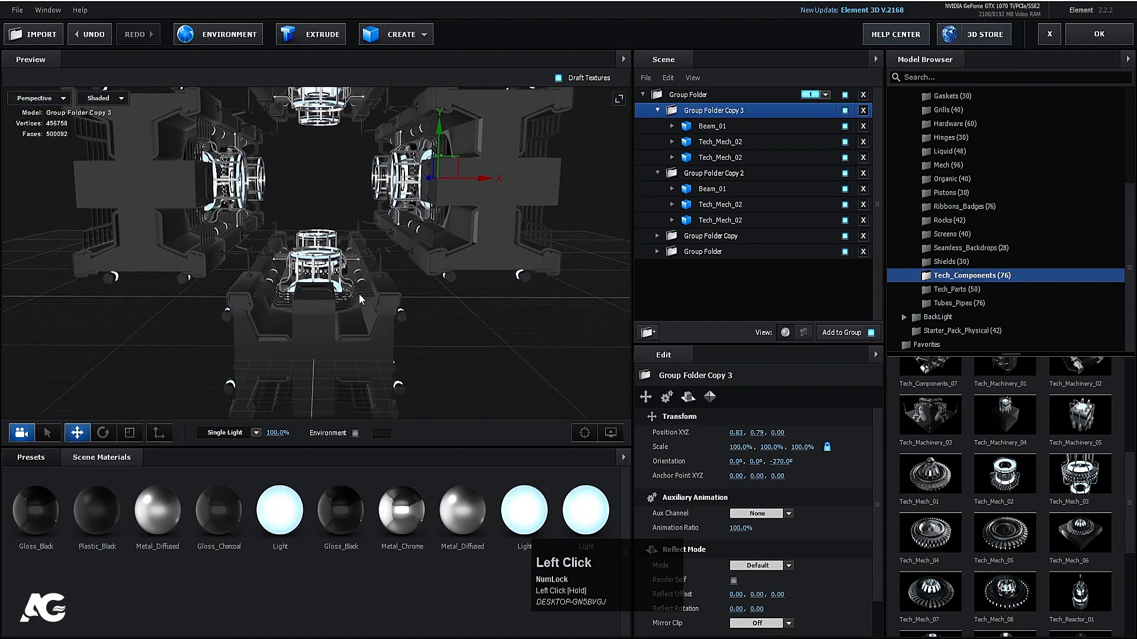
scroll(332, 251, "down", 3)
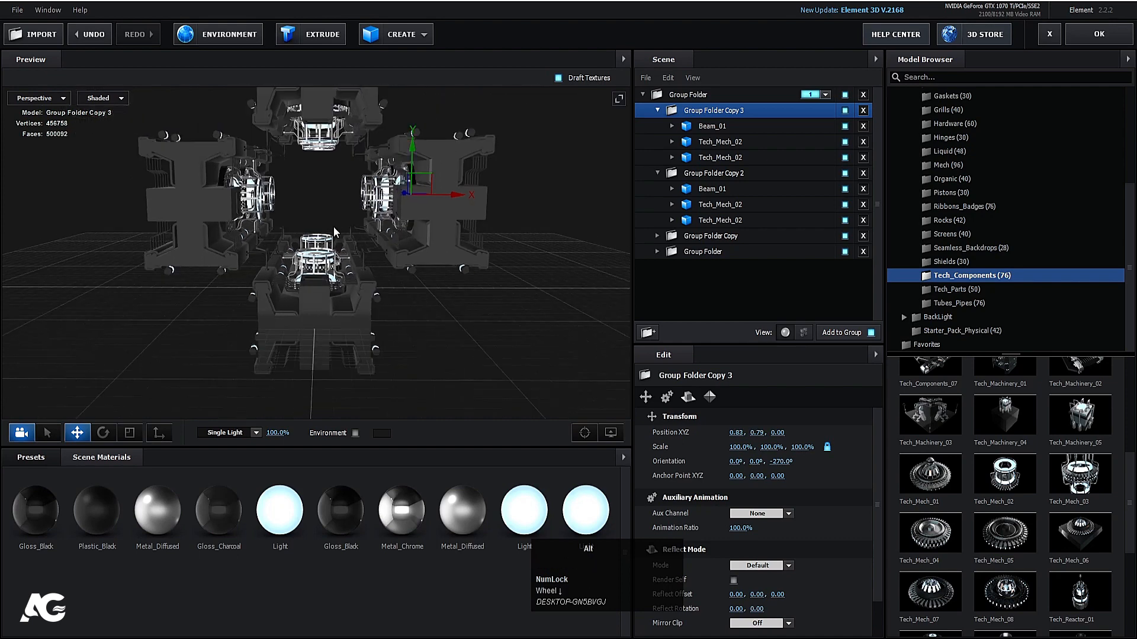
left_click_drag(333, 226, 337, 265)
scroll(332, 261, "up", 3)
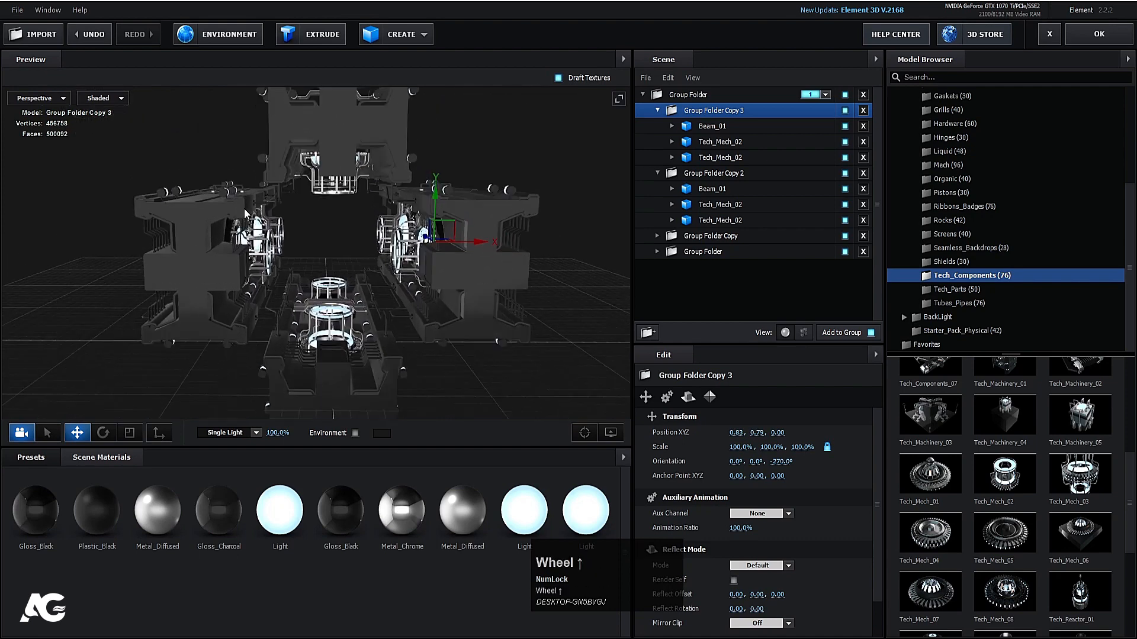
Add Beam_02 from the Motion_Design_2 Beams category and move it along Y to about 0.58.
scroll(1006, 474, "up", 5)
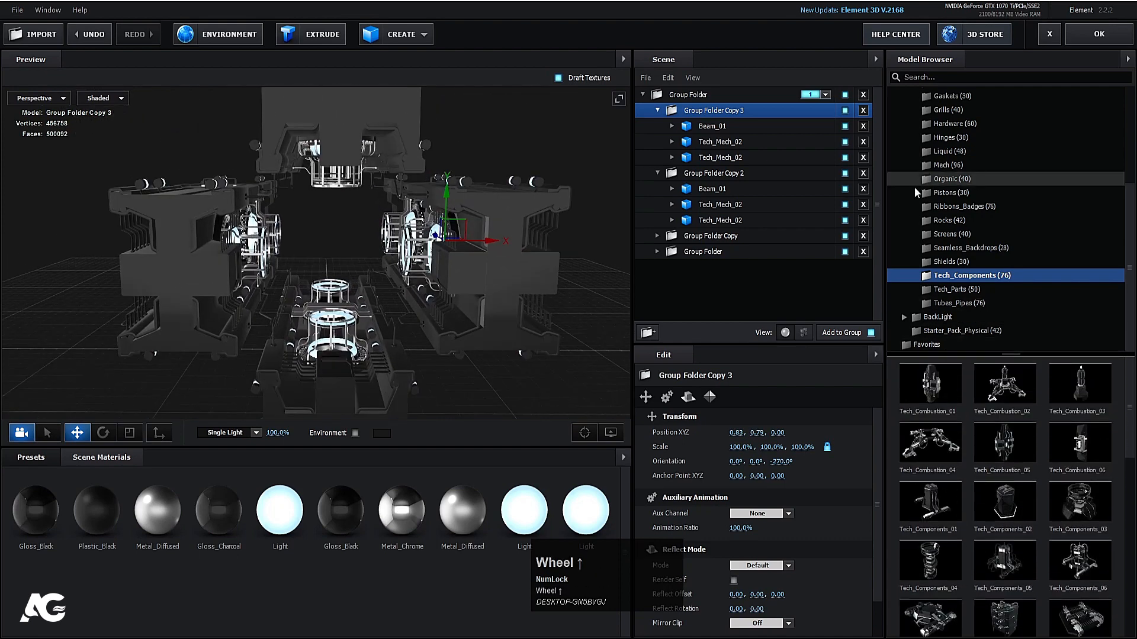
scroll(953, 153, "up", 5)
left_click(950, 122)
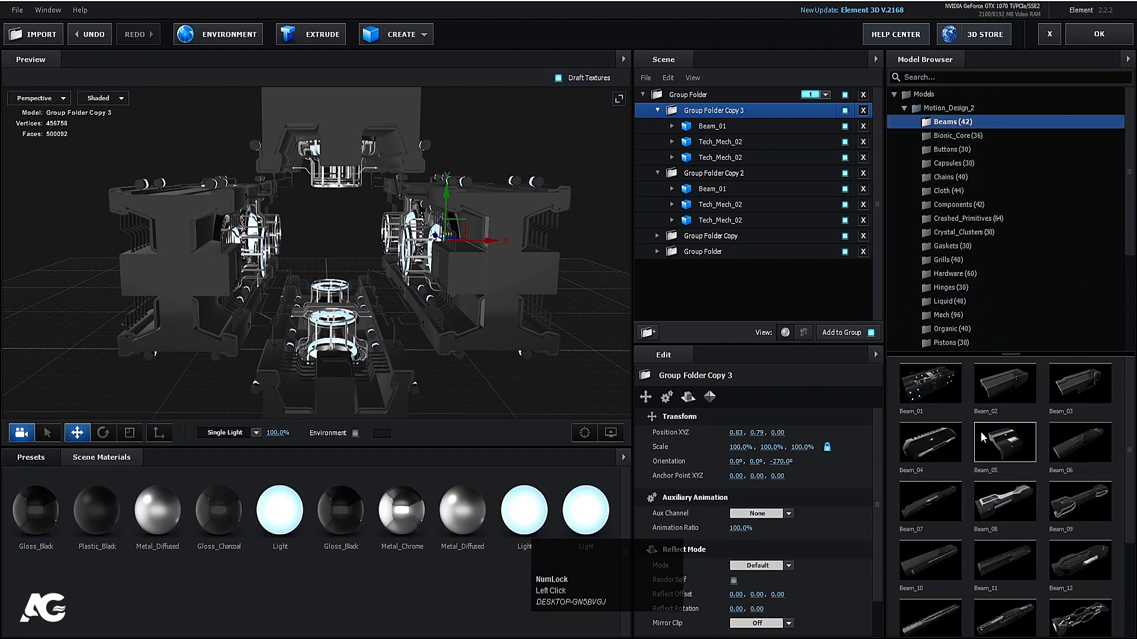
left_click(1023, 379)
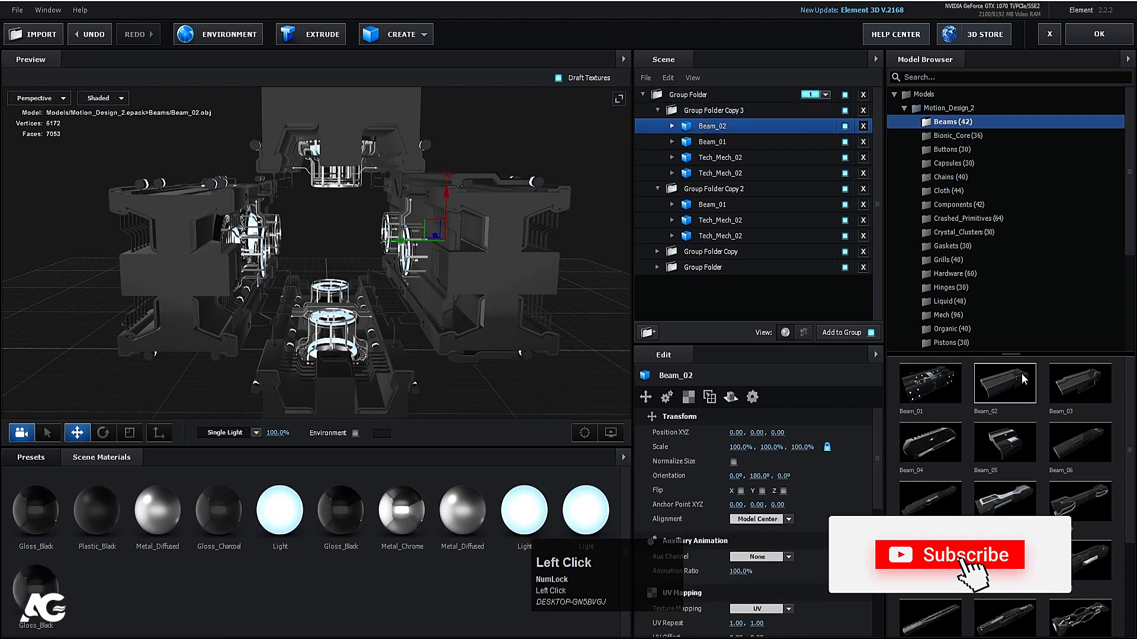
left_click_drag(401, 241, 324, 240)
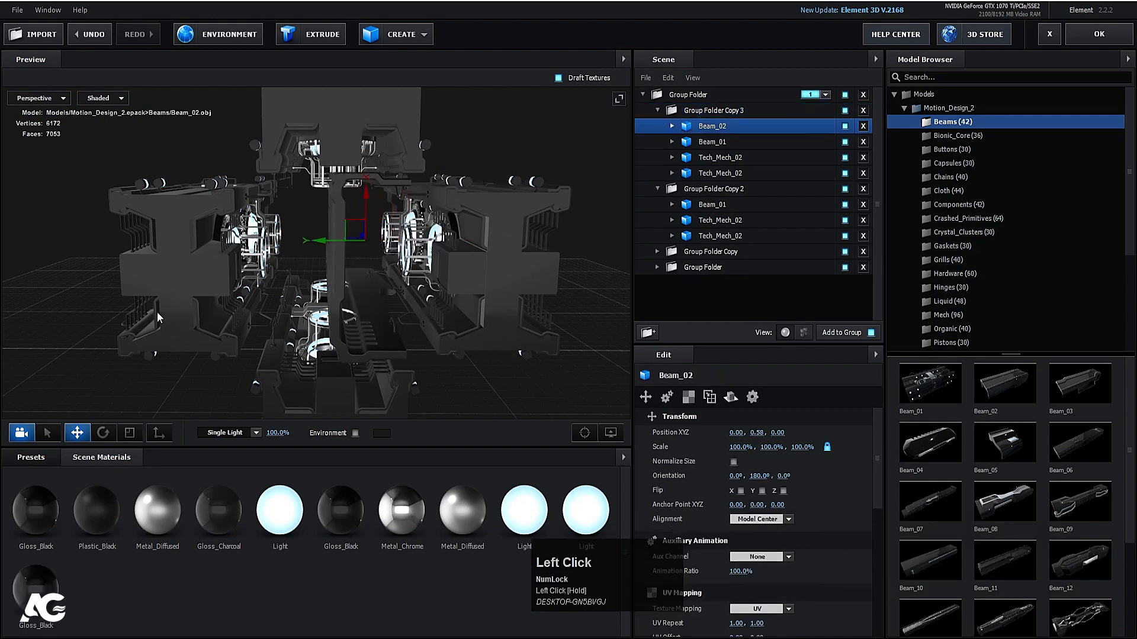
Scale Beam_02 uniformly to 43.4% in the front view.
left_click(39, 99)
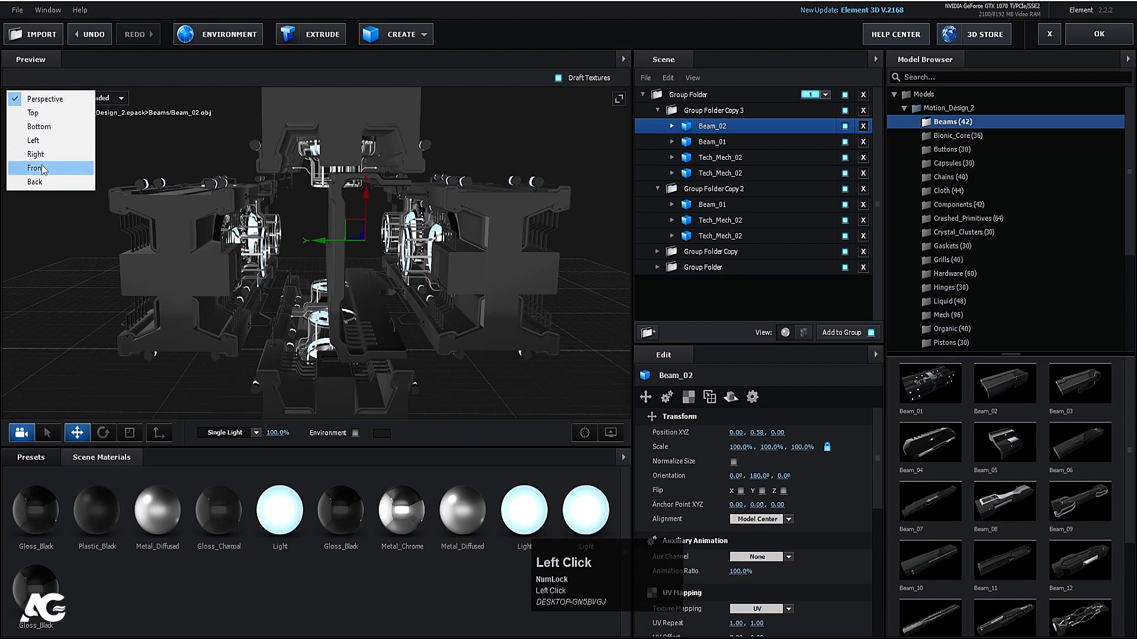
left_click(35, 168)
key("r")
left_click_drag(388, 263, 286, 262)
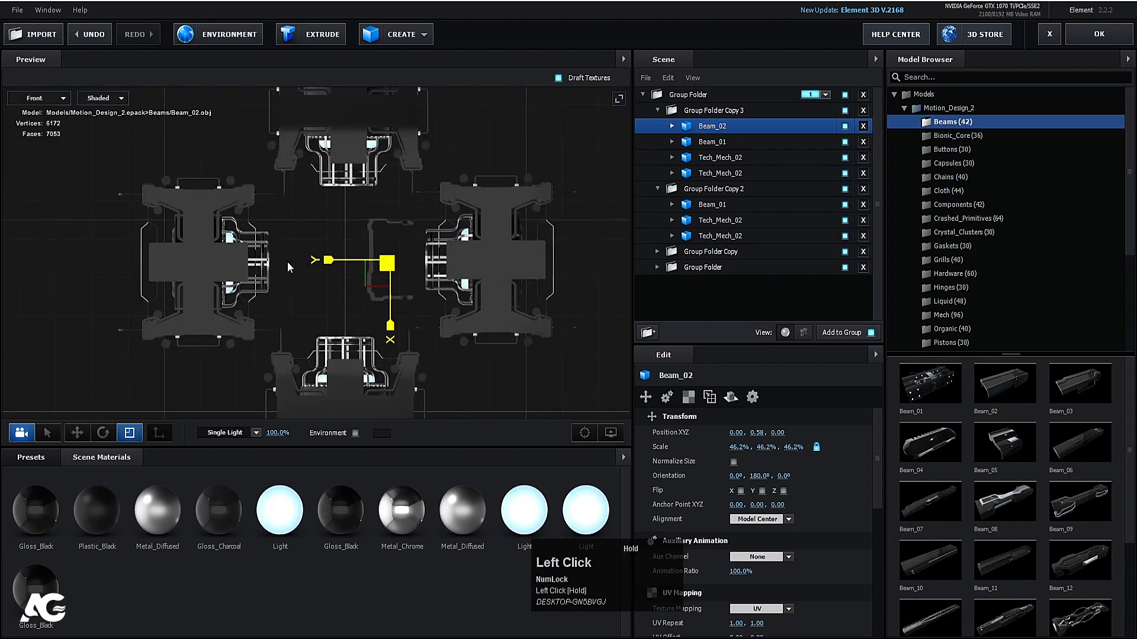
Rotate Beam_02 to 217.4° in Z and move it to about X -0.54, Y 0.32, between the lower and right-hand assemblies.
key("e")
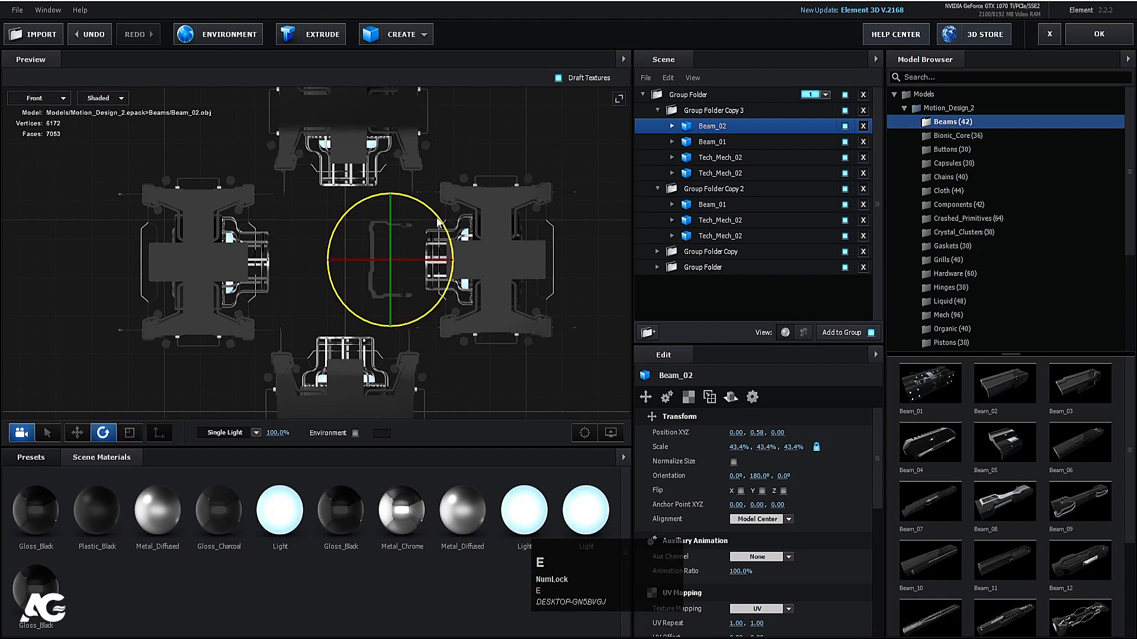
left_click_drag(437, 221, 451, 258)
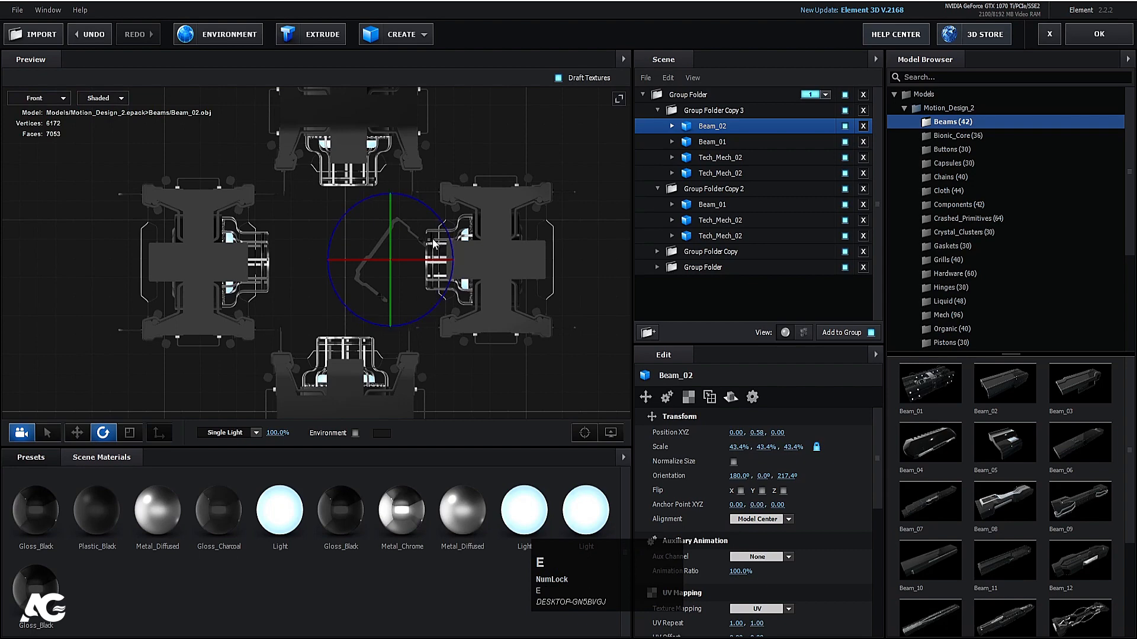
key("w")
left_click_drag(377, 253, 479, 413)
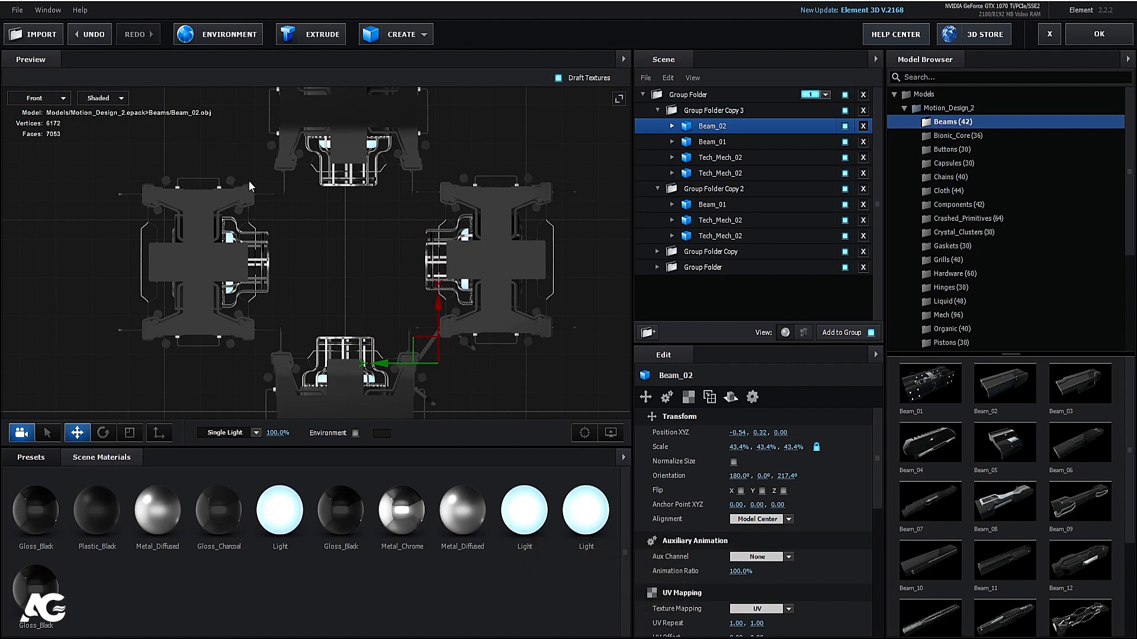
Stretch Beam_02 along its length to a Z scale of 104.8% in the perspective view.
left_click(12, 99)
left_click(29, 98)
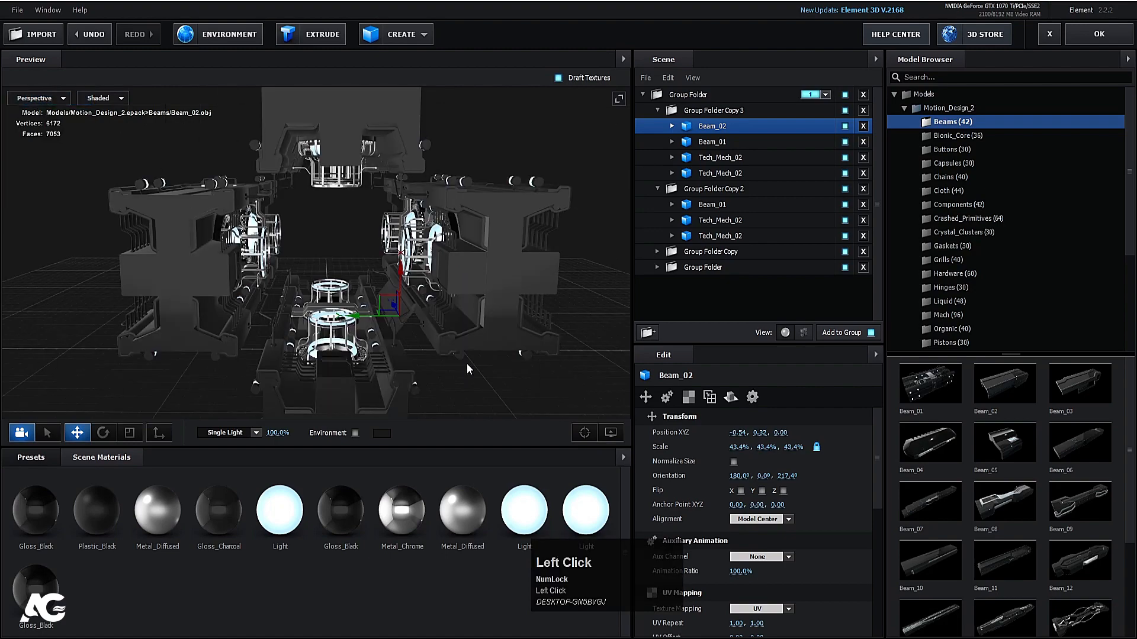
mouse_move(467, 364)
left_mouse_down()
mouse_move(504, 364)
mouse_move(480, 363)
left_mouse_up()
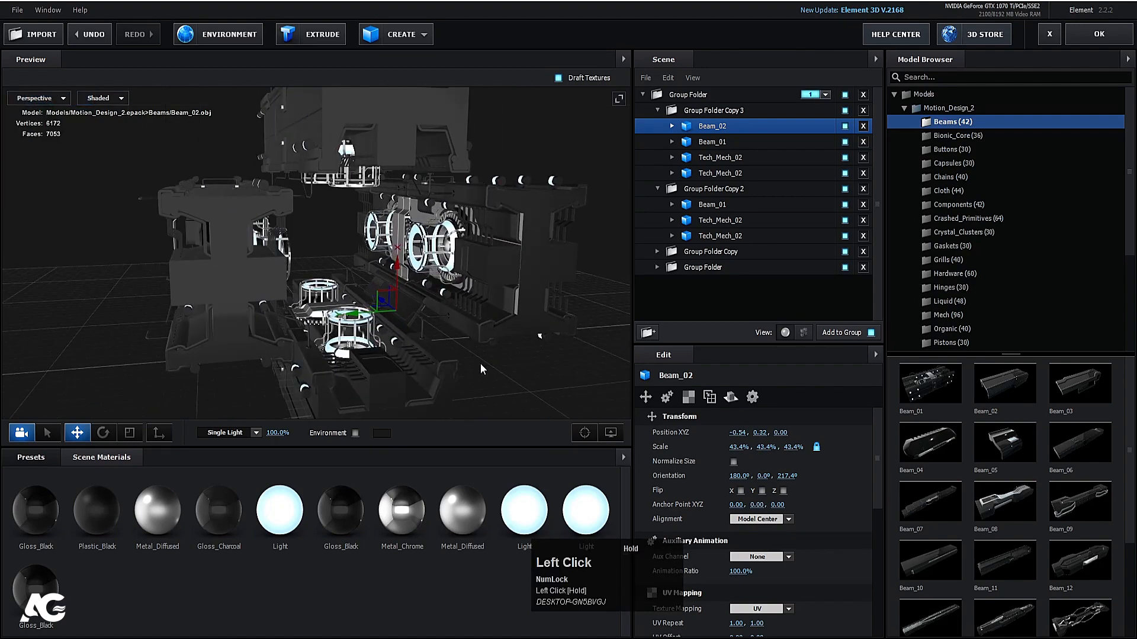
key("r")
left_click_drag(422, 335, 426, 338)
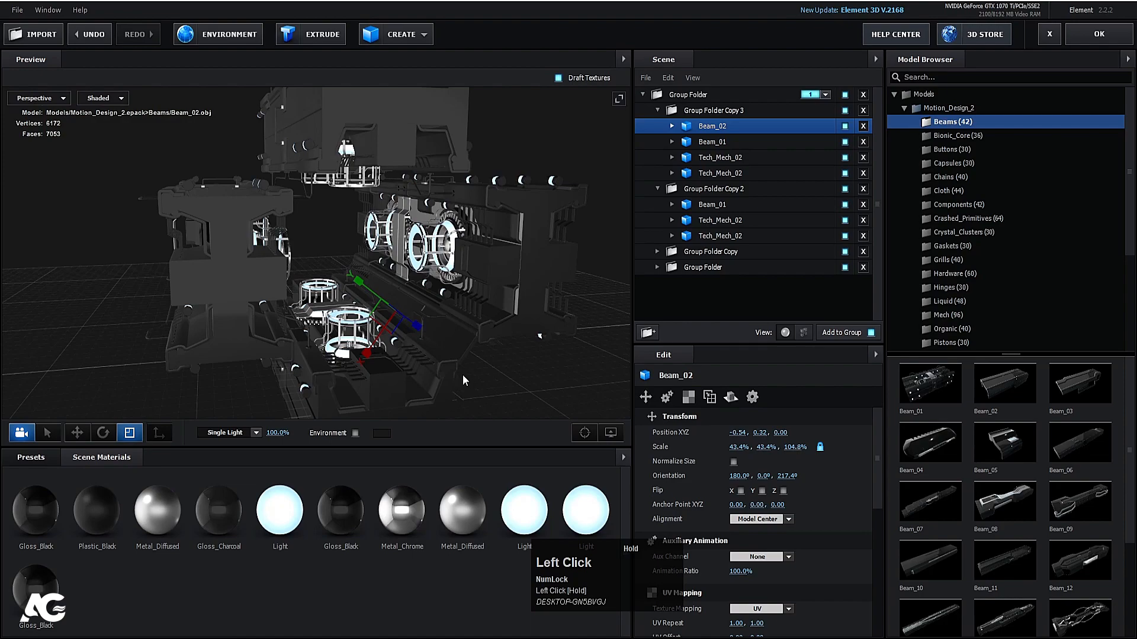
scroll(463, 374, "up", 3)
left_click_drag(468, 363, 421, 326)
middle_click(504, 310, "alt")
left_click_drag(504, 310, 467, 253)
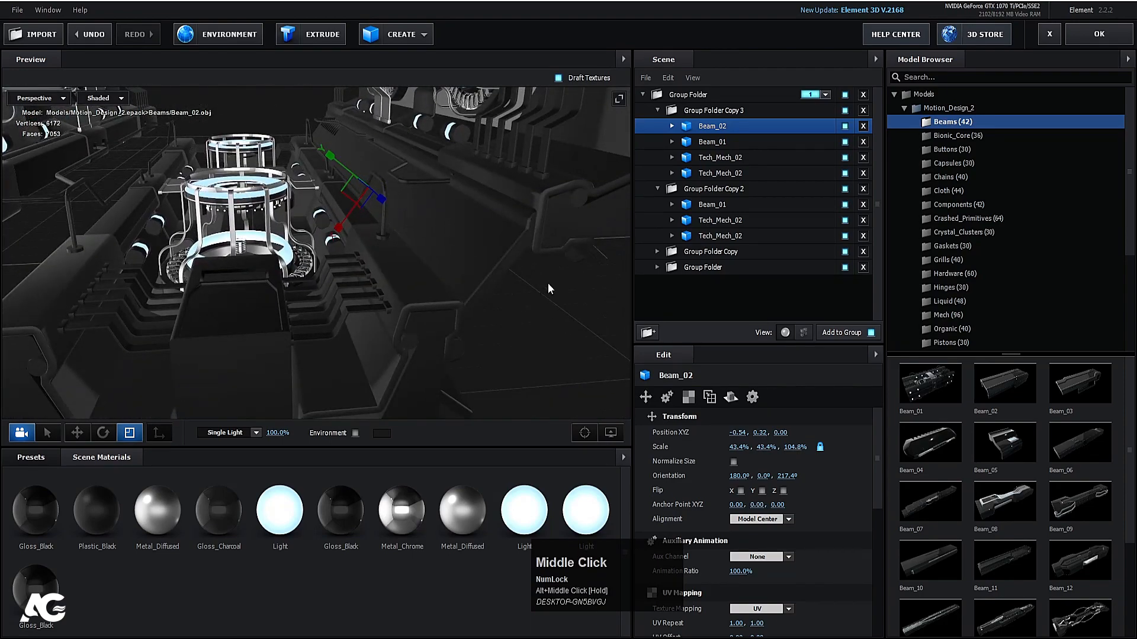
Move Beam_02 out of Group Folder Copy 3 into the main Group Folder and collapse the subfolders.
left_click_drag(735, 128, 707, 102)
left_click(657, 125)
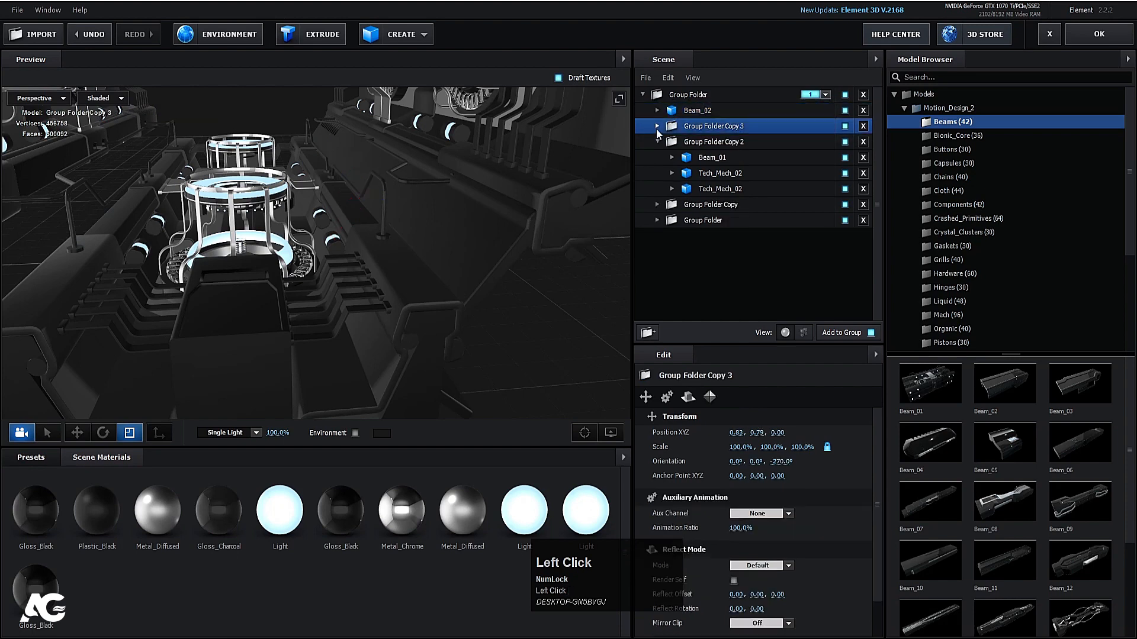
left_click(657, 142)
left_click(657, 140)
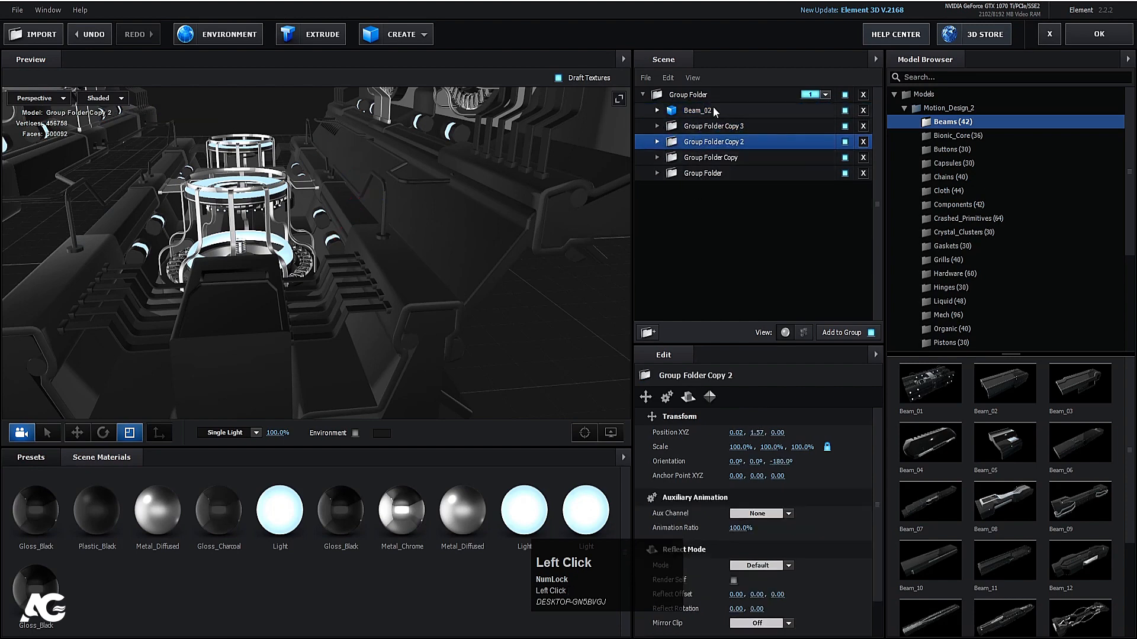
left_click(697, 113)
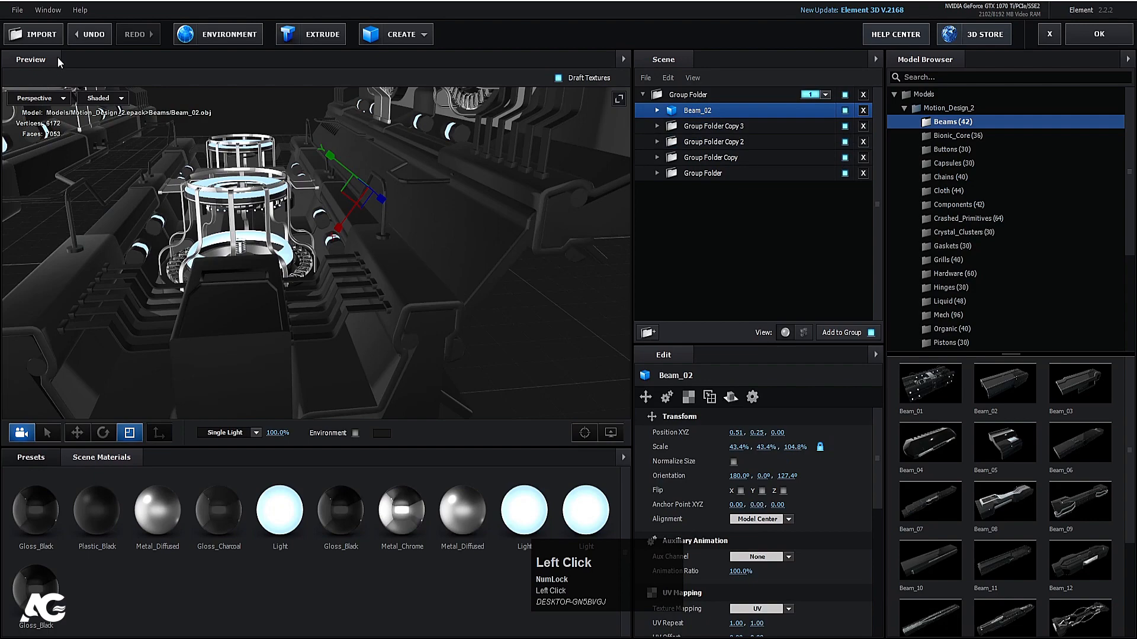
left_click(37, 34)
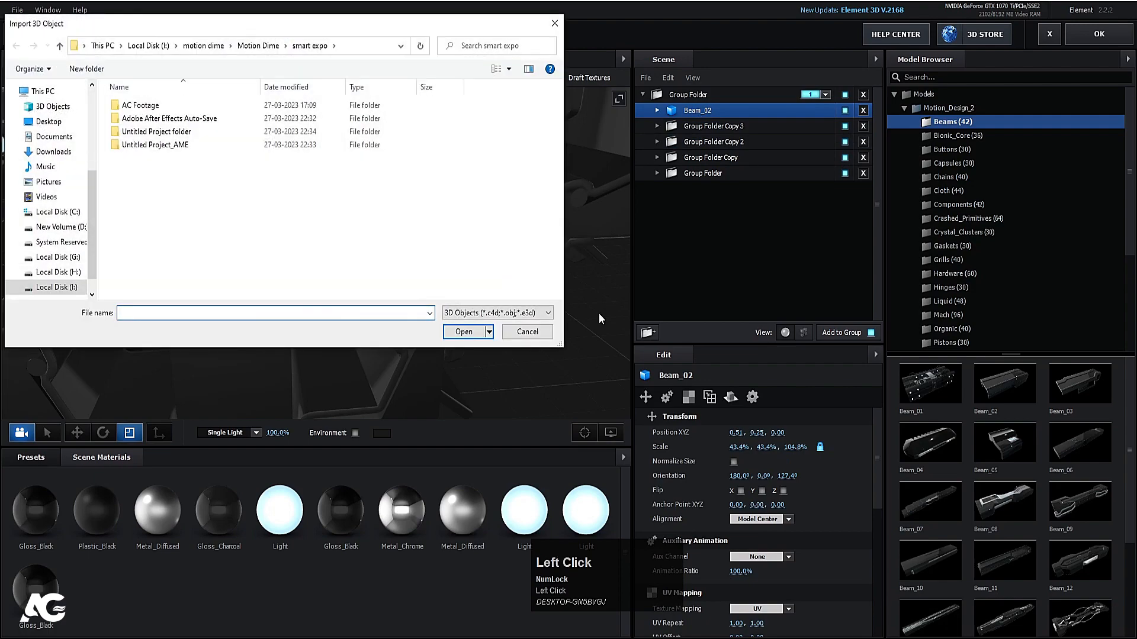
left_click(544, 334)
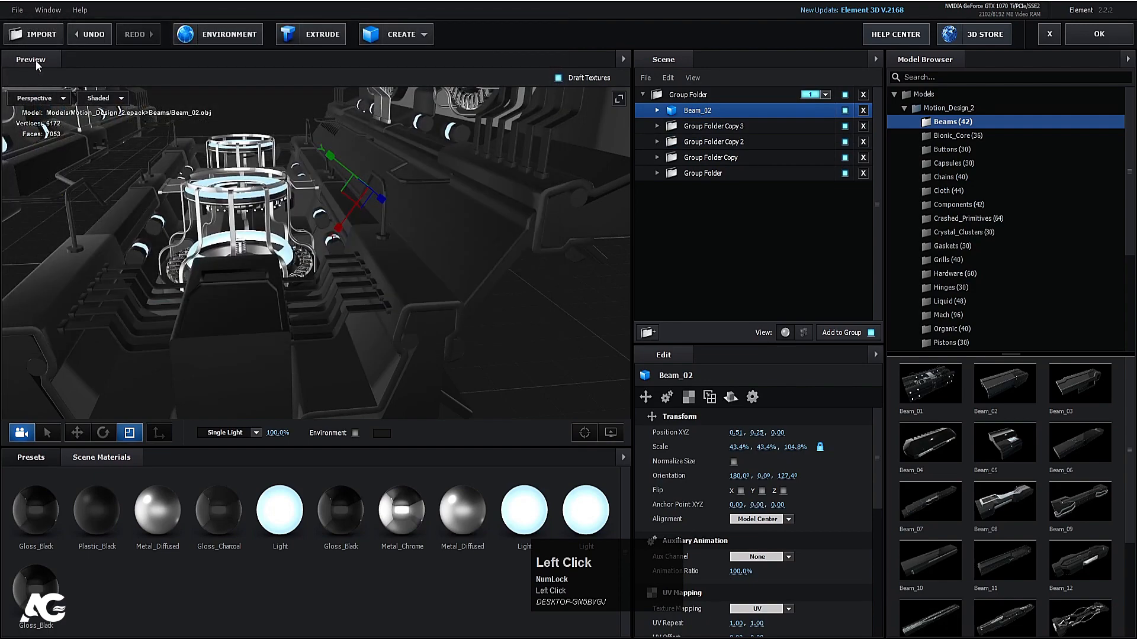
Duplicate Beam_02 and place the copy between the lower and left-hand assemblies at about X -0.51, Y 0.27, rotated to 230.1° in Z.
left_click(46, 97)
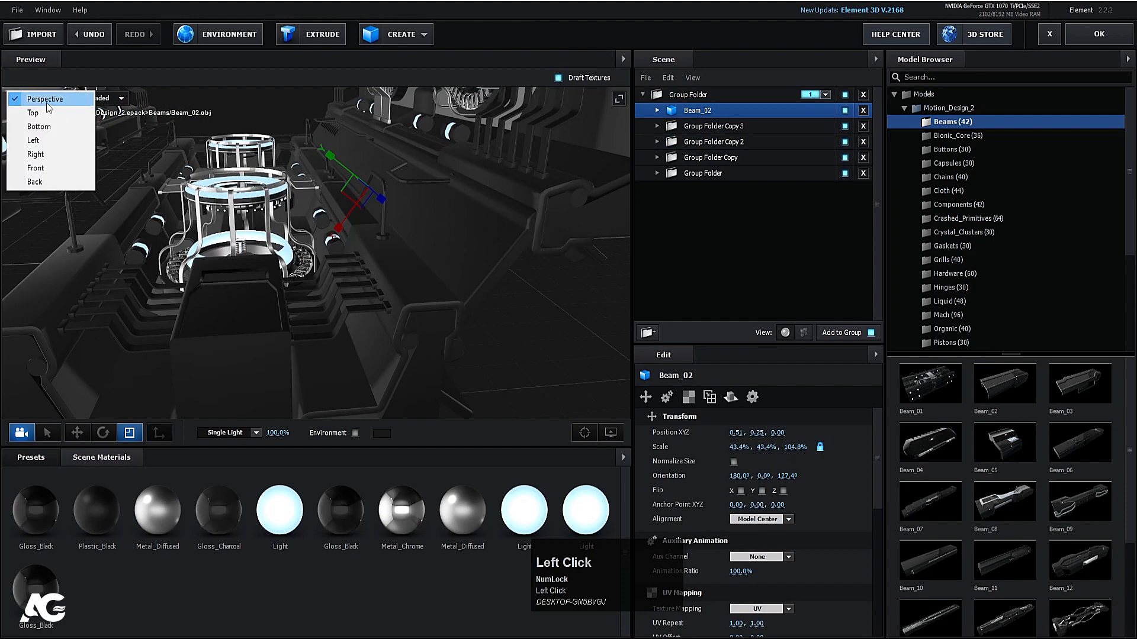
left_click(47, 168)
scroll(432, 368, "up", 2)
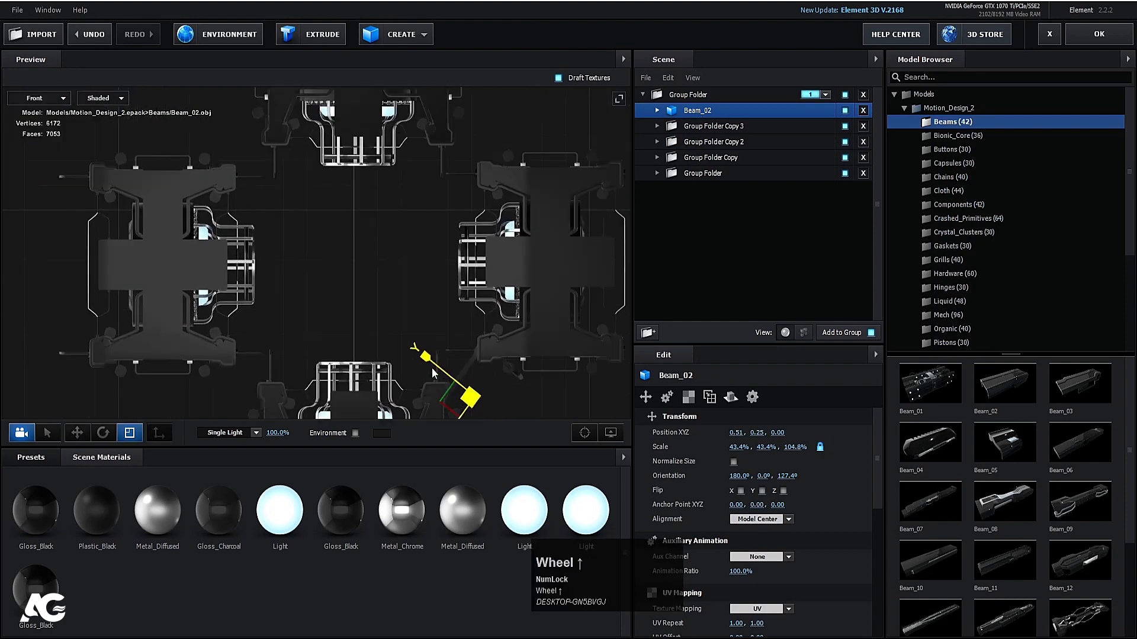
key("e")
left_click_drag(474, 317, 477, 257)
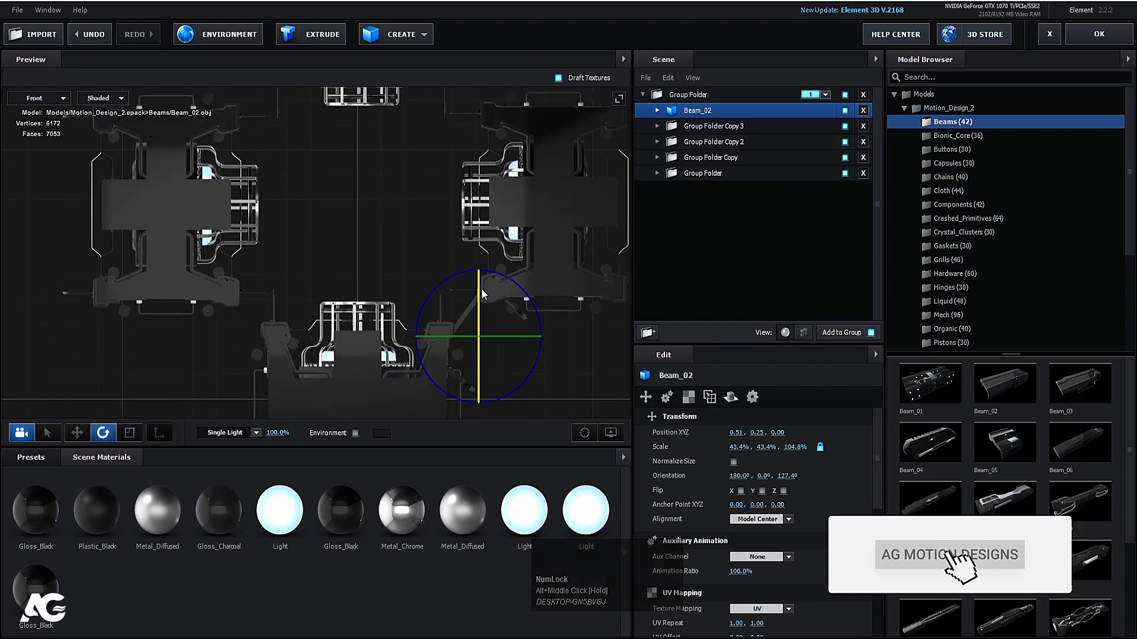
key("ctrl+d")
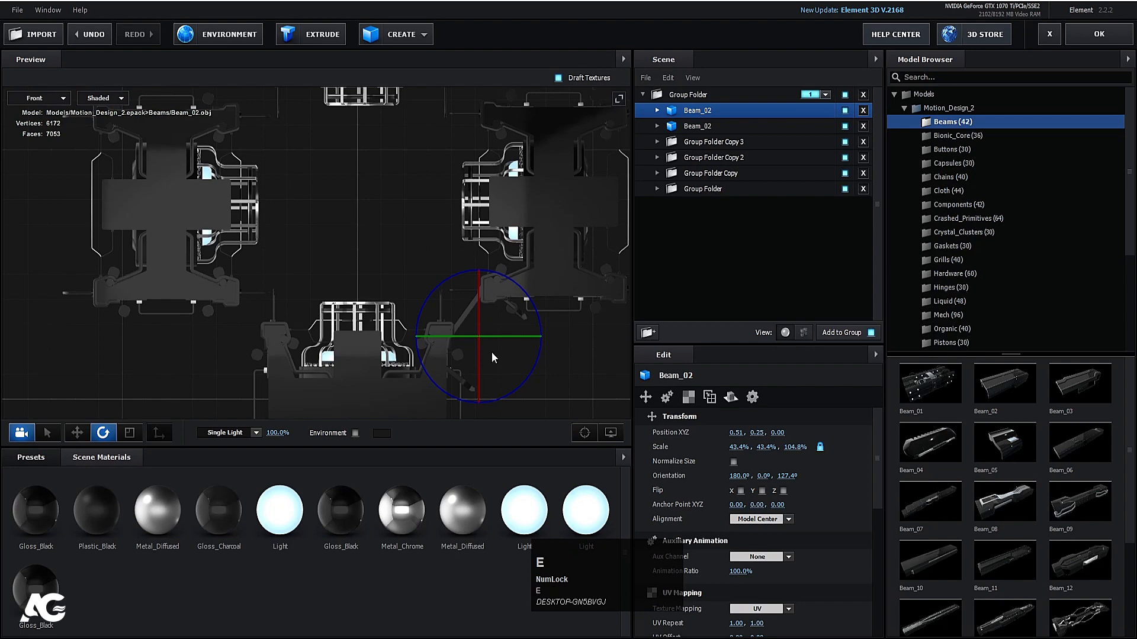
key("w")
left_click_drag(536, 336, 292, 414)
key("e")
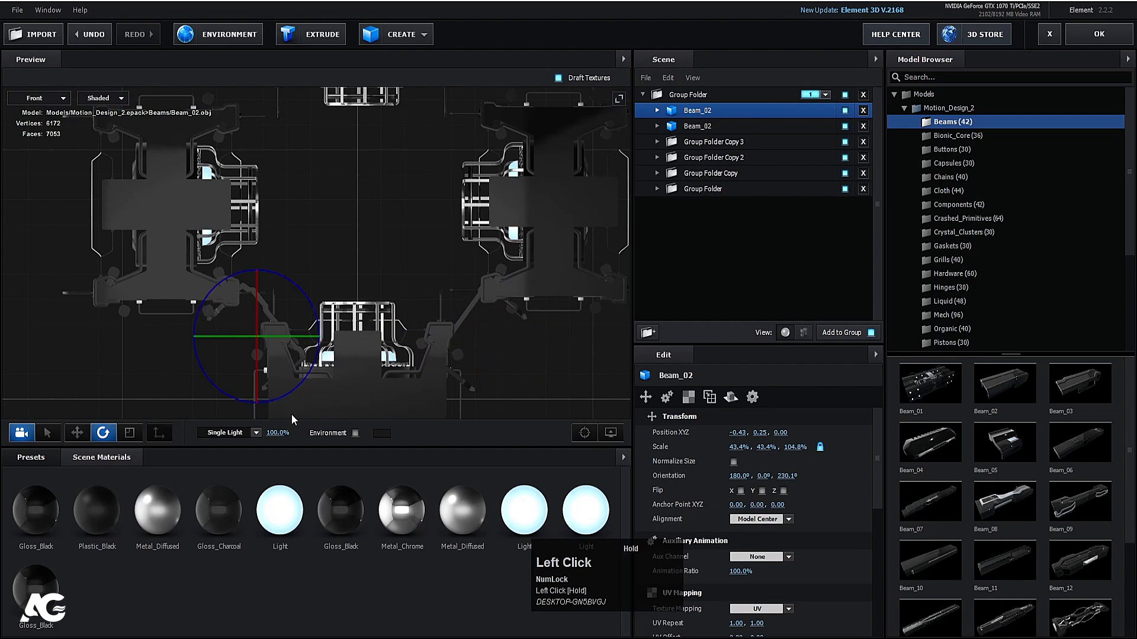
key("w")
left_click_drag(318, 337, 255, 325)
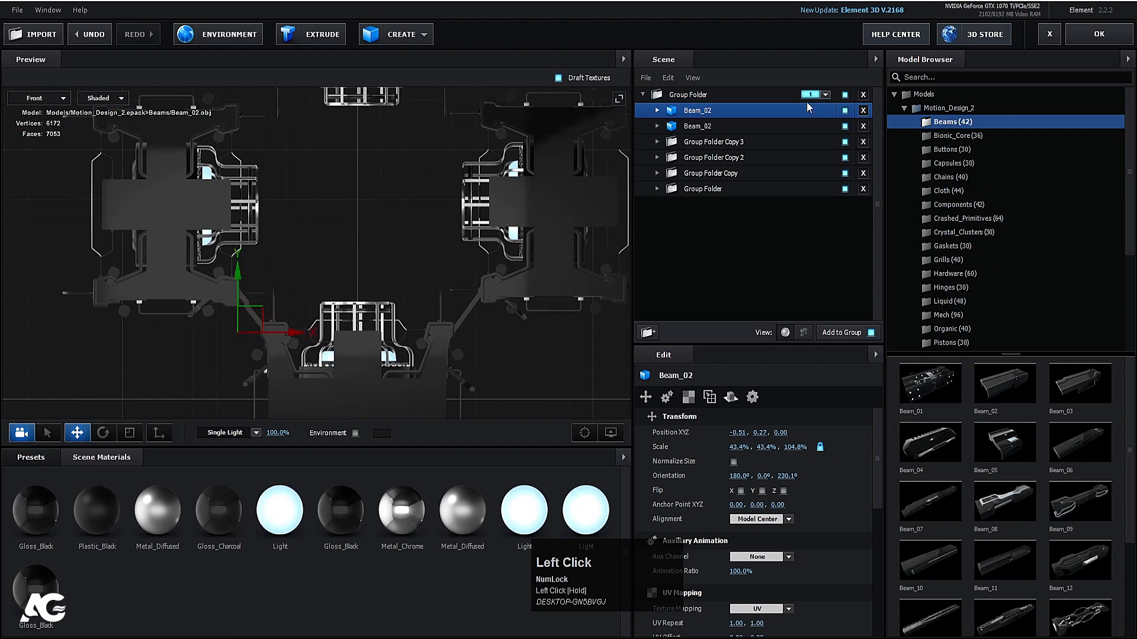
Duplicate the beam again and move it up to about Y 1.26, rotated to 317.5° in Z, joining the left-hand and upper assemblies.
left_click_drag(427, 228, 429, 265)
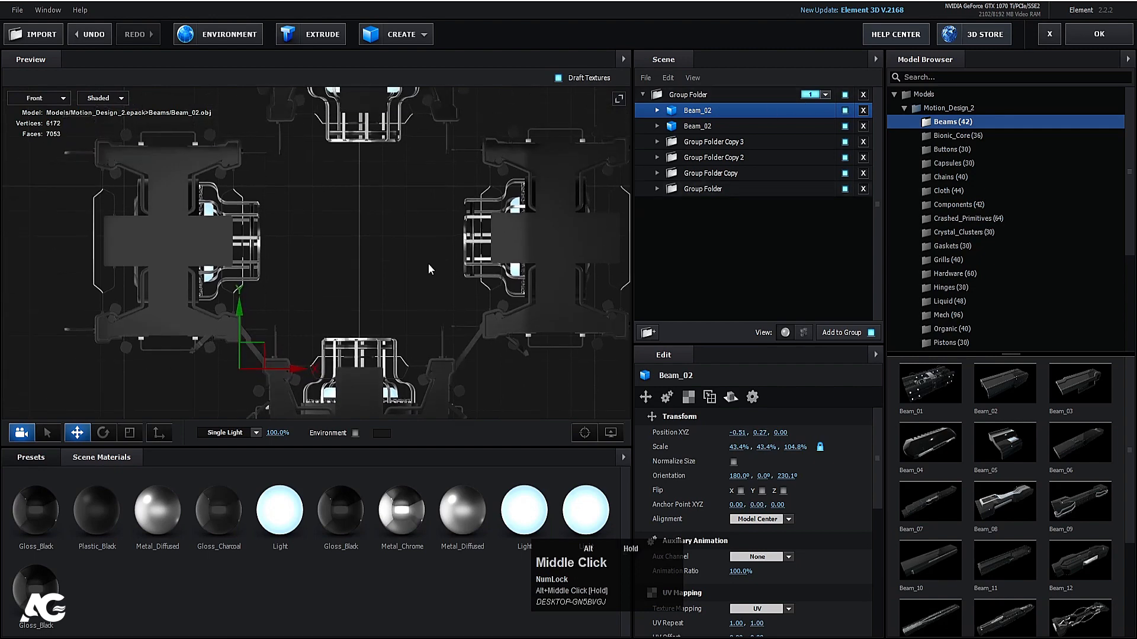
key("ctrl")
key("ctrl+d")
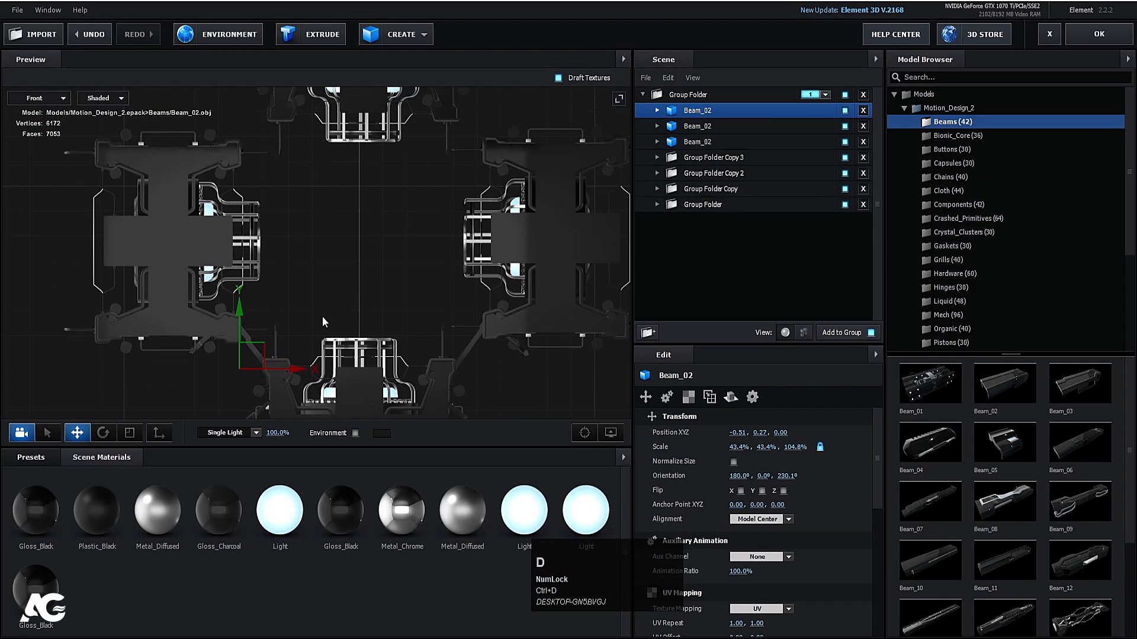
left_click_drag(240, 292, 210, 249)
key("e")
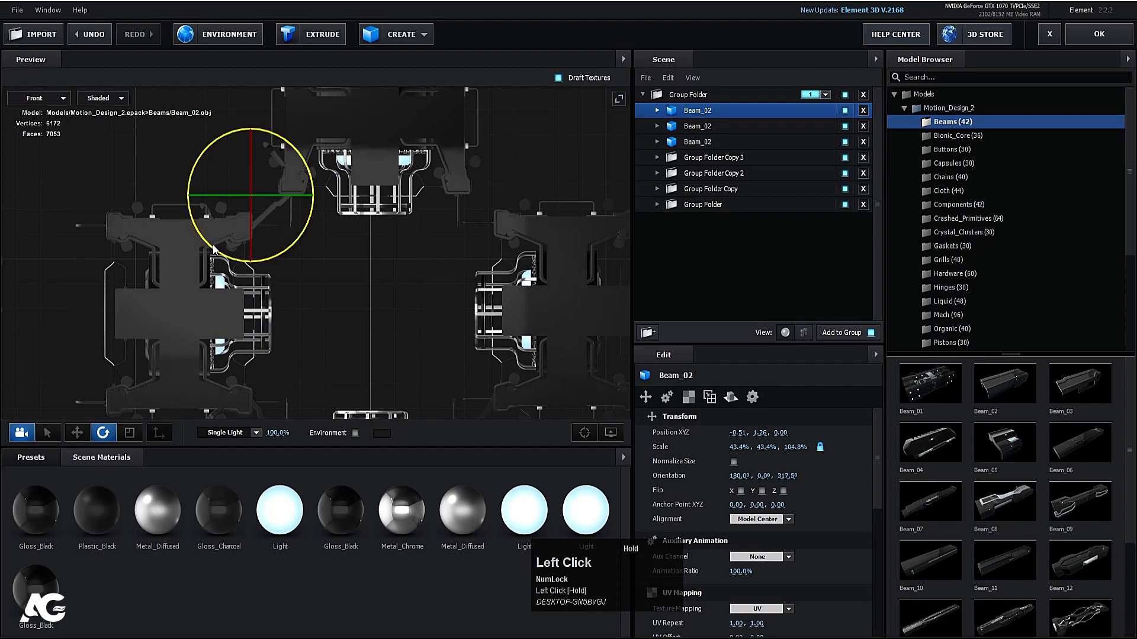
Add a fourth Beam_02 between the upper and right-hand assemblies at about X 0.56, Y 1.28, rotated to 42.8° in Z.
key("w")
left_click_drag(274, 181, 490, 238)
key("r")
key("w")
key("e")
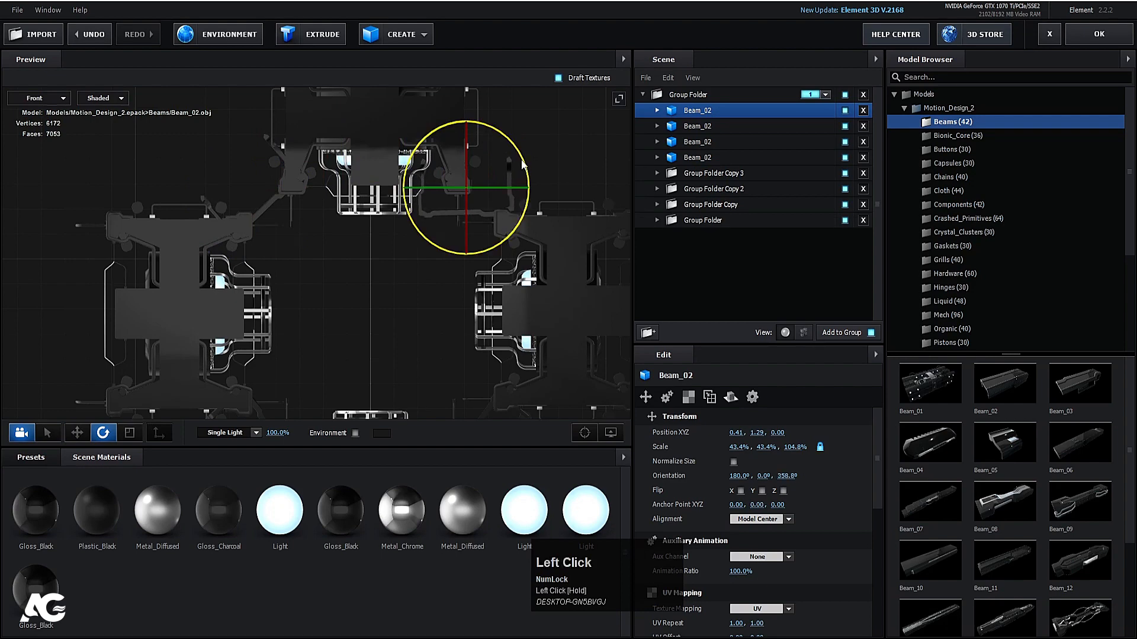
left_click_drag(523, 161, 524, 221)
key("w")
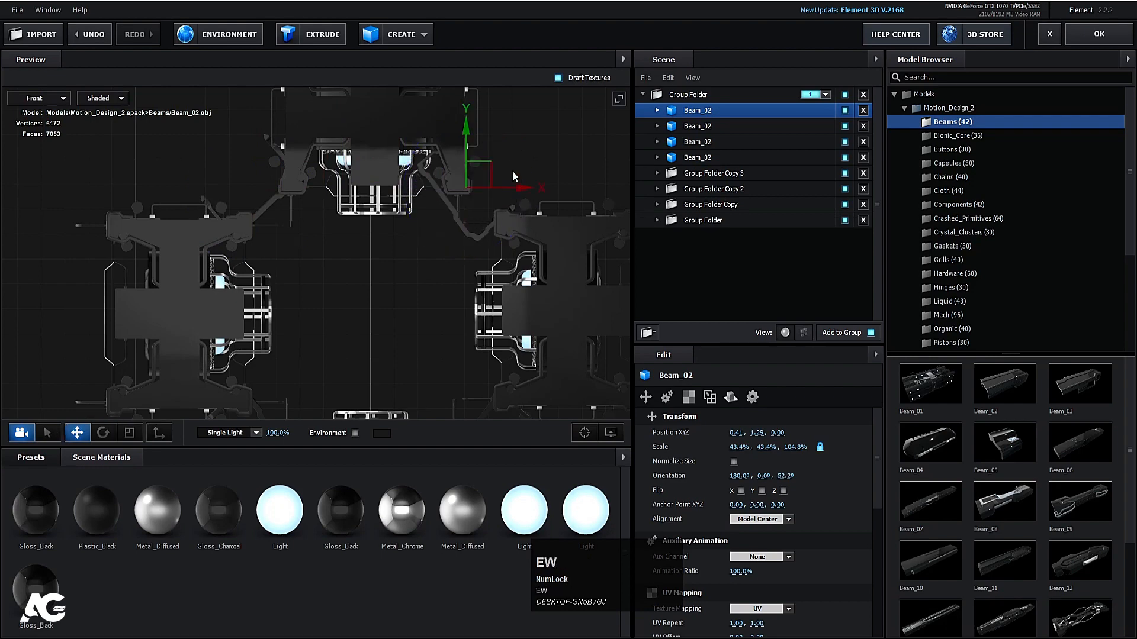
left_click_drag(485, 174, 515, 176)
key("e")
key("w")
Examine the connected ring from inside in the perspective view, with the main Group Folder collapsed.
left_click(36, 97)
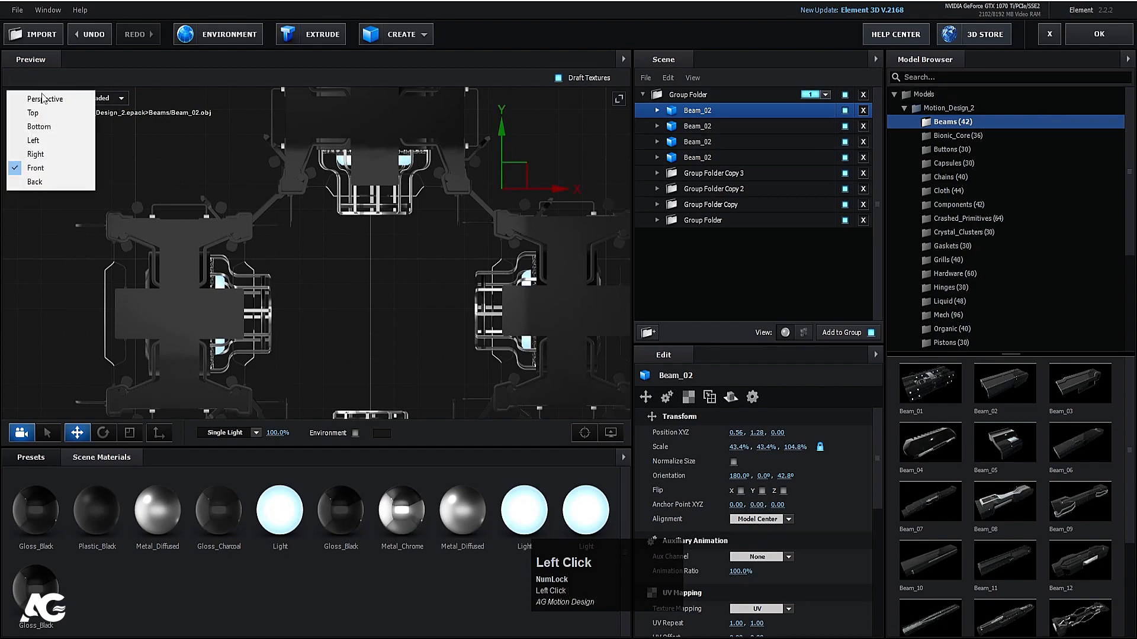
left_click(37, 96)
scroll(347, 307, "down", 5)
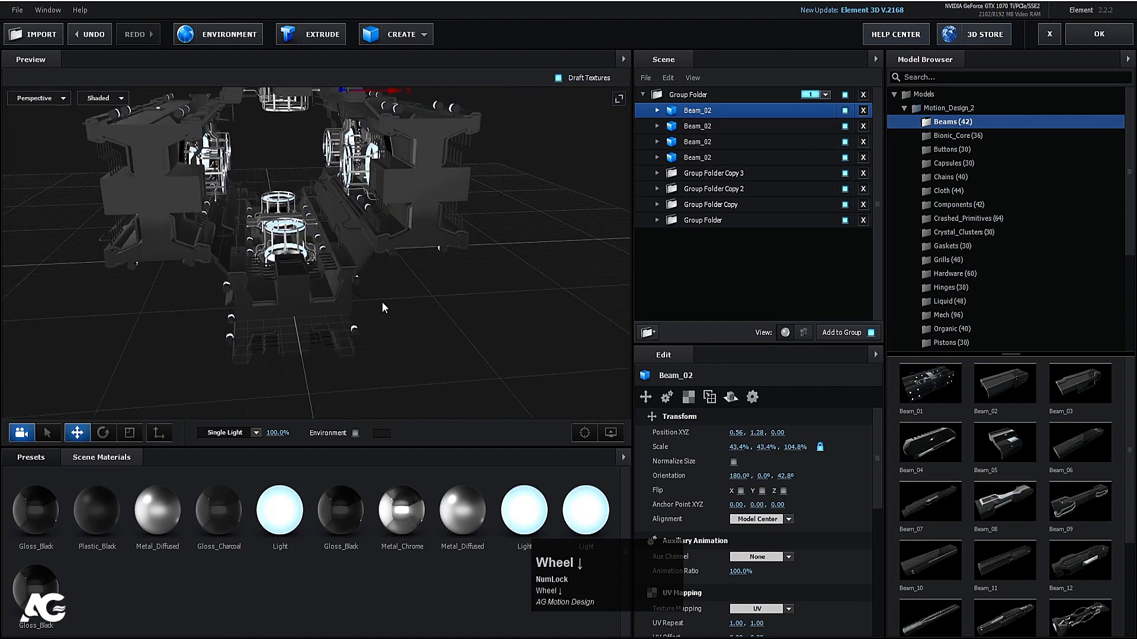
left_click_drag(382, 302, 747, 169)
scroll(391, 300, "up", 6)
middle_click(350, 286)
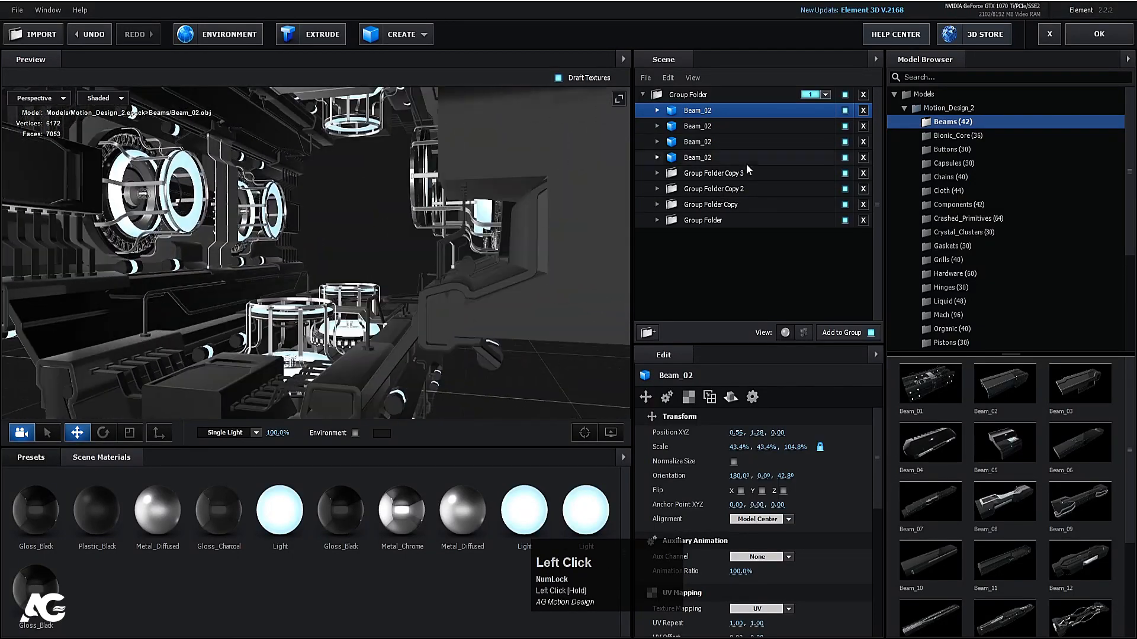
left_click(644, 94)
left_click_drag(336, 231, 378, 244)
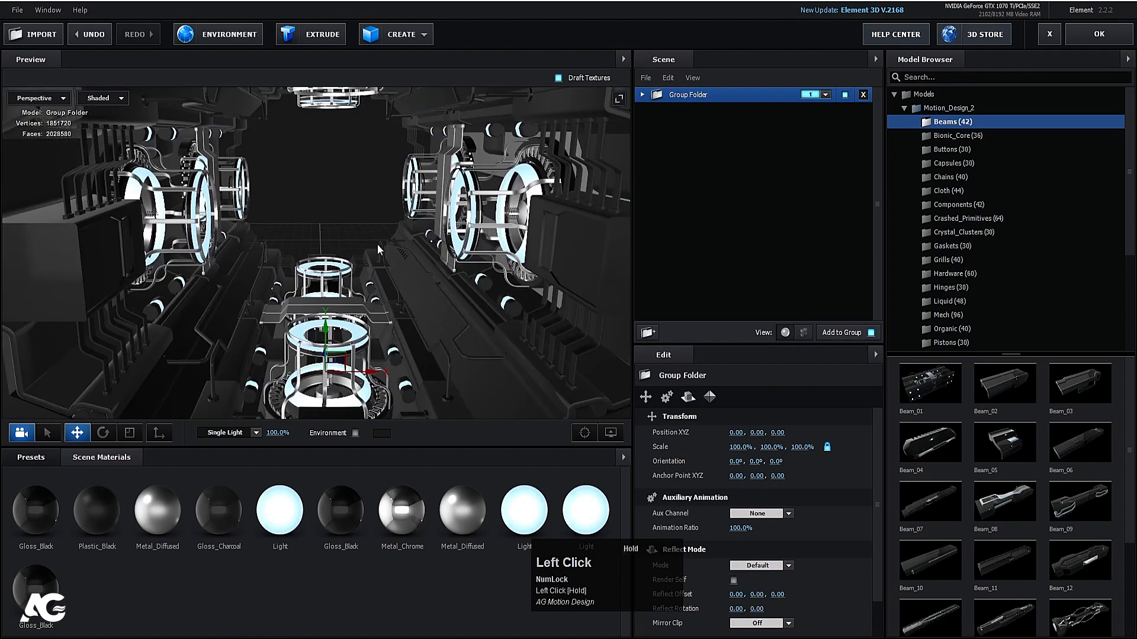
Open the BackLight_2K environment presets and browse through them.
left_click(33, 460)
left_click(58, 489)
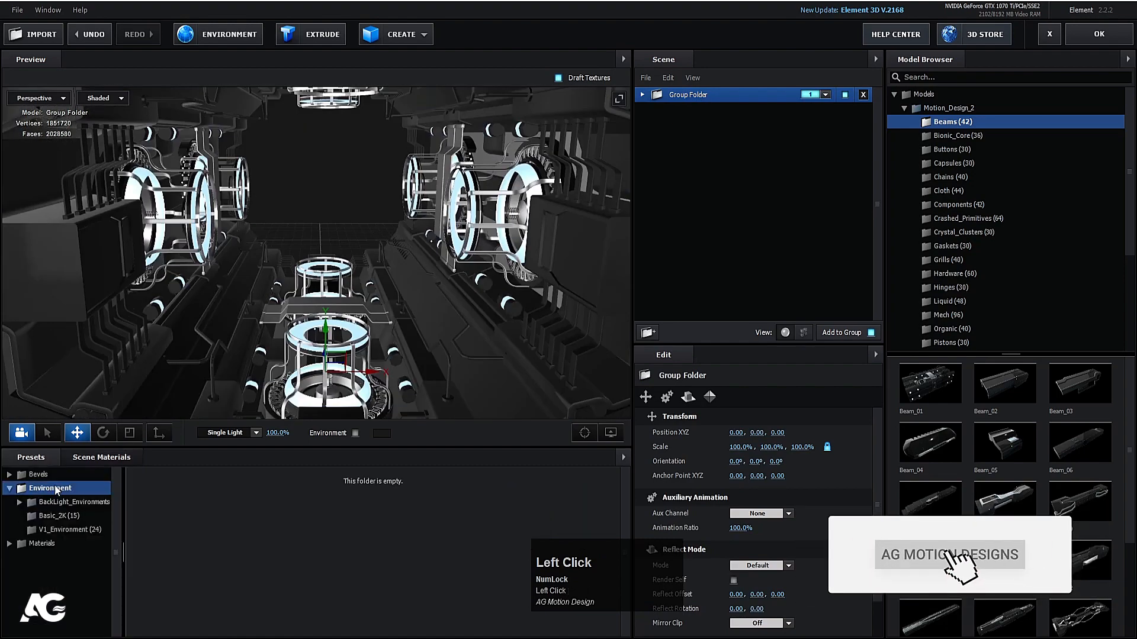
left_click(61, 502)
left_click(63, 515)
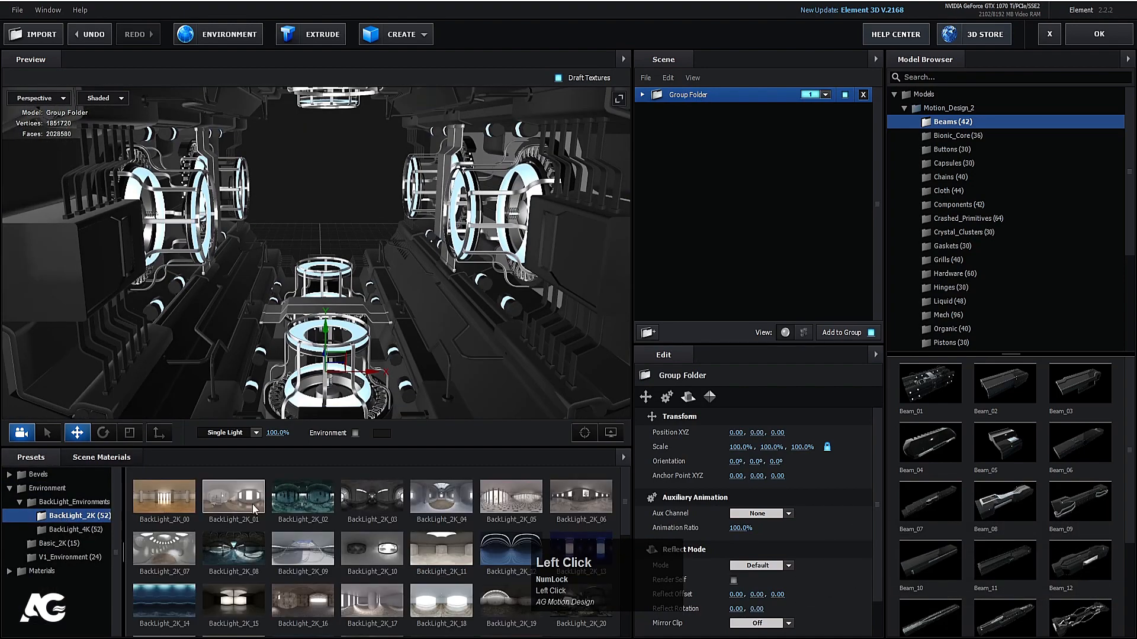
scroll(278, 539, "down", 5)
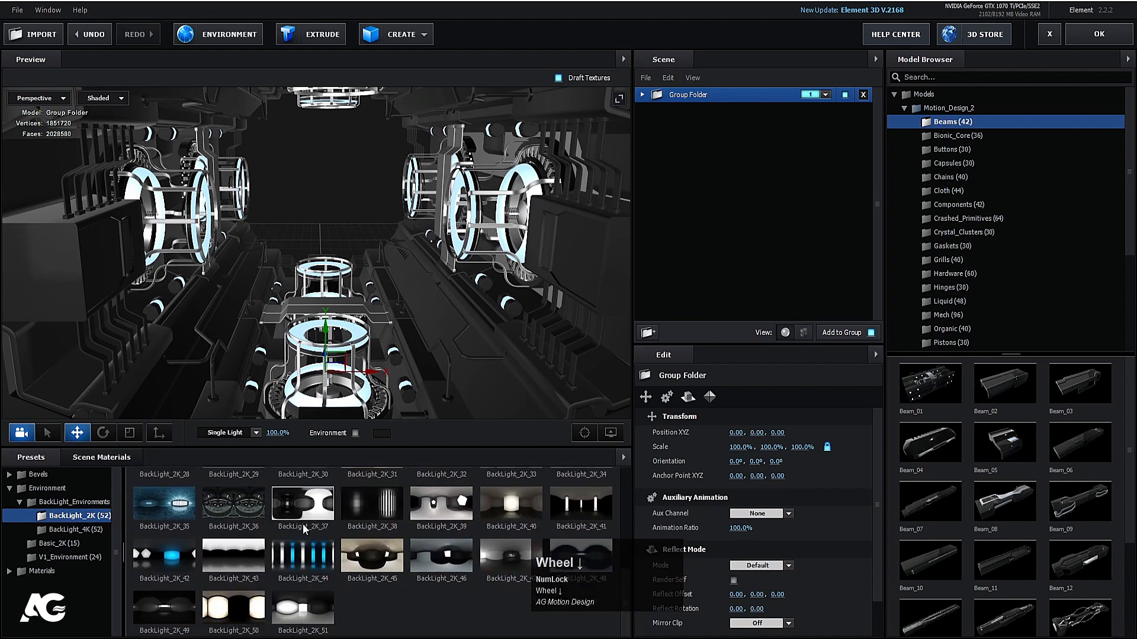
Try the BackLight_2K_37 and BackLight_2K_42 environments on the scene.
left_click(303, 524)
scroll(302, 542, "up", 1)
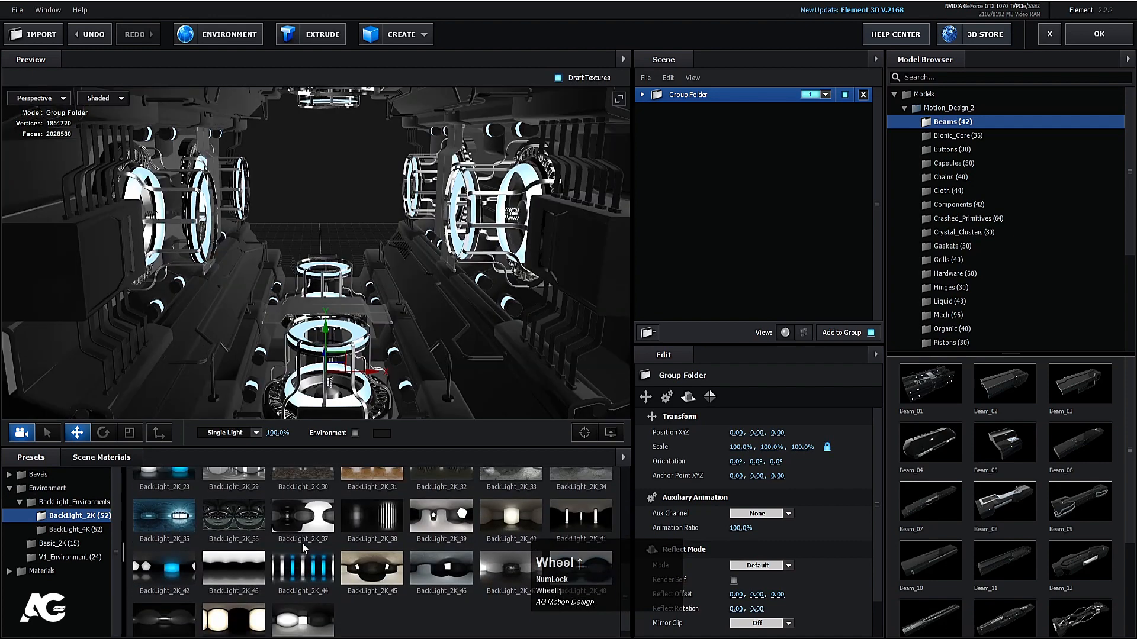
left_click(164, 569)
Apply the BackLight_2K_02 environment preset to the scene.
scroll(425, 572, "up", 4)
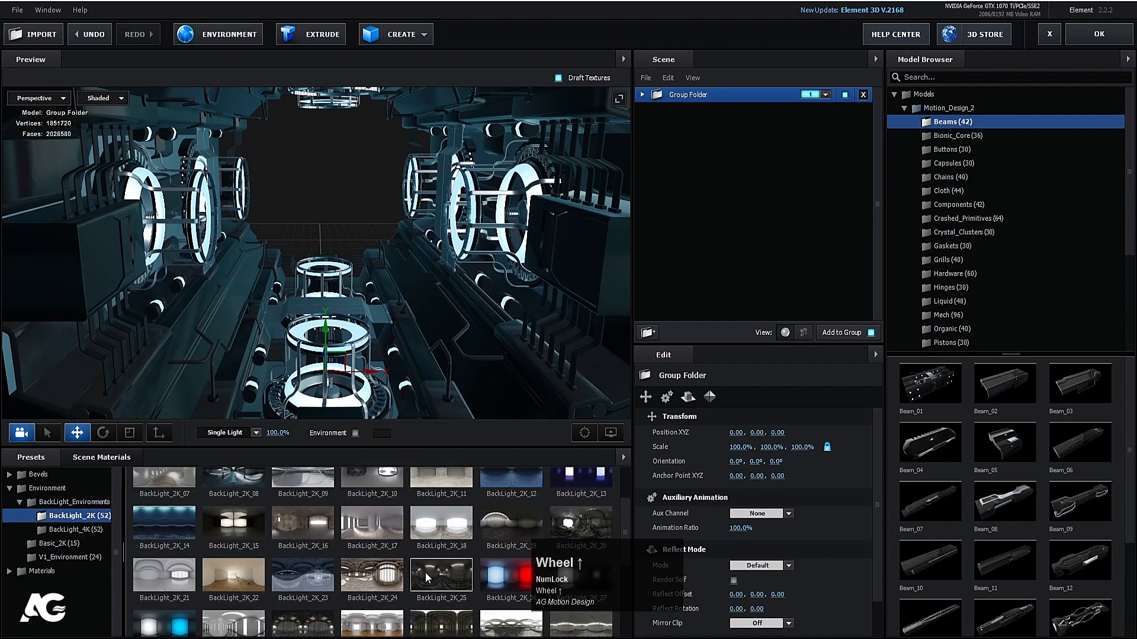
scroll(425, 572, "up", 2)
left_click(307, 502)
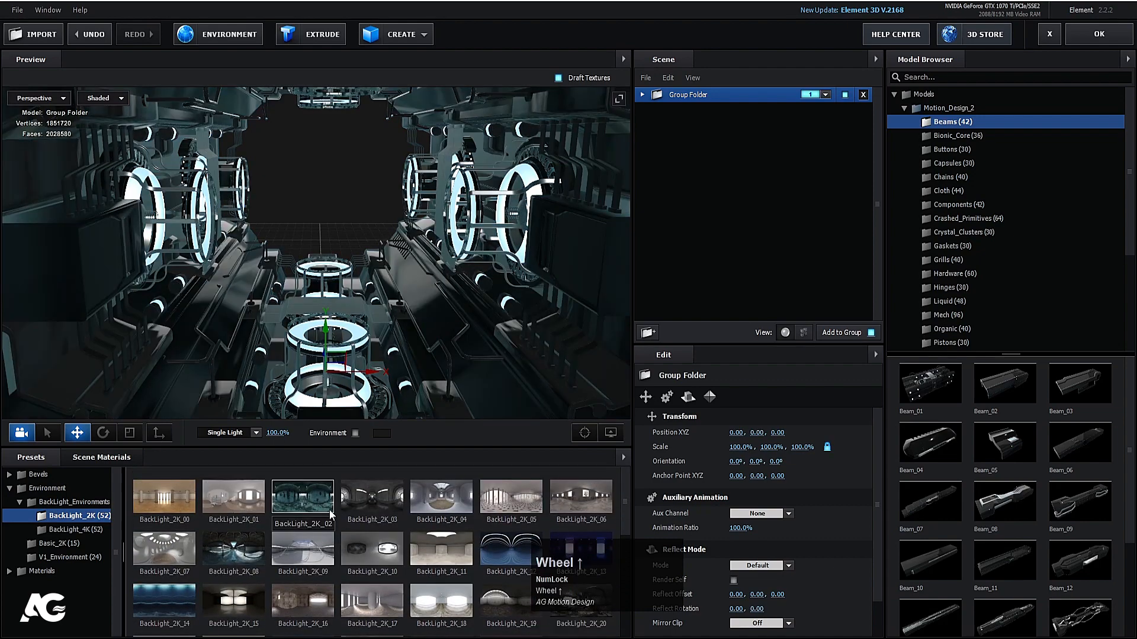
Try the BackLight_2K_15, BackLight_2K_25 and BackLight_2K_20 environments on the scene.
left_click(367, 500)
left_click(327, 500)
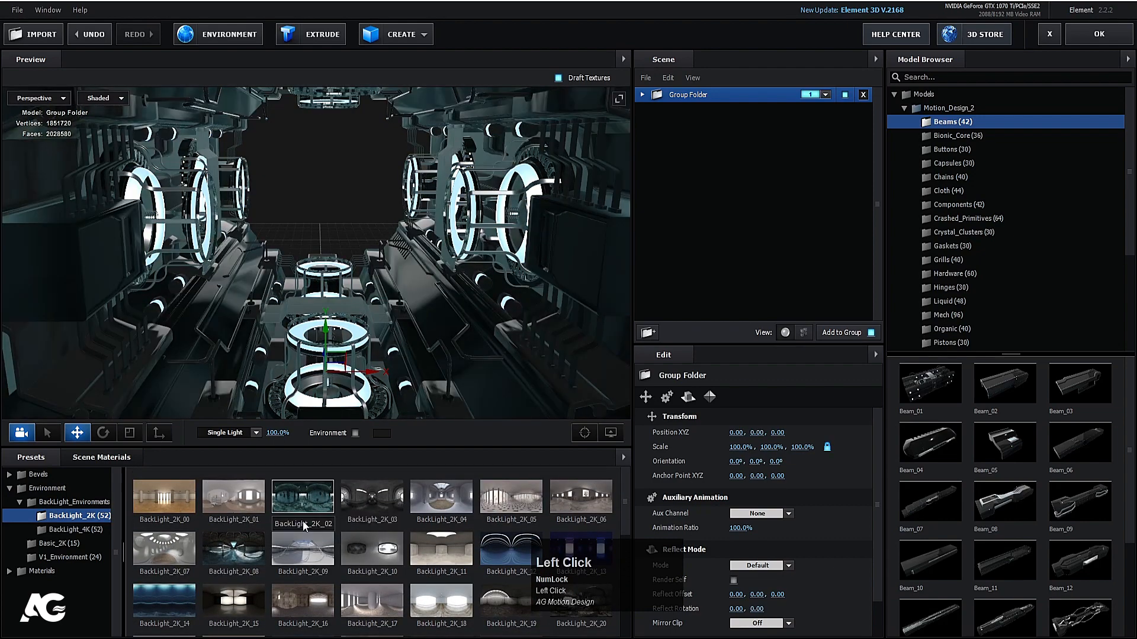
left_click(240, 603)
scroll(338, 581, "down", 3)
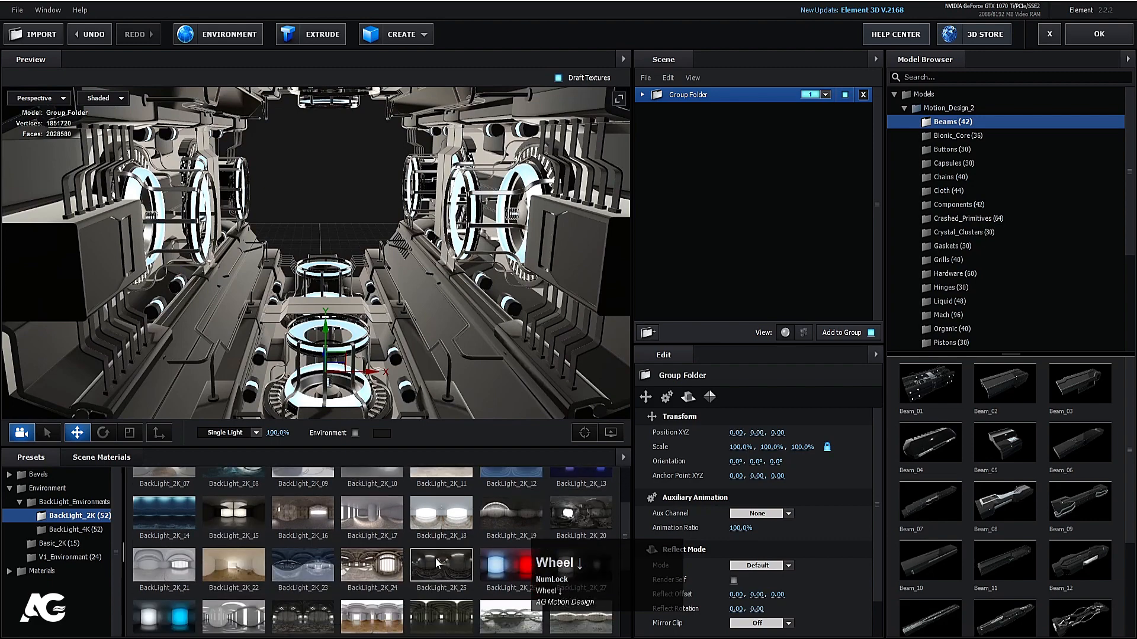
left_click(437, 561)
left_click(566, 527)
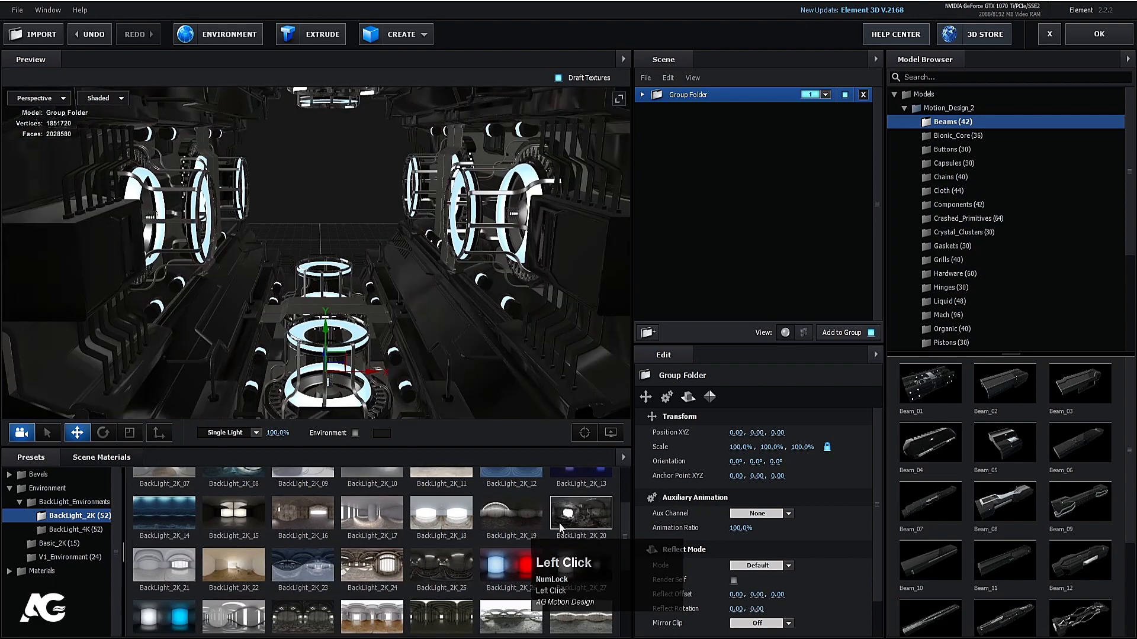
Apply the BackLight_2K_19 environment, accept the scene setup and return to the After Effects composition.
left_click(517, 523)
left_click_drag(267, 278, 393, 263)
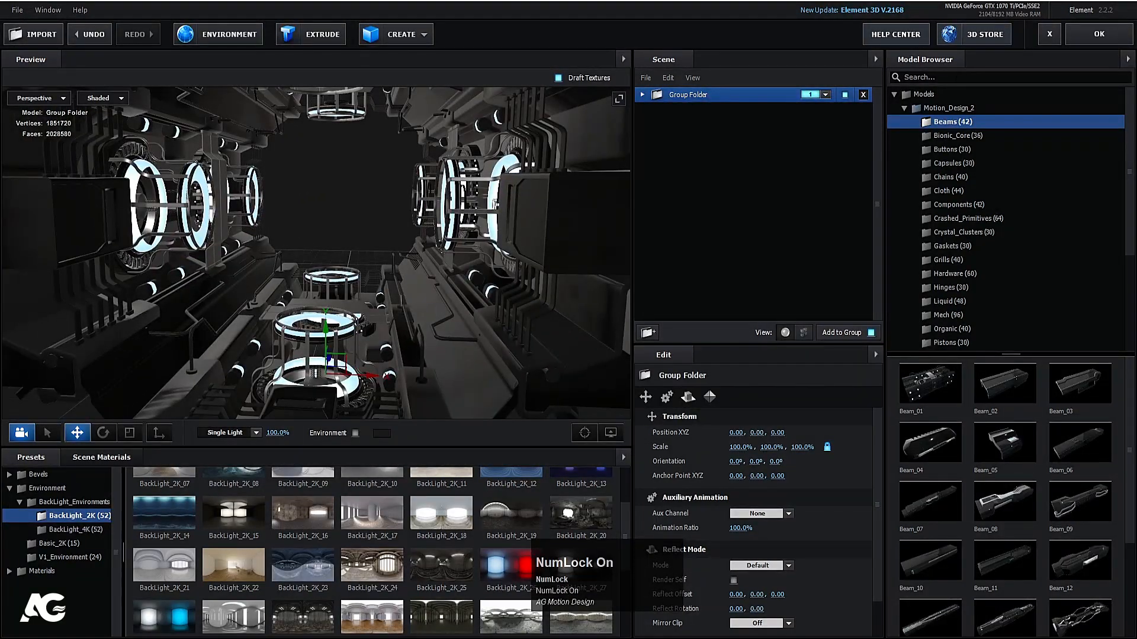
left_click(1096, 35)
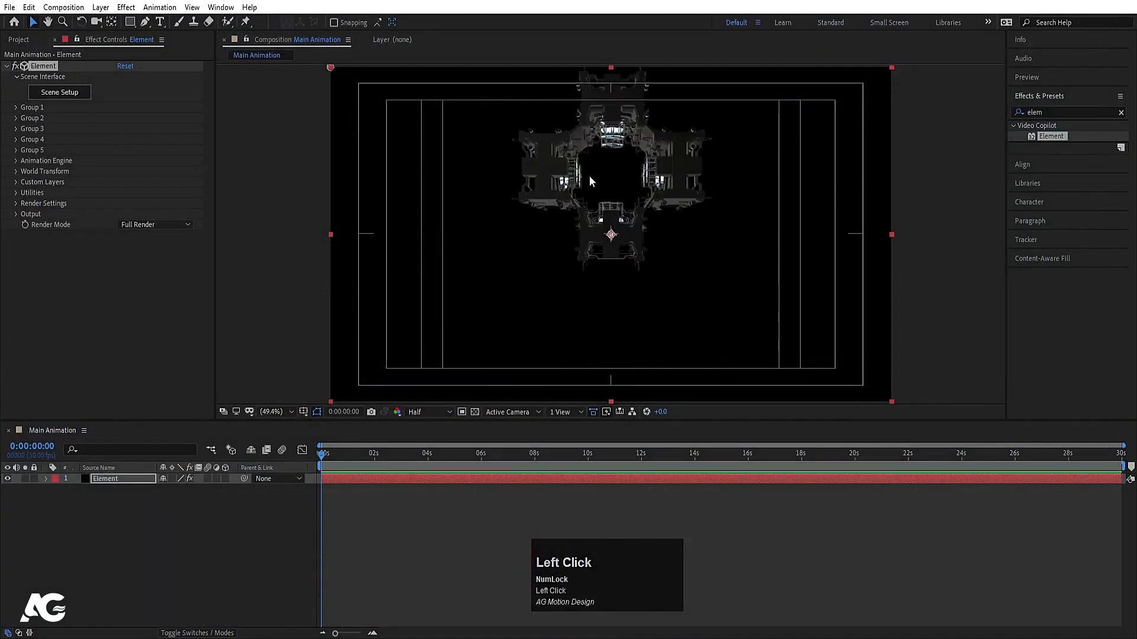
Create a two-node camera in Main Animation with a 70° angle of view.
right_click(223, 513)
left_click(260, 379)
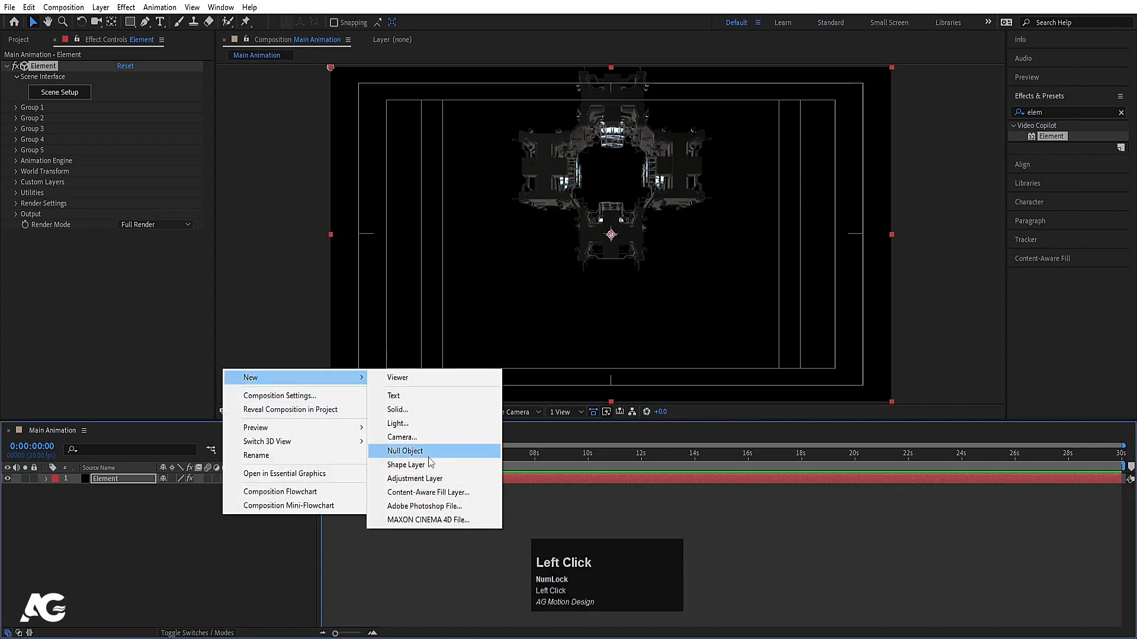
left_click(403, 437)
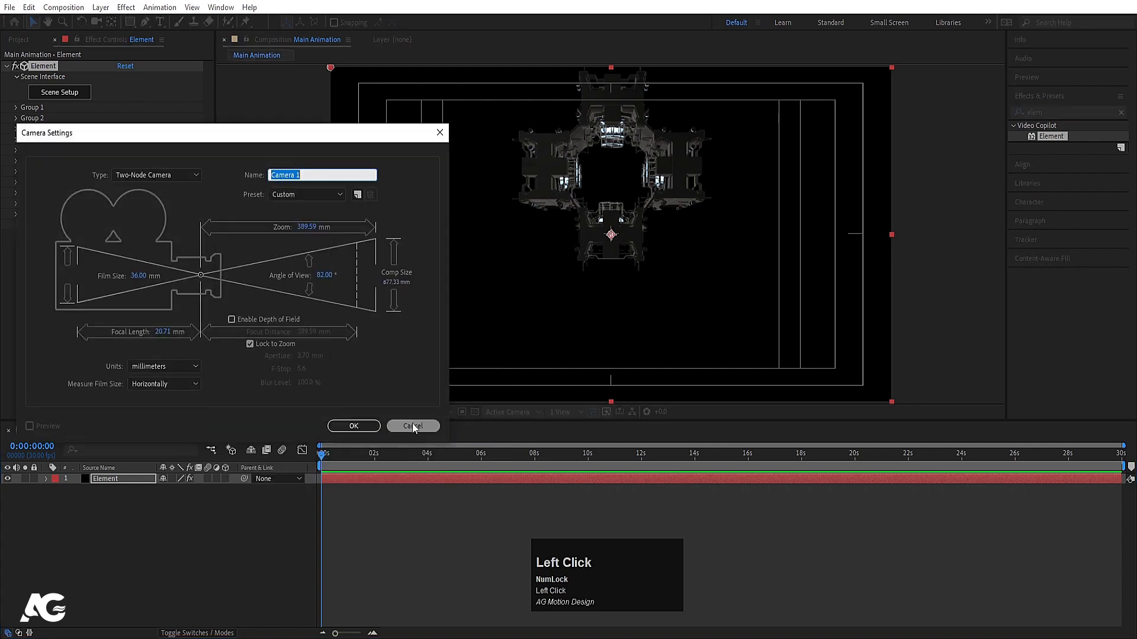
left_click(327, 276)
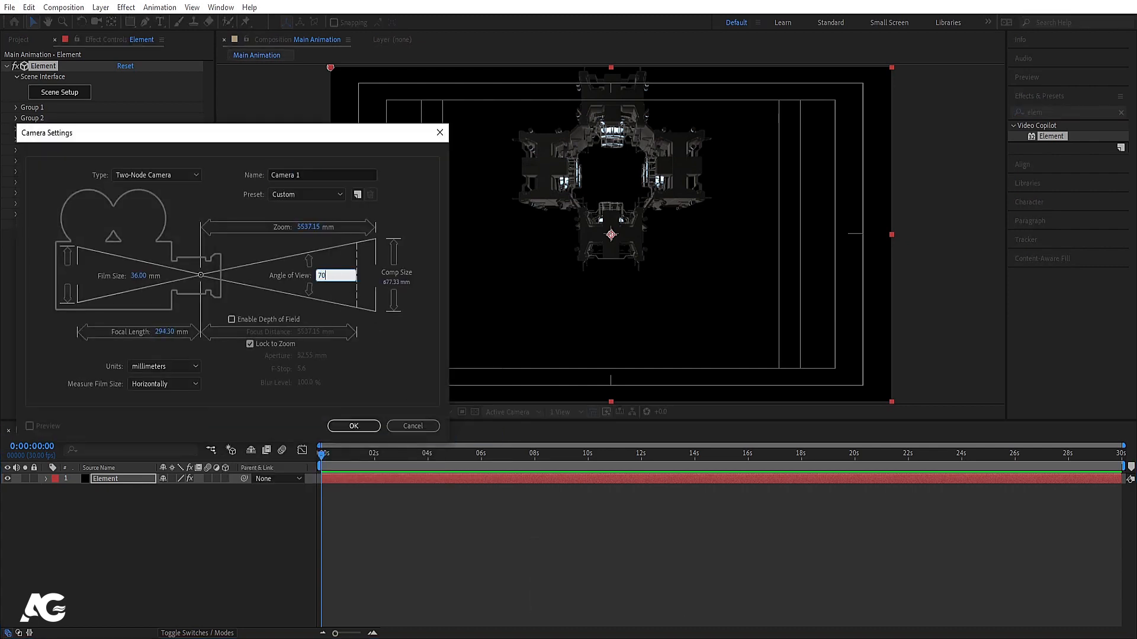
key("Return")
Add a new null object to the Main Animation composition.
left_click(149, 590)
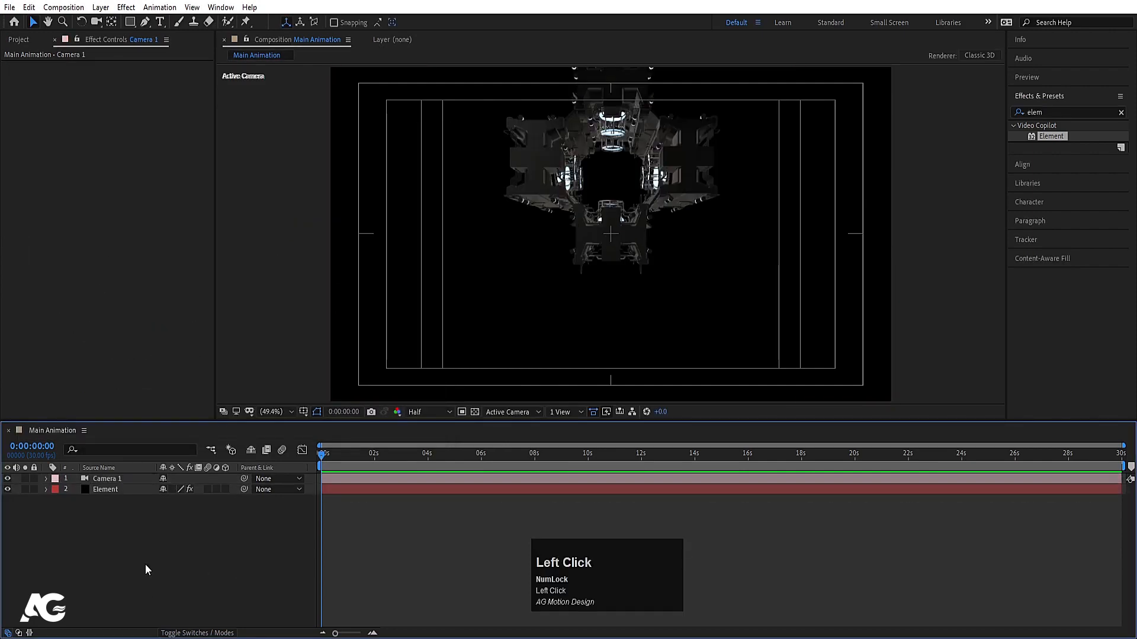
right_click(148, 570)
mouse_move(173, 428)
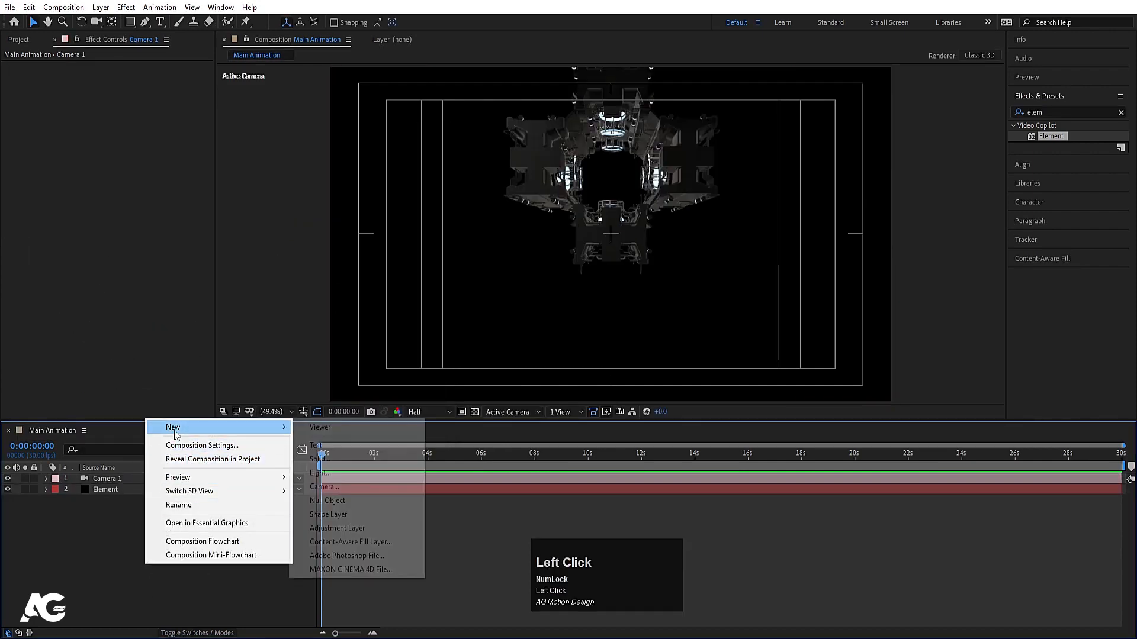
left_click(327, 501)
Parent Camera 1 to Null 1 and make the null a 3D layer.
left_click(116, 492)
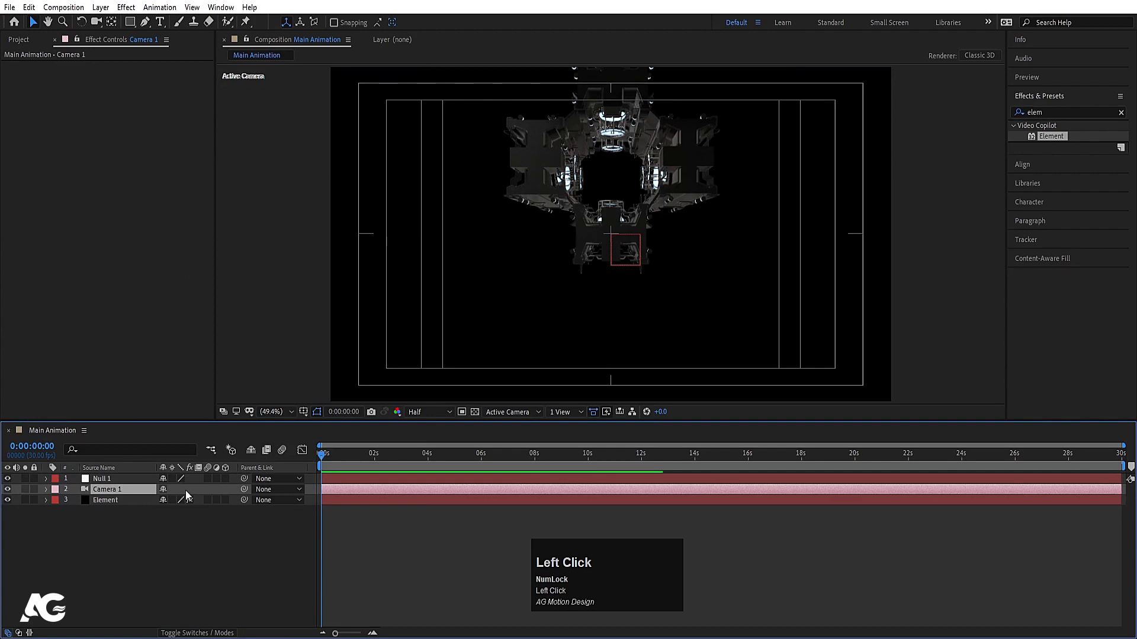
left_click_drag(247, 490, 123, 477)
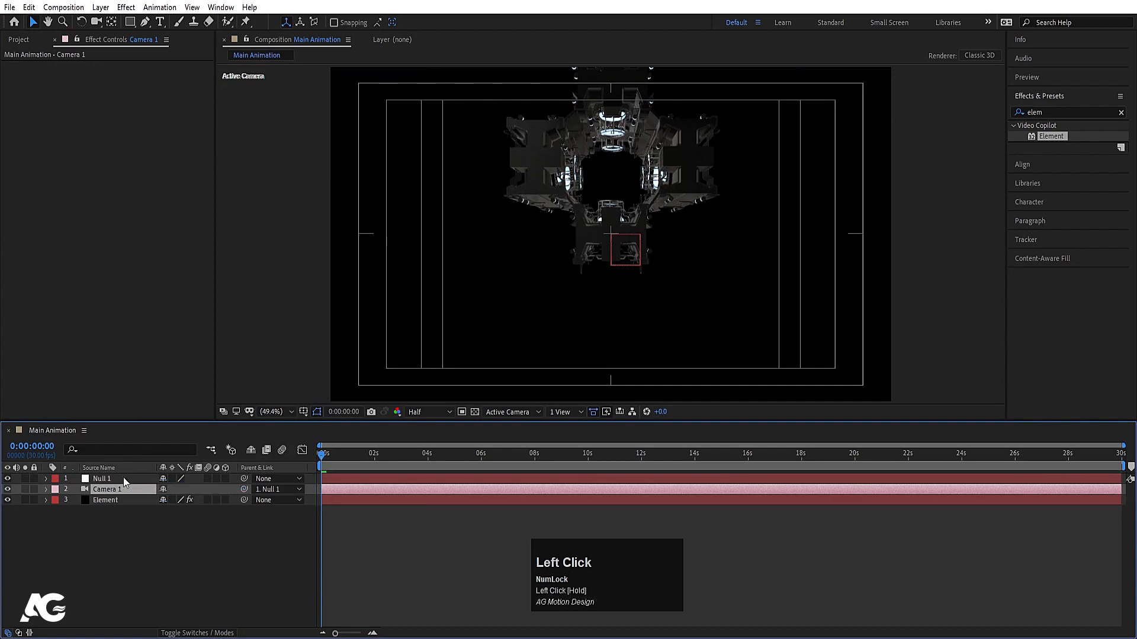
left_click(225, 479)
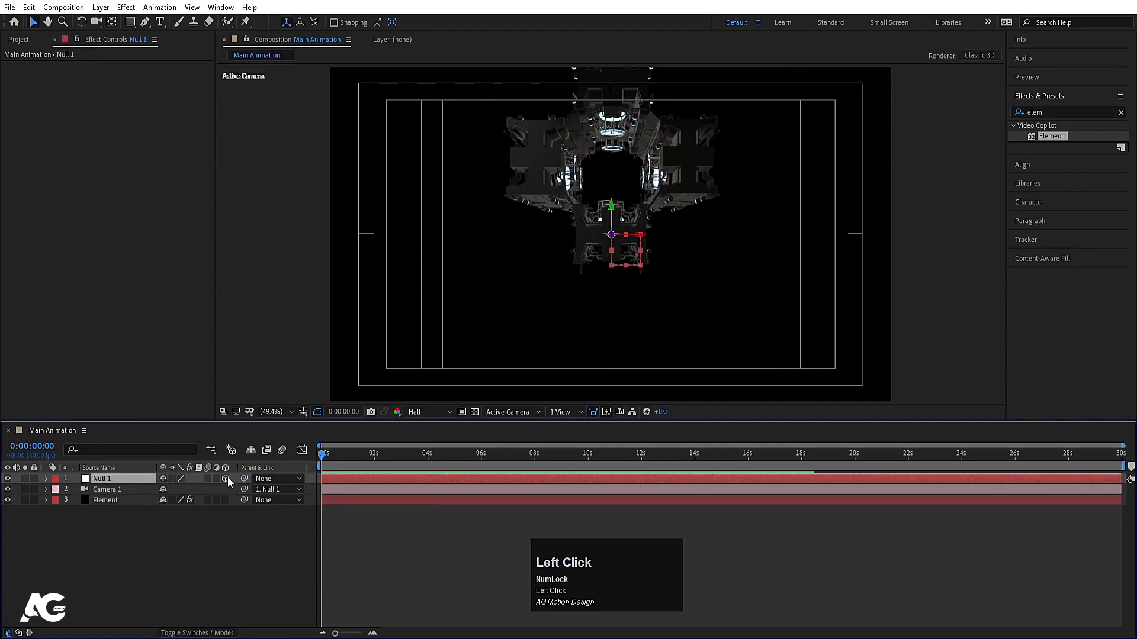
Set Null 1's position to about 960, 352, 896 so that the camera is centred inside the ring.
left_click(97, 481)
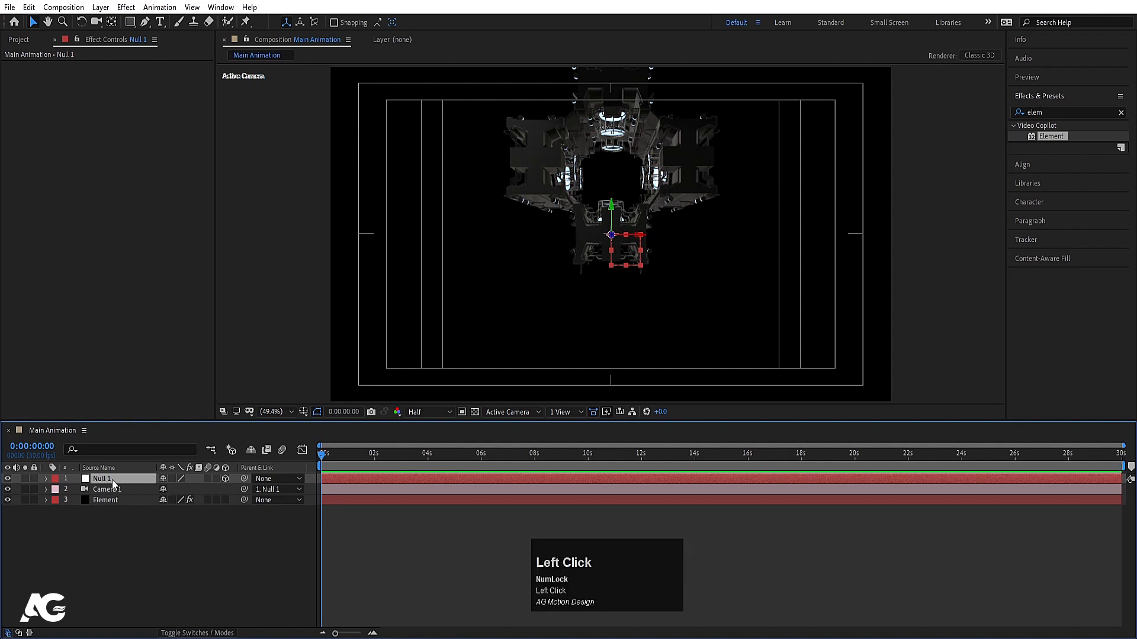
key("p")
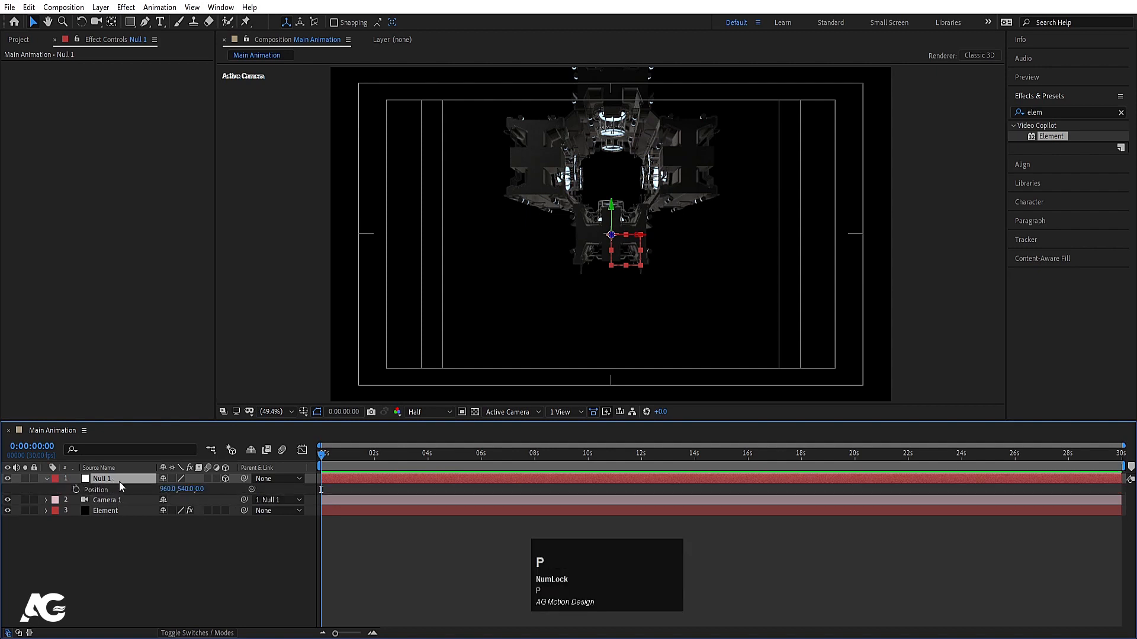
left_click_drag(186, 492, 107, 460)
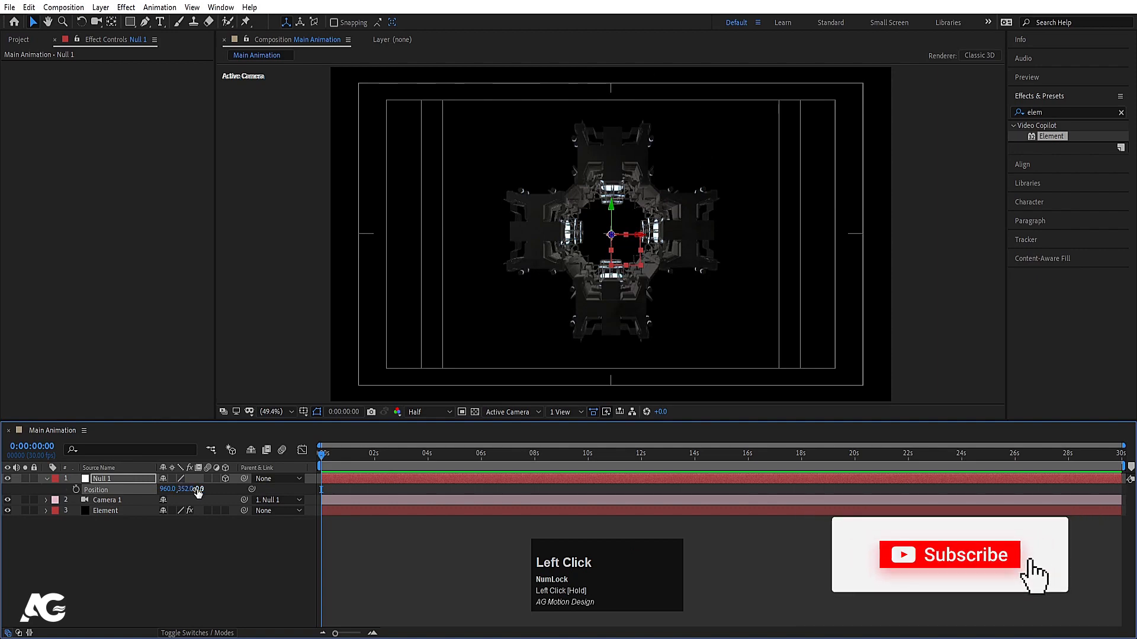
left_click_drag(198, 489, 658, 414)
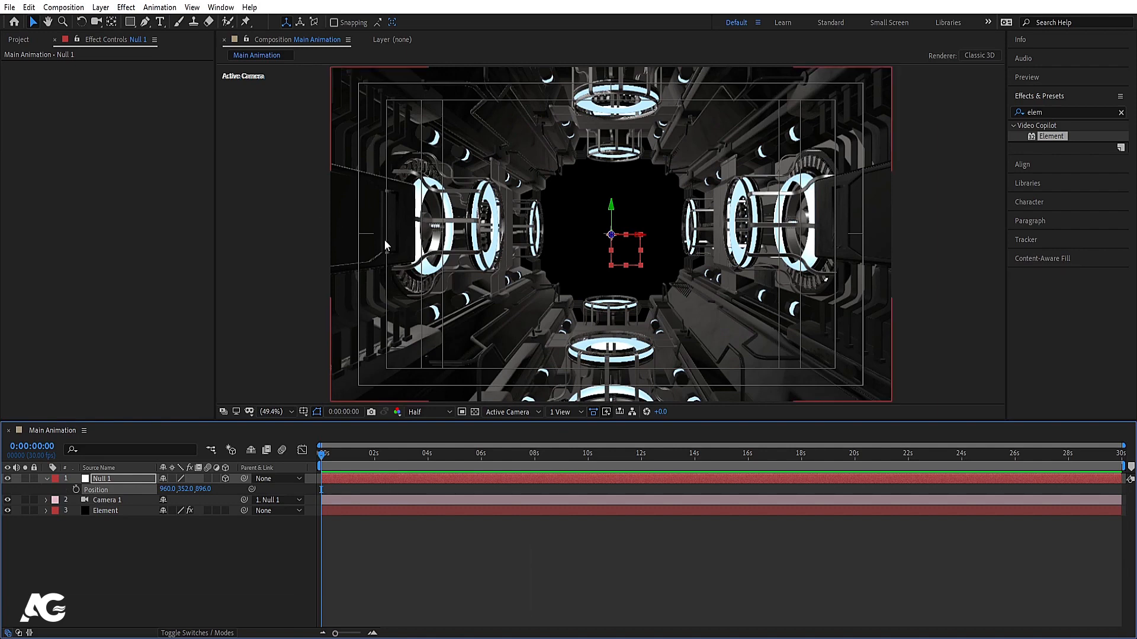
Open the Element layer's Group 1 Aux Channel 1 settings and test its Y rotation, undoing the test change.
left_click(93, 514)
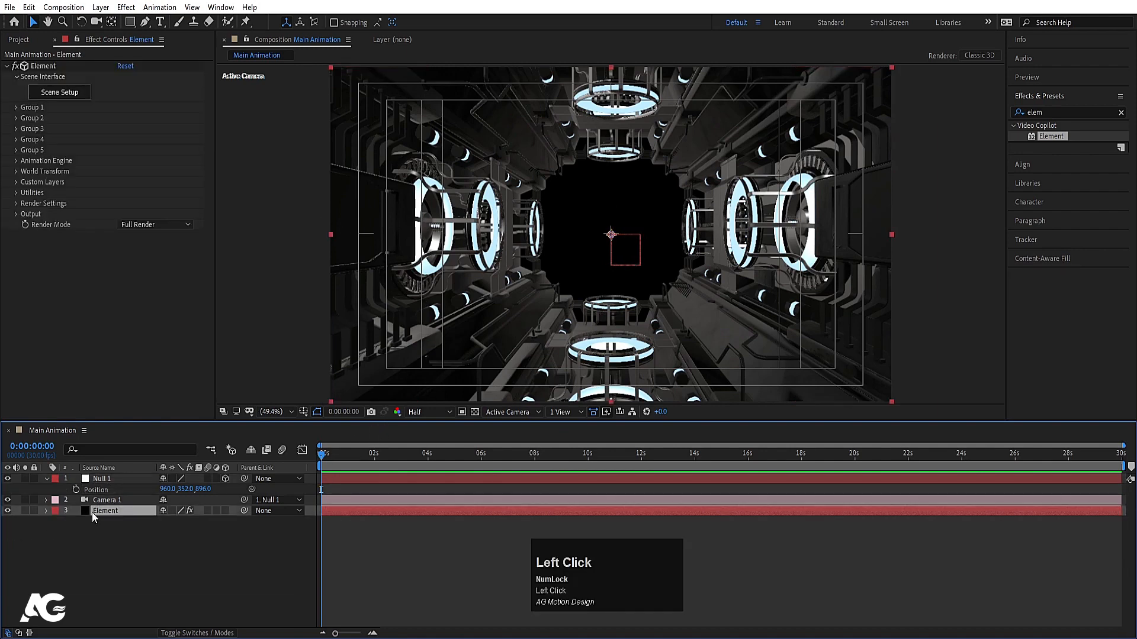
left_click(16, 108)
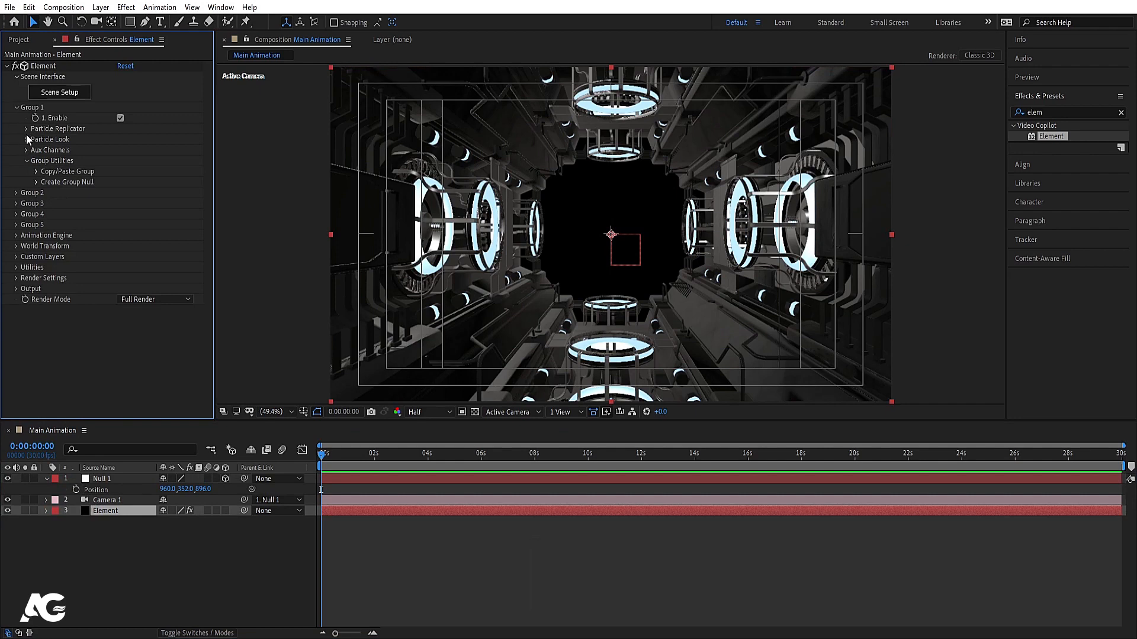
left_click(26, 150)
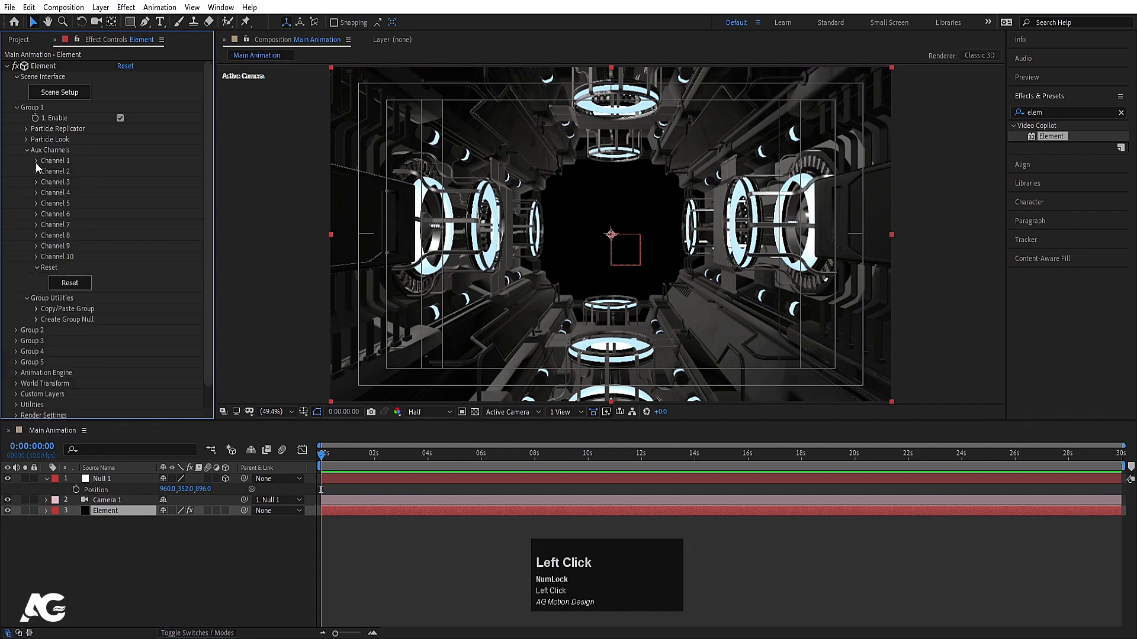
left_click(36, 161)
left_click(47, 226)
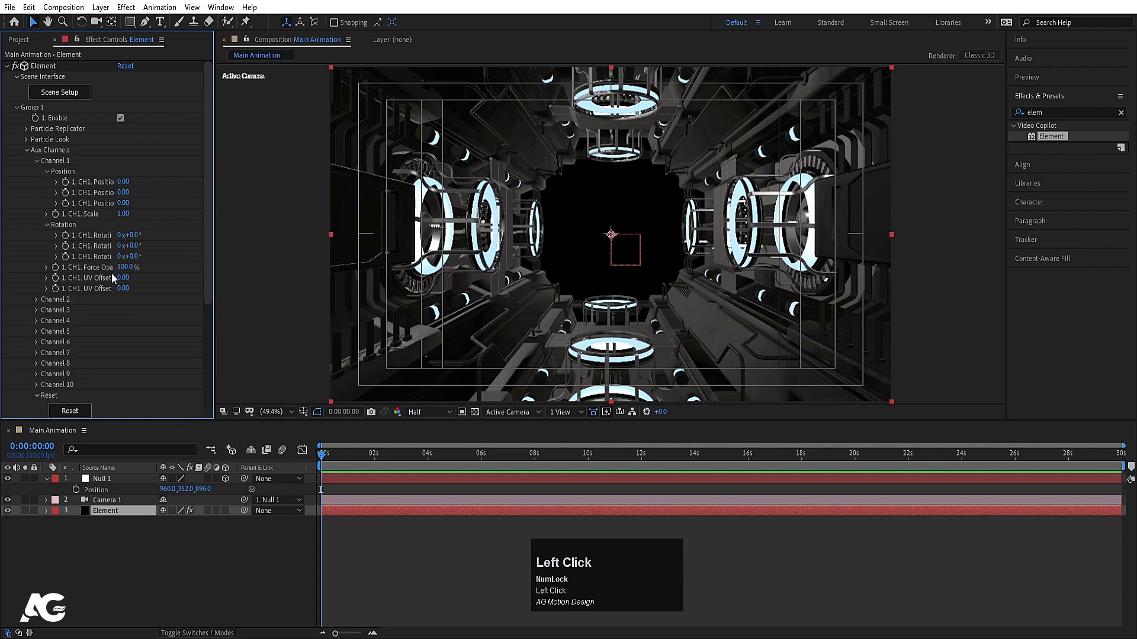
left_click_drag(132, 250, 491, 318)
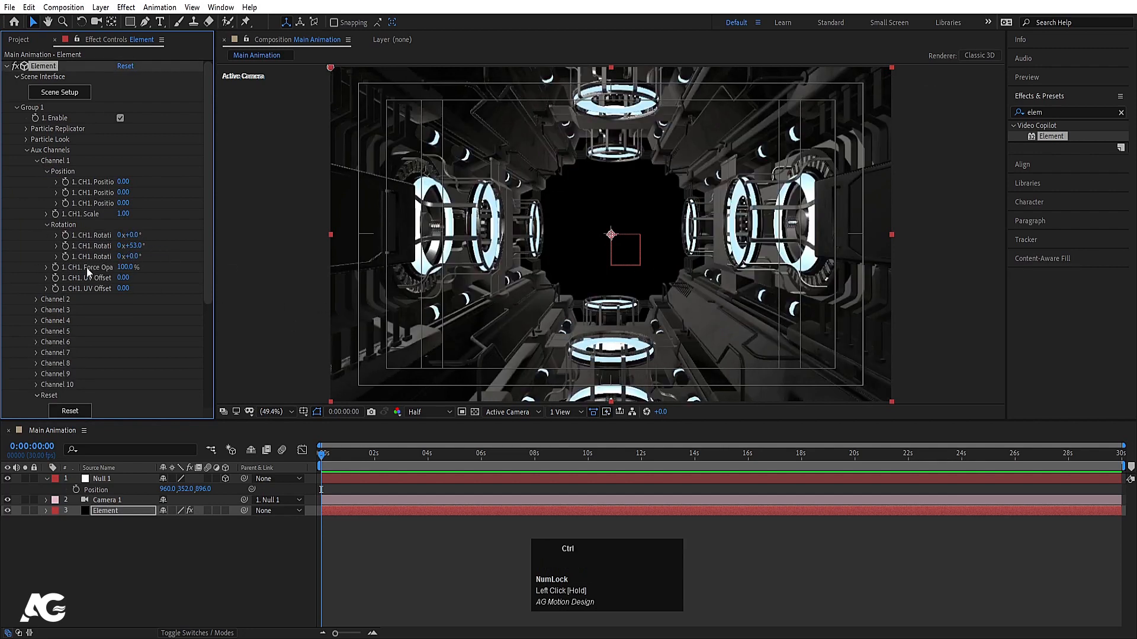
key("ctrl+z")
Add the expression time*70 to Channel 1's Y rotation and preview the animation.
left_click(65, 245, "alt")
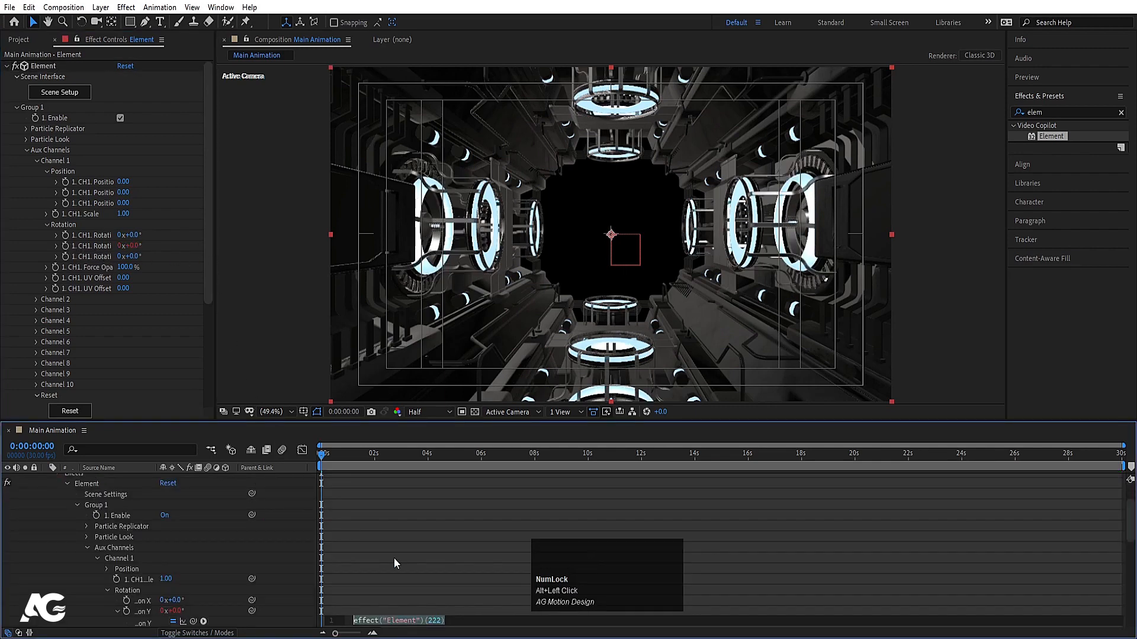
type("timne*")
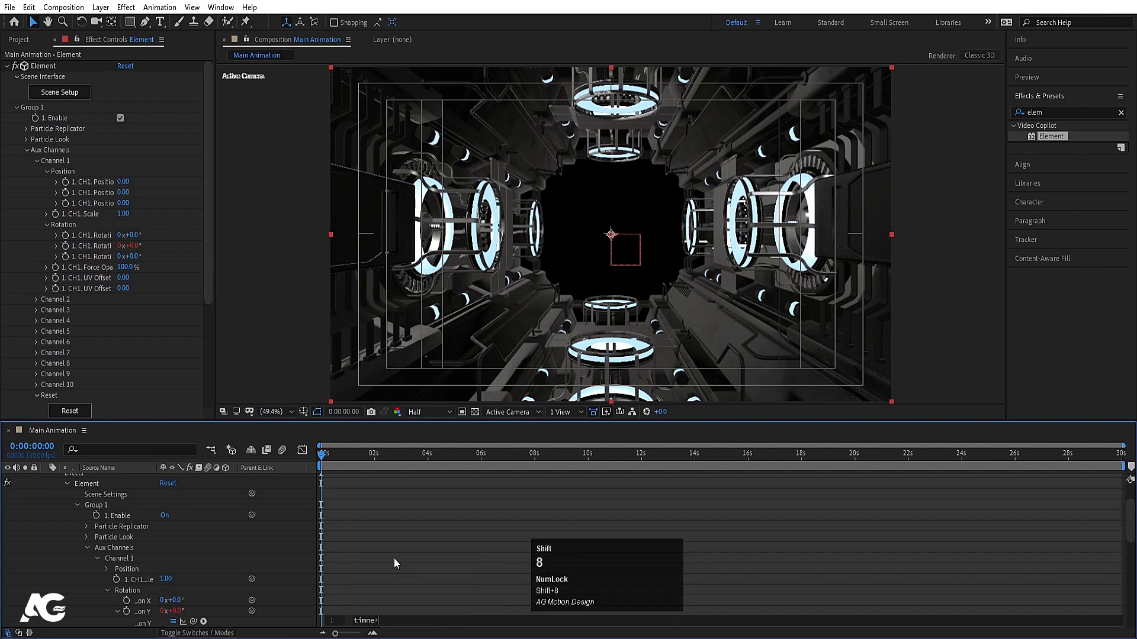
key("ctrl+a")
type("time*70")
left_click(392, 577)
key("space")
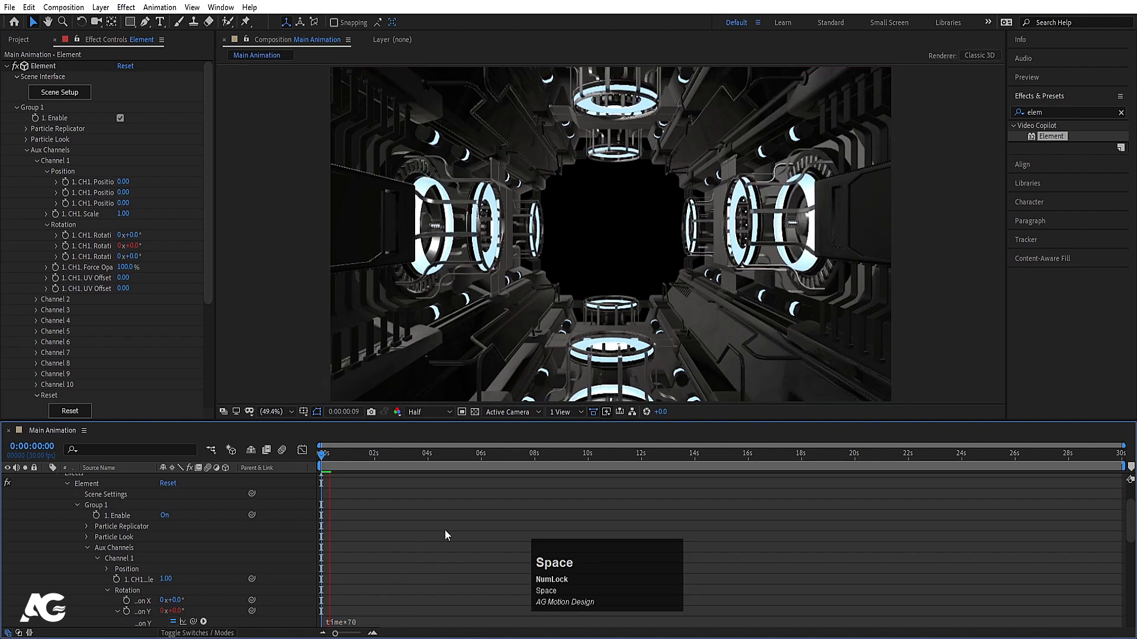
Collapse the Element layer's properties in the timeline and reopen its Scene Setup.
scroll(367, 538, "up", 2)
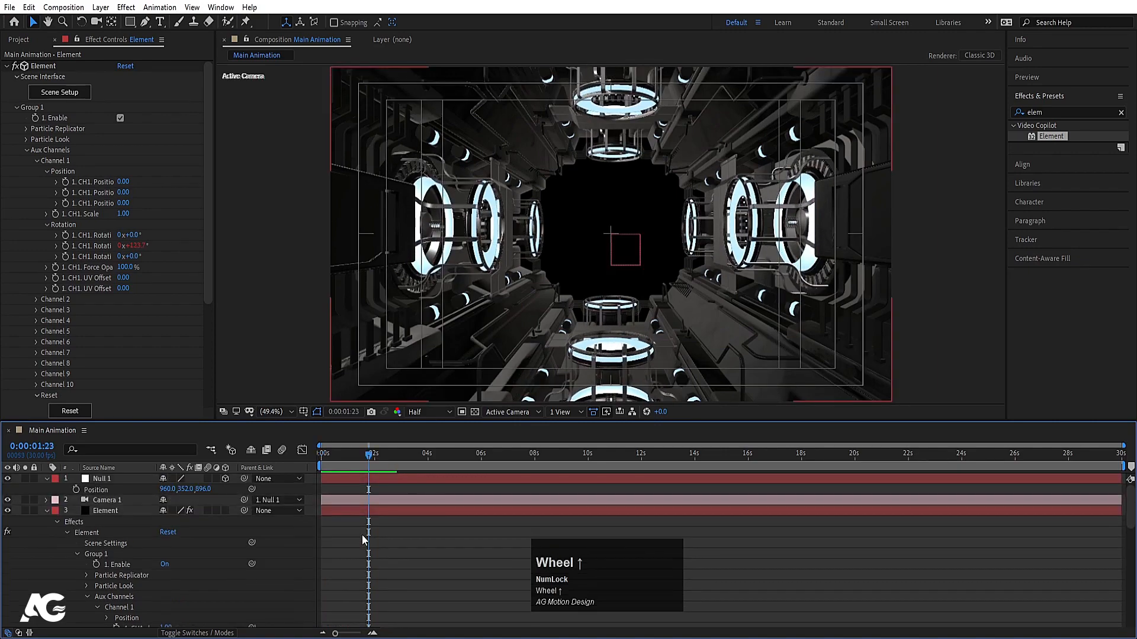
left_click(48, 511)
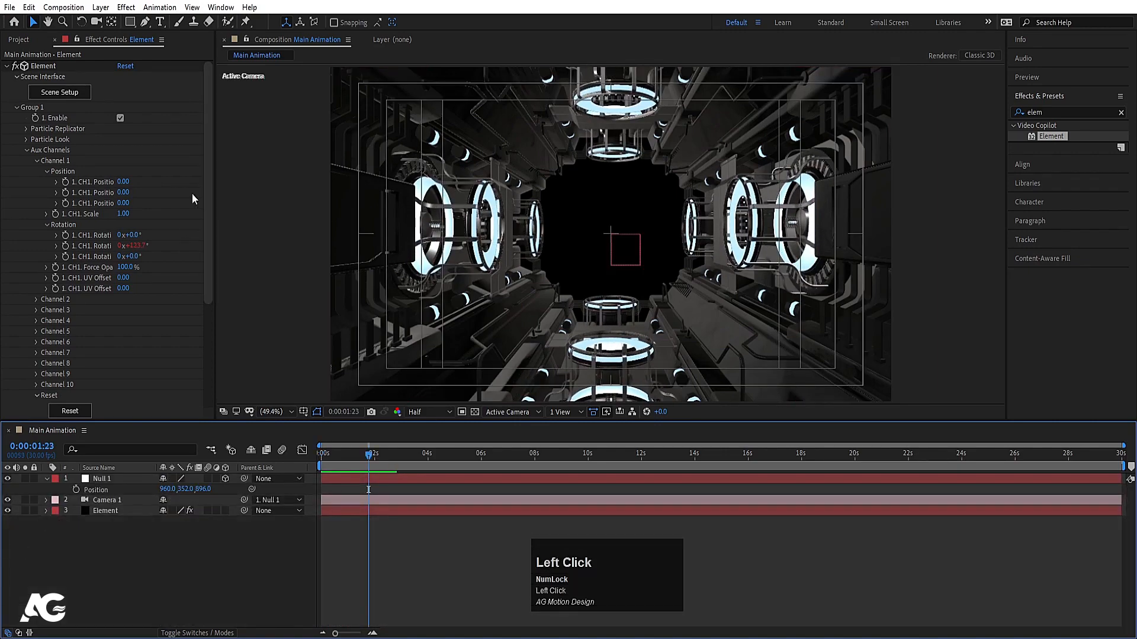
left_click(51, 99)
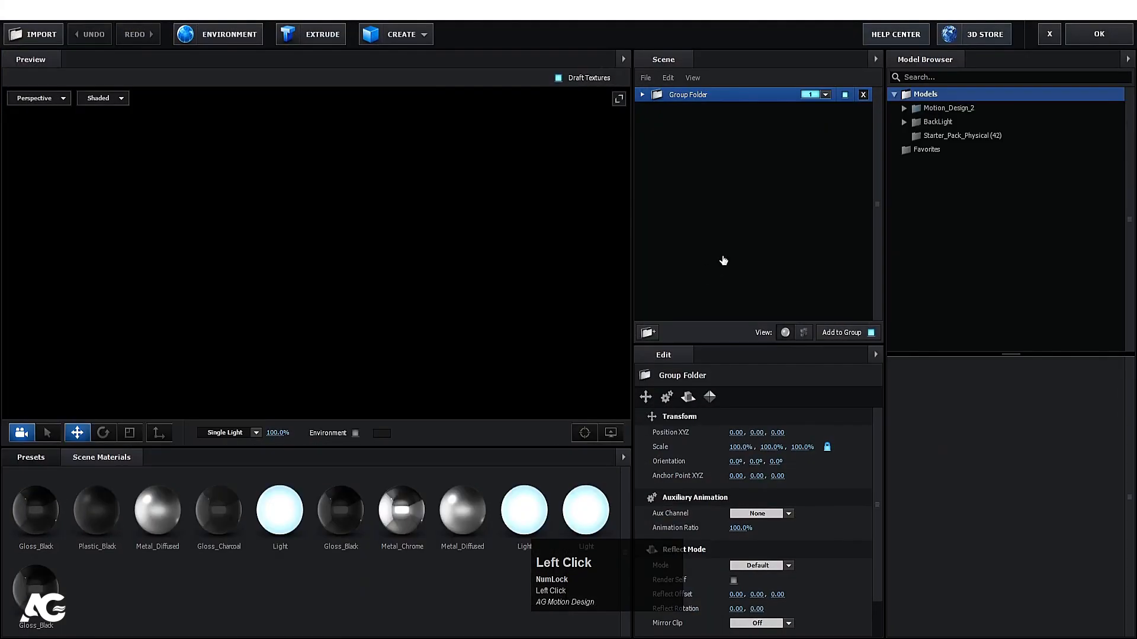
Duplicate Group Folder and try moving the copy to 1.69 along Z, undoing the move.
key("ctrl+d")
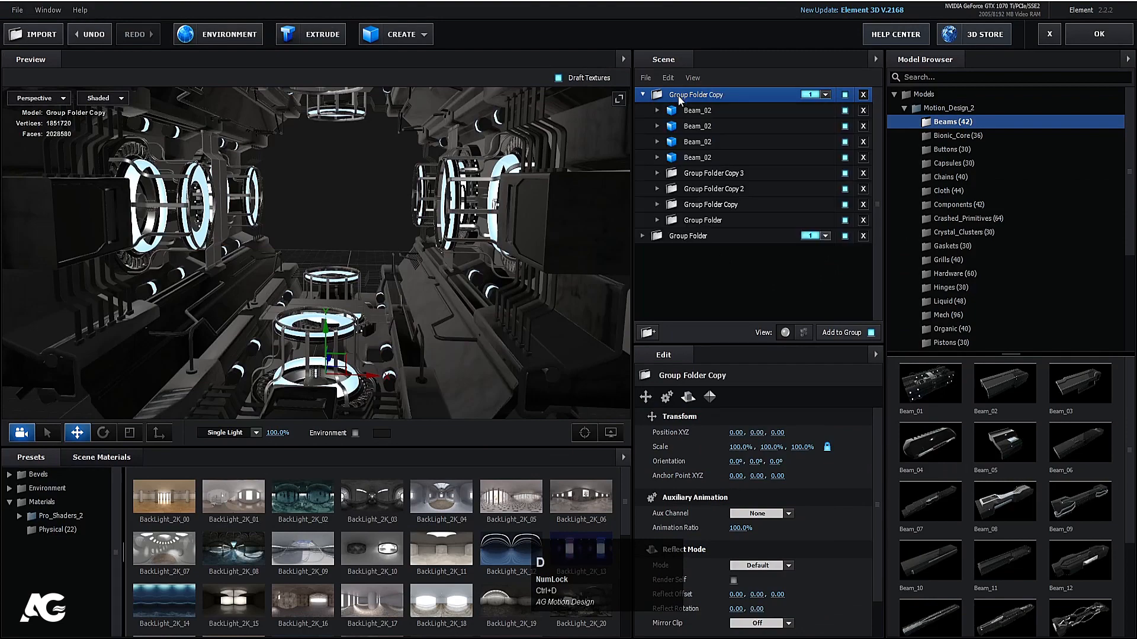
left_click(641, 95)
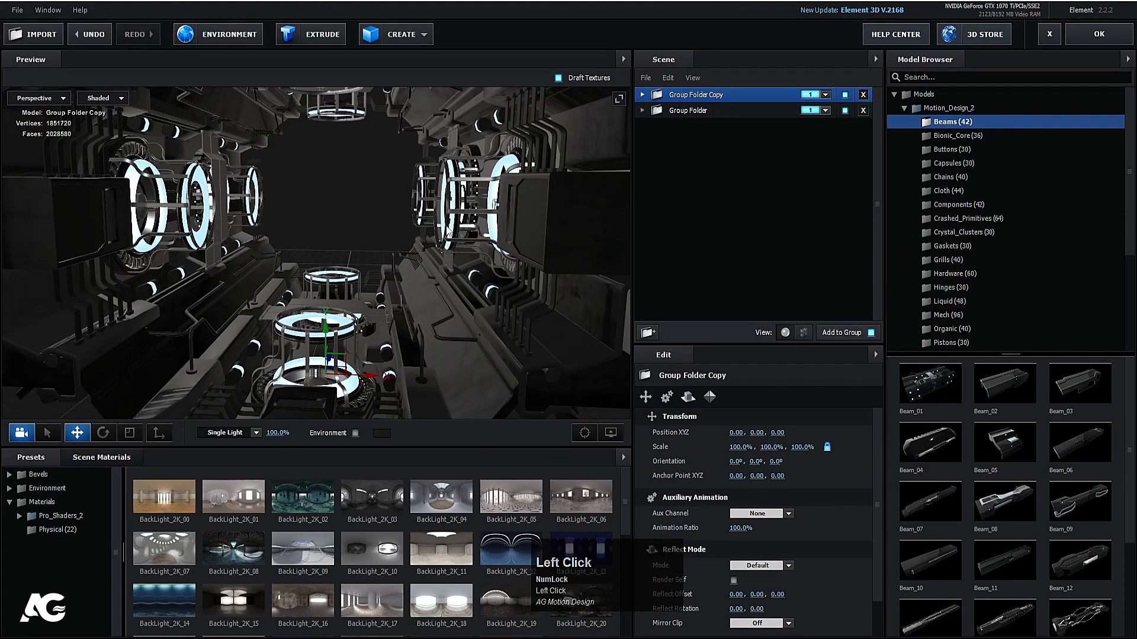
scroll(447, 229, "down", 5)
left_click_drag(447, 229, 144, 200)
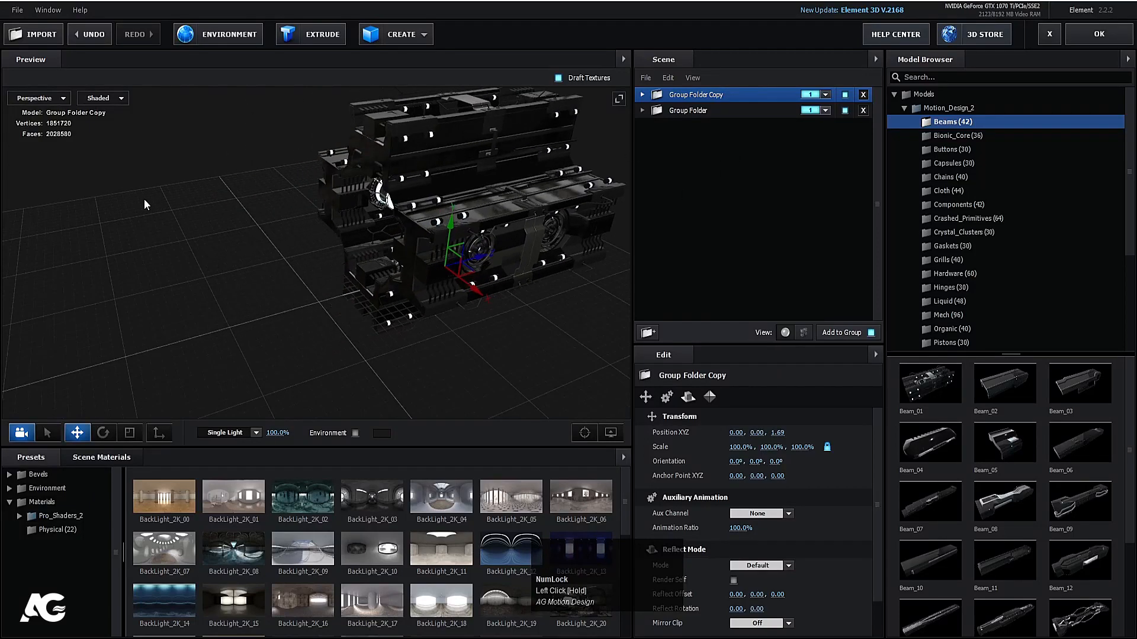
key("ctrl+z")
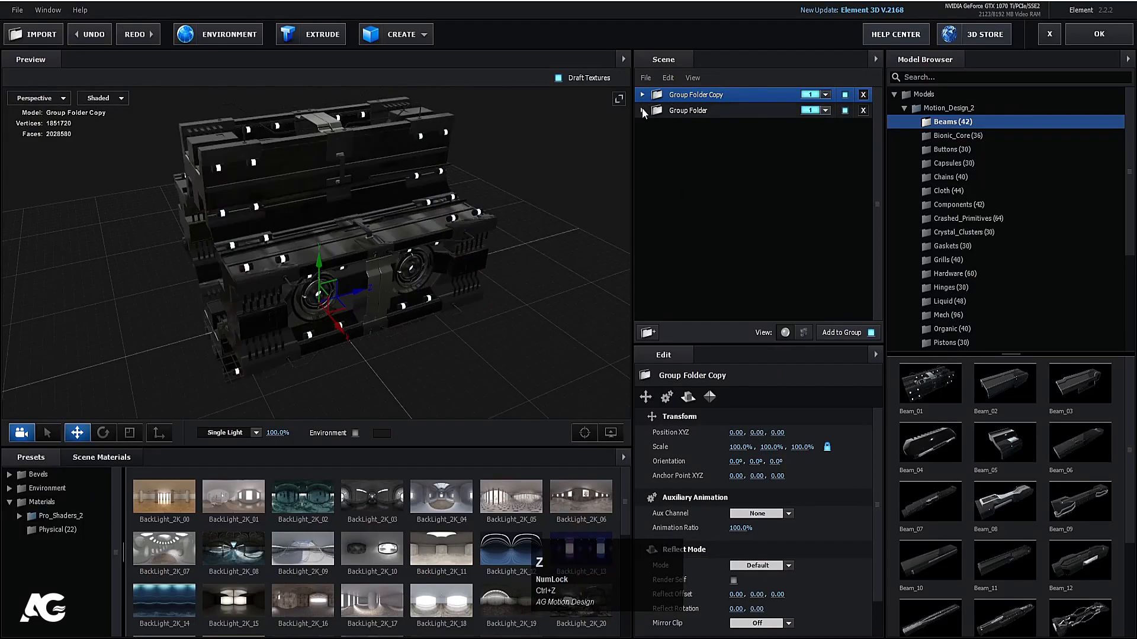
Try nesting the copied group inside Group Folder at a Z position of 2.37, and delete the copy.
left_click_drag(679, 103, 686, 117)
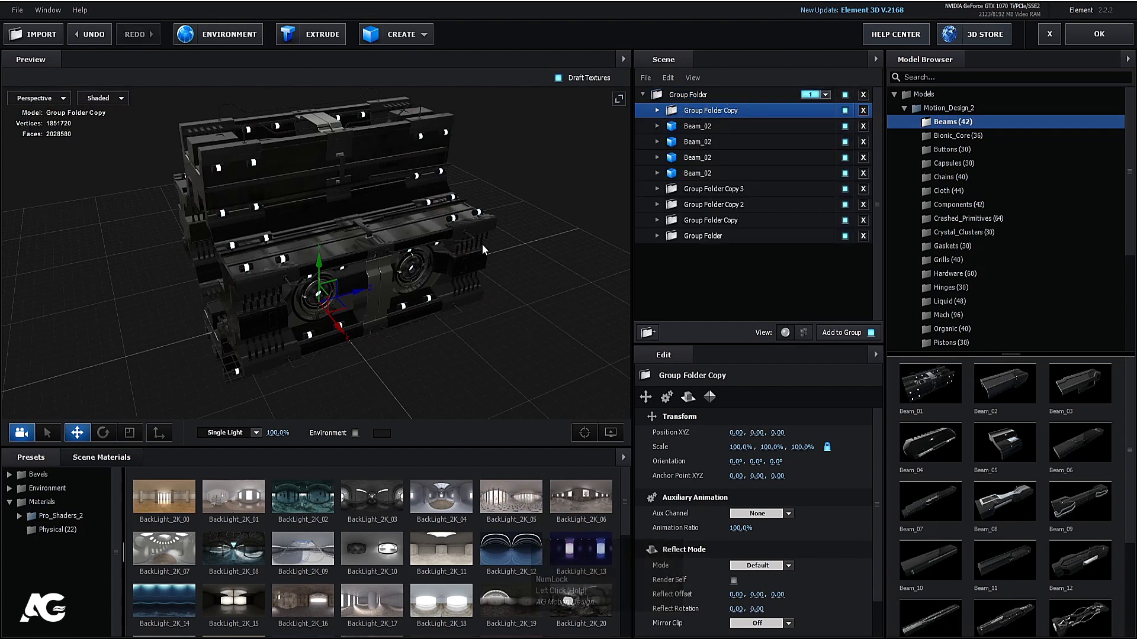
left_click_drag(364, 291, 519, 248)
left_click(683, 113)
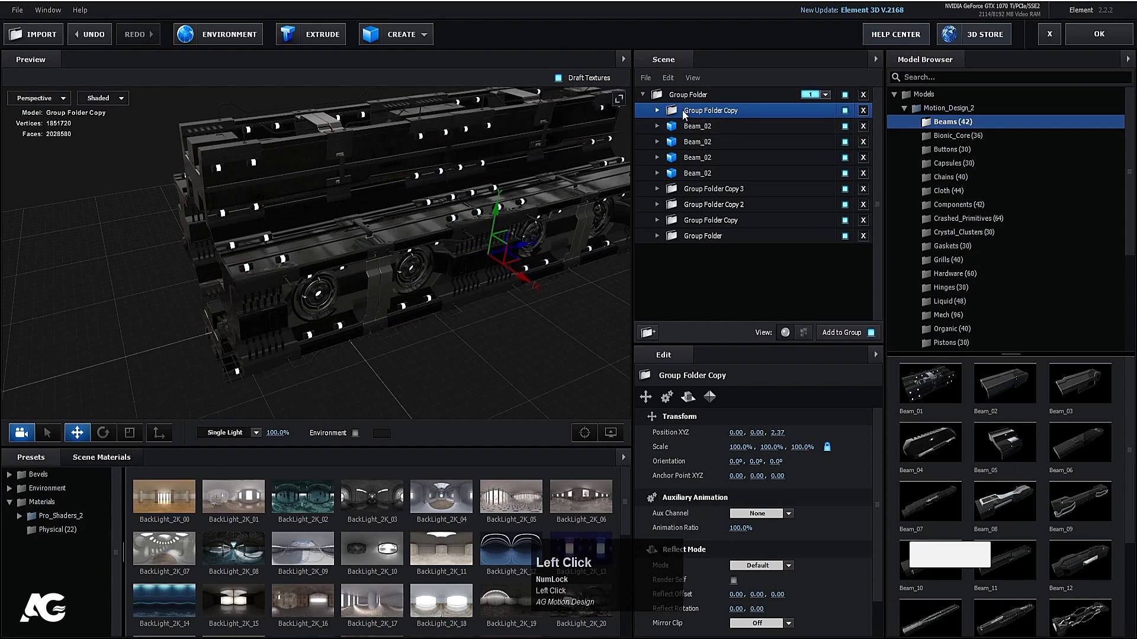
key("Delete")
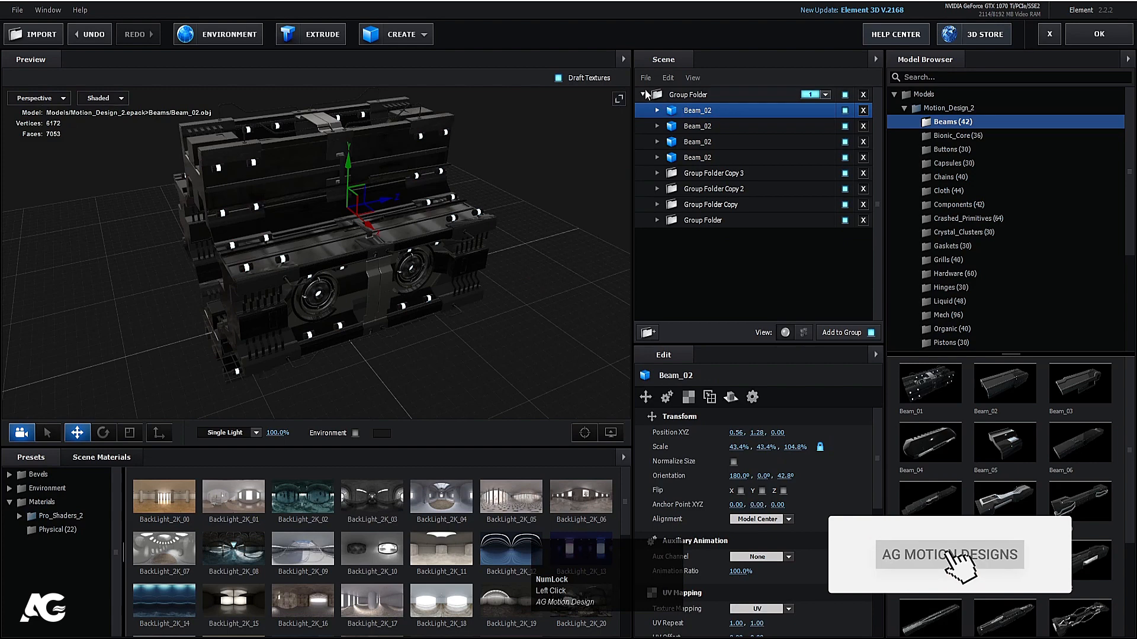
Duplicate Group Folder, nest the copy inside the original, and move it to 2.36 along Z.
double_click(688, 96)
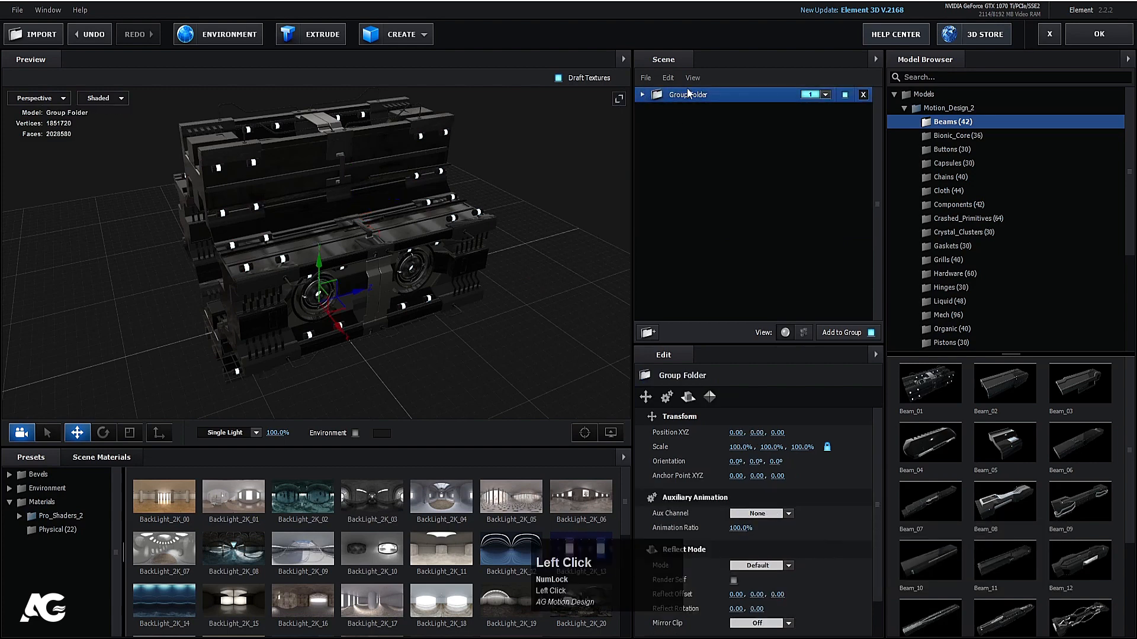
key("ctrl+d")
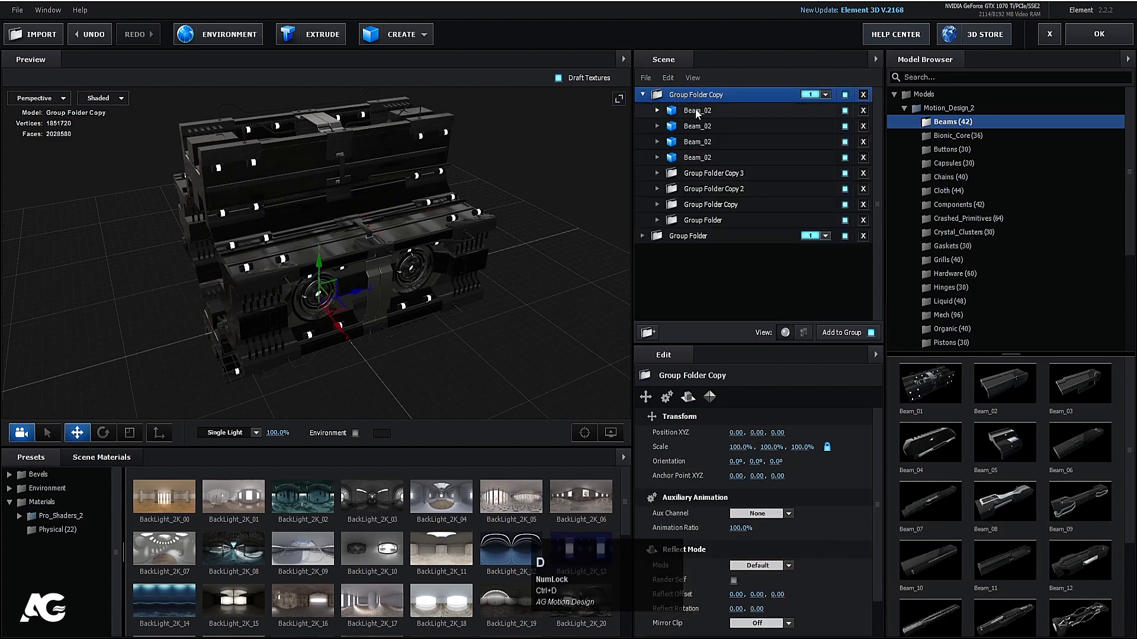
left_click(642, 96)
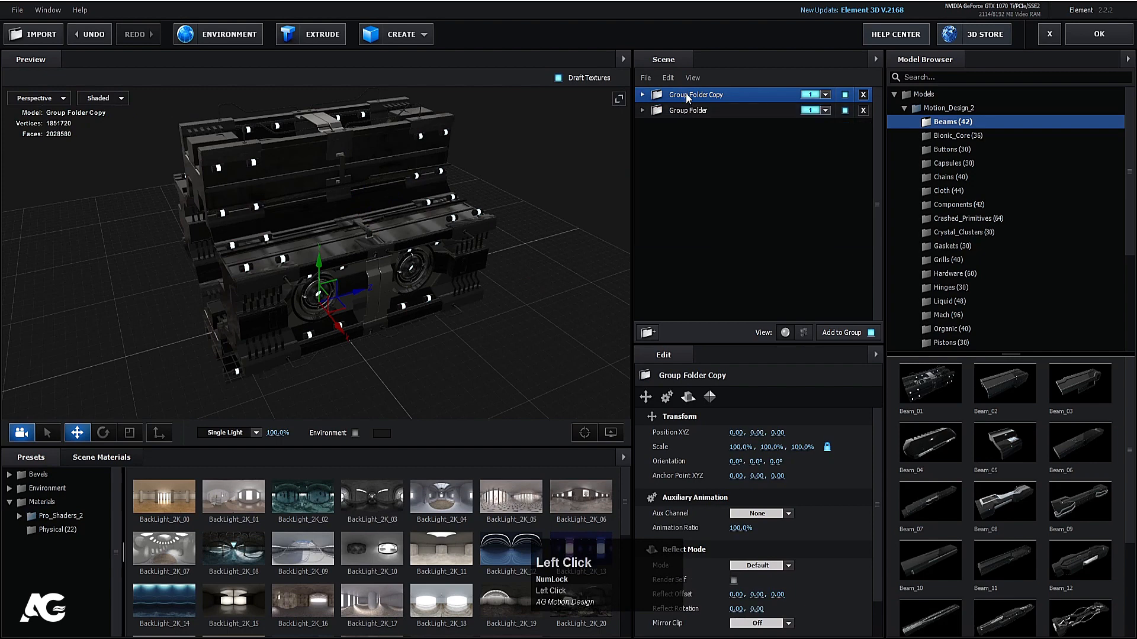
mouse_move(687, 98)
left_mouse_down()
mouse_move(693, 112)
mouse_move(693, 102)
left_mouse_up()
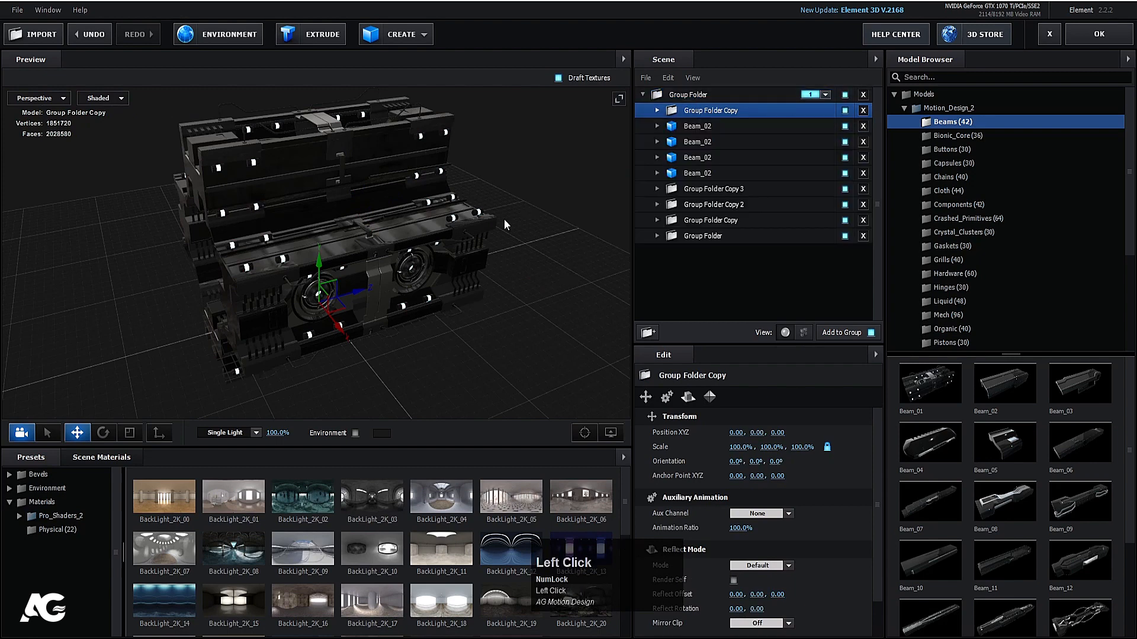
left_click_drag(358, 296, 614, 276)
left_click_drag(618, 328, 610, 329)
scroll(543, 305, "down", 3)
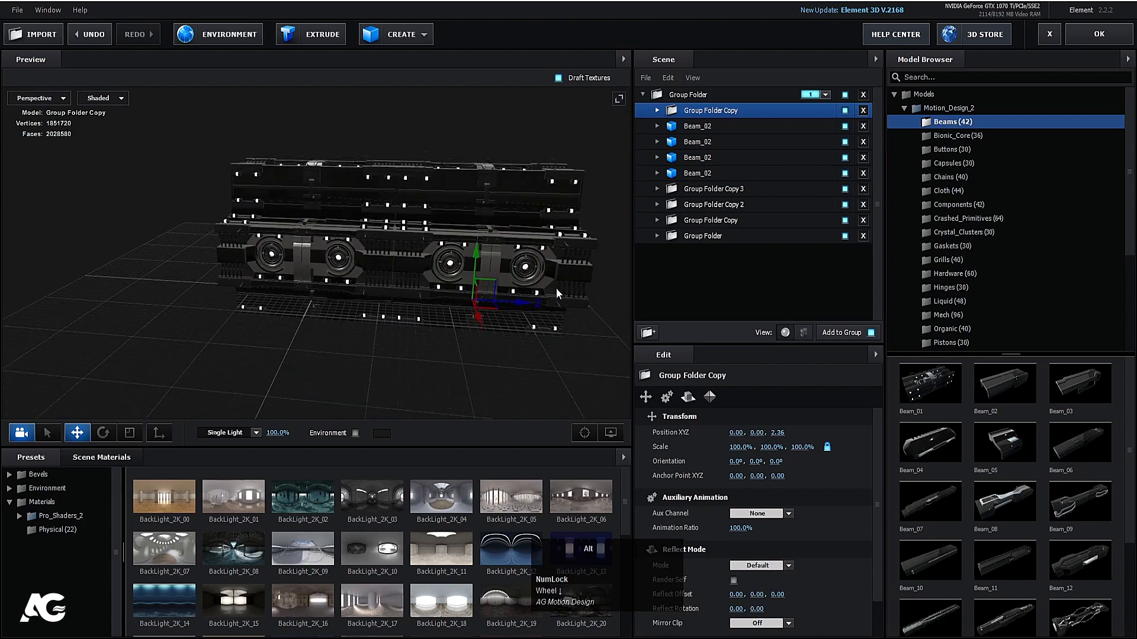
Duplicate the nested Group Folder Copy, move the duplicate to 4.71 along Z, and apply the scene.
left_click_drag(556, 294, 522, 336)
key("ctrl+d")
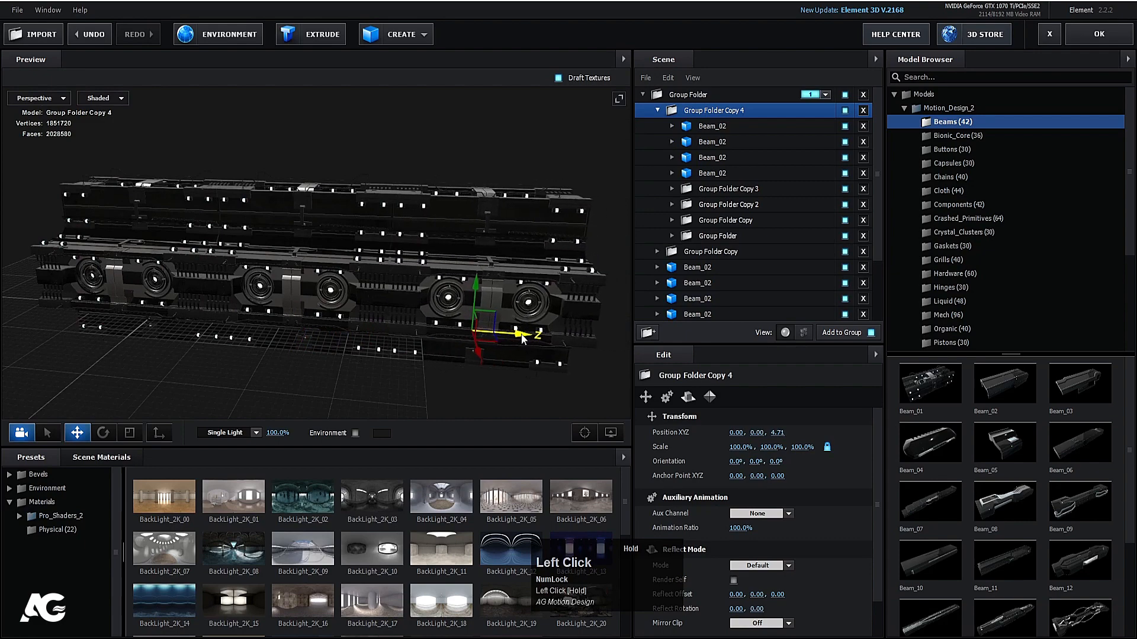
left_click(1099, 35)
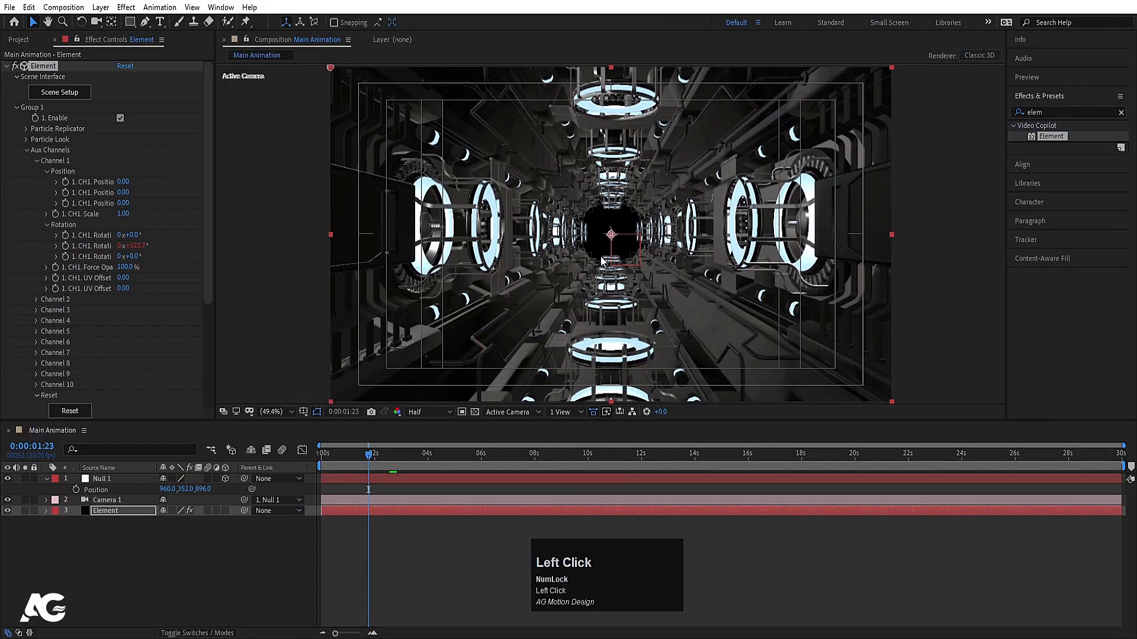
Reopen the Scene Setup, duplicate Group Folder Copy 4, move the duplicate one section farther along Z, and apply the scene.
left_click(71, 94)
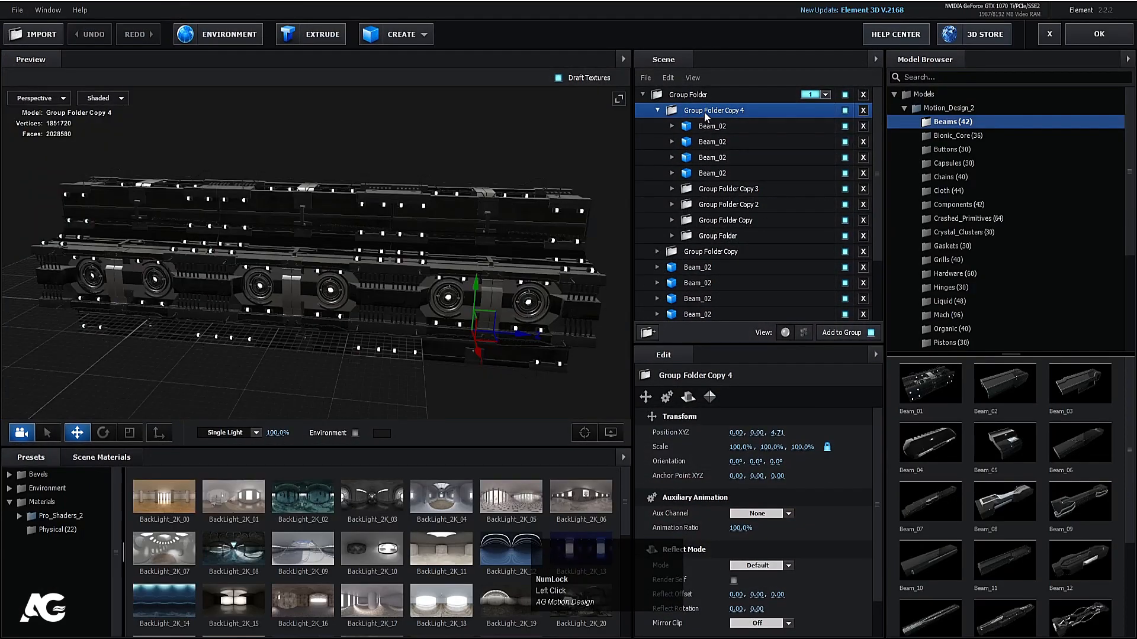
key("ctrl+d")
left_click_drag(524, 337, 710, 352)
left_click(1109, 43)
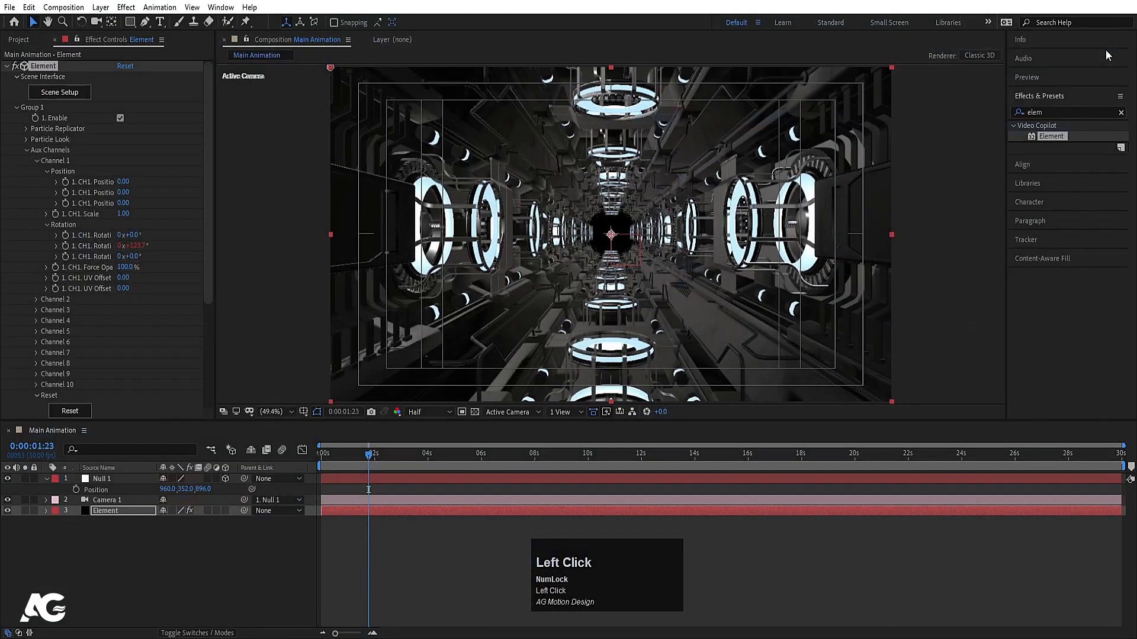
Reveal Null 1's Position and set its first keyframe at 0:00:00:00.
left_click(162, 573)
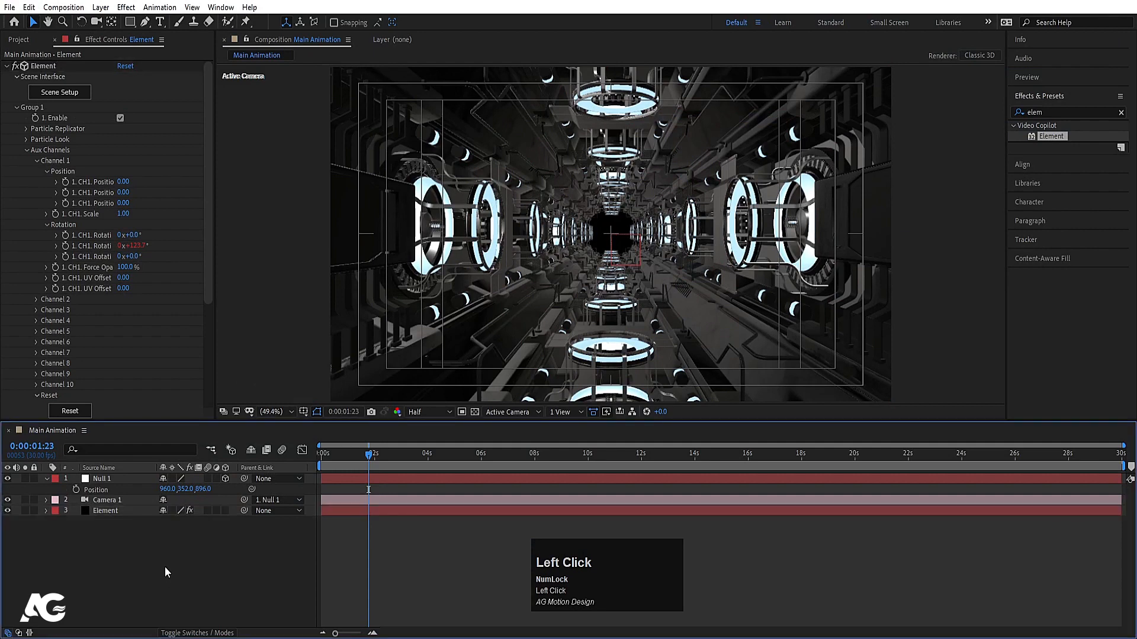
key("u")
left_click(99, 479)
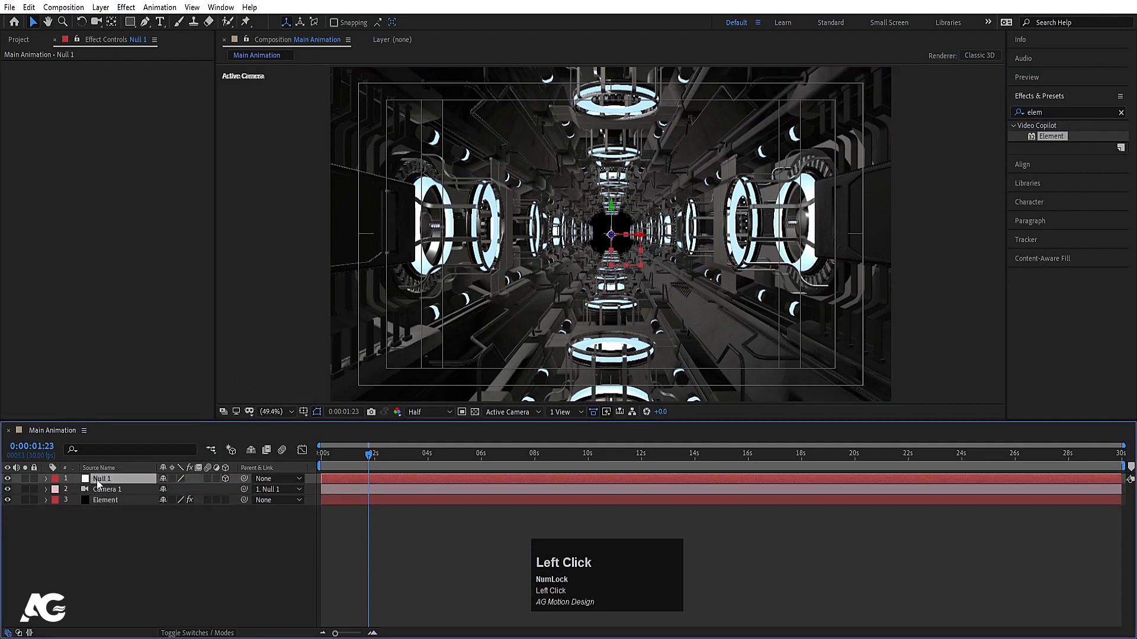
key("p")
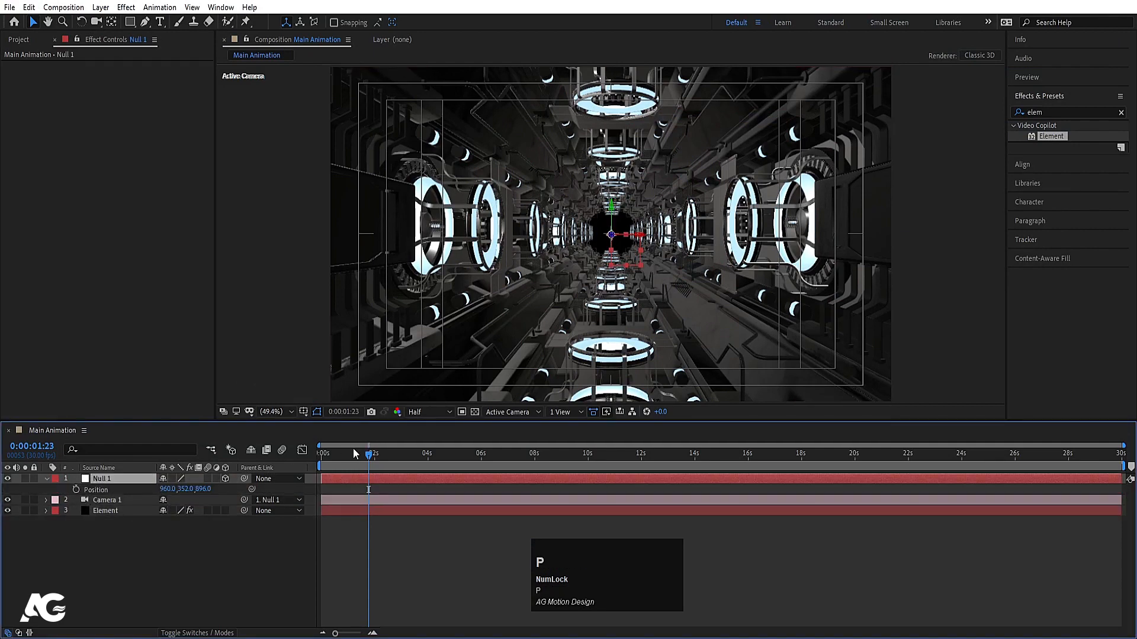
left_click_drag(353, 449, 322, 453)
left_click(76, 490)
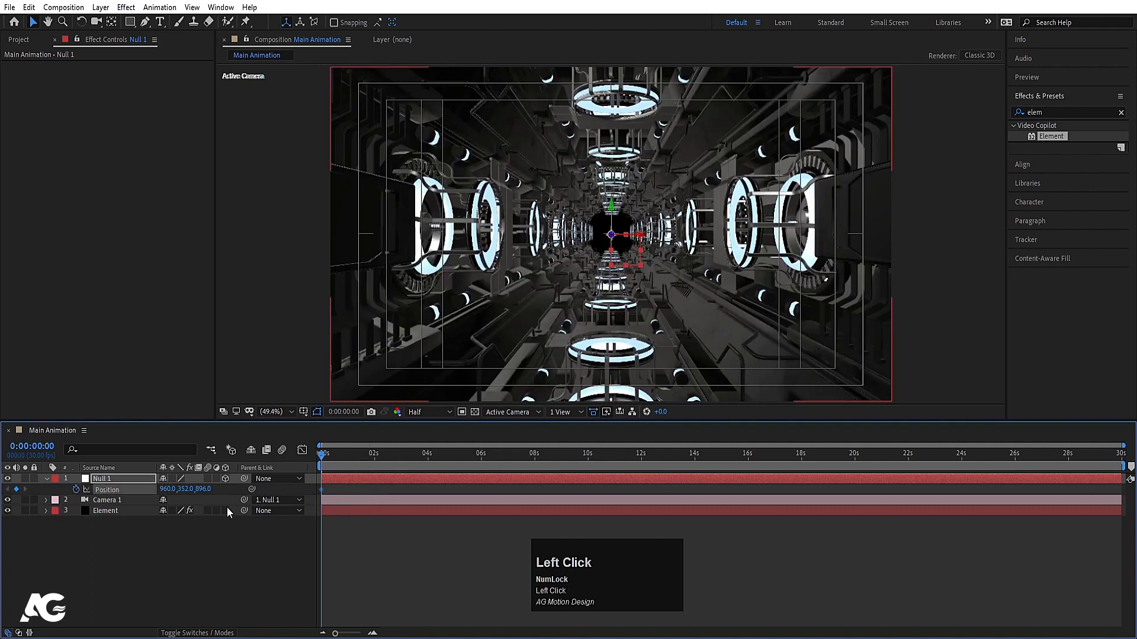
key("u")
key("u")
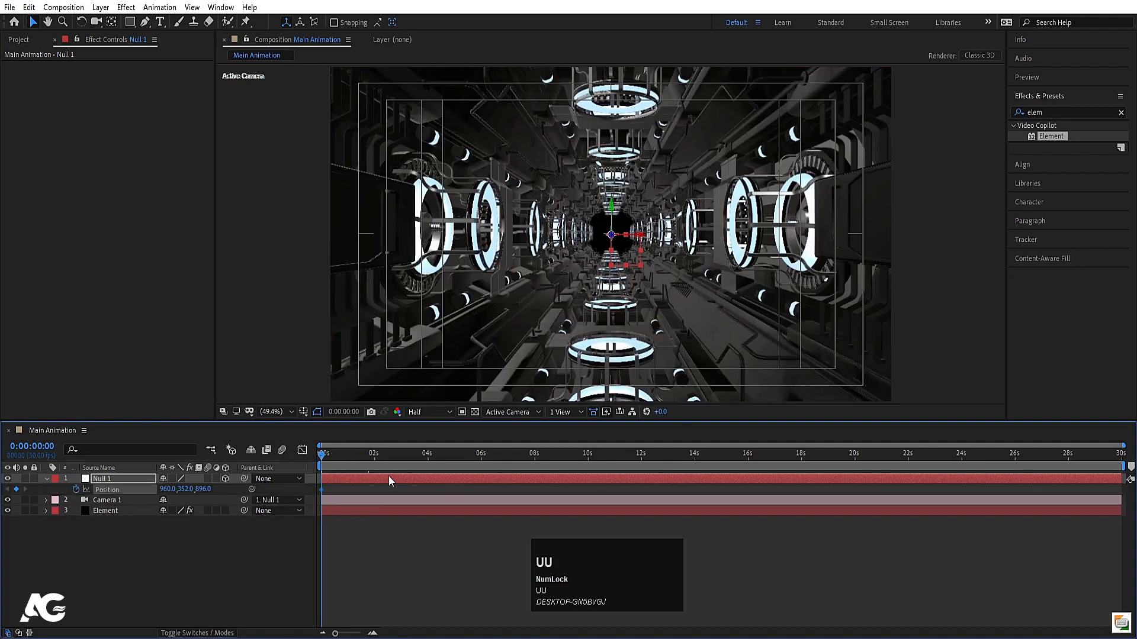
Set Null 1's Z position to 3285 at 0:00:05:29.
left_click_drag(421, 453, 481, 462)
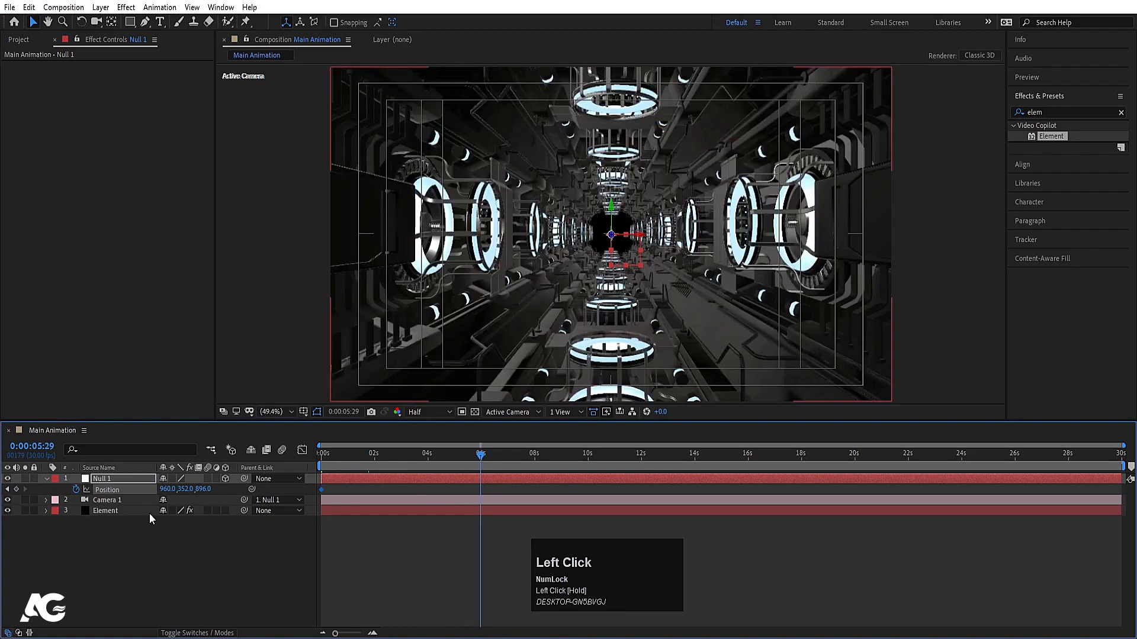
left_click_drag(203, 489, 919, 412)
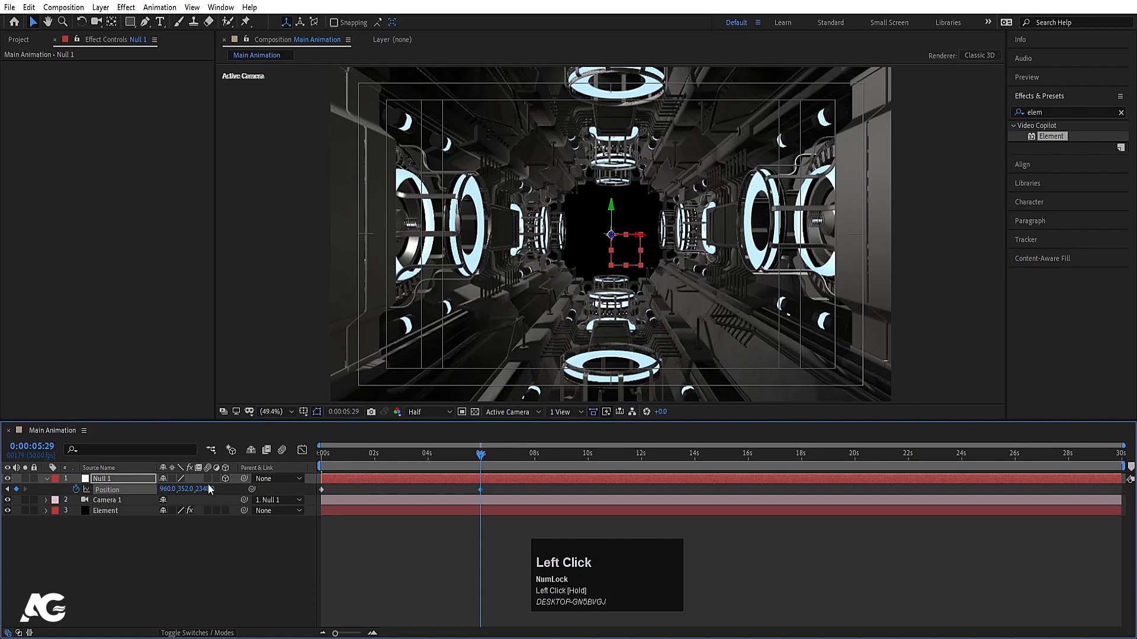
left_click_drag(208, 489, 118, 483)
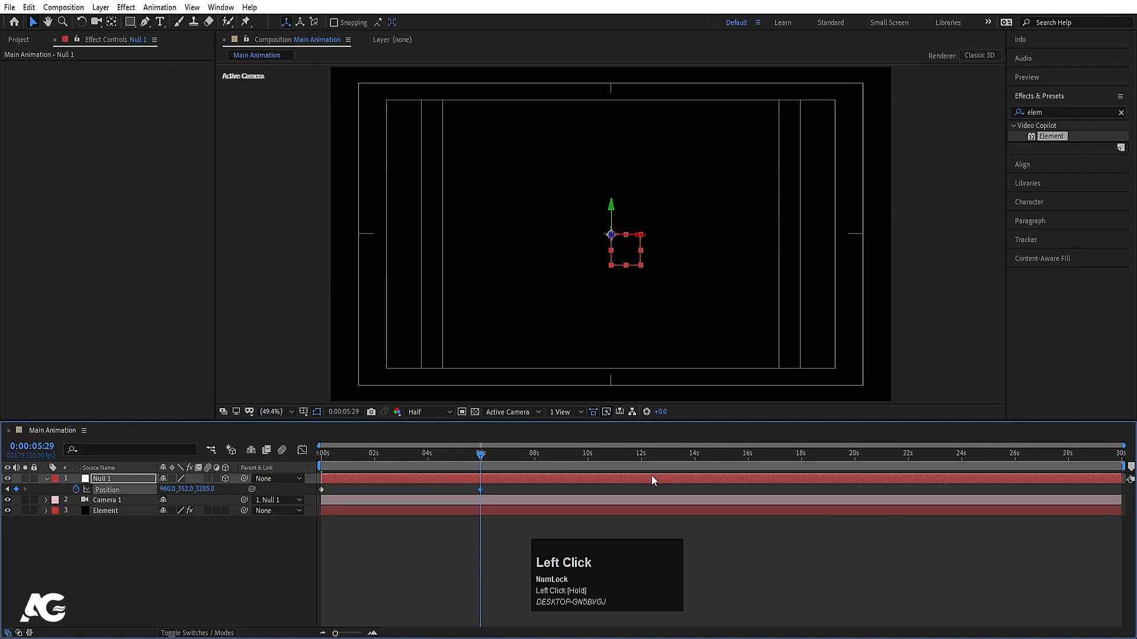
Apply Easy Ease to Null 1's ending Position keyframe and preview the camera move.
left_click_drag(503, 482, 464, 496)
key("F9")
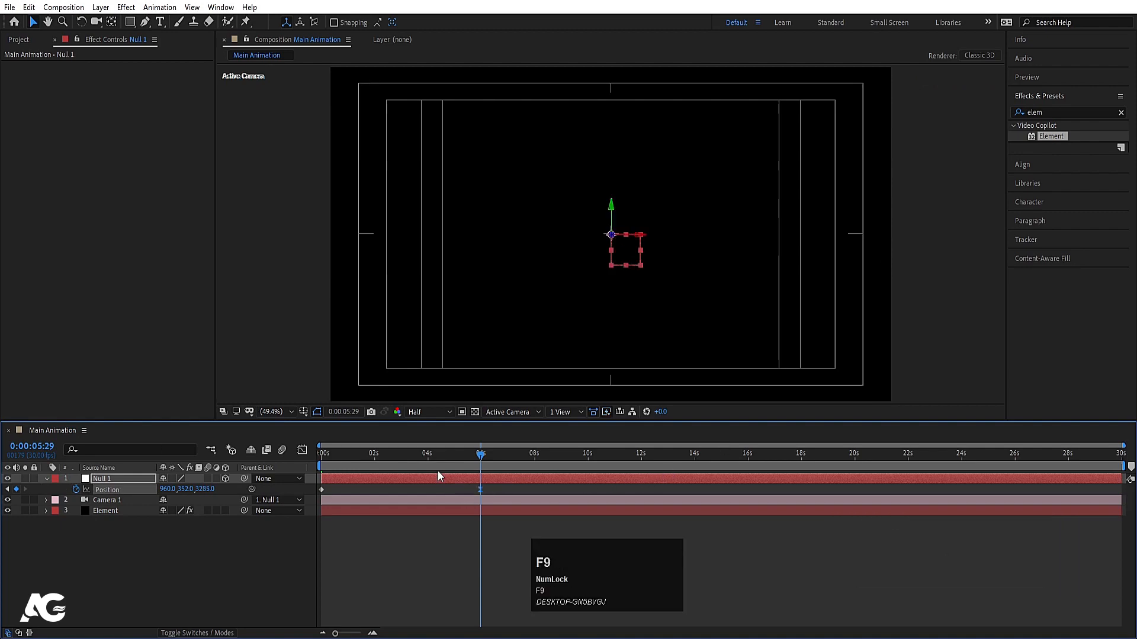
left_click(384, 455)
key("space")
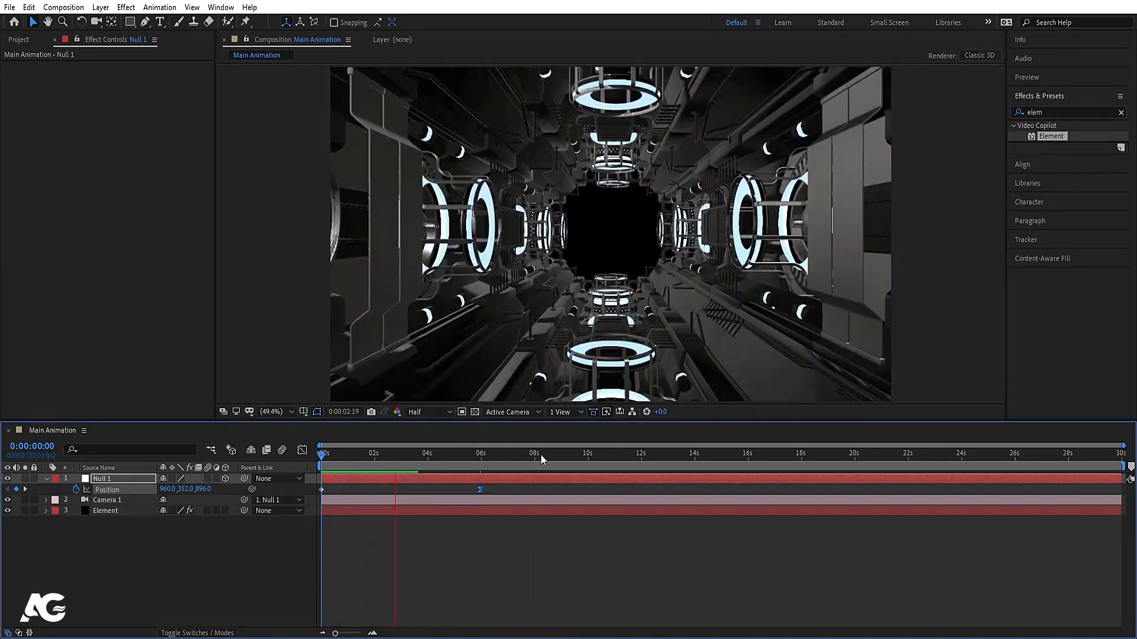
key("space")
Set Null 1's Z position to 1300 at the starting keyframe and preview the animation.
left_click(240, 470)
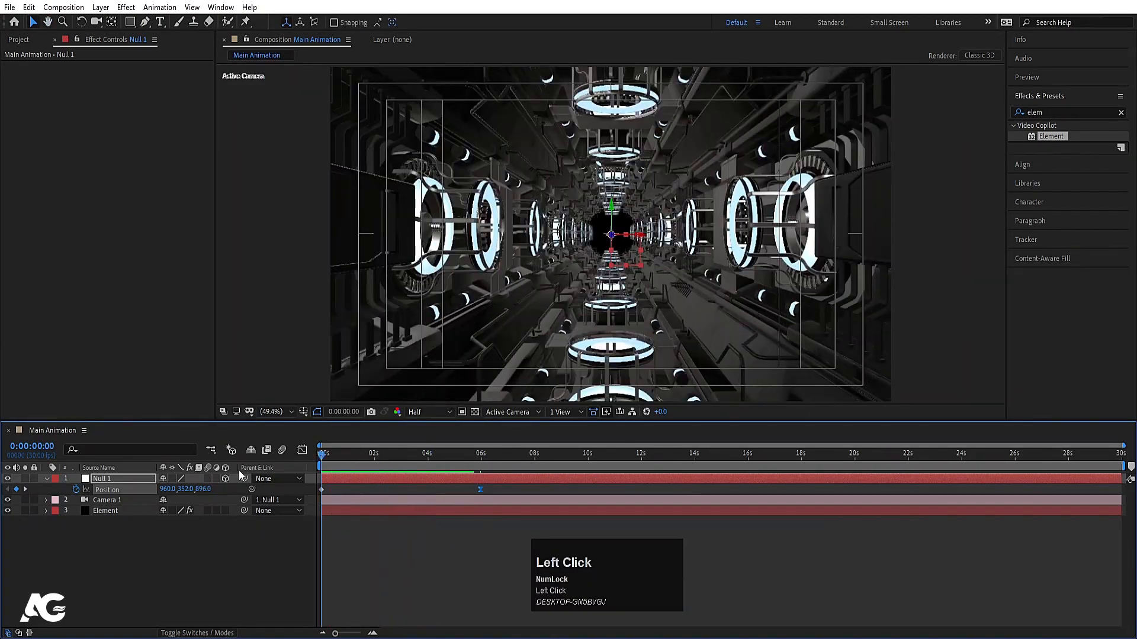
left_click_drag(201, 489, 442, 481)
key("space")
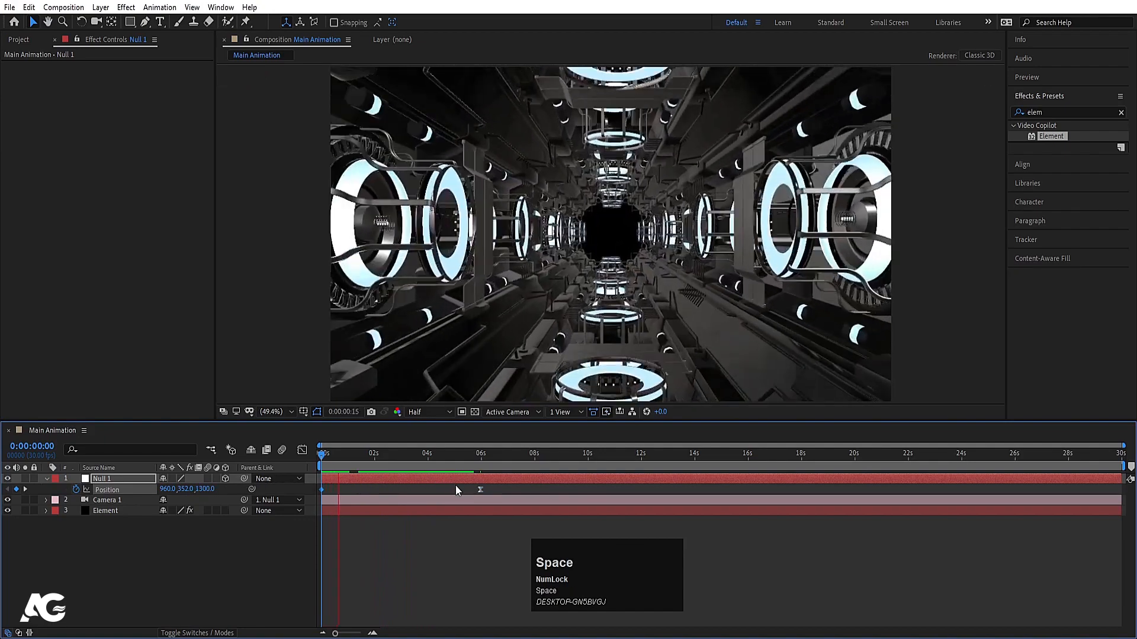
key("space")
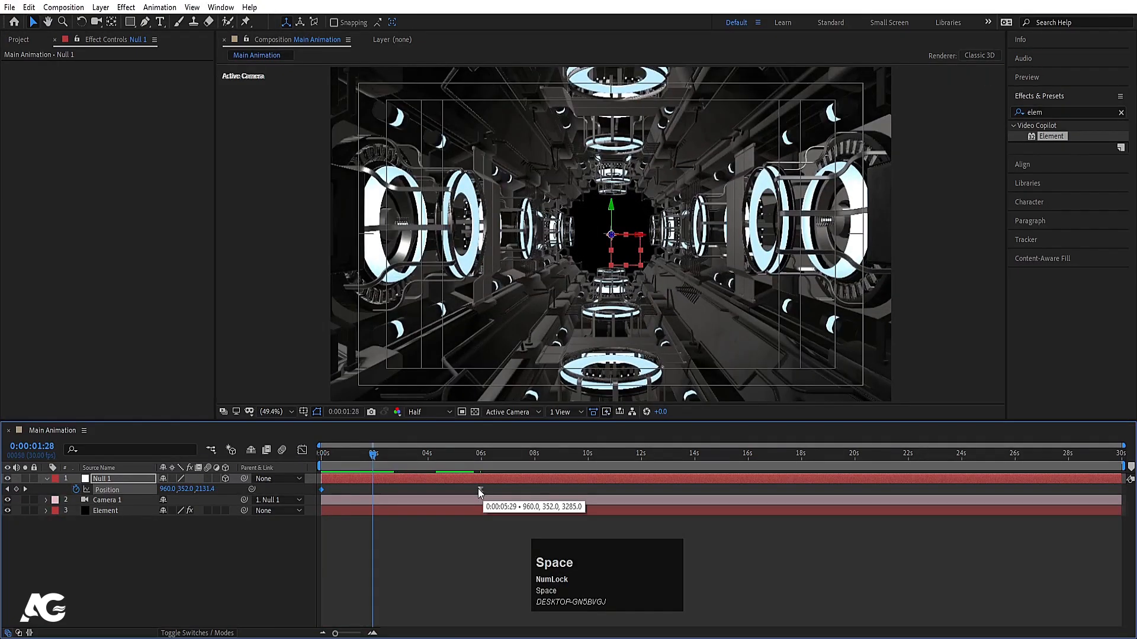
Shift Null 1's ending Position keyframe to 0:00:07:26 and preview the slower camera move from the start.
left_click_drag(479, 489, 529, 494)
left_click_drag(372, 467, 308, 471)
key("space")
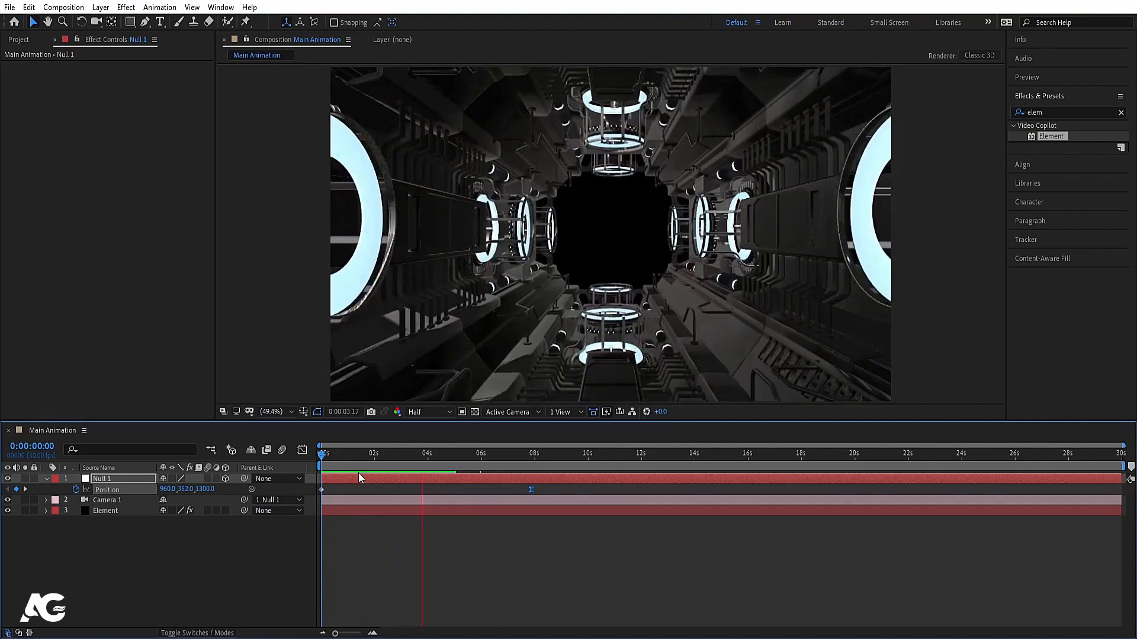
key("space")
left_click(371, 465)
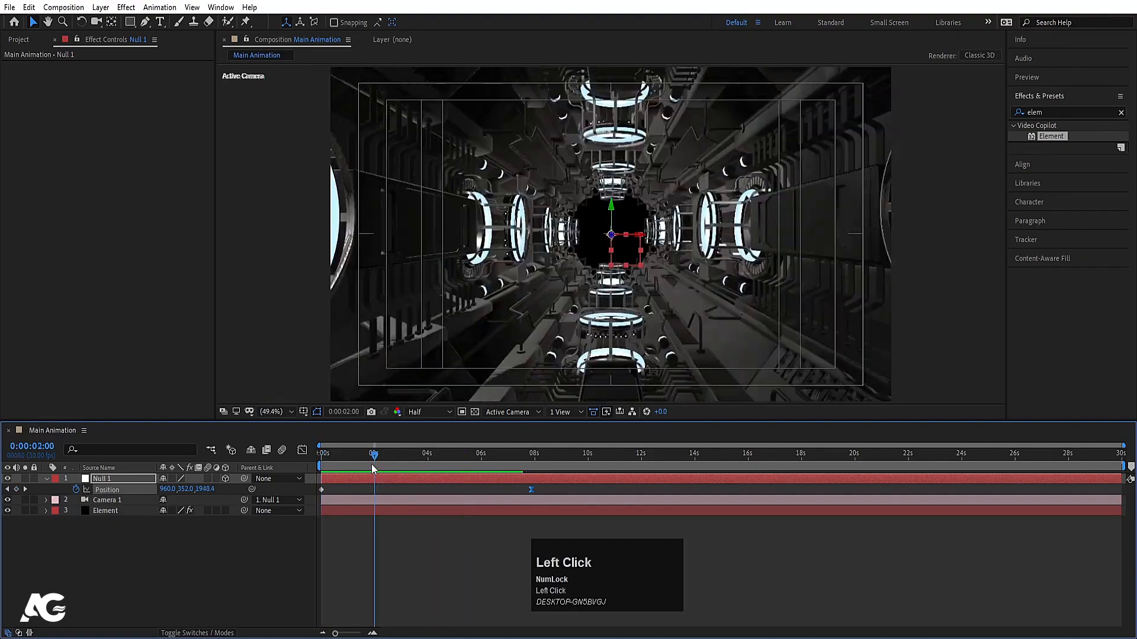
Add the Earth footage Pexels Videos 2062566.mp4 to the composition beneath the Element layer.
left_click(95, 526)
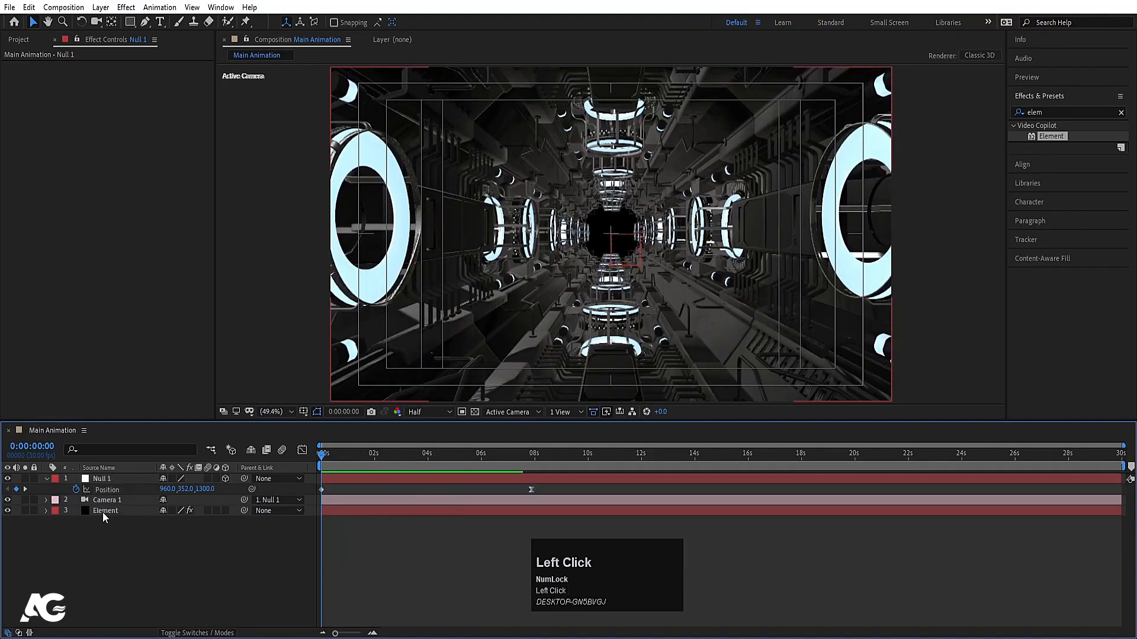
key("ctrl+0")
left_click(34, 166)
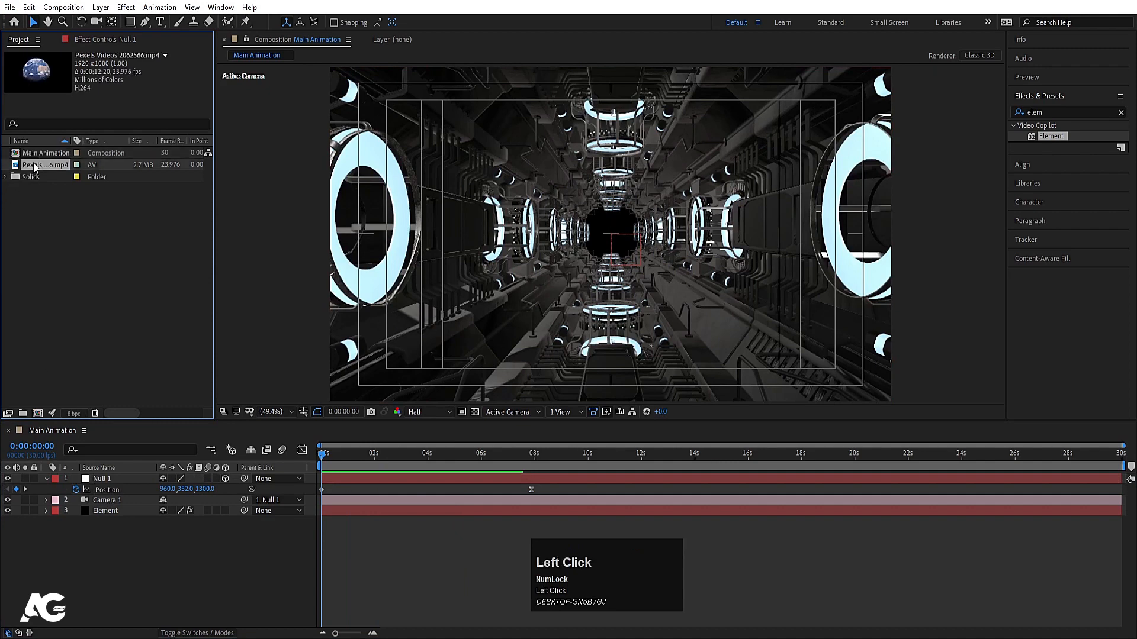
left_click_drag(146, 453, 158, 540)
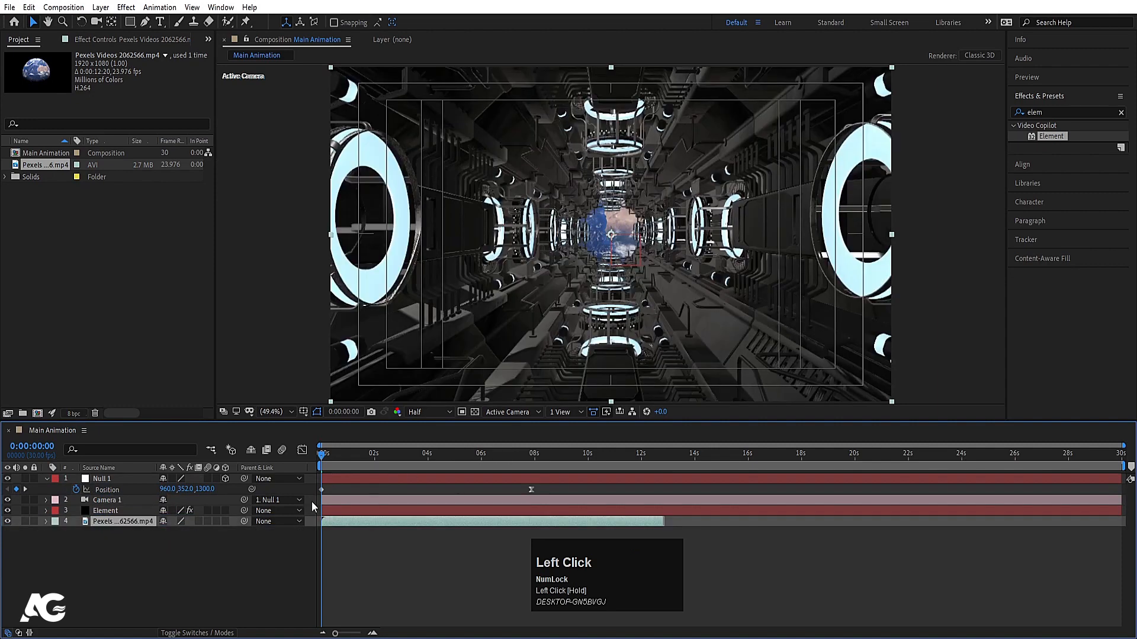
Make the Earth footage a 3D layer and scale it to 34%.
left_click(225, 521)
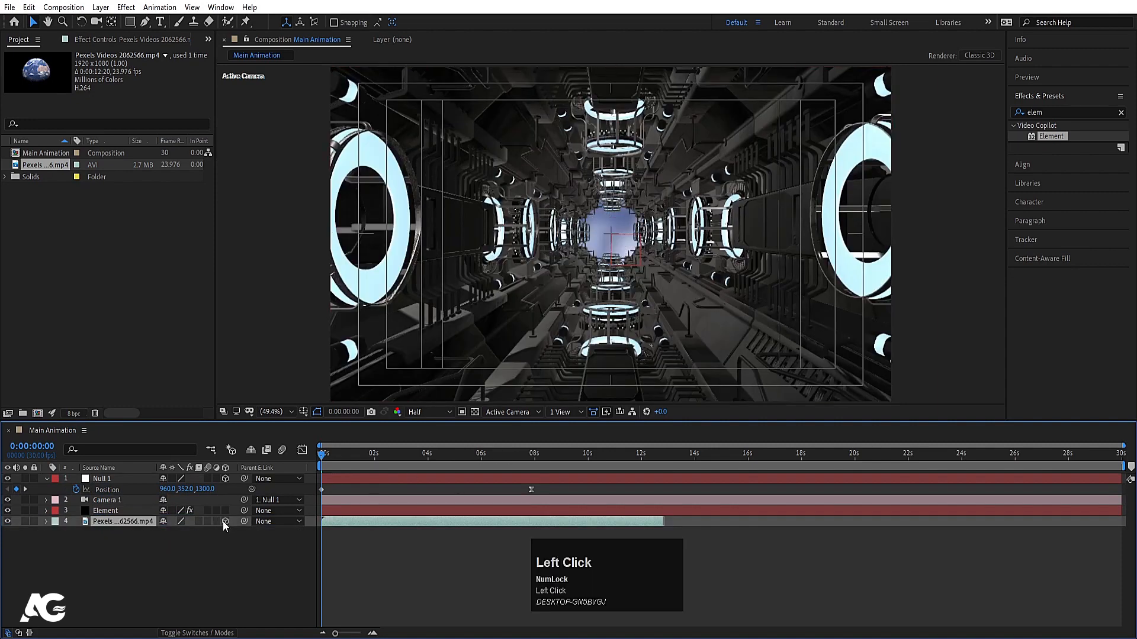
key("s")
left_click_drag(180, 532, 146, 535)
Go to Null 1's ending Position keyframe and show the zoomed-out composition from the Left view.
key("j")
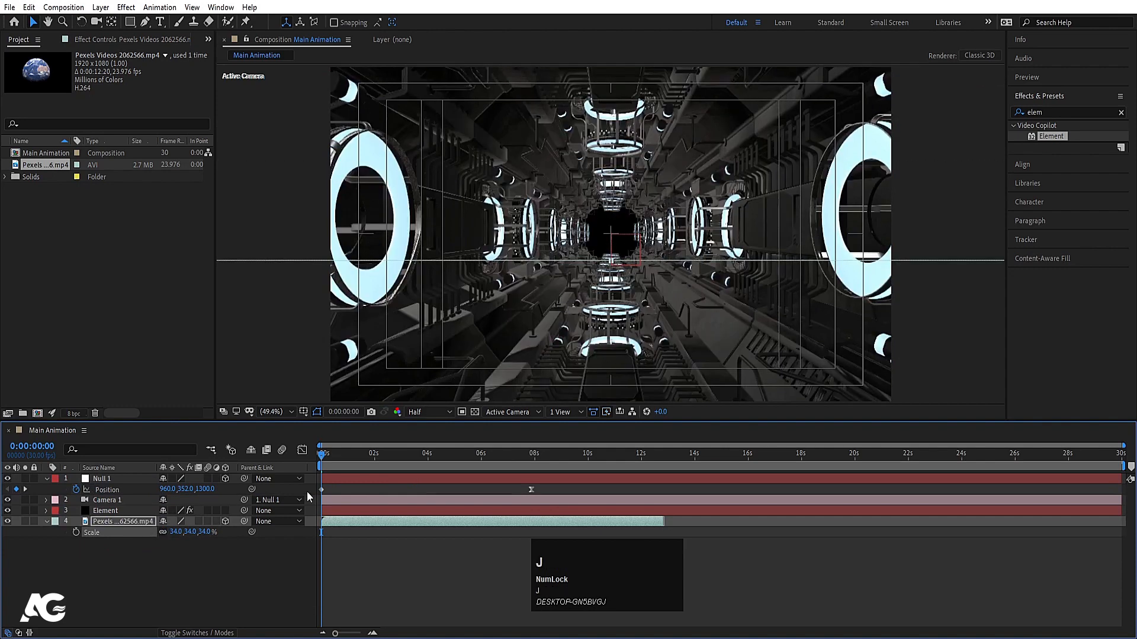
key("k")
scroll(555, 208, "down", 2)
scroll(556, 209, "down", 4)
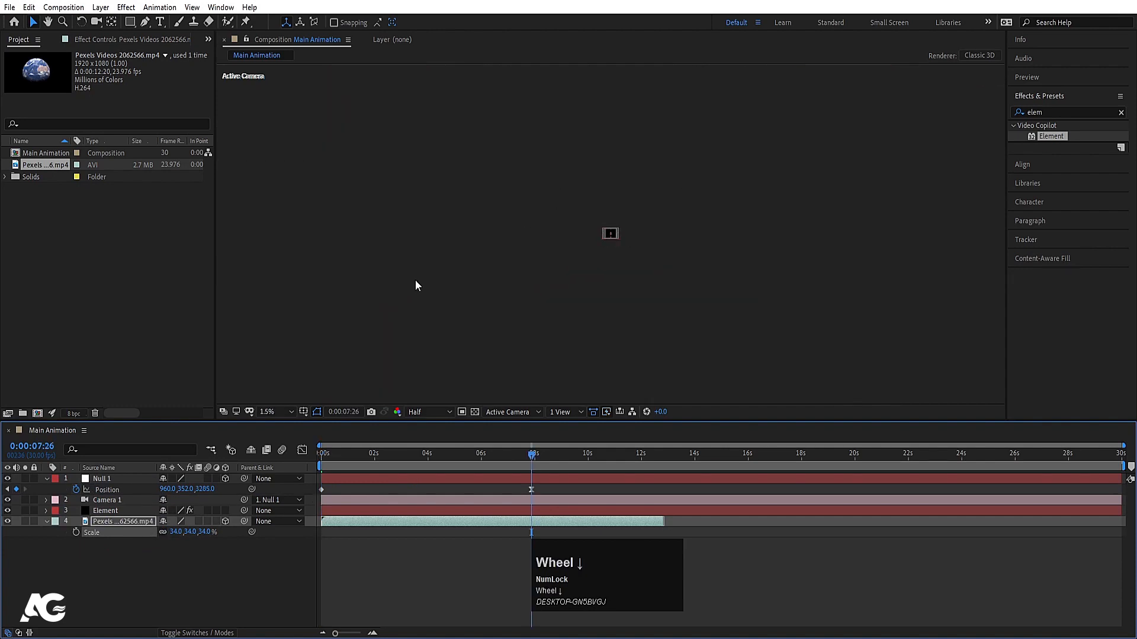
scroll(409, 296, "up", 2)
left_click(506, 413)
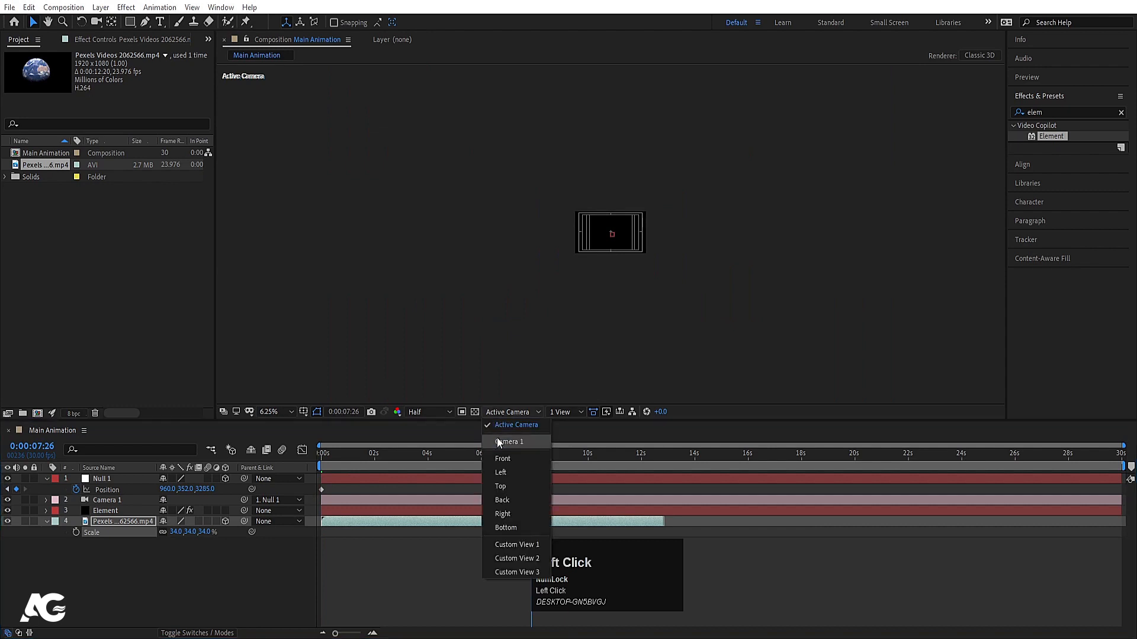
left_click(502, 472)
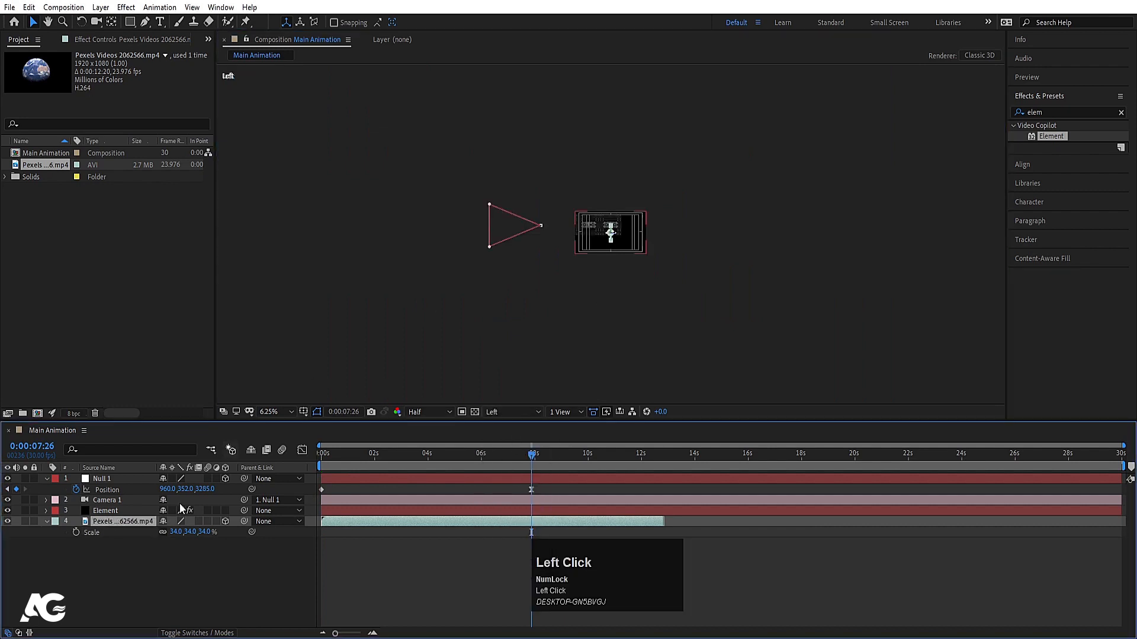
Move the Earth footage along Z into the camera's field of view, and split the viewer into two views.
scroll(603, 220, "up", 5)
scroll(613, 224, "down", 4)
scroll(617, 230, "up", 2)
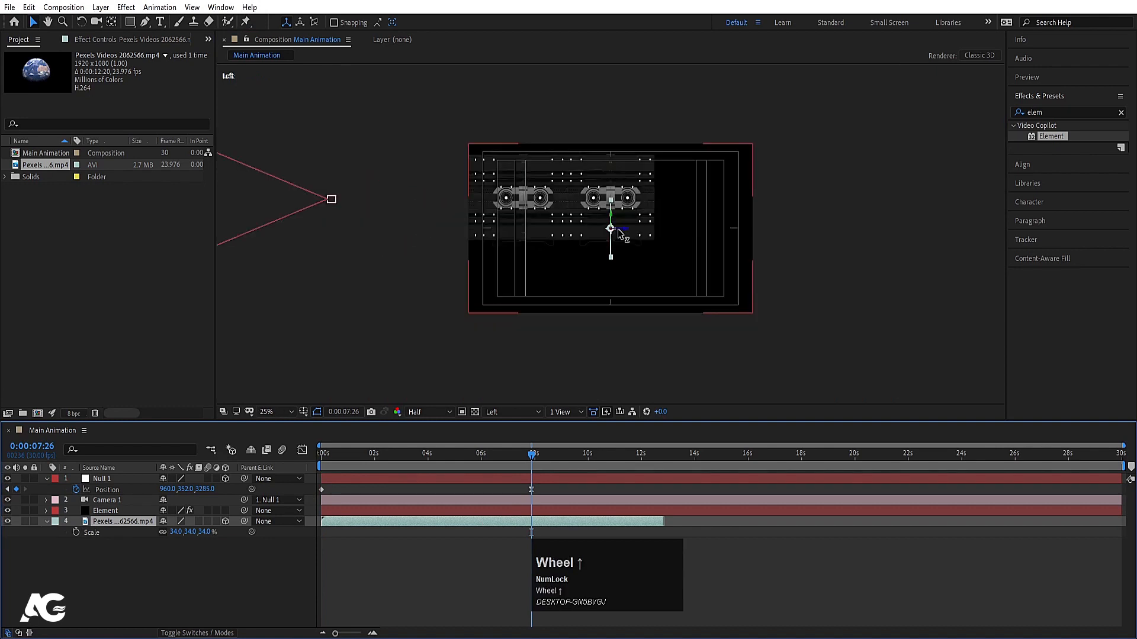
scroll(619, 229, "down", 2)
left_click_drag(620, 230, 390, 206)
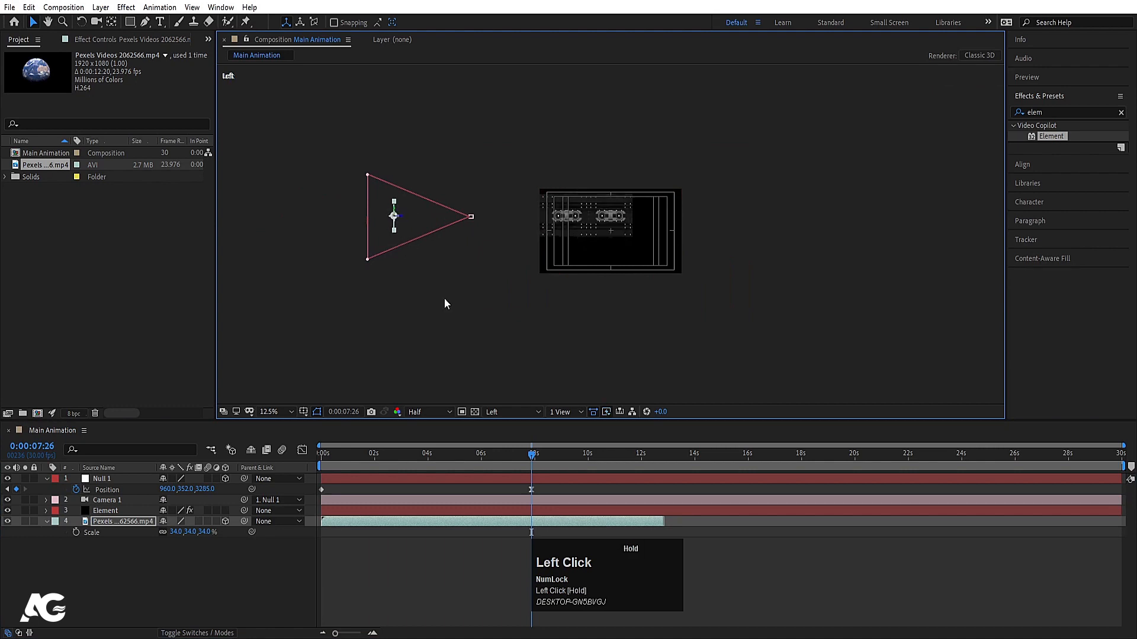
left_click(562, 411)
left_click(583, 437)
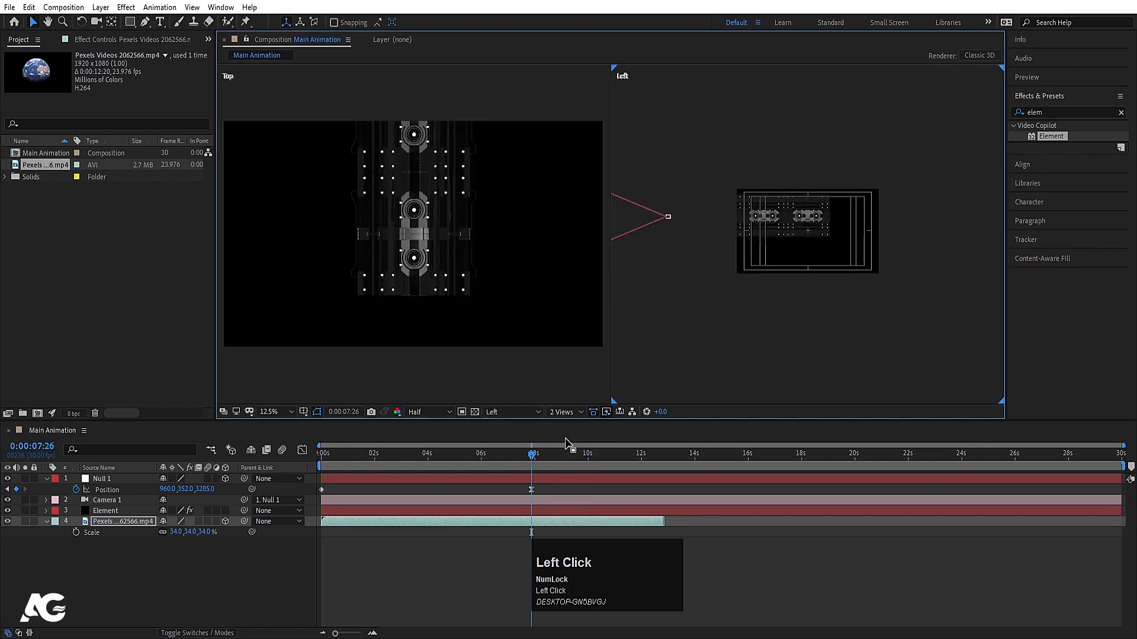
Switch the Top view to Active Camera and frame the camera, Earth footage and tunnel together in the Left view.
left_click(463, 362)
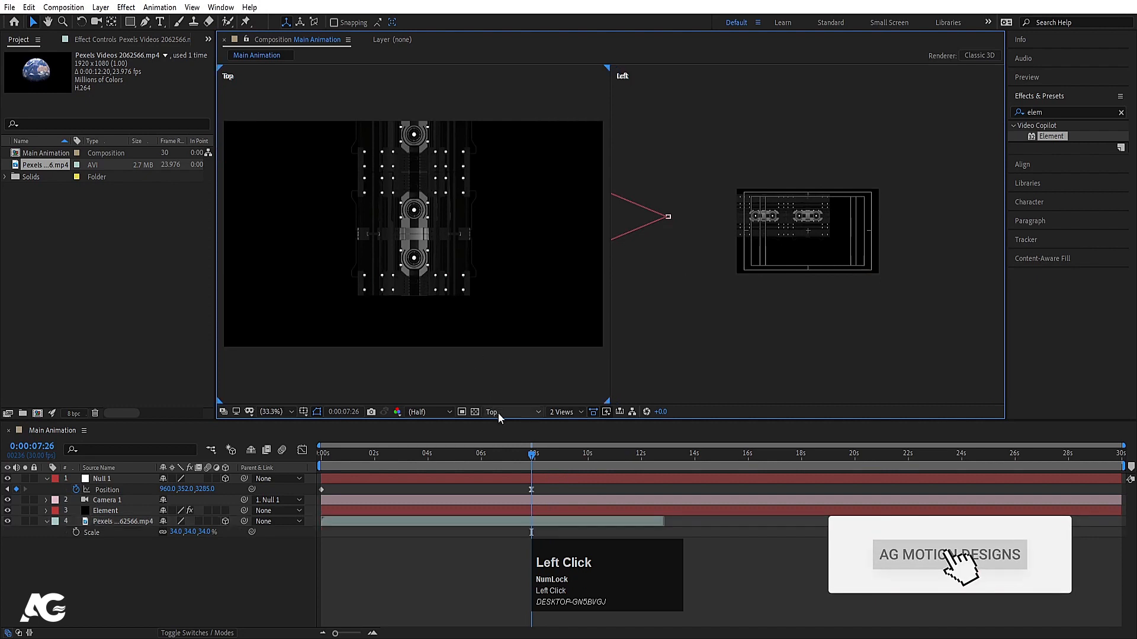
left_click(501, 413)
left_click(505, 425)
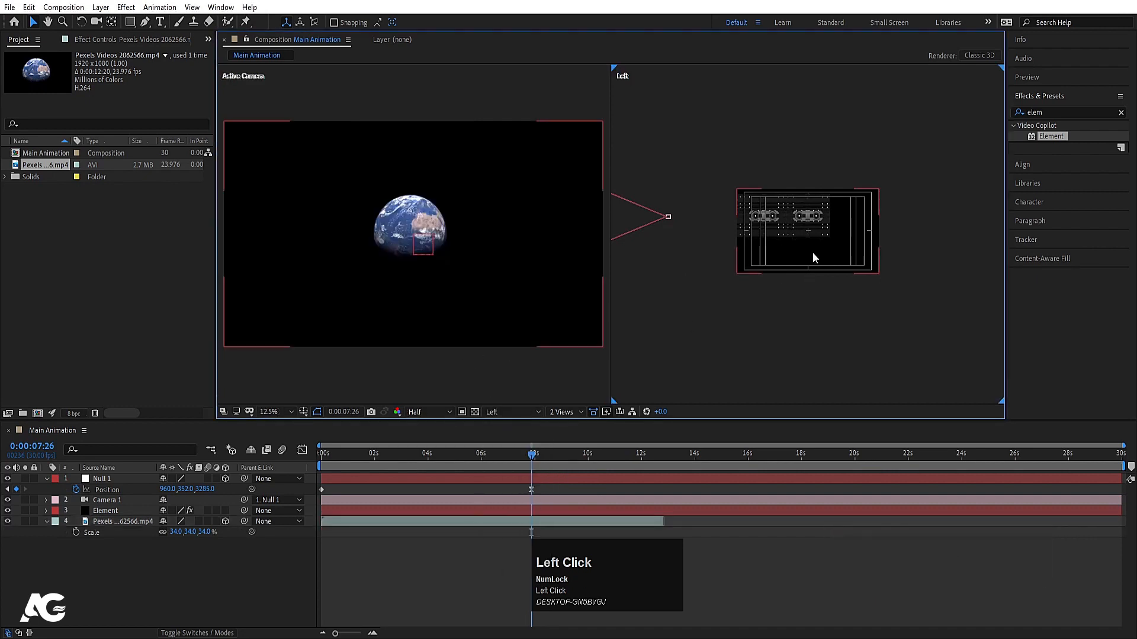
scroll(799, 251, "down", 2)
scroll(685, 216, "up", 1)
scroll(688, 218, "down", 1)
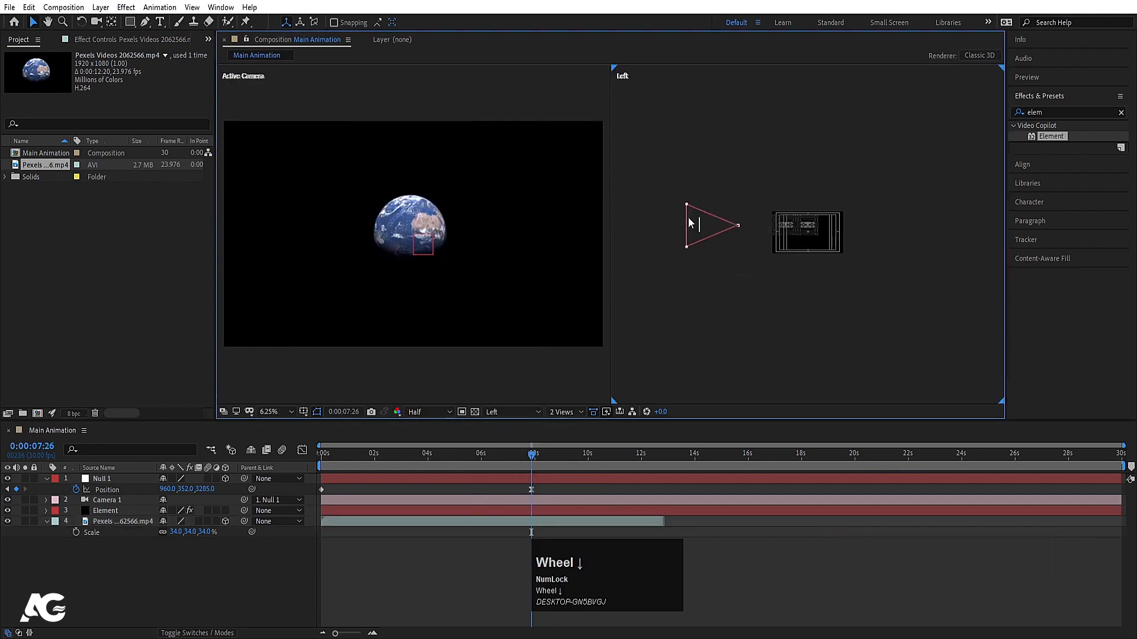
scroll(684, 218, "up", 1)
left_click_drag(692, 240, 776, 251)
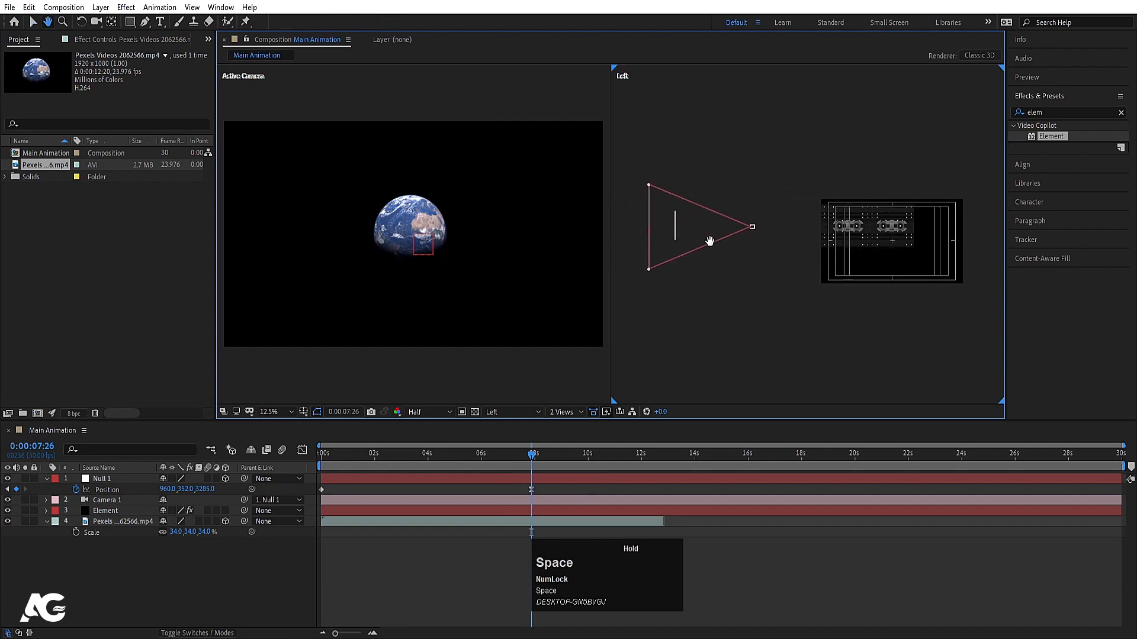
Scale the Earth footage up to 95%.
left_click(673, 229)
key("s")
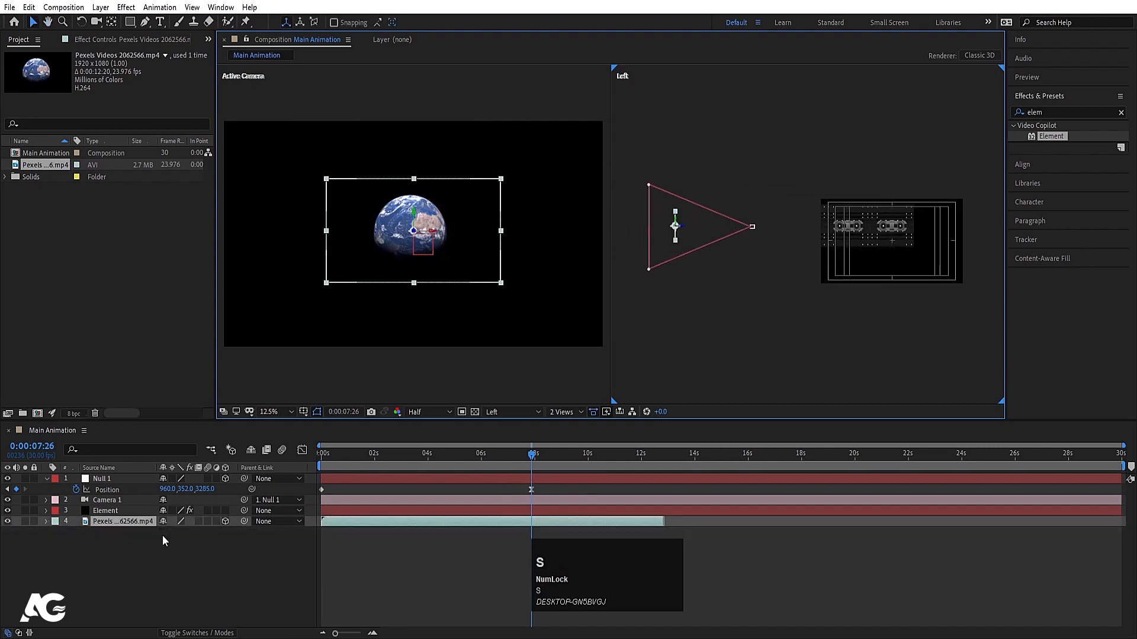
left_click_drag(177, 532, 205, 537)
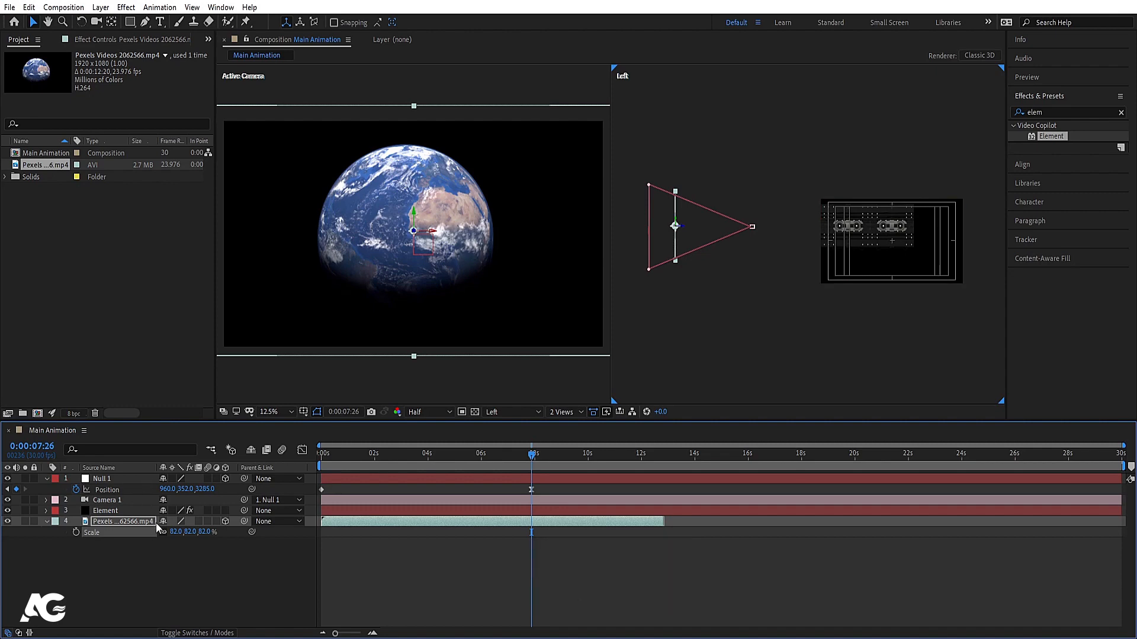
left_click_drag(174, 533, 188, 535)
Preview the camera flight from the start and check the Earth's size around the tunnel exit.
left_click_drag(436, 458, 298, 486)
key("space")
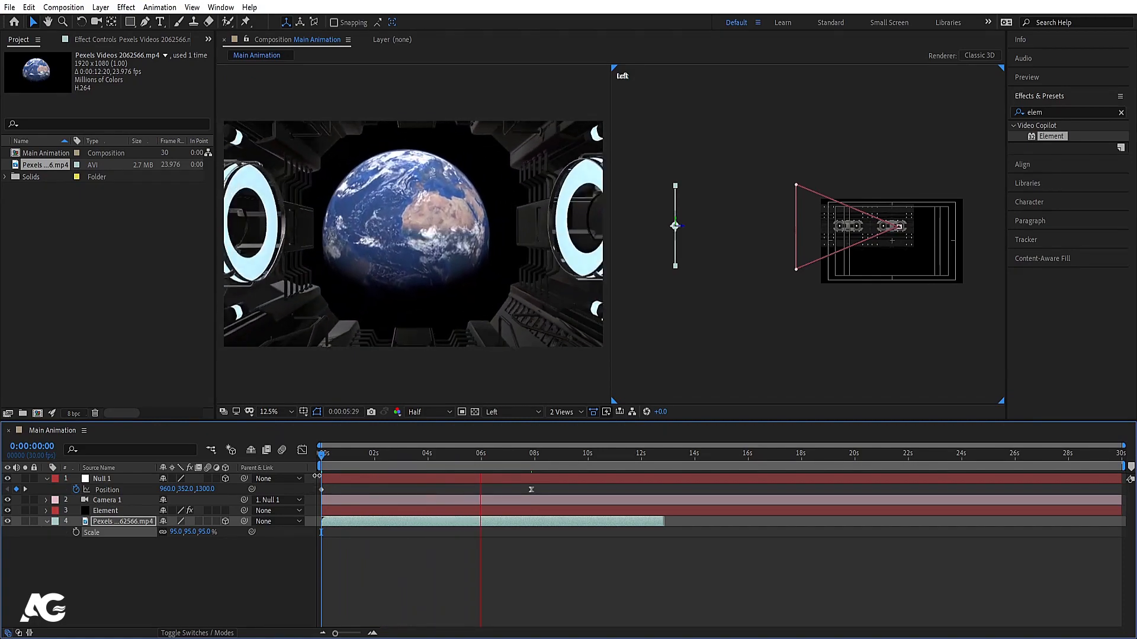
key("space")
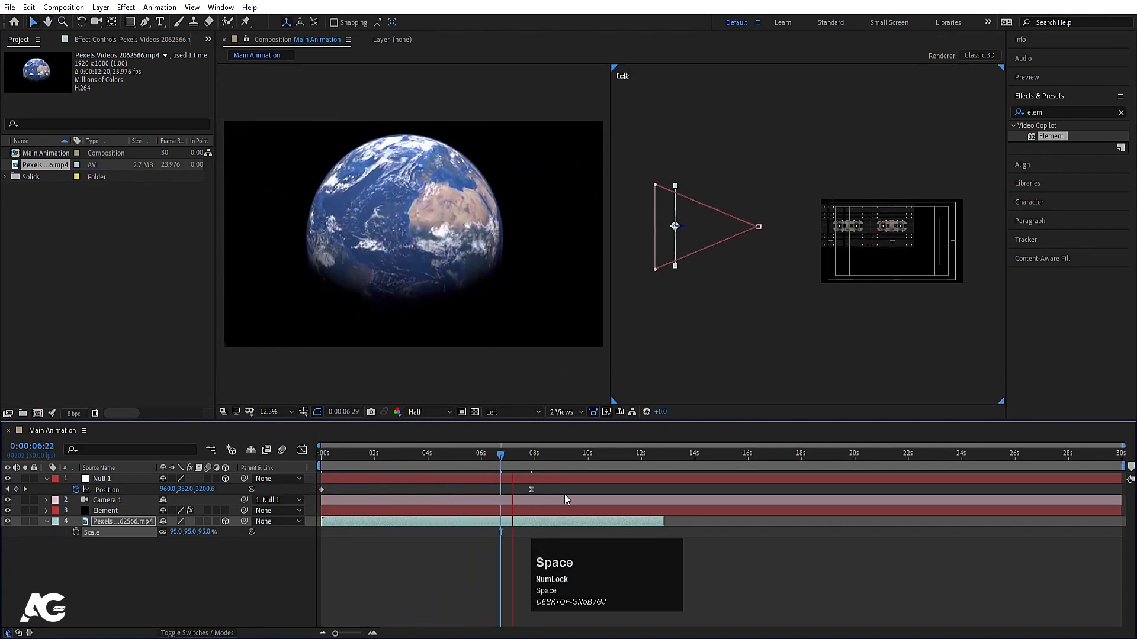
left_click_drag(499, 460, 473, 460)
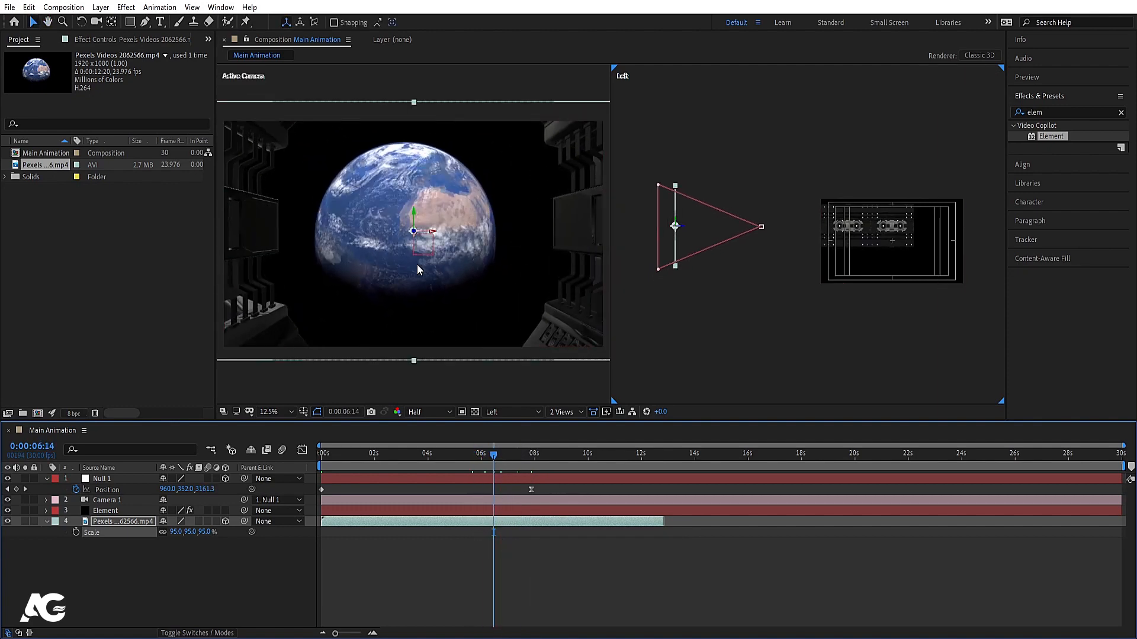
key("space")
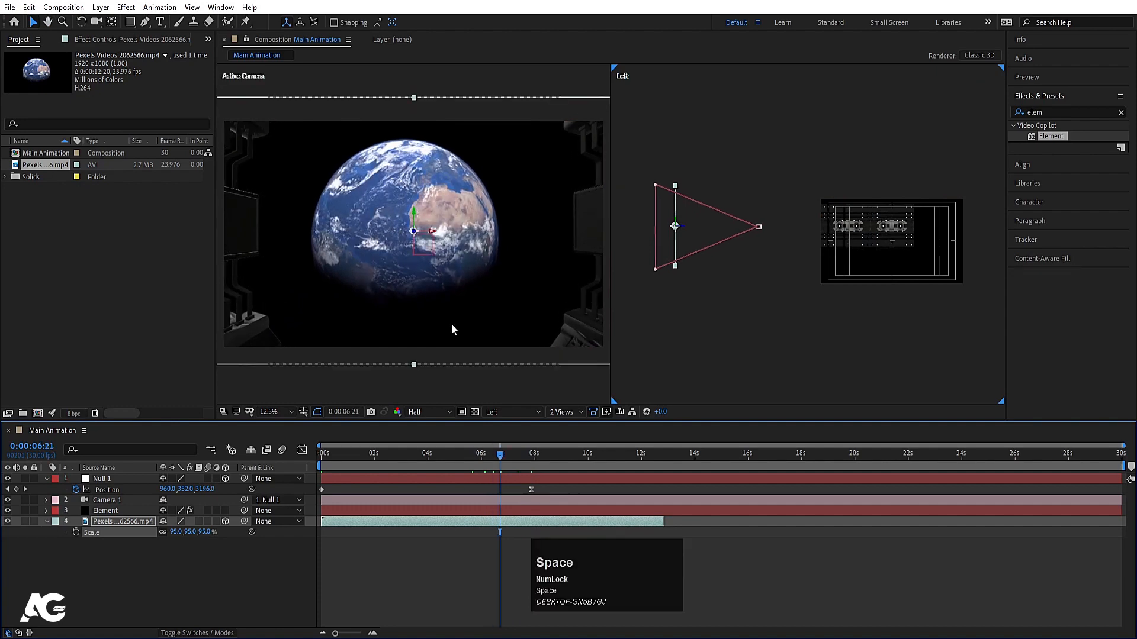
left_click(494, 462)
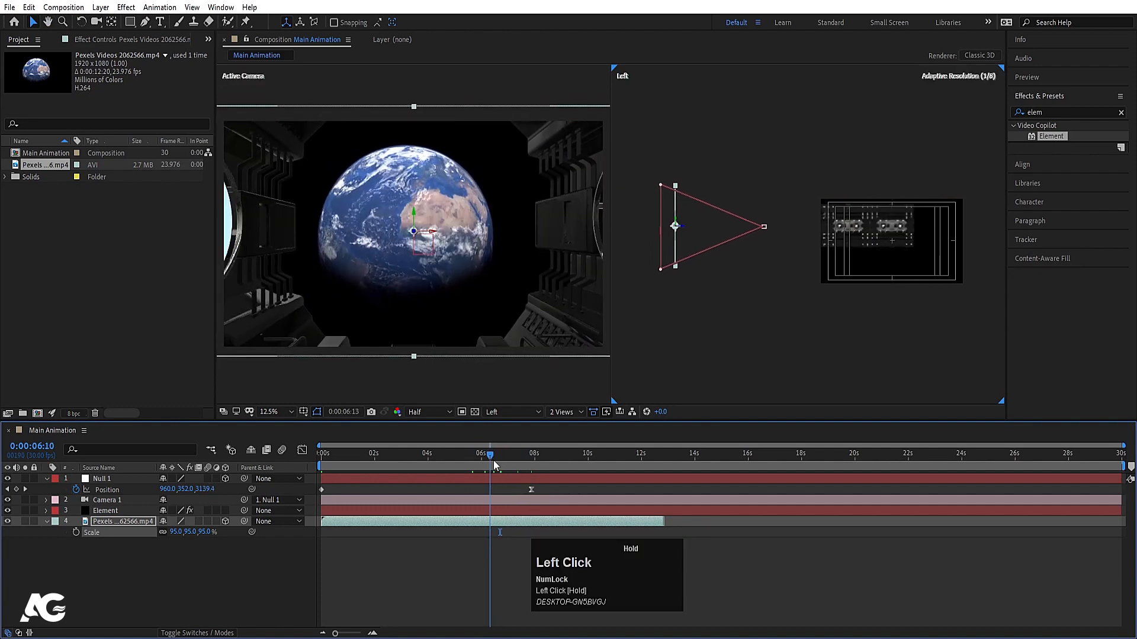
left_click_drag(494, 461, 524, 462)
Reduce the Earth footage's scale to 70% at Null 1's ending keyframe and preview the animation from the start.
key("k")
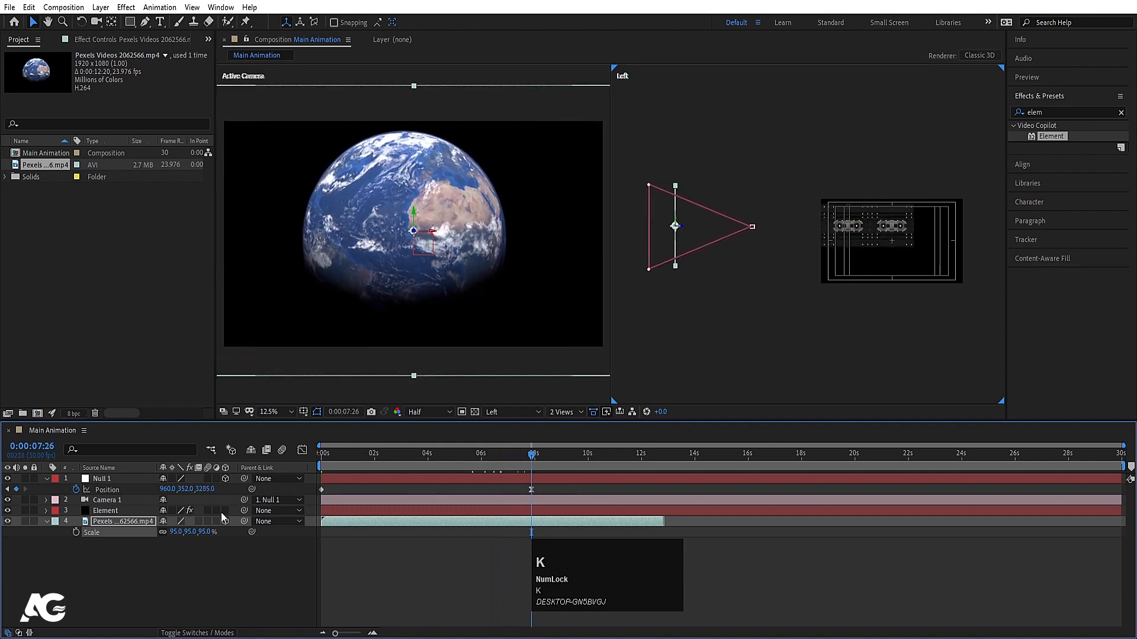
left_click_drag(176, 533, 163, 531)
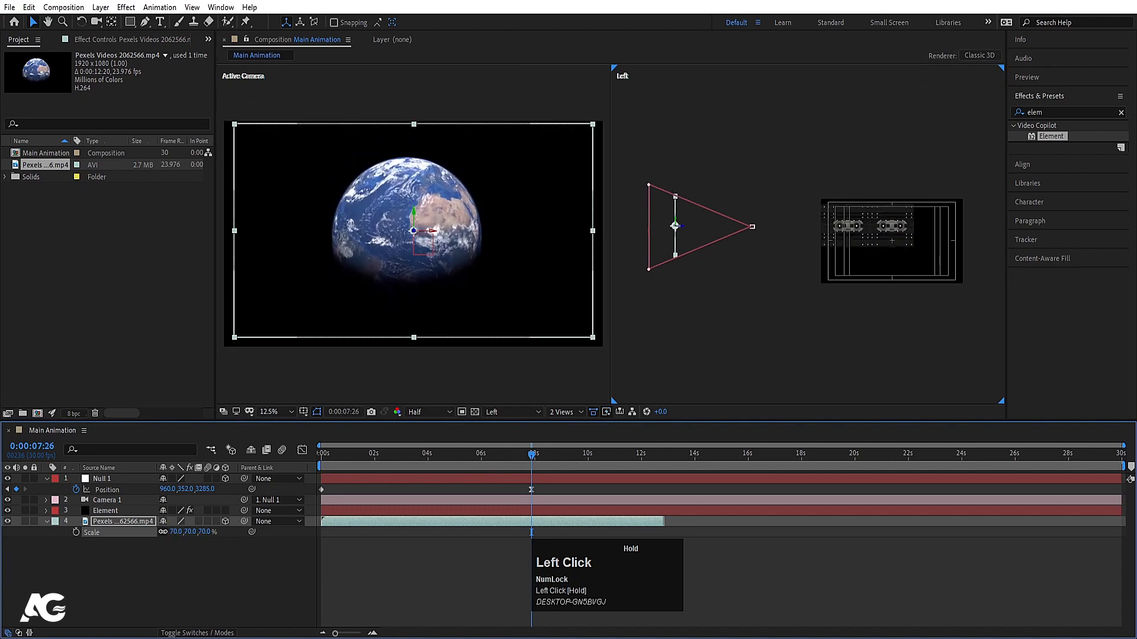
left_click_drag(369, 456, 269, 450)
key("space")
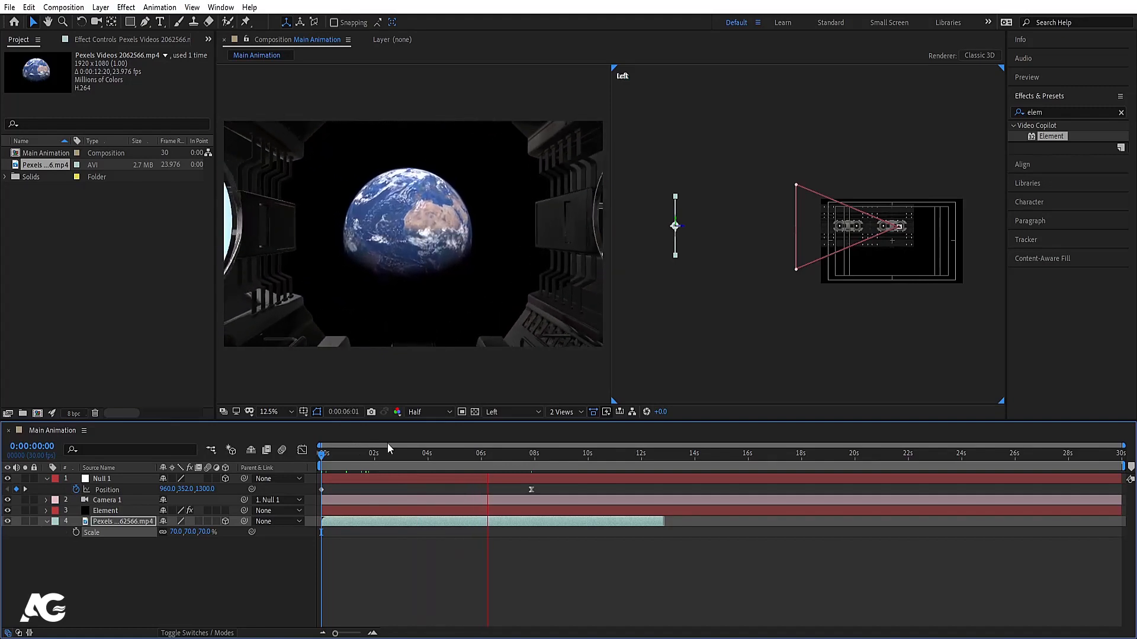
key("space")
left_click_drag(496, 455, 528, 447)
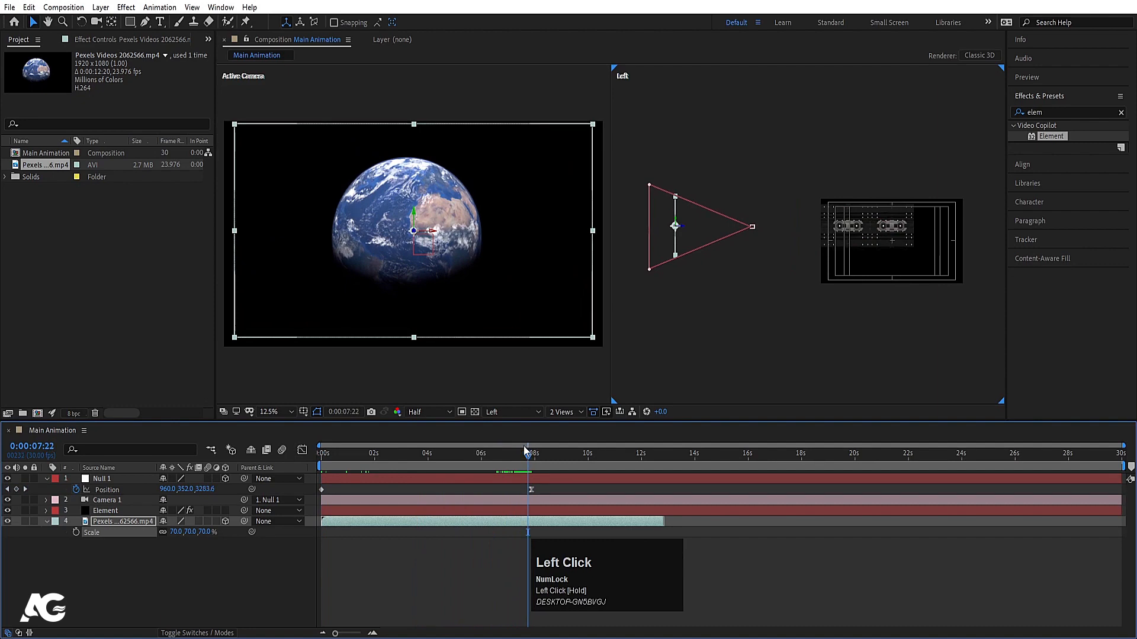
Animate the Earth footage's Scale from 136% at 0:00:00:00 to 87% at 0:00:07:26 and preview it.
key("k")
left_click(174, 532)
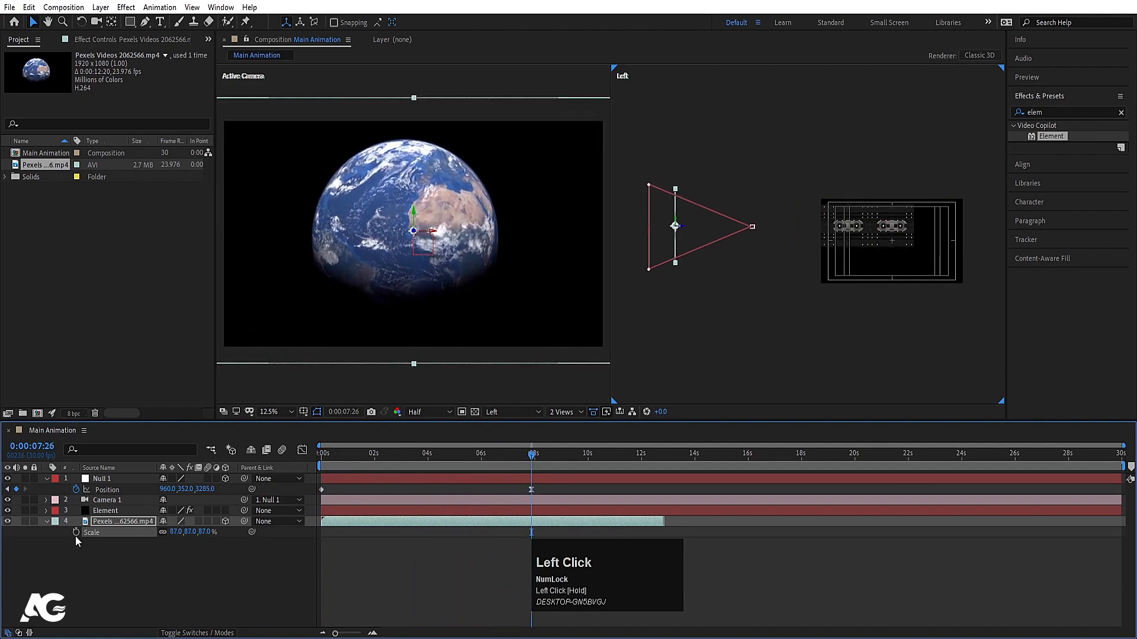
left_click_drag(347, 456, 163, 453)
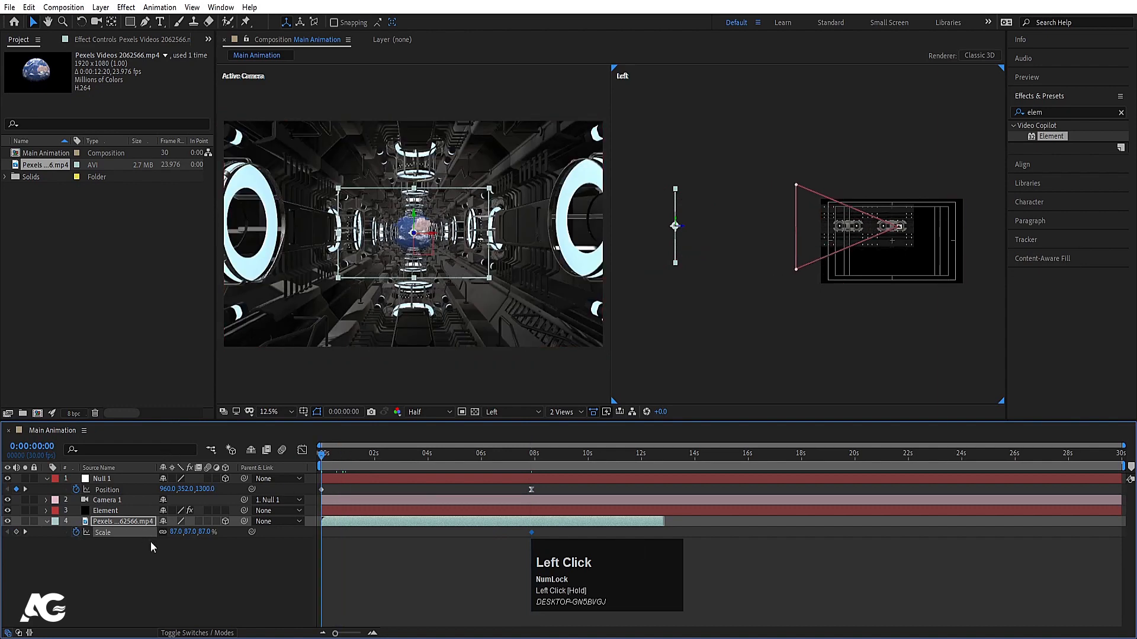
left_click_drag(173, 532, 198, 531)
key("space")
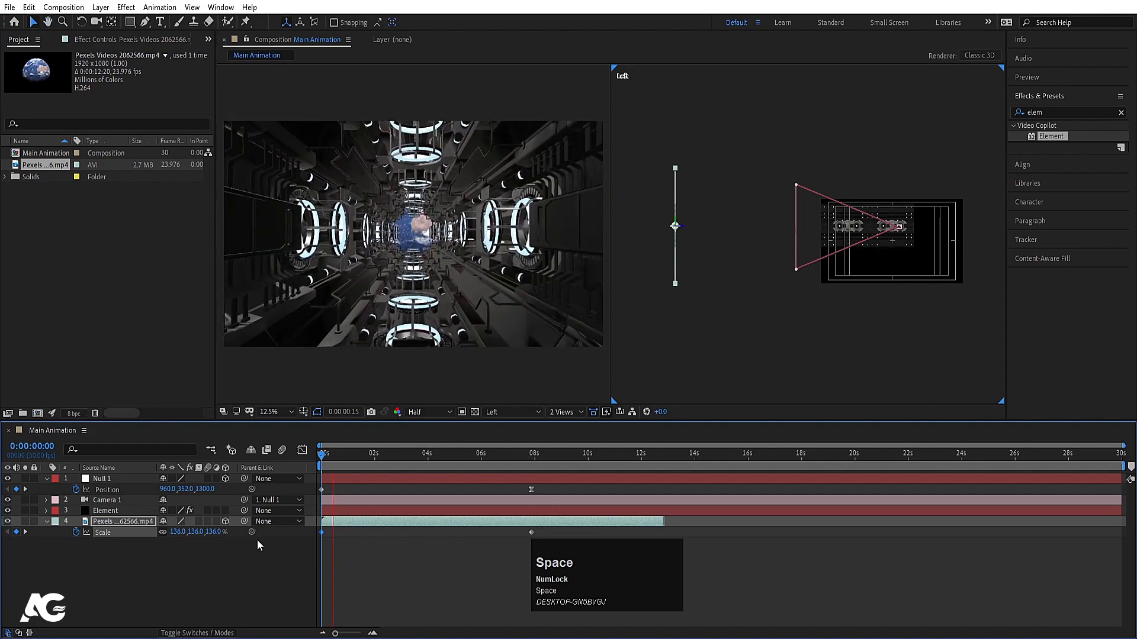
key("space")
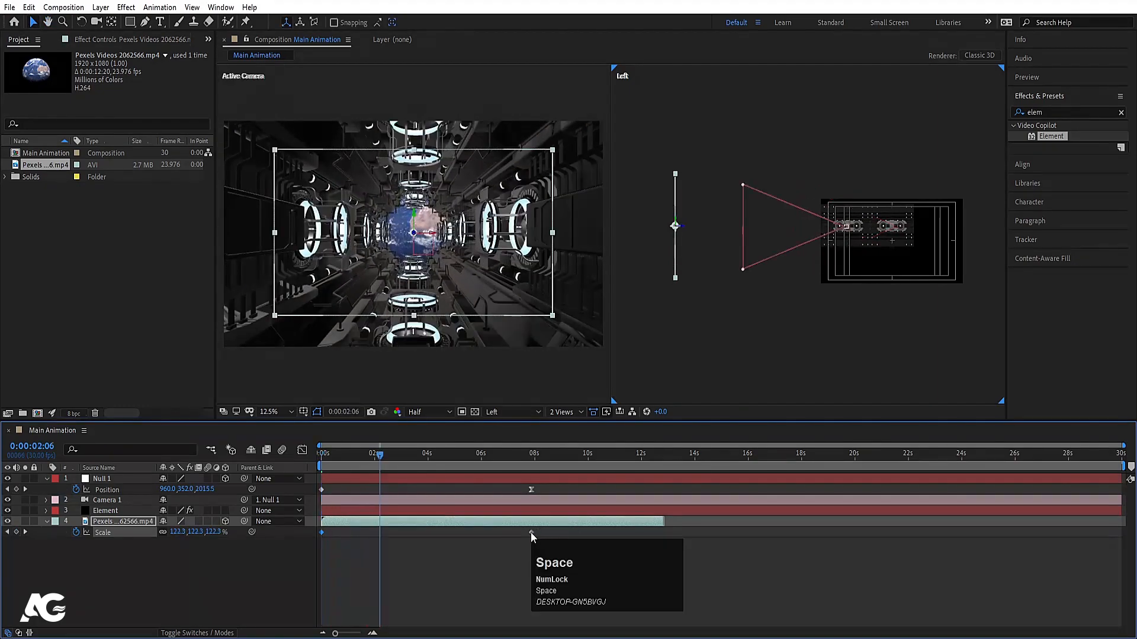
Apply Easy Ease to the Earth footage's ending Scale keyframe and preview the approach to the Earth.
left_click(532, 532)
key("F9")
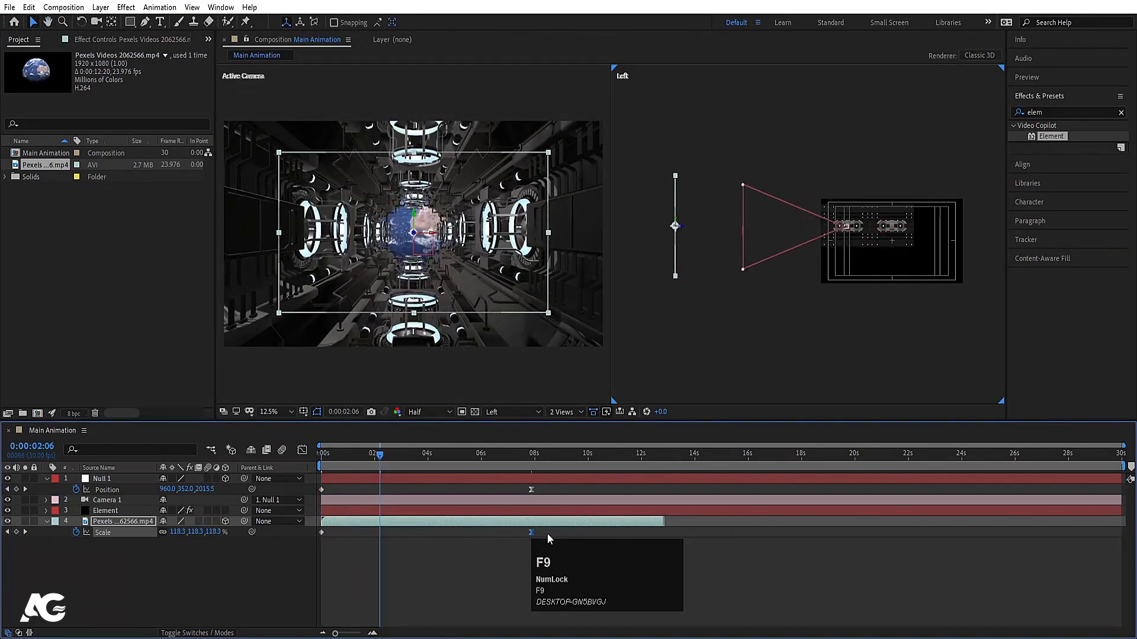
key("space")
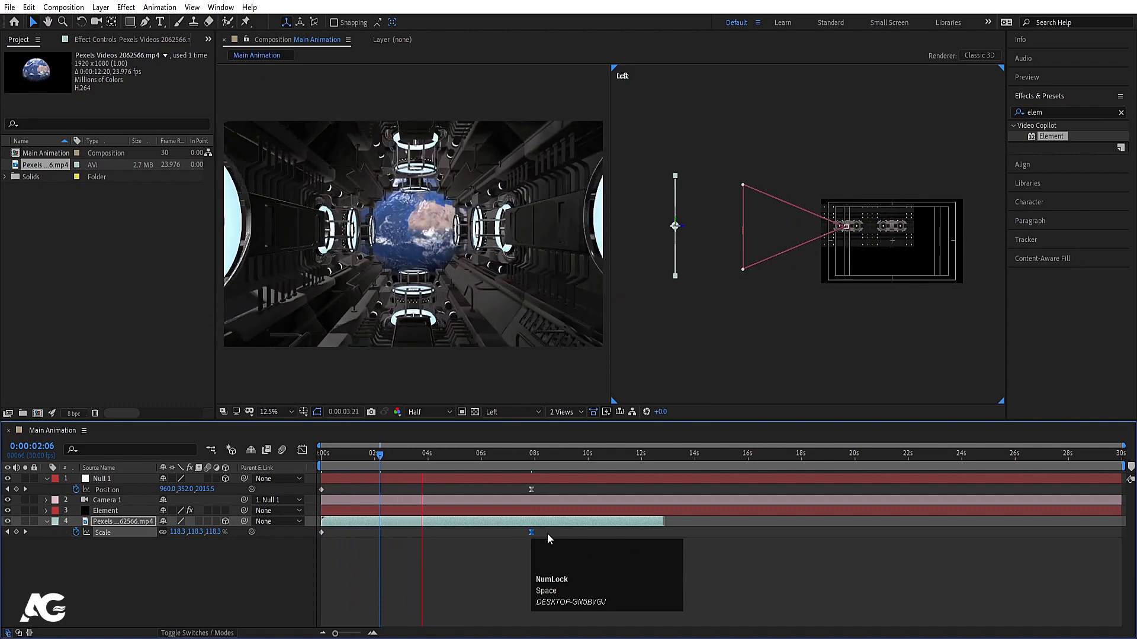
key("Num_Lock")
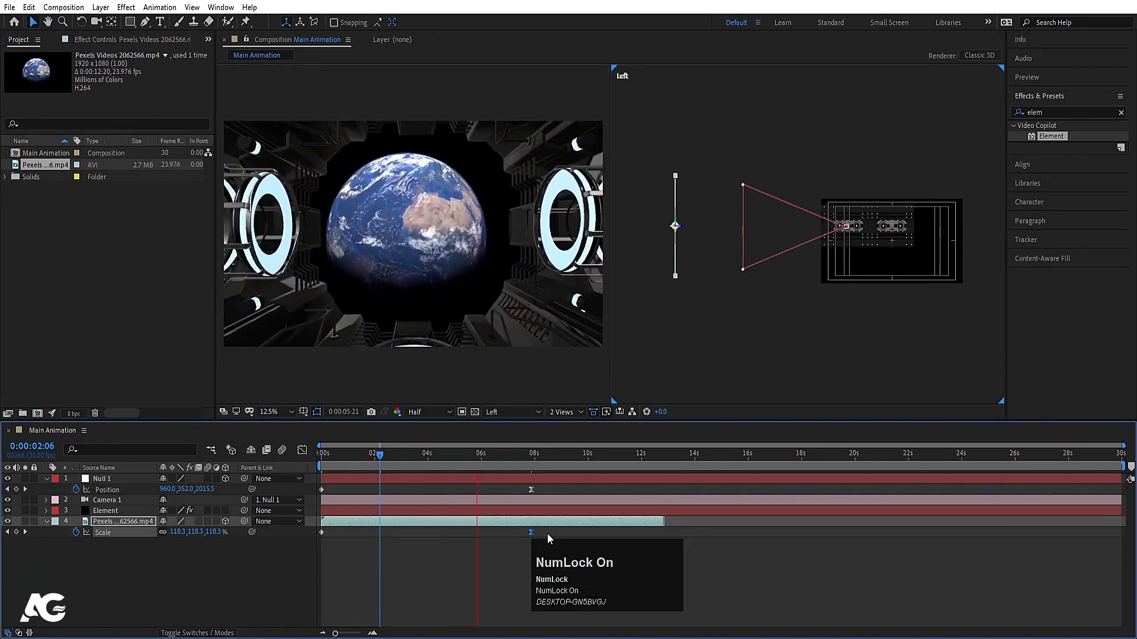
key("space")
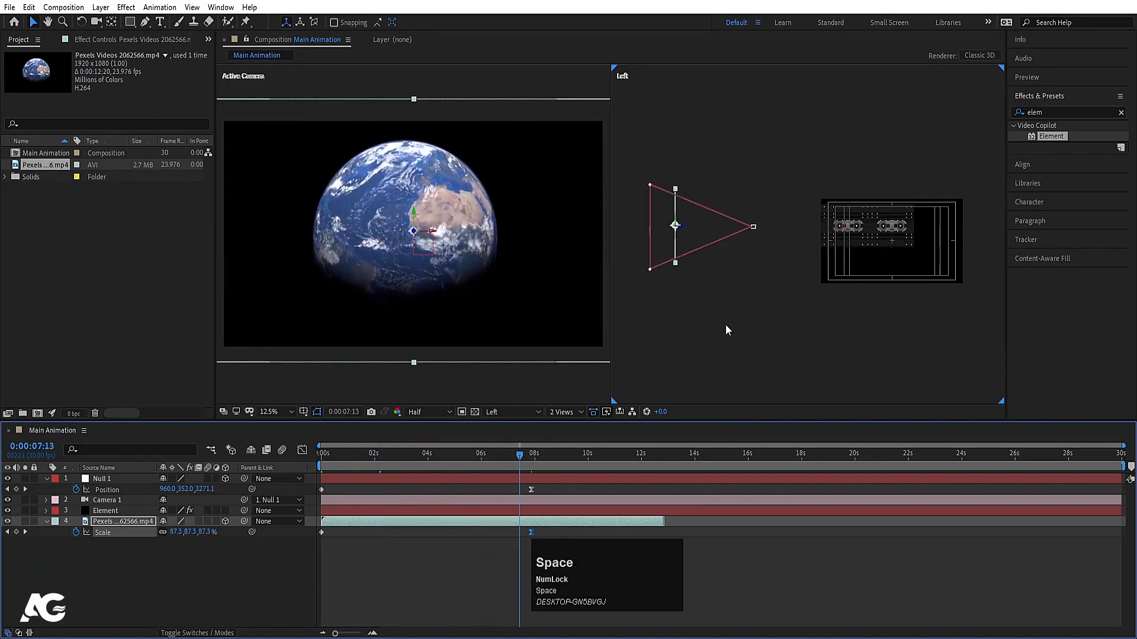
key("space")
key("space")
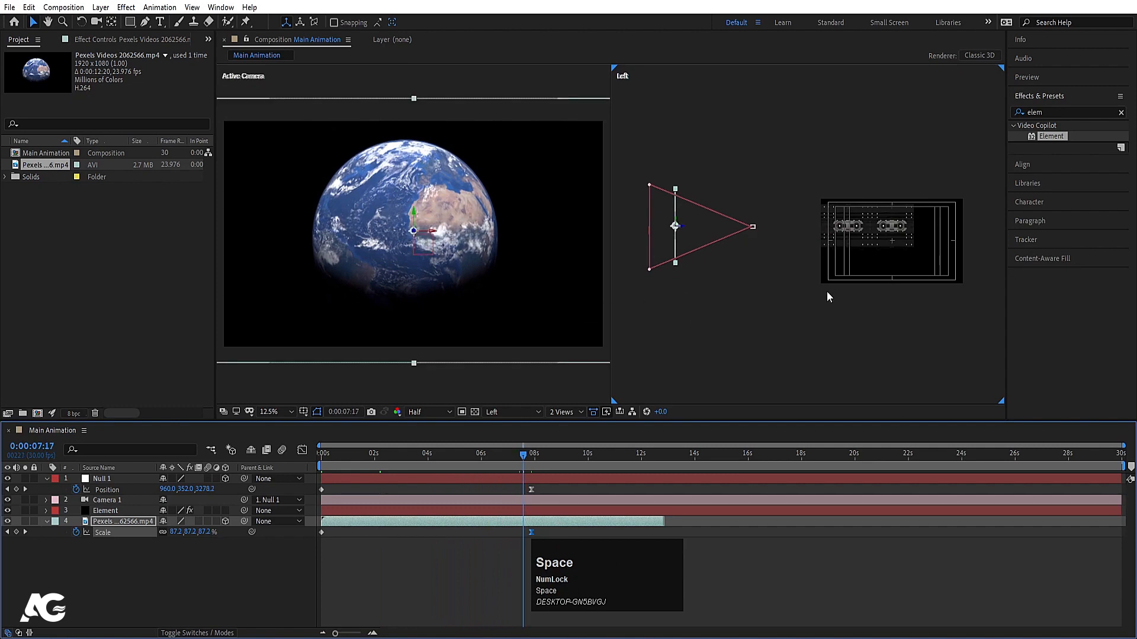
Return to a single Active Camera view, fit the composition to the viewer, and play it to 0:00:07:27.
left_click(556, 285)
left_click(560, 411)
left_click(570, 425)
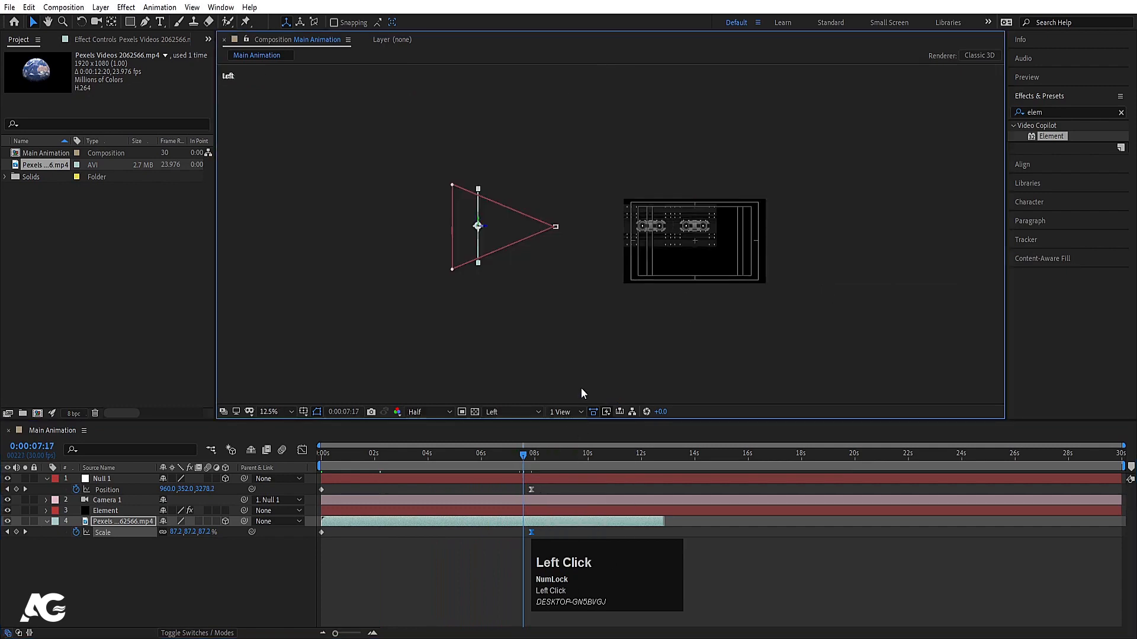
left_click(444, 407)
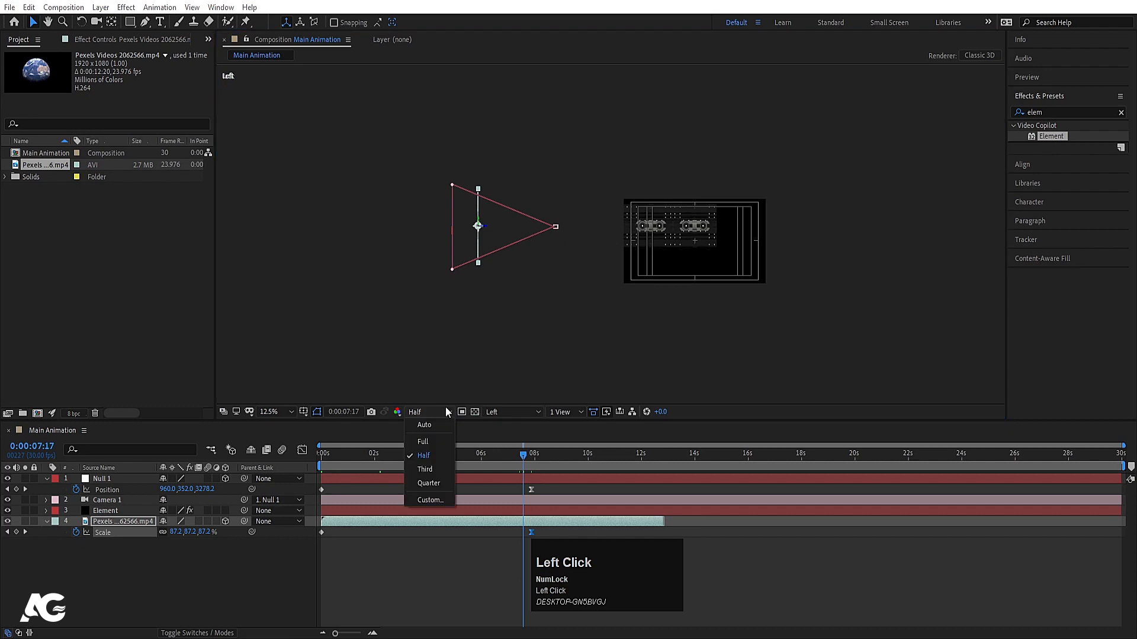
left_click(485, 410)
left_click(492, 412)
left_click(498, 425)
scroll(678, 260, "up", 2)
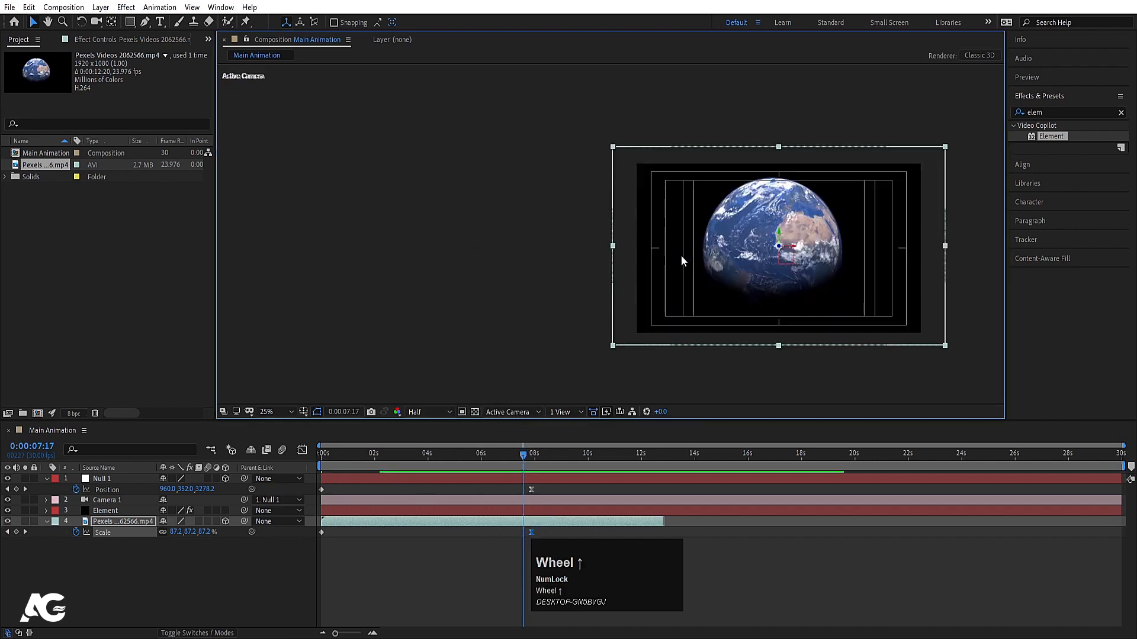
left_click(274, 412)
left_click(289, 188)
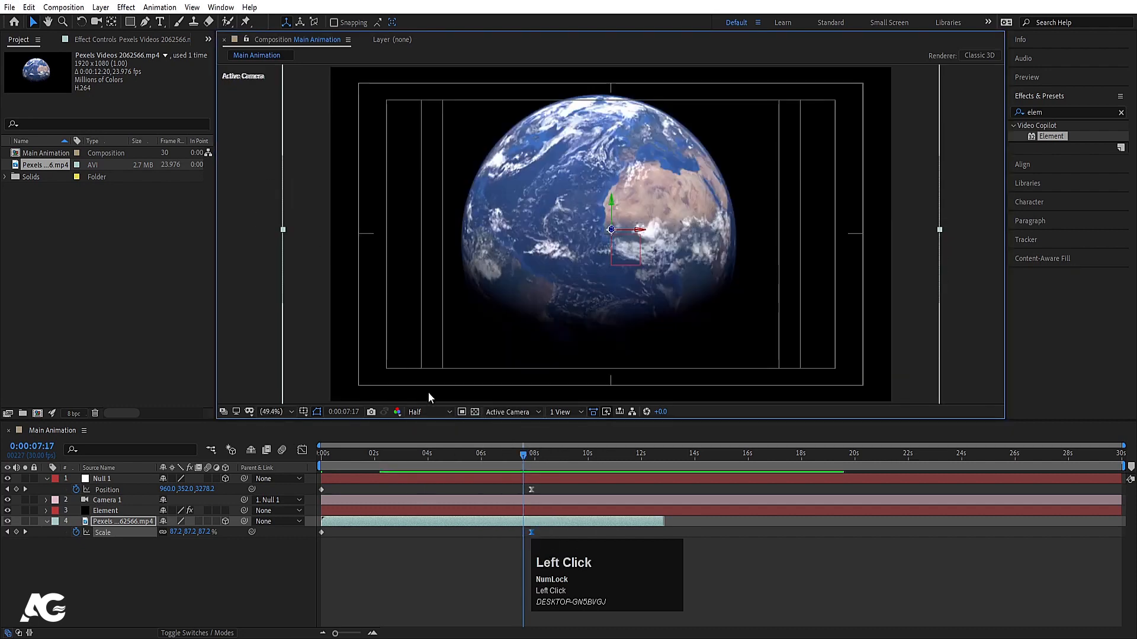
key("space")
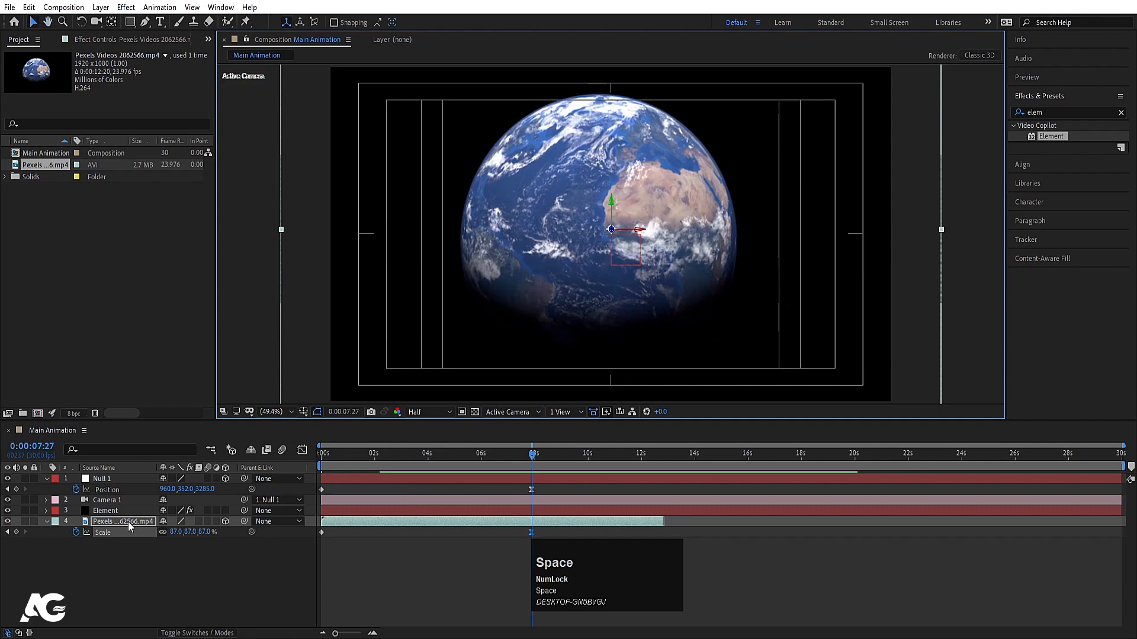
Pre-compose the Earth footage as Pexels Videos 2062566.mp4 Comp 1, moving all attributes into the new composition.
left_click(128, 521)
key("ctrl+shift+c")
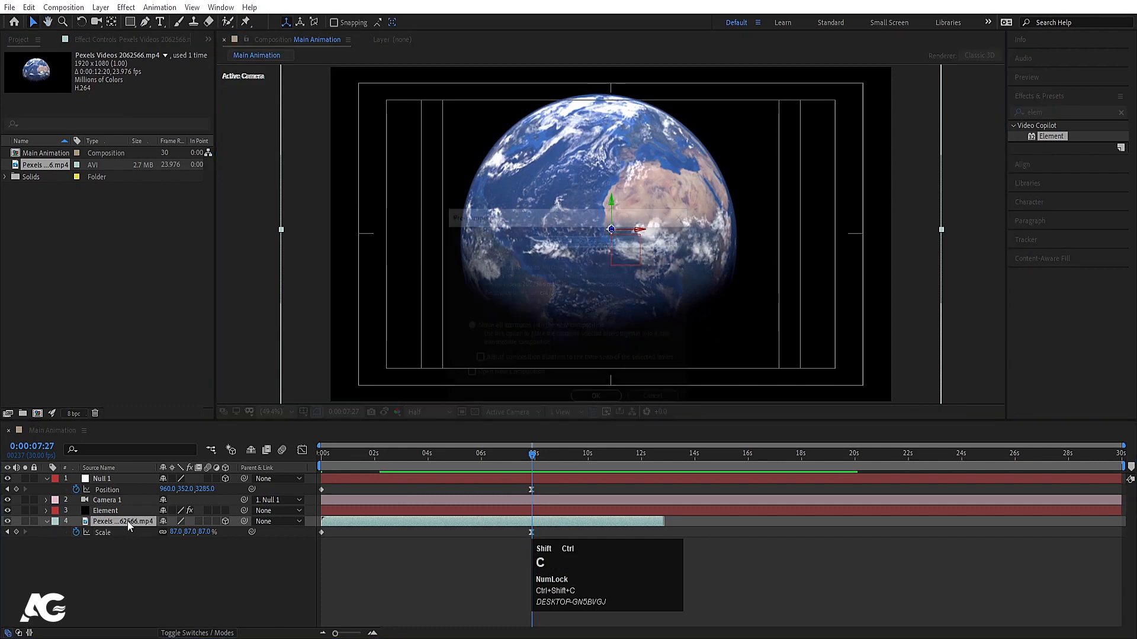
left_click(469, 326)
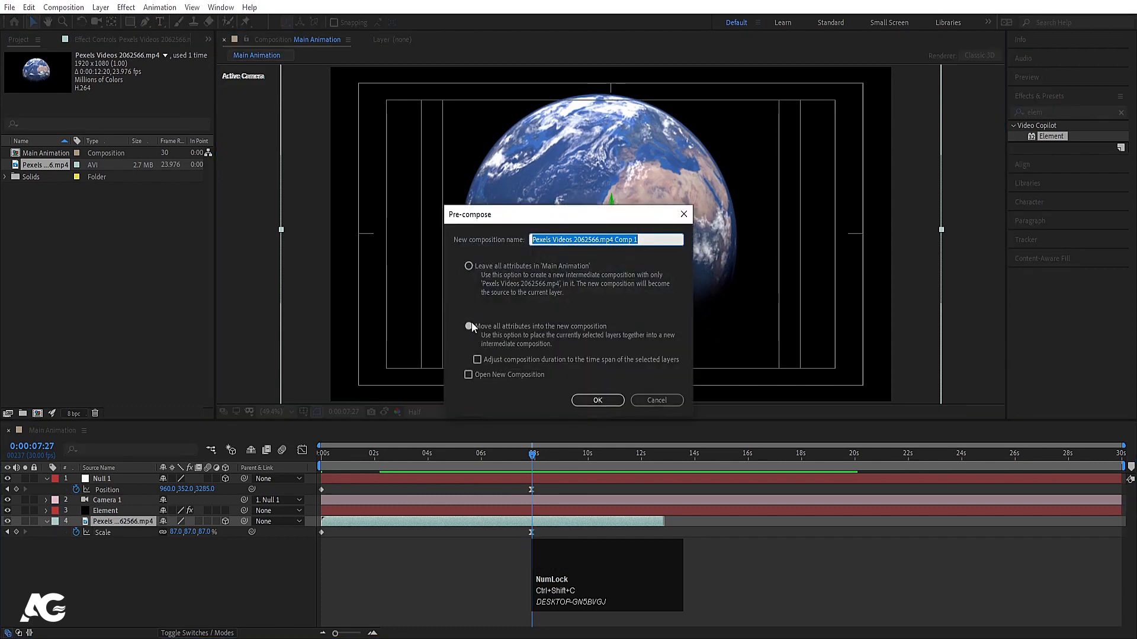
left_click(596, 401)
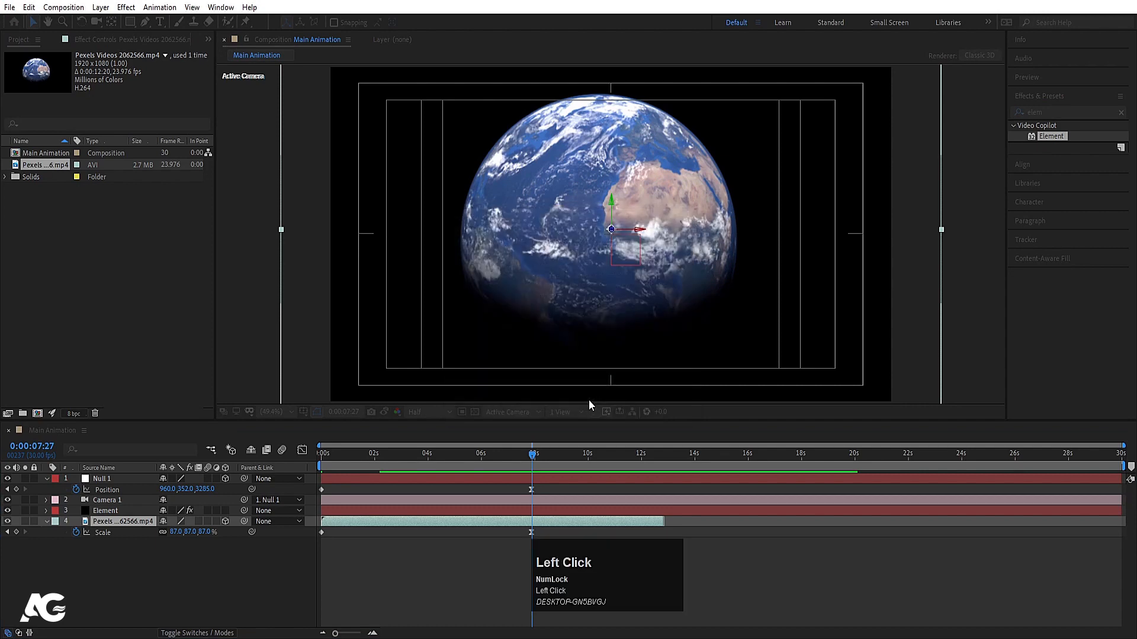
Enable Collapse Transformations and 3D on the Earth pre-comp layer, and open its composition.
left_click(172, 522)
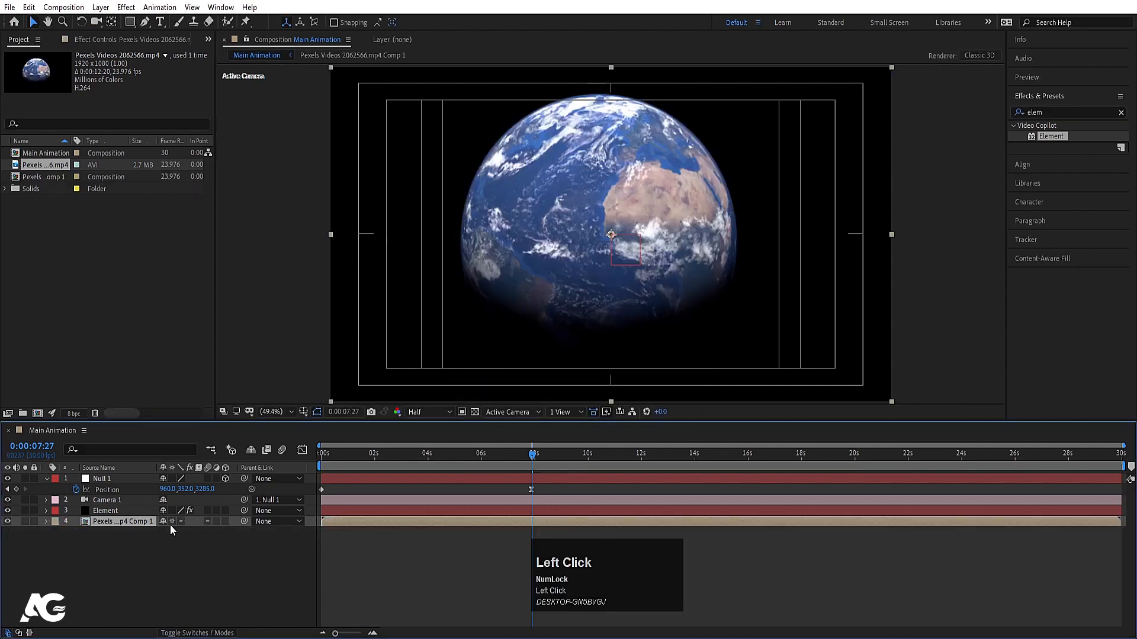
left_click(225, 522)
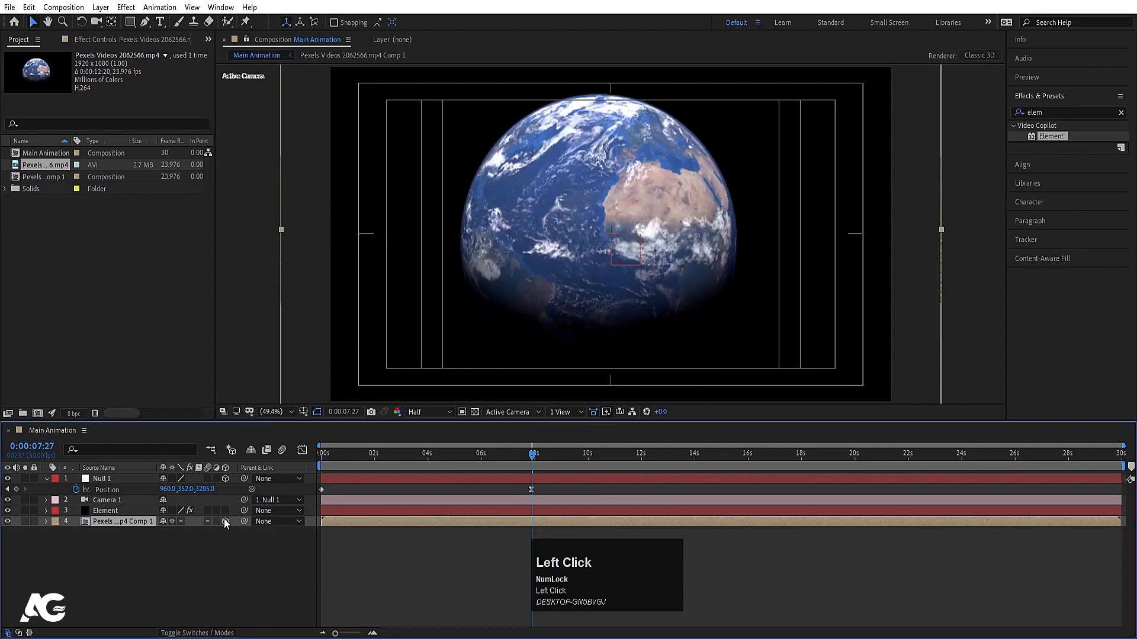
double_click(124, 521)
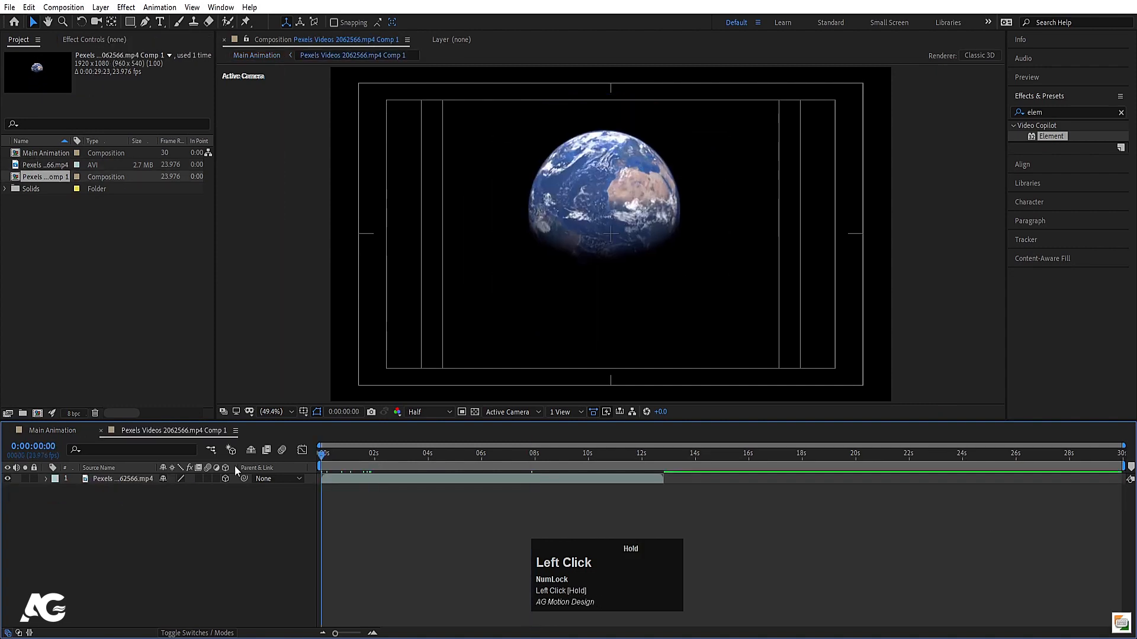
Duplicate the Earth footage layer in the pre-comp and apply Freeze Frame to the upper copy at 0:00:00:00.
left_click(102, 481)
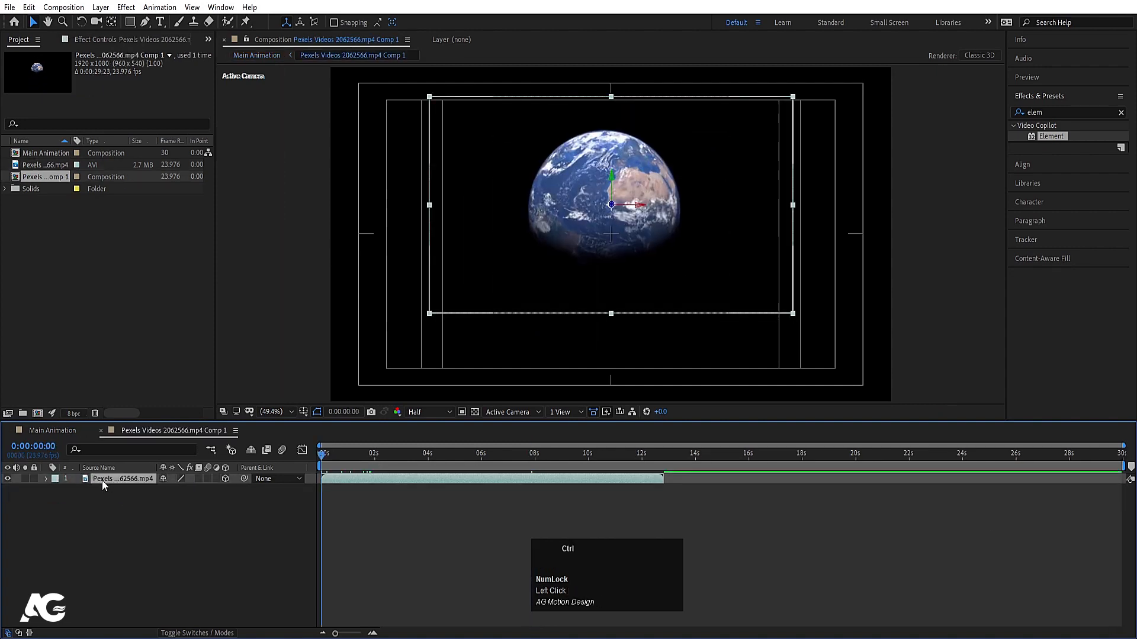
key("ctrl+d")
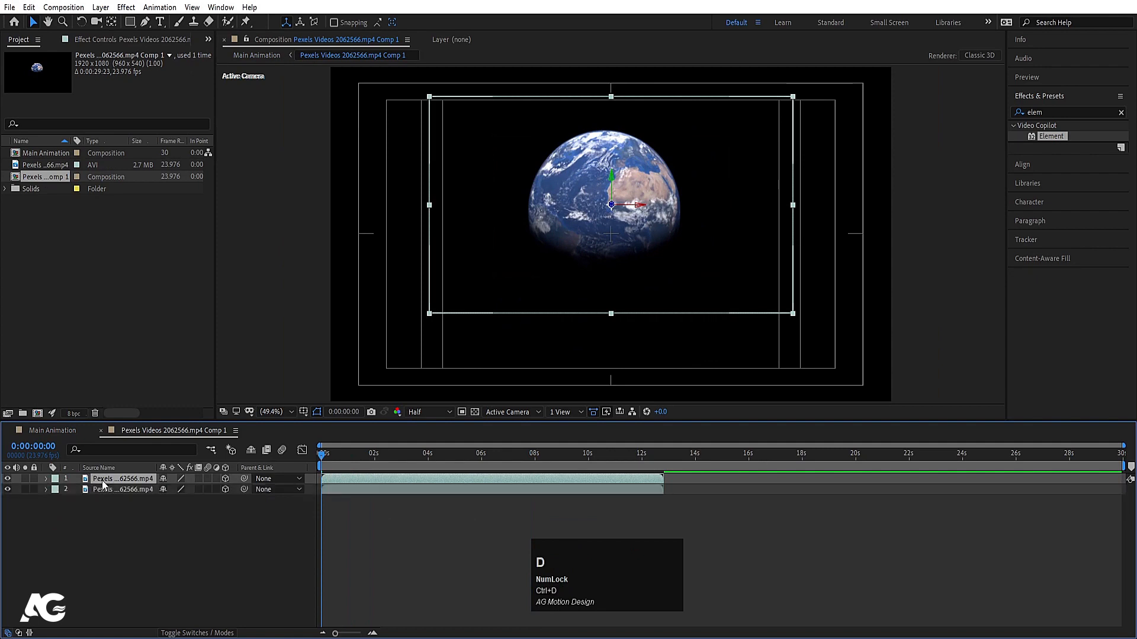
right_click(102, 480)
left_click(127, 209)
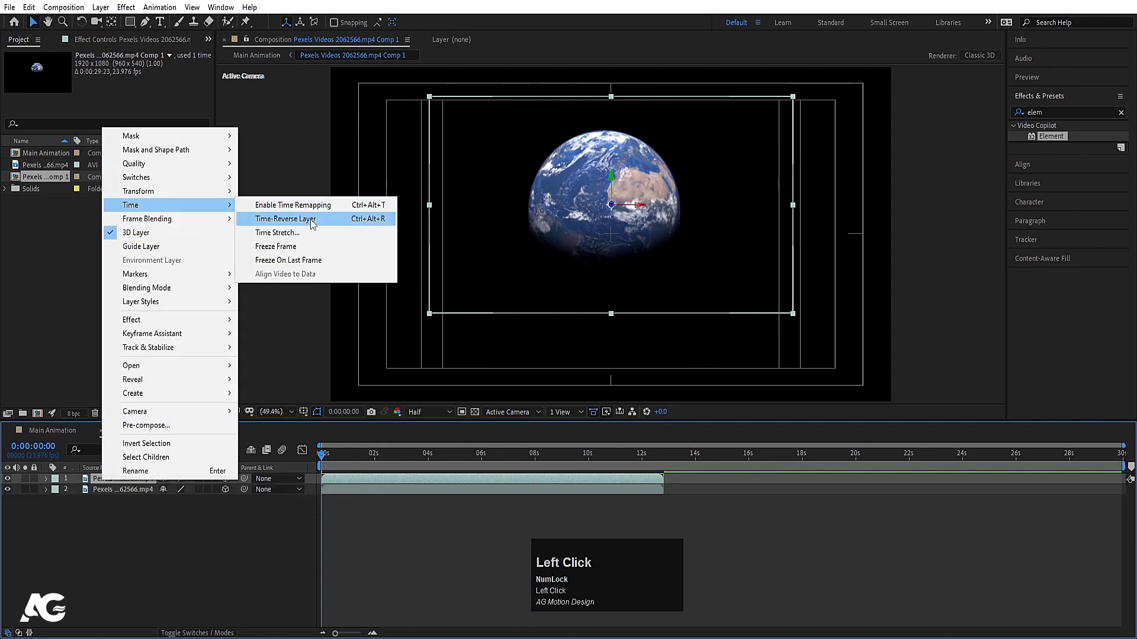
left_click(293, 245)
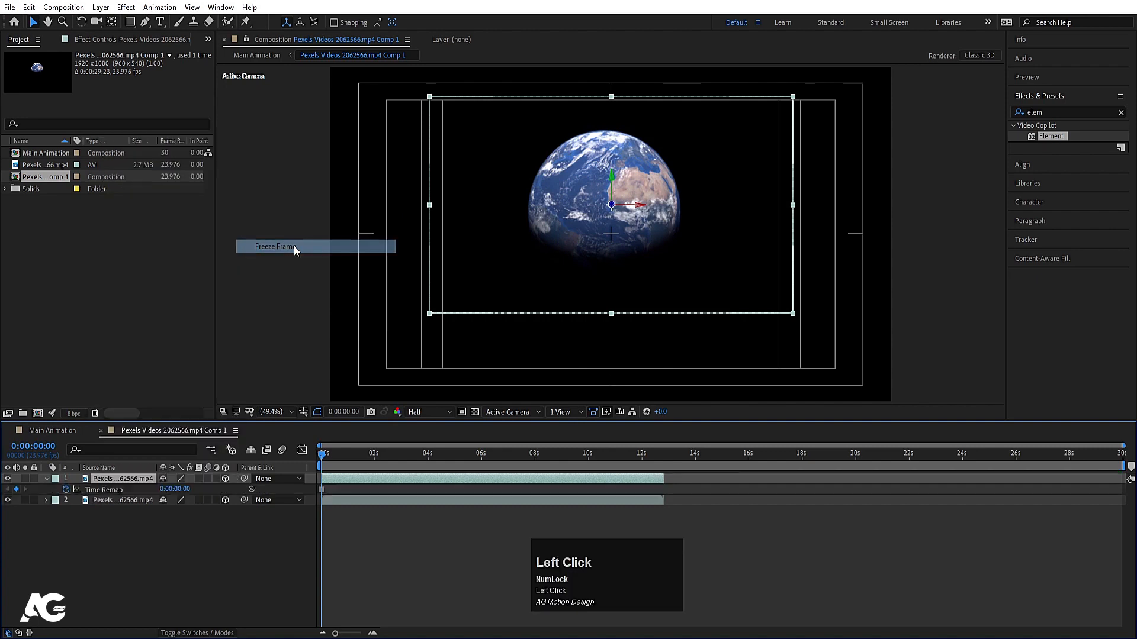
At the ending Scale keyframe, 0:00:07:21, remove the Scale animation from the unfrozen Earth layer, holding it at 87%.
key("u")
key("u")
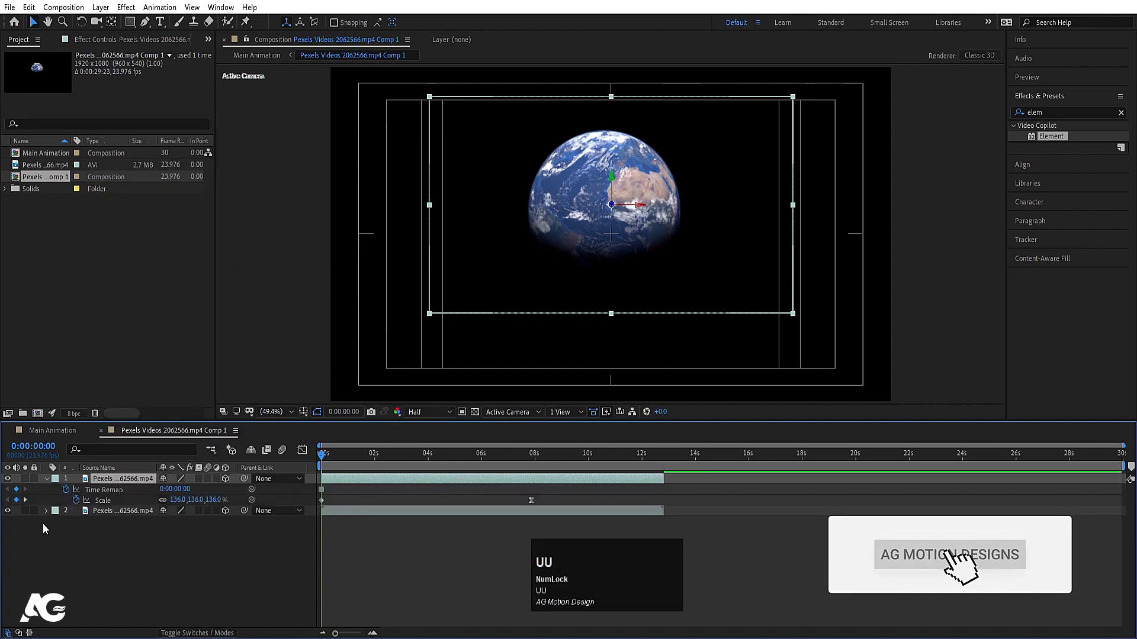
left_click(389, 454)
left_click_drag(389, 454, 531, 457)
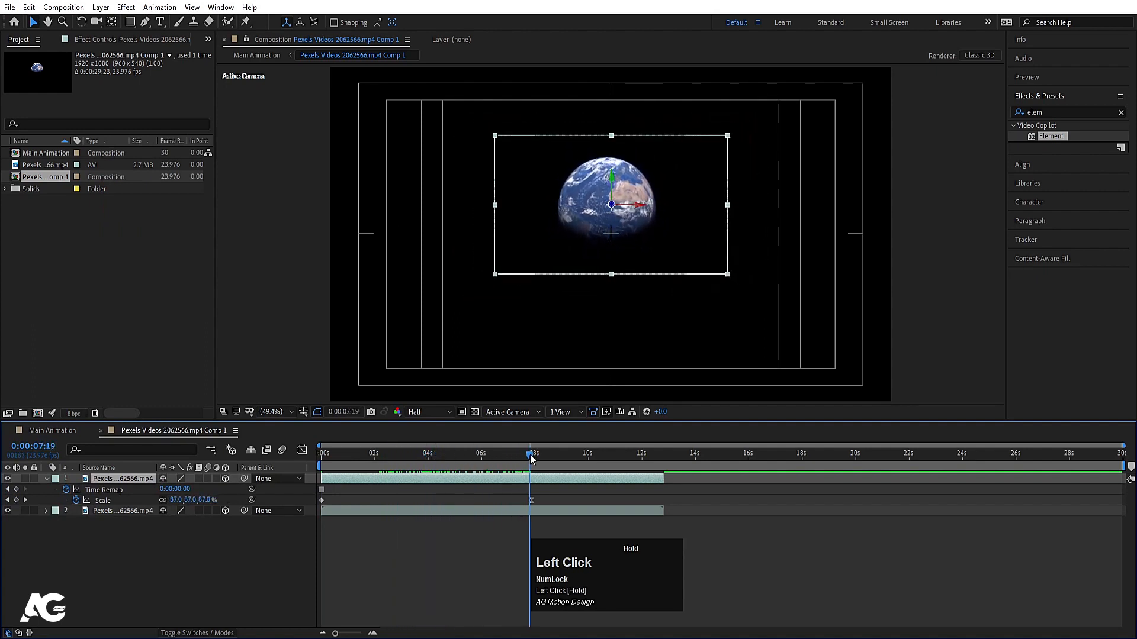
left_click(96, 509)
key("u")
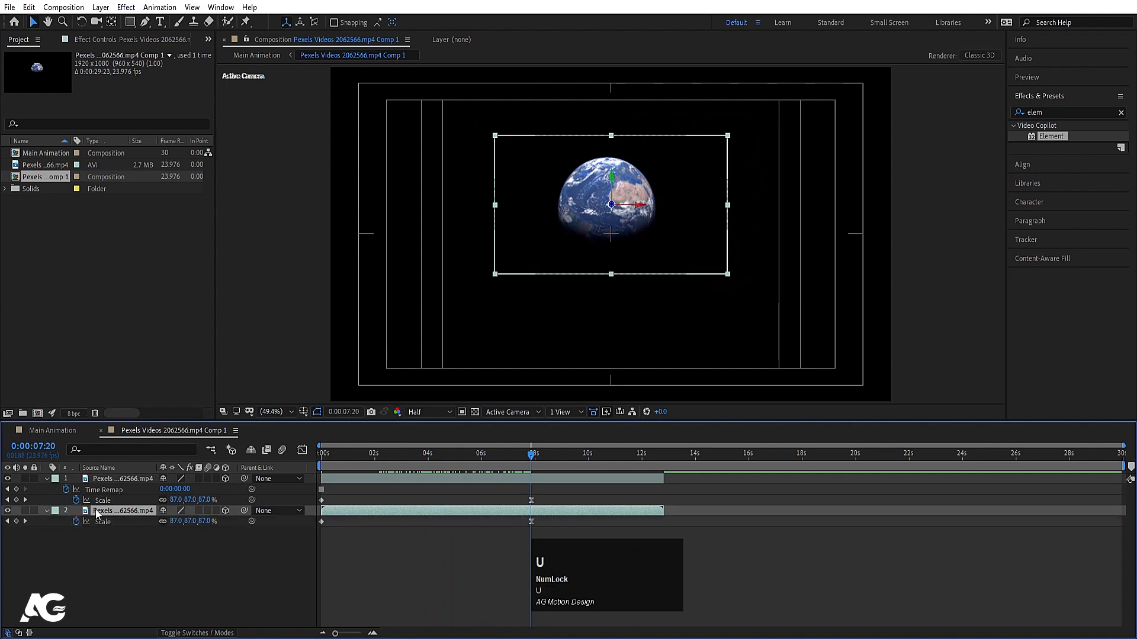
key("k")
left_click(117, 522)
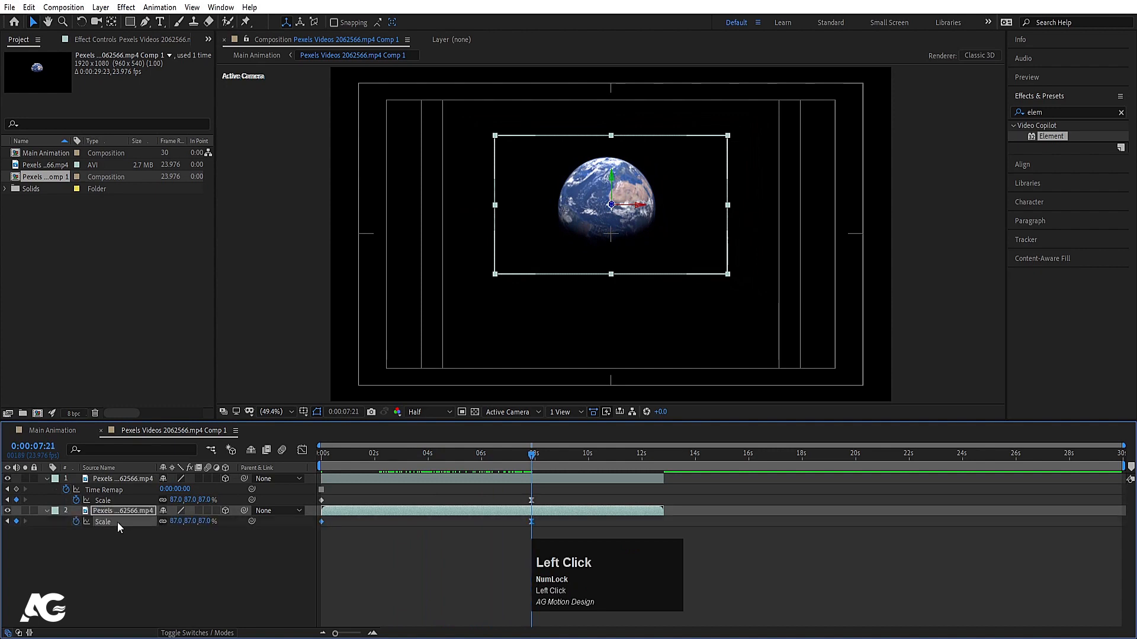
key("Delete")
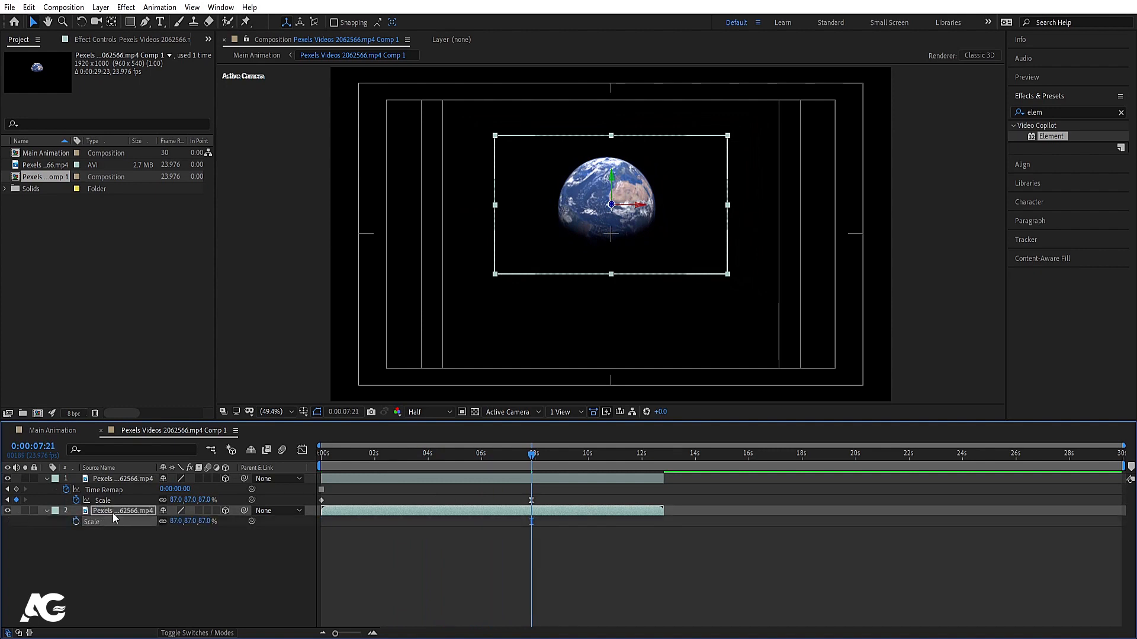
Place the unfrozen Earth layer above the frozen one, start it at 0:00:07:21, and preview the transition.
left_click_drag(113, 513, 117, 478)
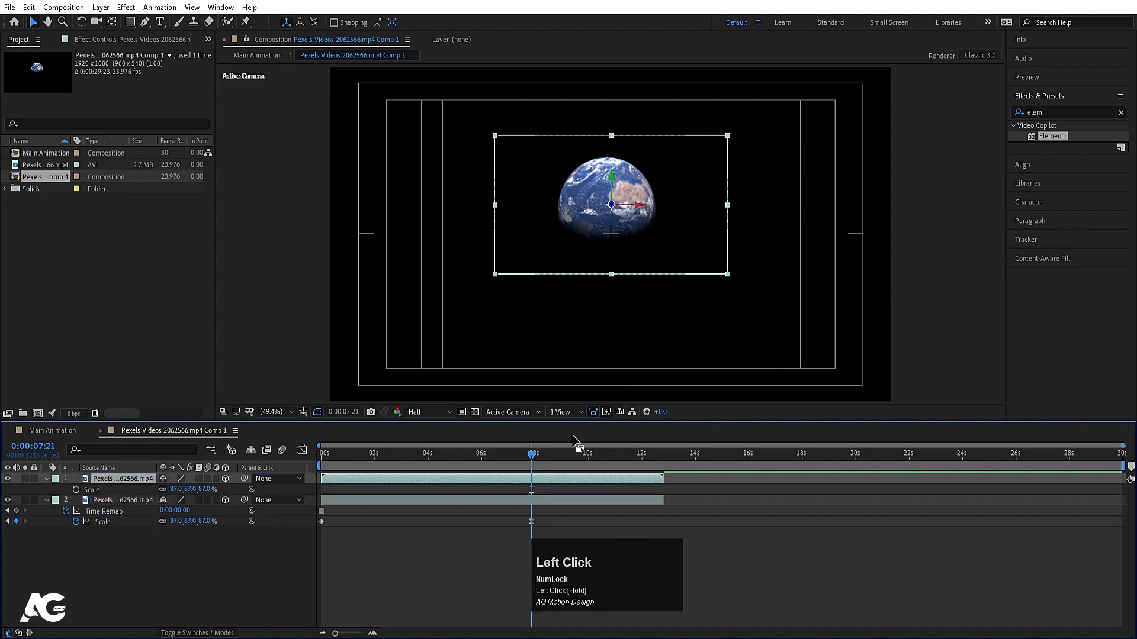
key("bracketleft")
key("space")
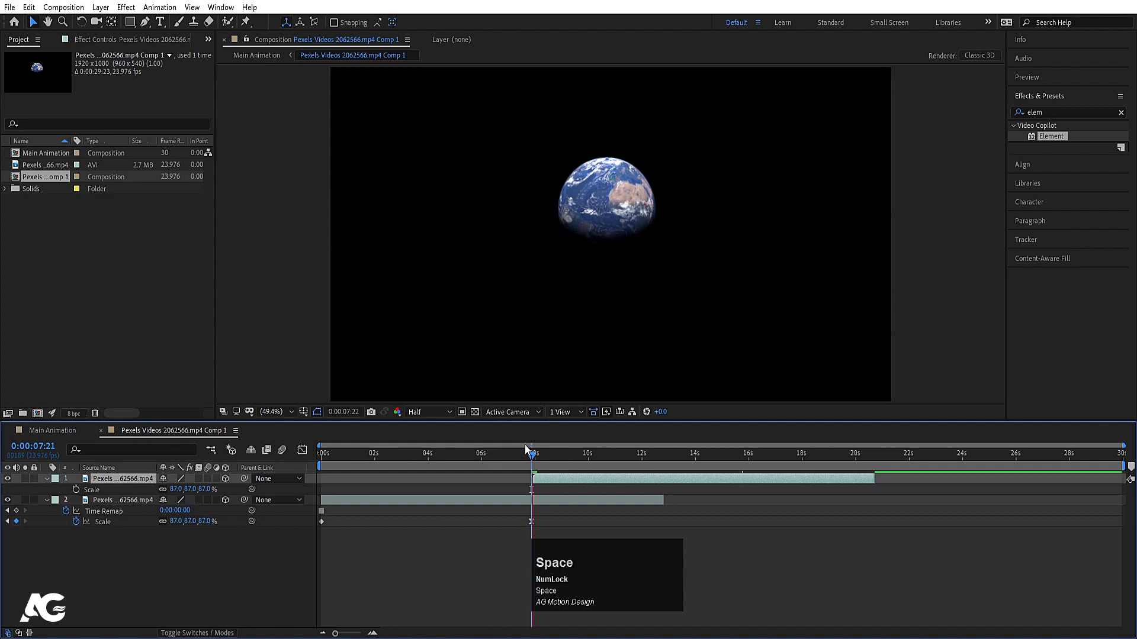
key("space")
left_click_drag(531, 453, 89, 484)
key("space")
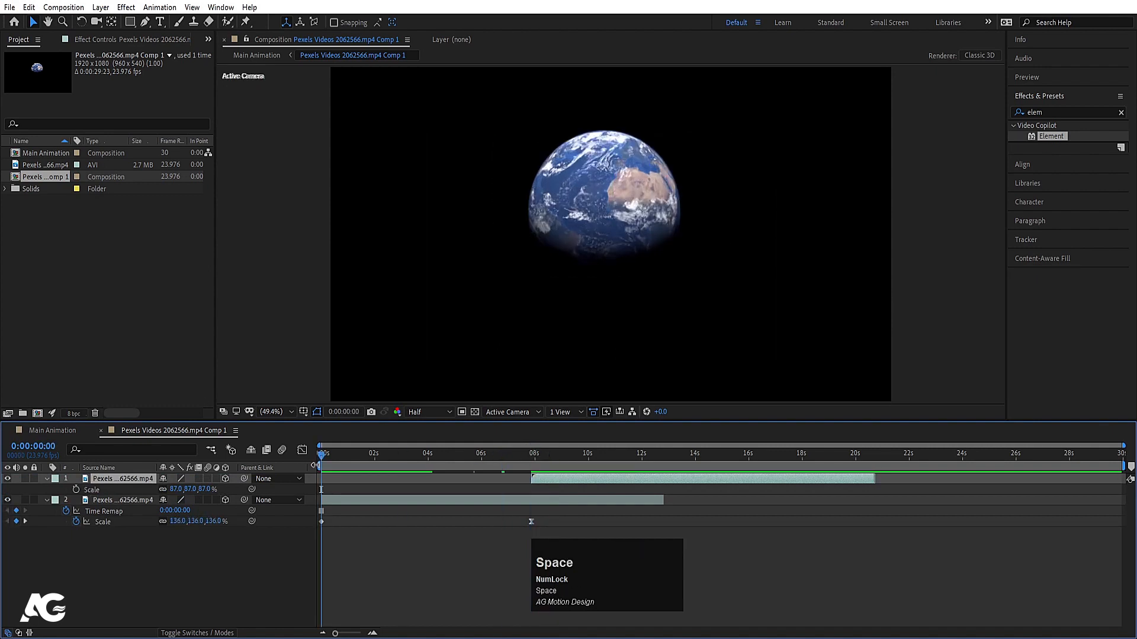
left_click(520, 453)
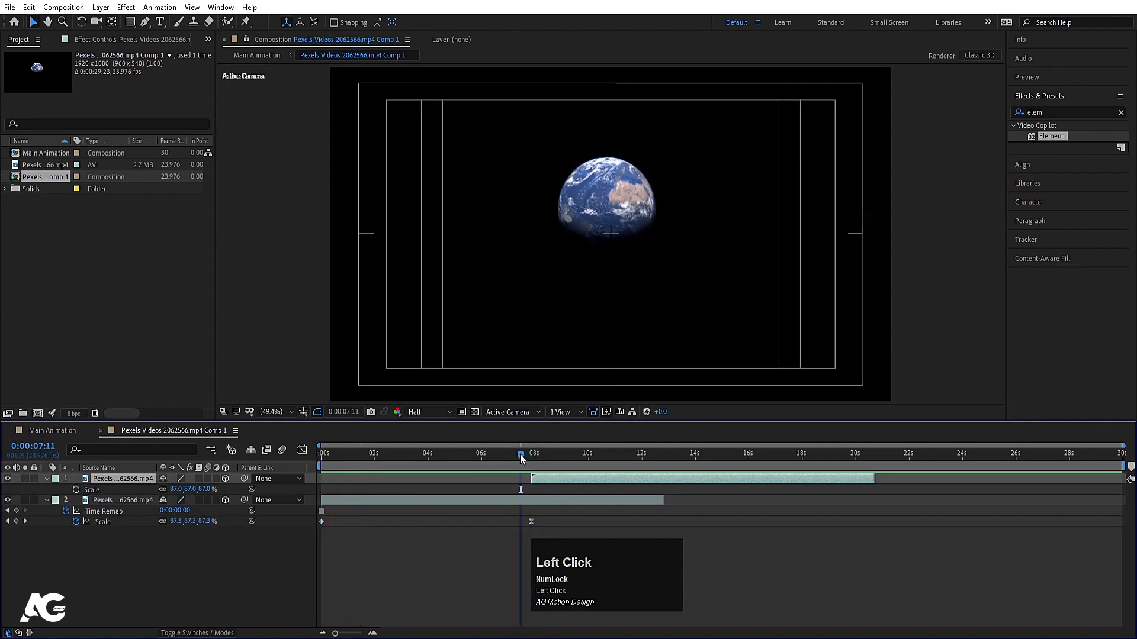
key("space")
left_click_drag(529, 468, 520, 463)
Return to the Main Animation composition and preview the camera flight from the start through the arrival at the Earth.
left_click(48, 431)
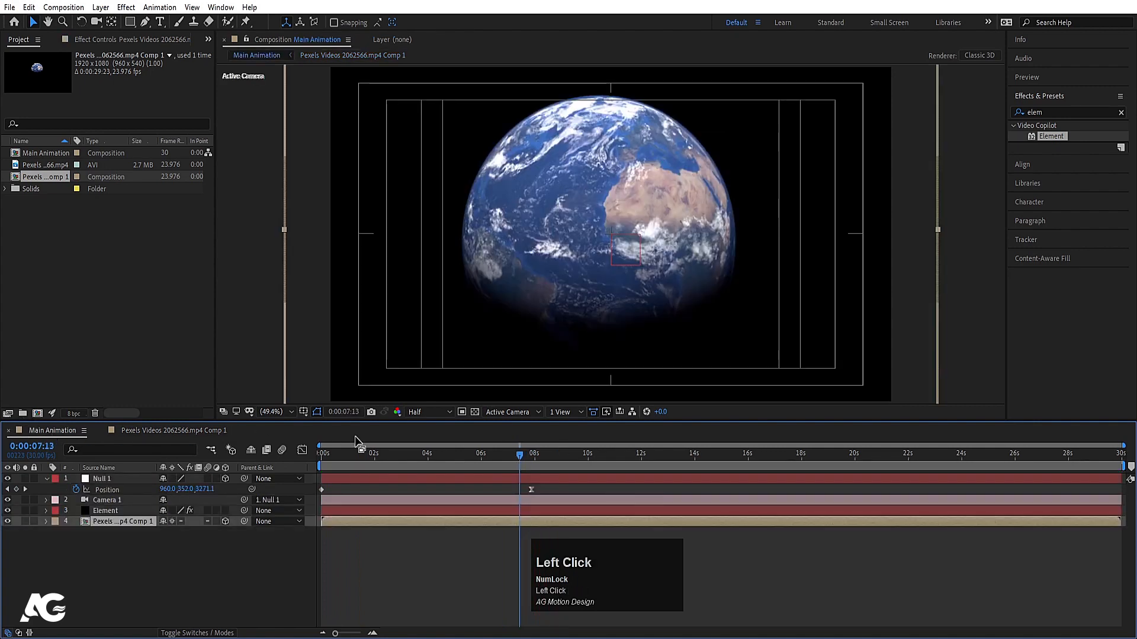
key("space")
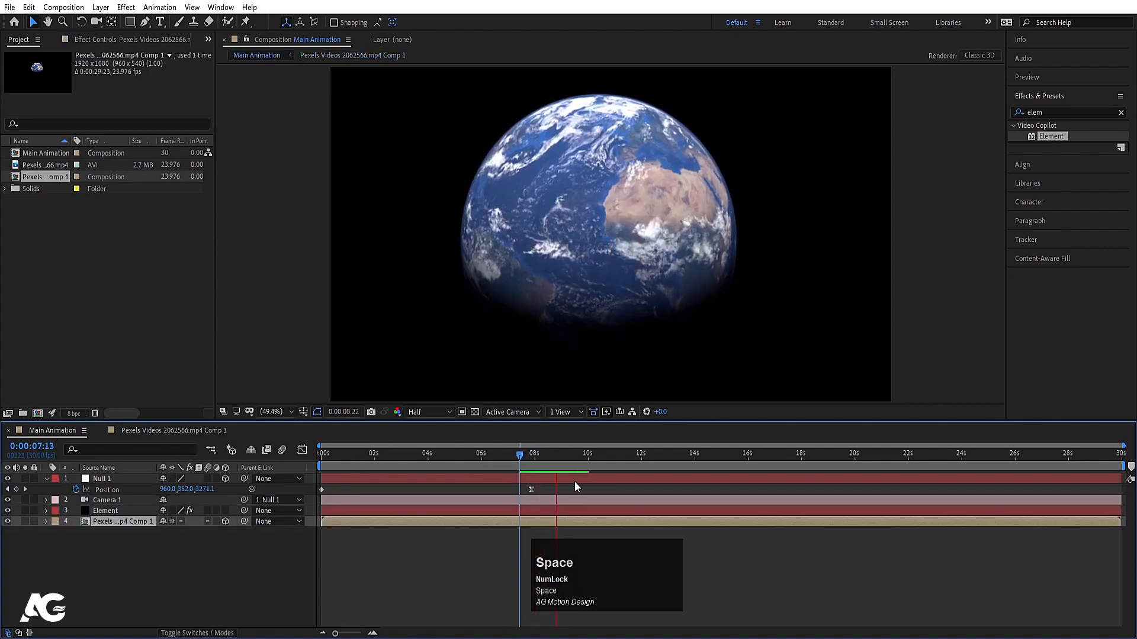
left_click_drag(519, 456, 290, 450)
key("space")
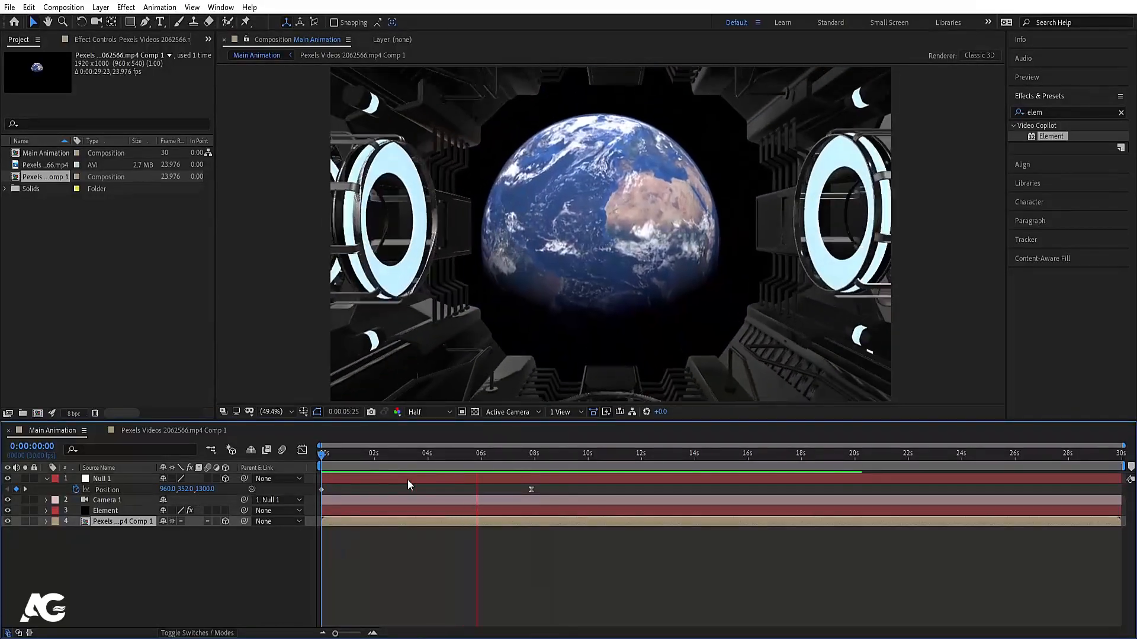
key("space")
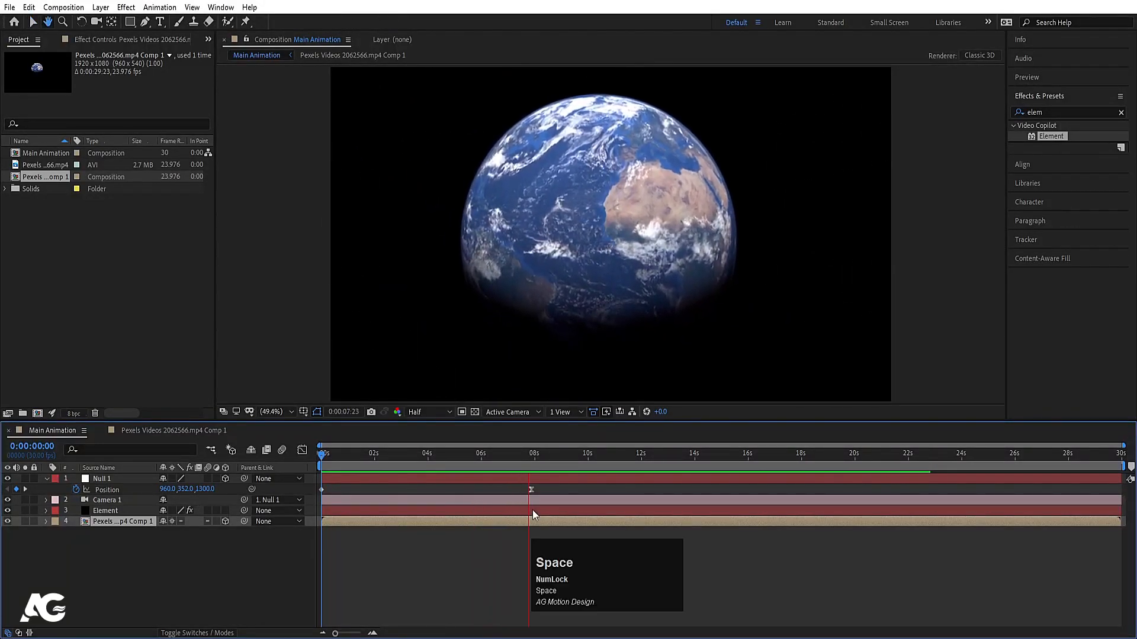
Set the Main Animation preview resolution to Full and inspect the Earth in the maximized viewer.
key("grave")
key("grave")
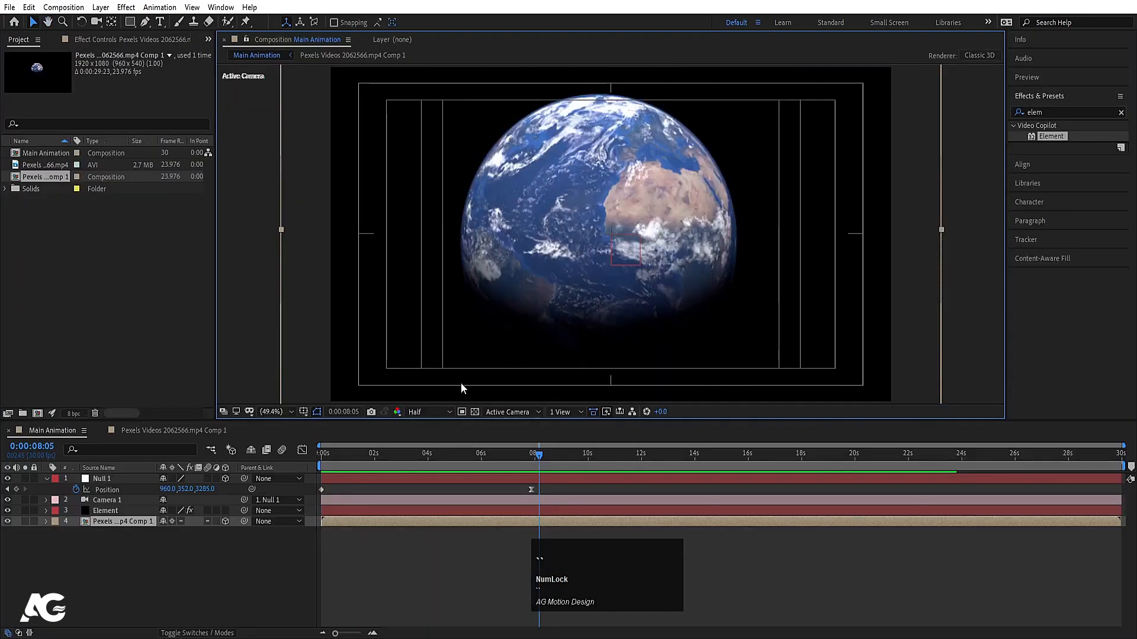
left_click(441, 411)
left_click(422, 437)
key("grave")
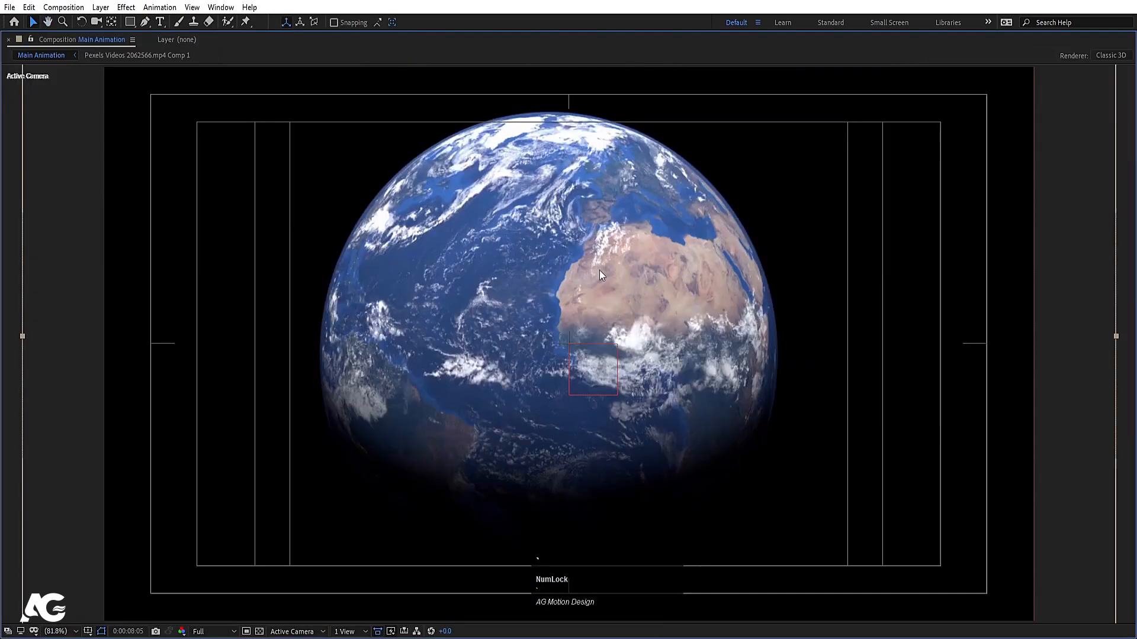
key("grave")
At 0:00:04:20, open the Element layer's Scene Setup and expand the BackLight_Environment folder in the environment presets.
left_click_drag(510, 453, 445, 454)
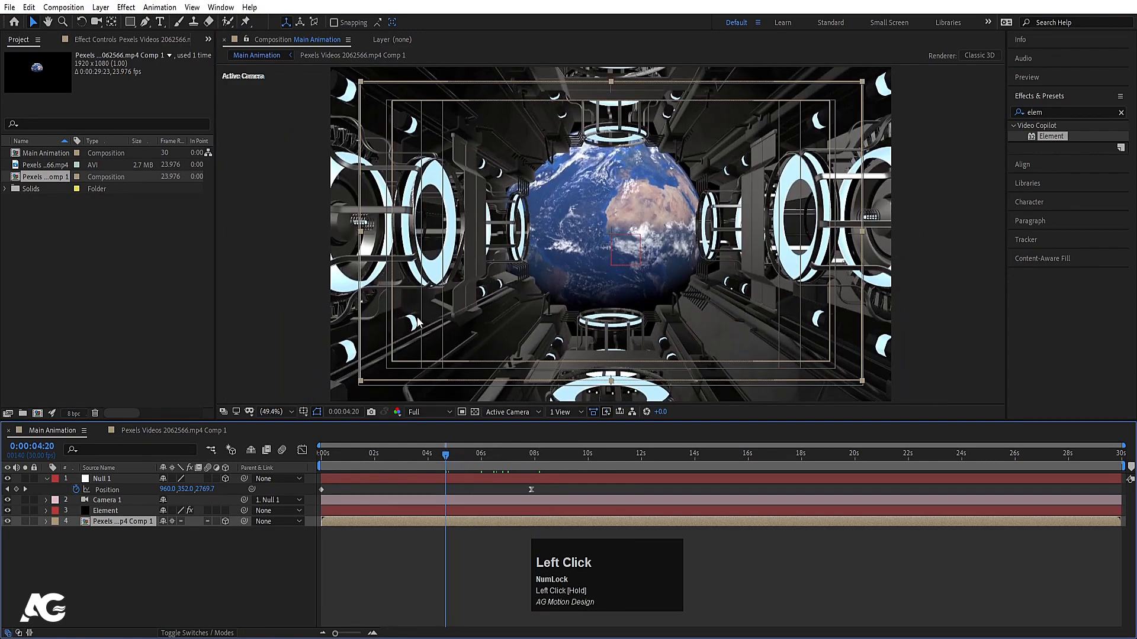
left_click(133, 509)
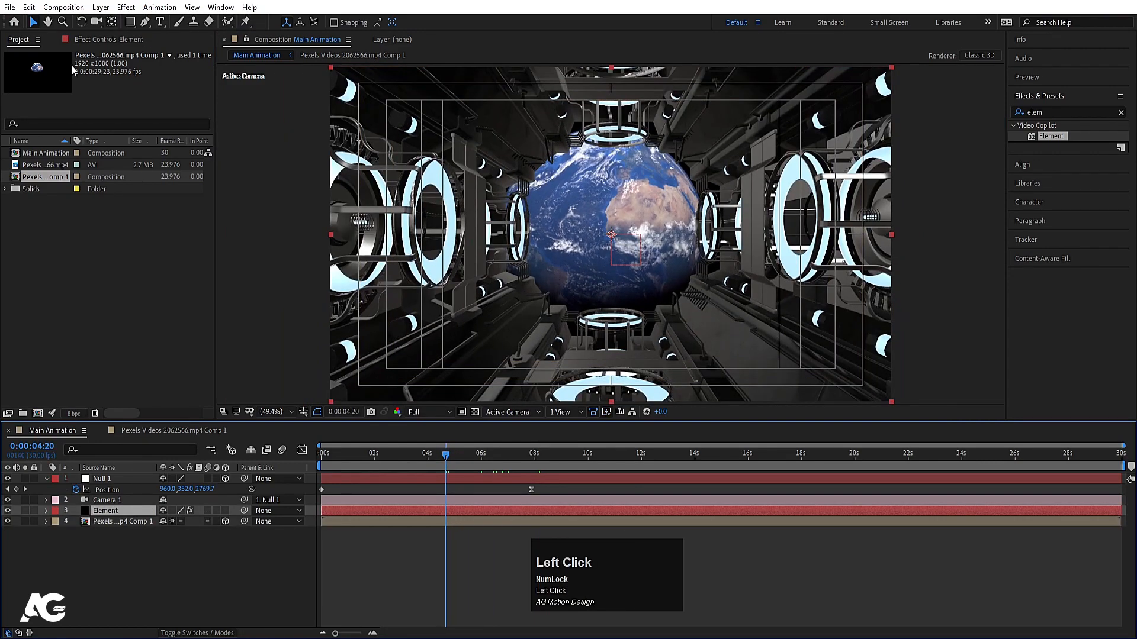
left_click(82, 40)
left_click(79, 92)
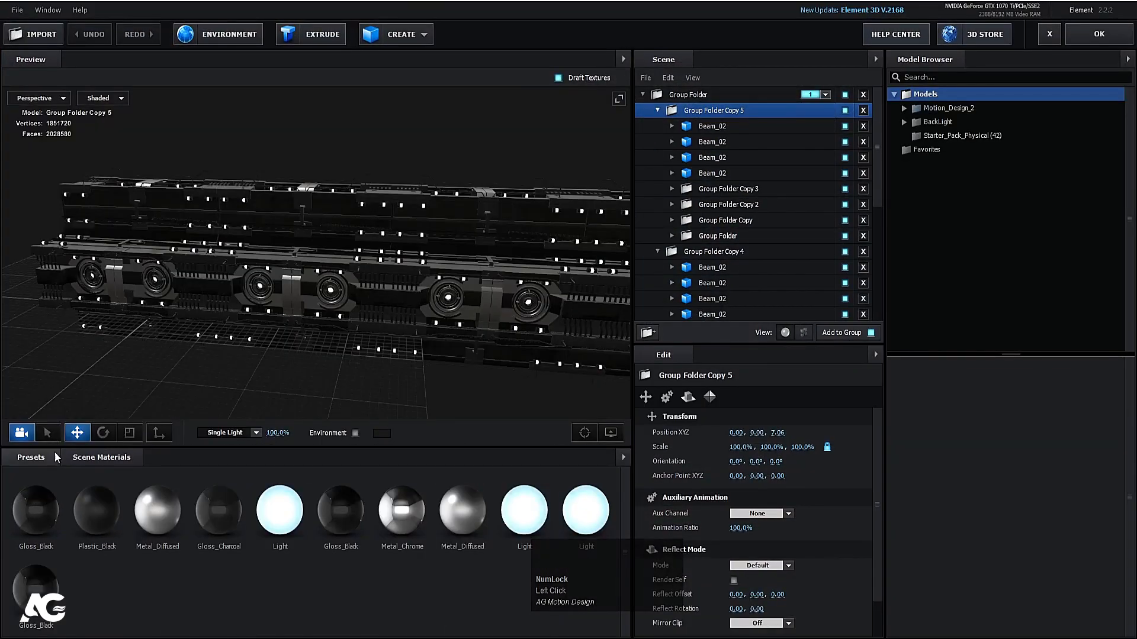
left_click(48, 460)
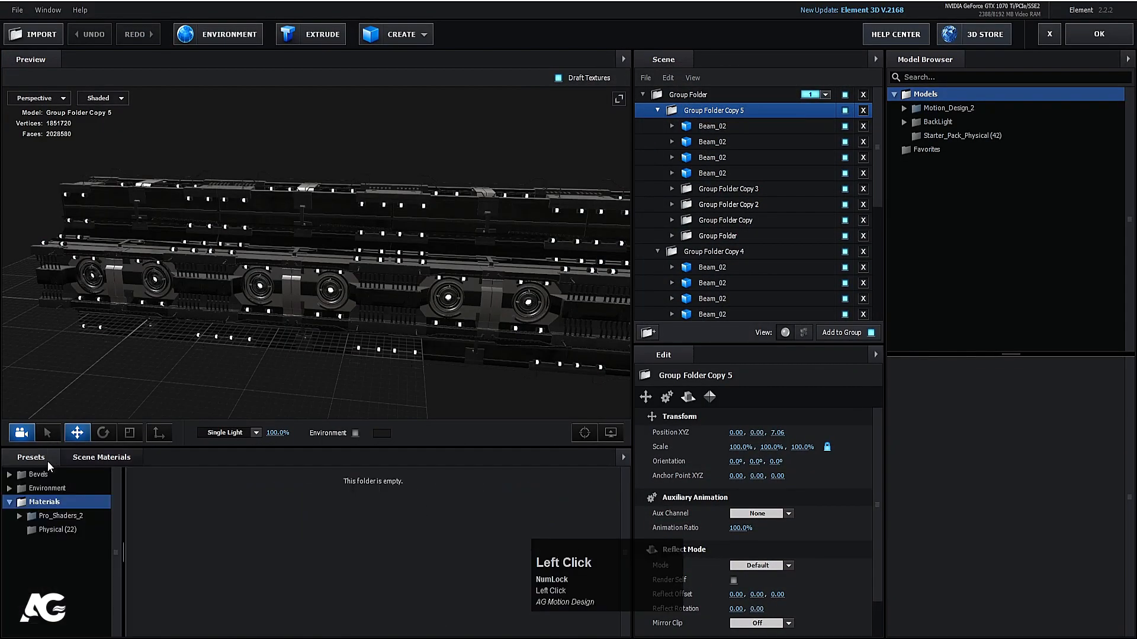
left_click(37, 489)
left_click(52, 502)
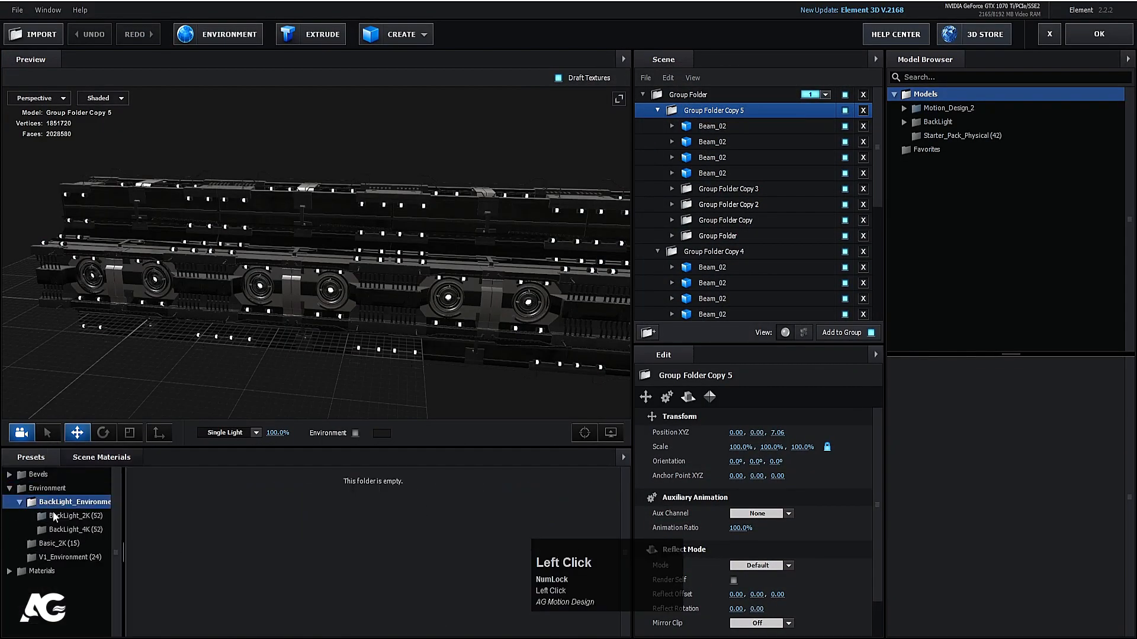
Try the BackLight_2K_08 and BackLight_2K_14 environment presets on the scene and check the composition at an earlier frame.
left_click(52, 516)
left_click(246, 554)
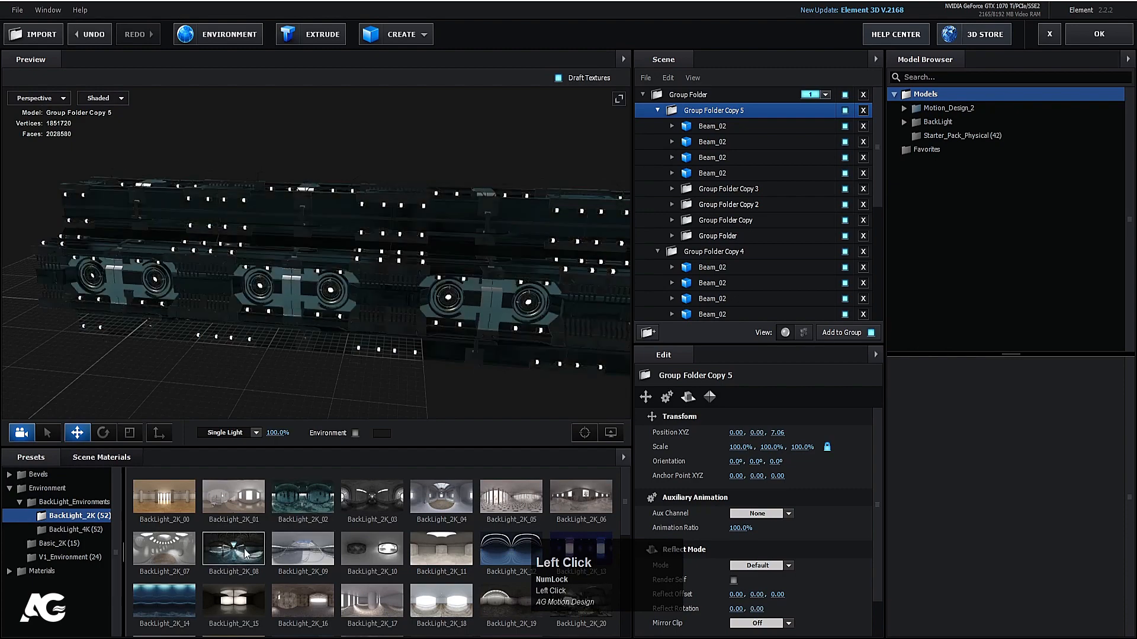
left_click(175, 591)
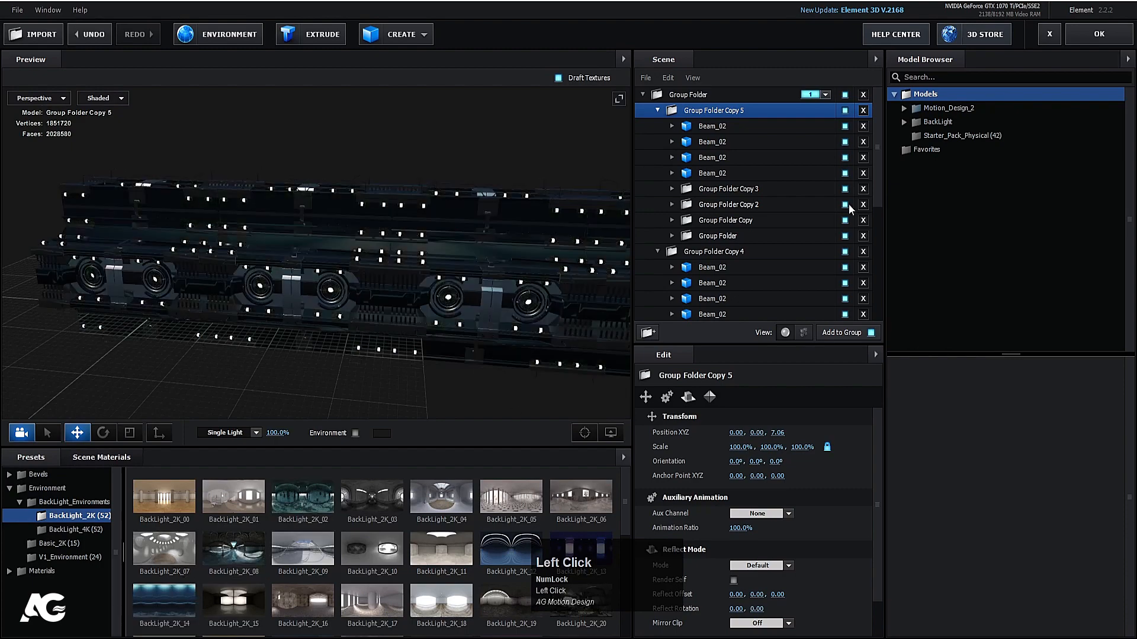
left_click(1084, 48)
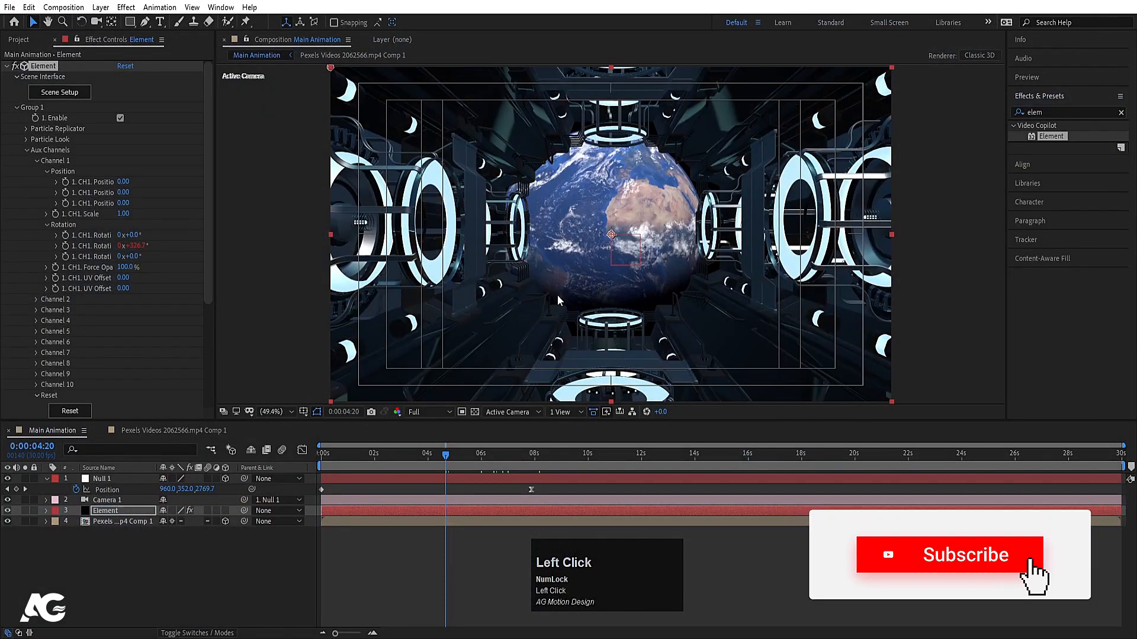
left_click(417, 455)
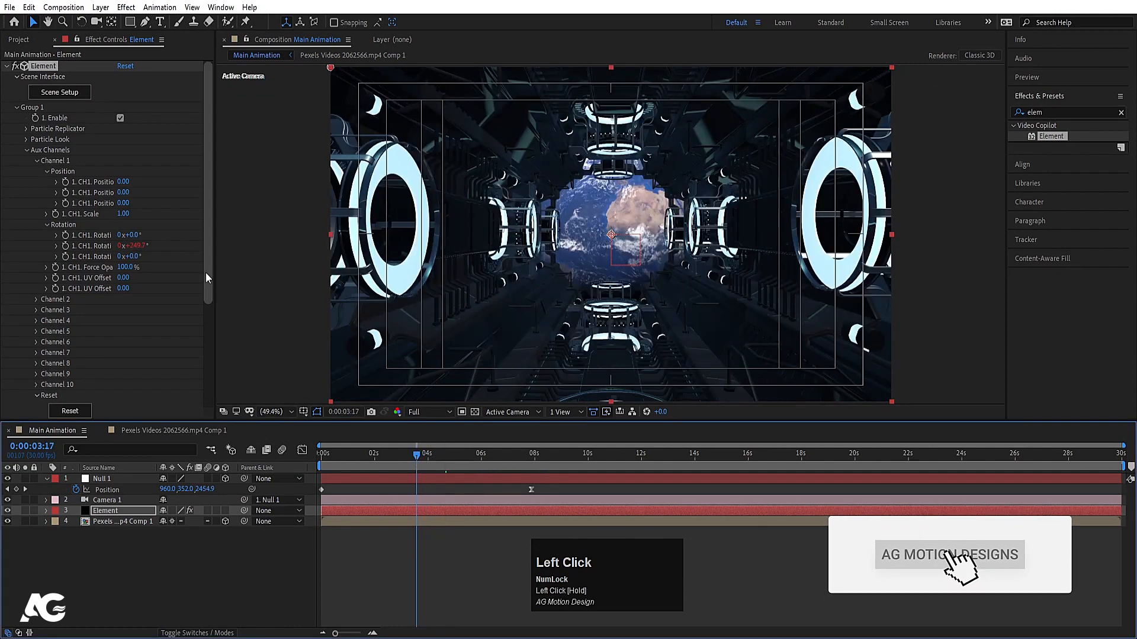
Apply the BackLight_2K_02 environment preset in the Element scene setup, accept it, and collapse the Group 1 settings.
left_click(72, 119)
left_click(59, 93)
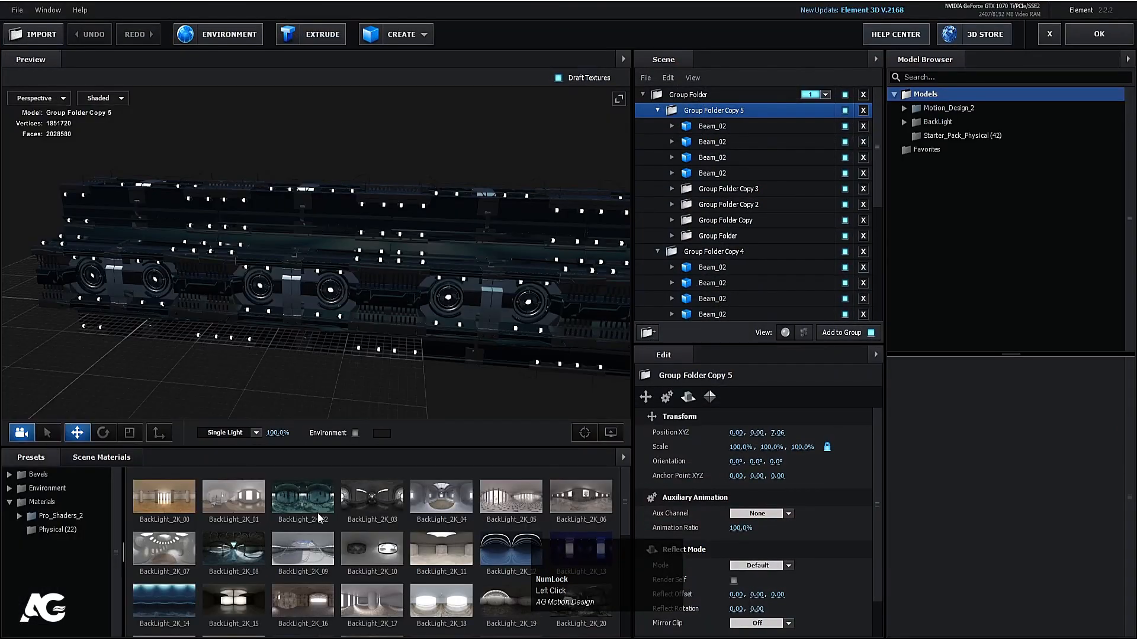
left_click(320, 518)
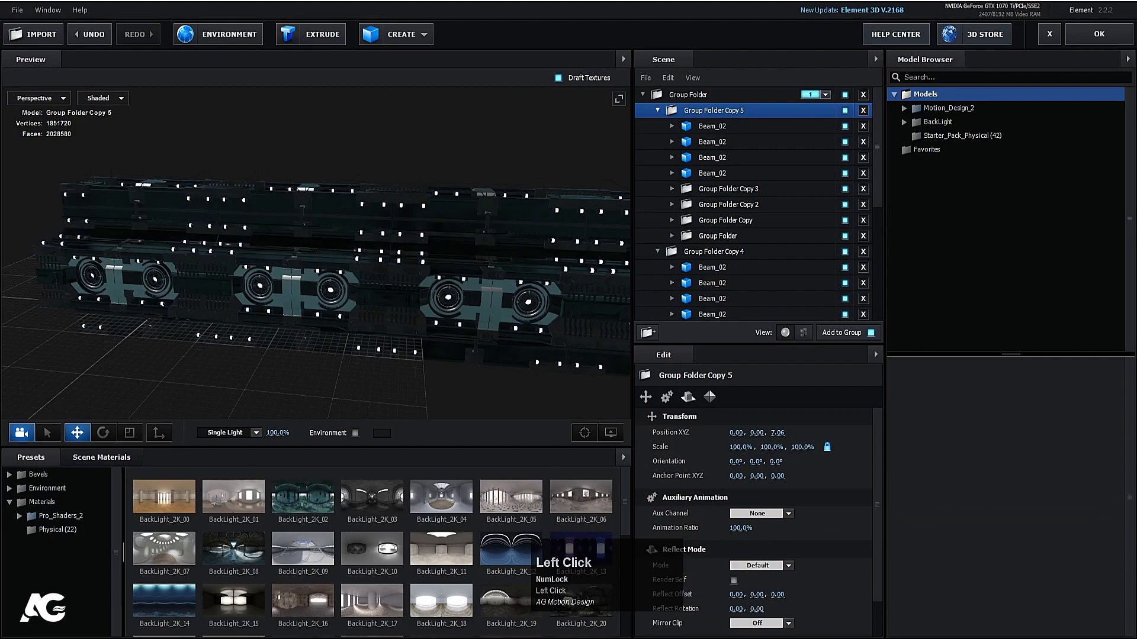
left_click(1098, 37)
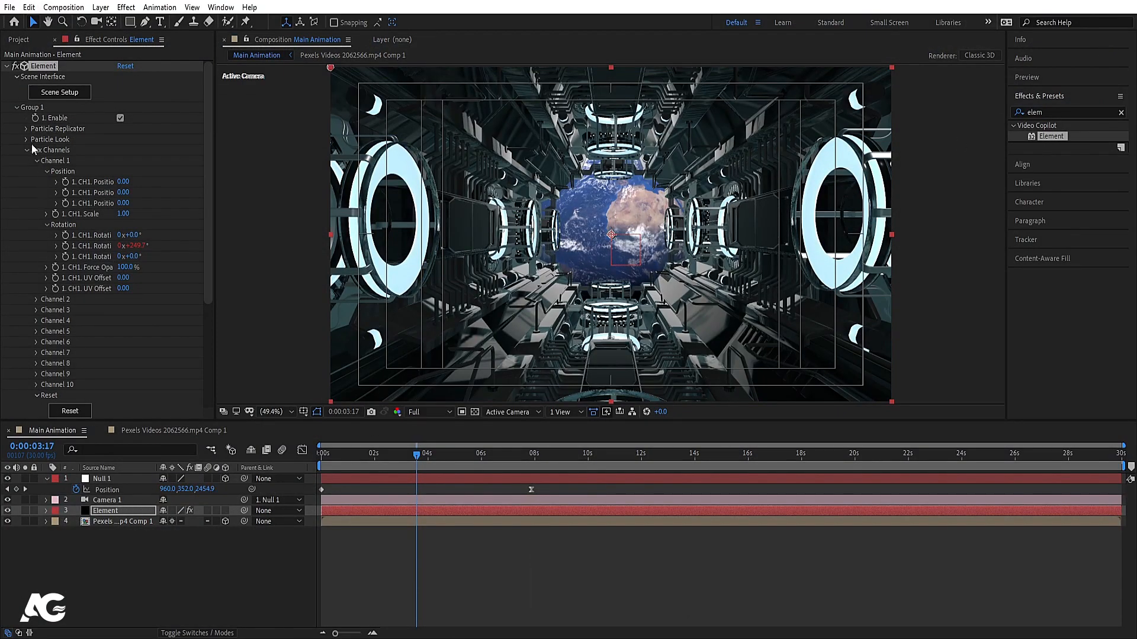
left_click(16, 108)
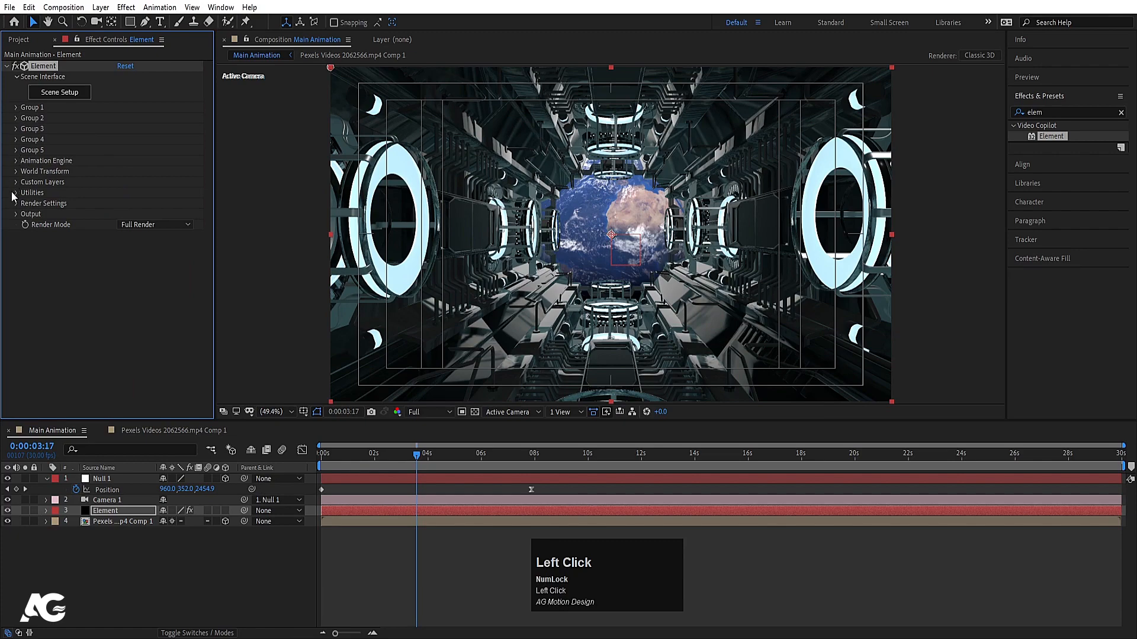
Turn on depth of field for Camera 1 and set its aperture to 40 pixels.
left_click_drag(366, 463, 102, 500)
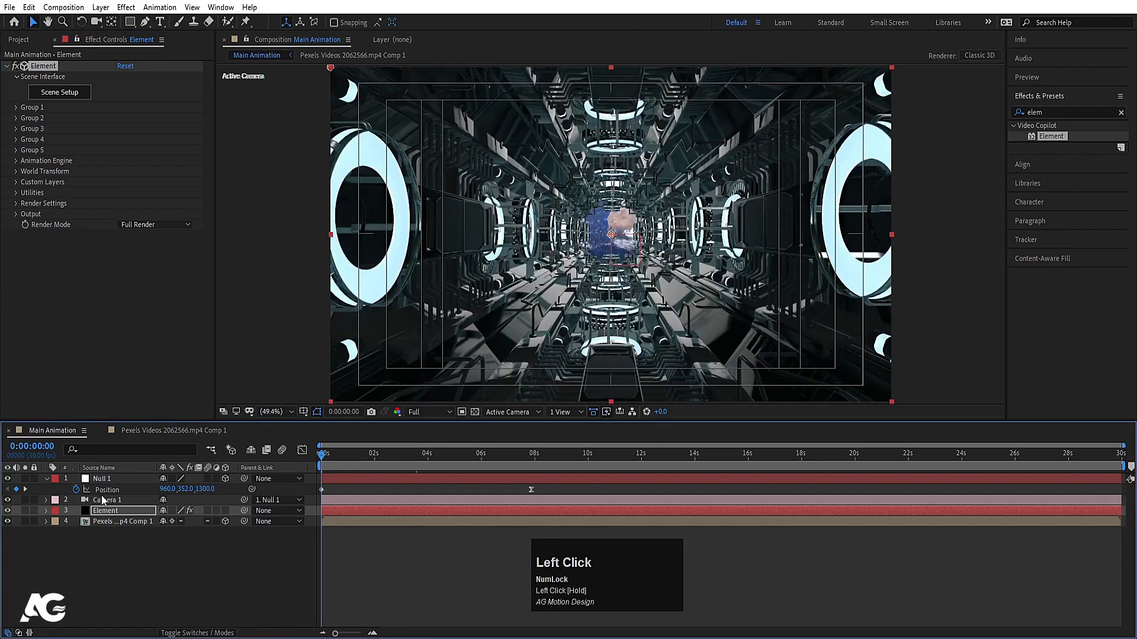
left_click(98, 499)
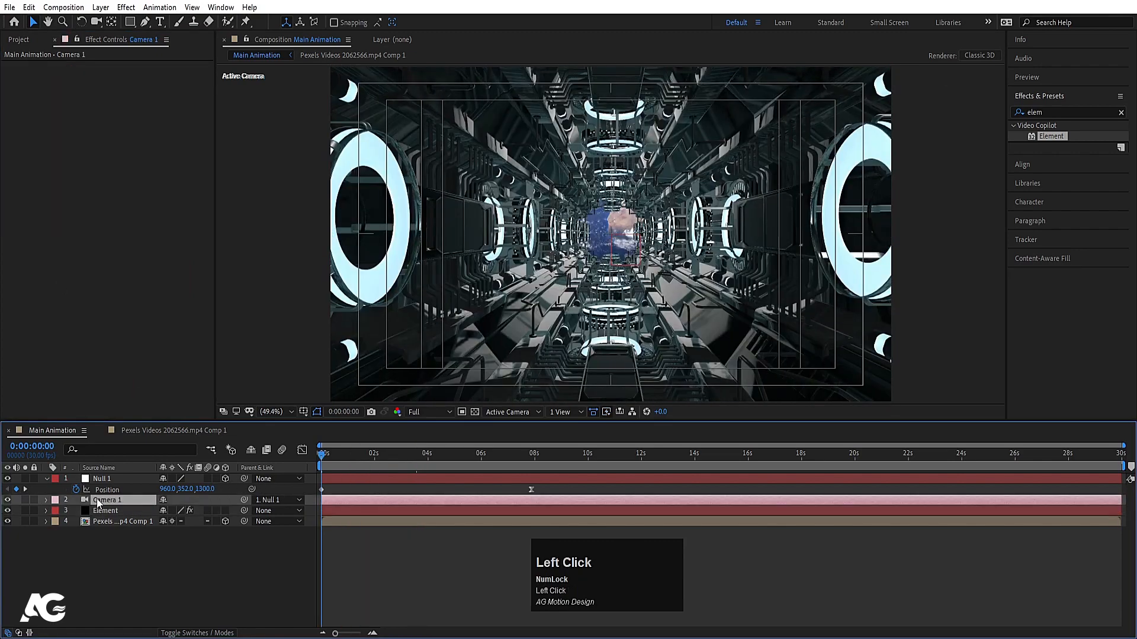
key("a")
key("a")
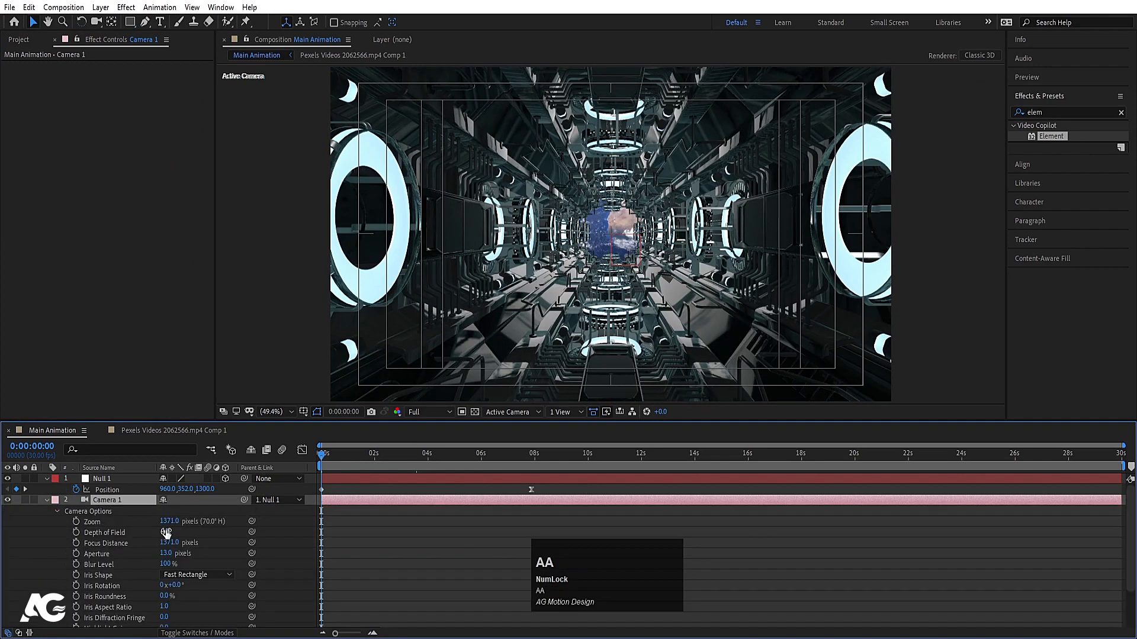
left_click(163, 533)
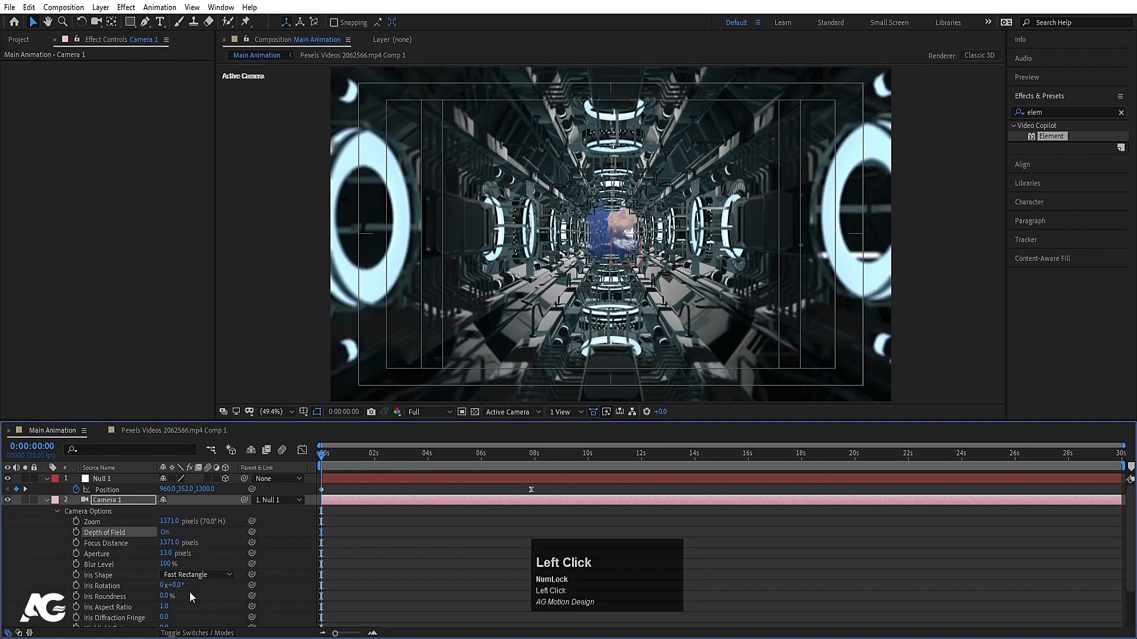
left_click(167, 552)
type("40")
key("Return")
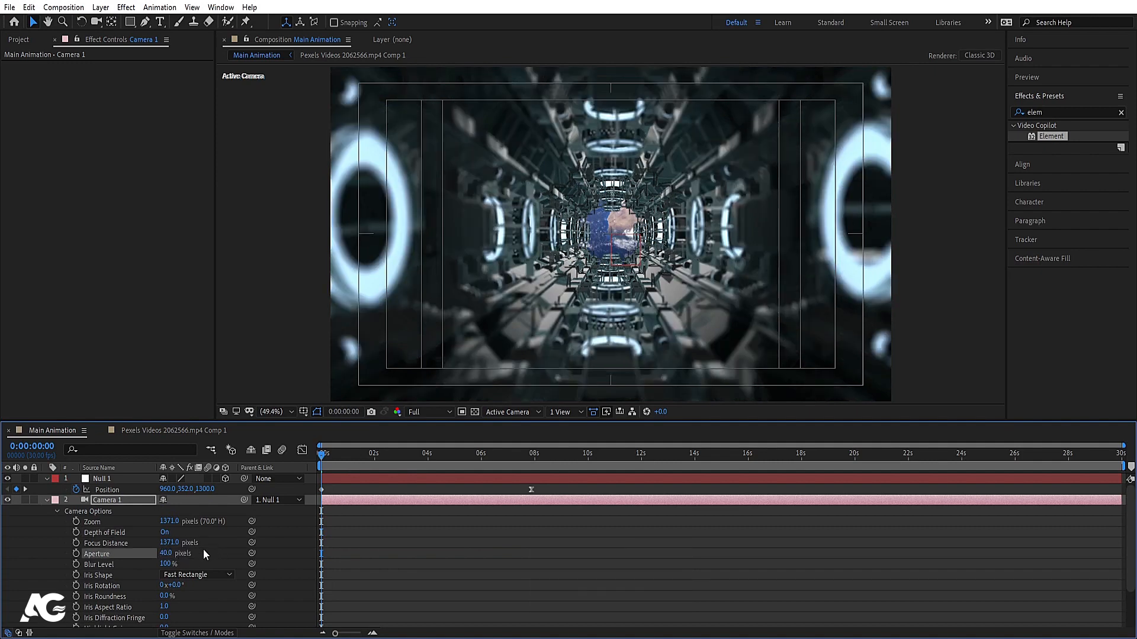
Try a focus distance of 1100 pixels for Camera 1.
left_click_drag(171, 544, 120, 554)
left_click(162, 543)
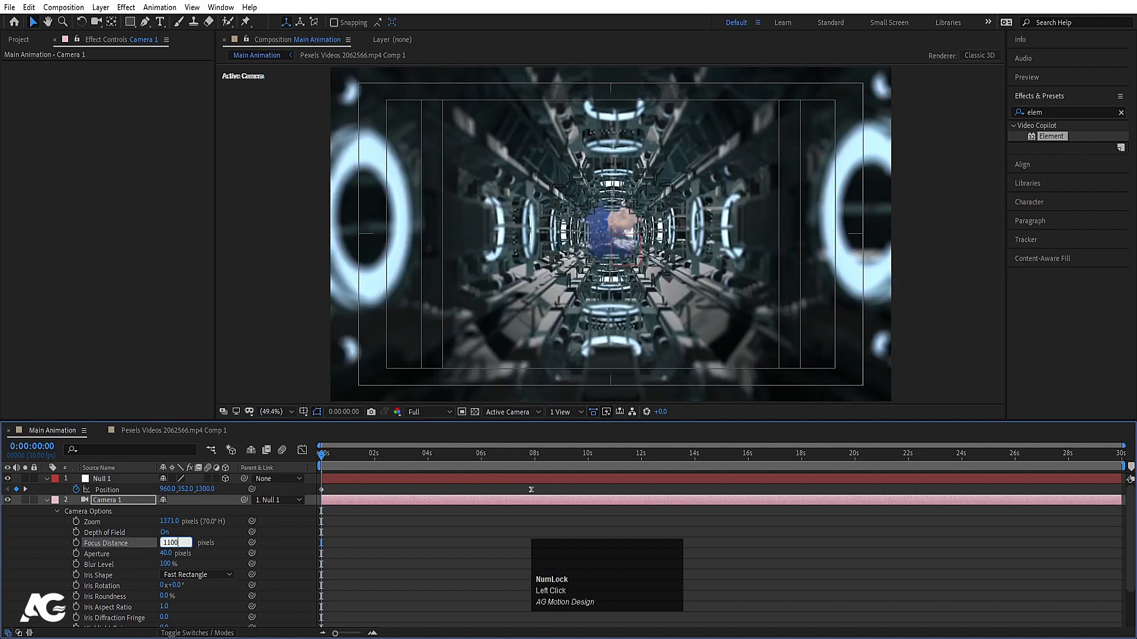
key("Return")
Set Camera 1's focus distance to 500 pixels and keyframe it at the start of the timeline.
left_click(170, 544)
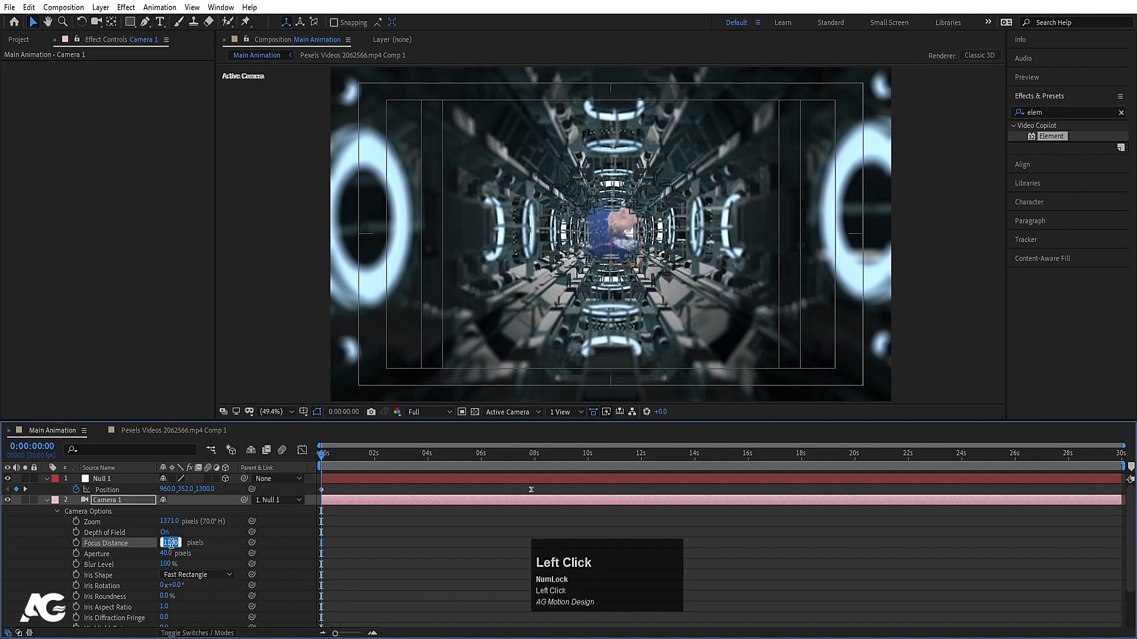
type("500")
key("Return")
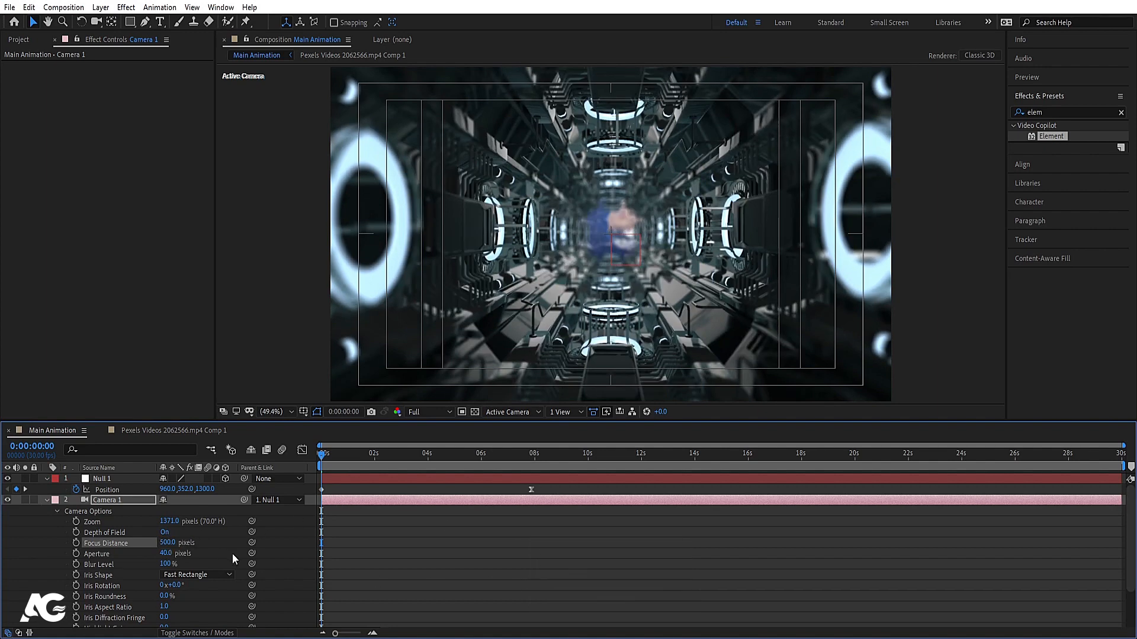
left_click(77, 543)
Preview the animation at Quarter resolution and add a Focus Distance keyframe at 0:00:05:16.
left_click(421, 415)
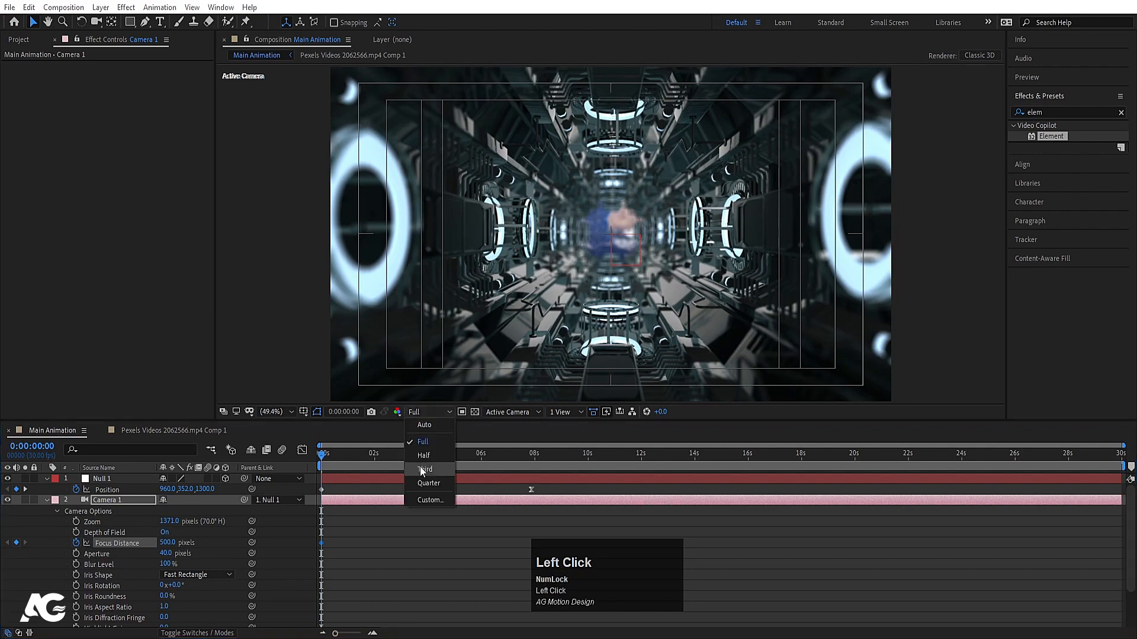
left_click(427, 489)
key("space")
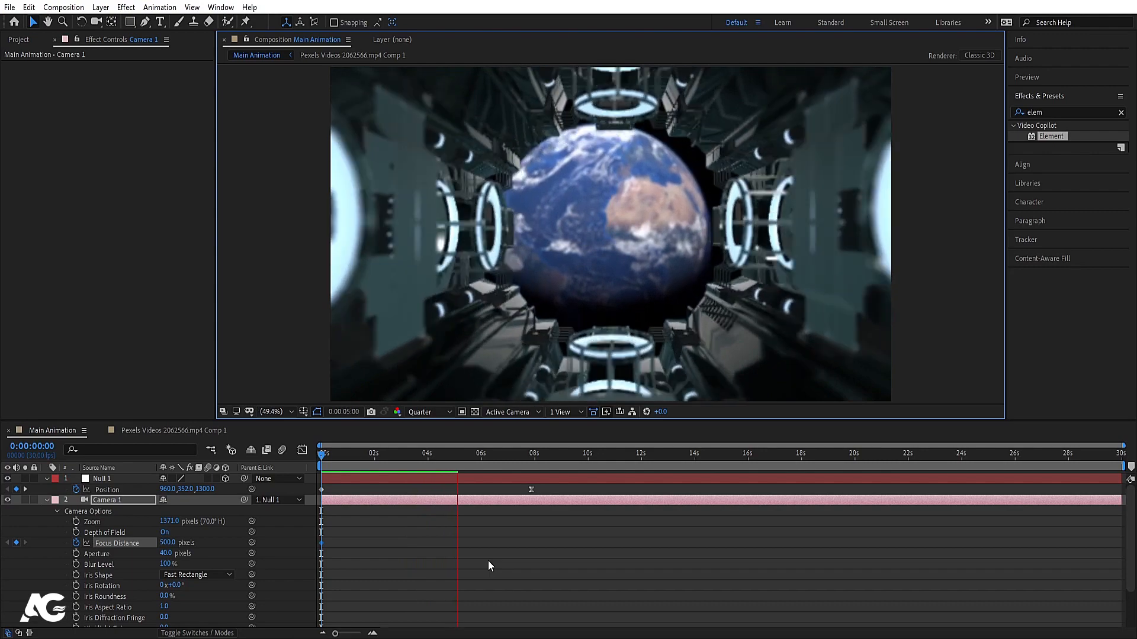
key("space")
left_click(16, 543)
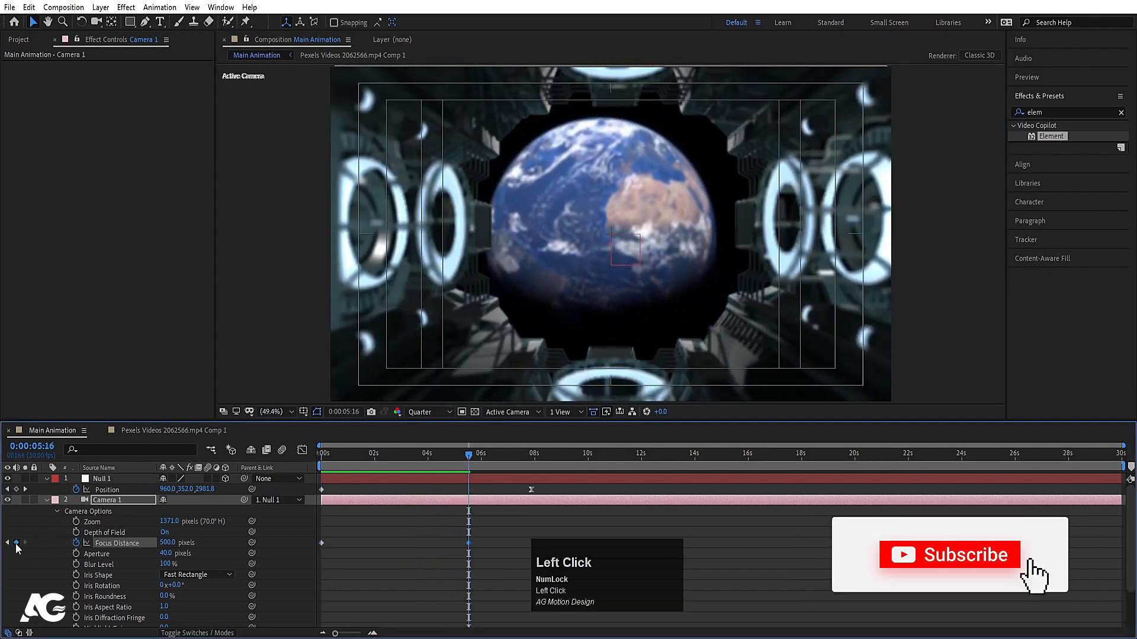
Using the Left view, set Camera 1's focus distance to 1020 pixels at 0:00:07:26 and ease the last two focus keyframes.
key("k")
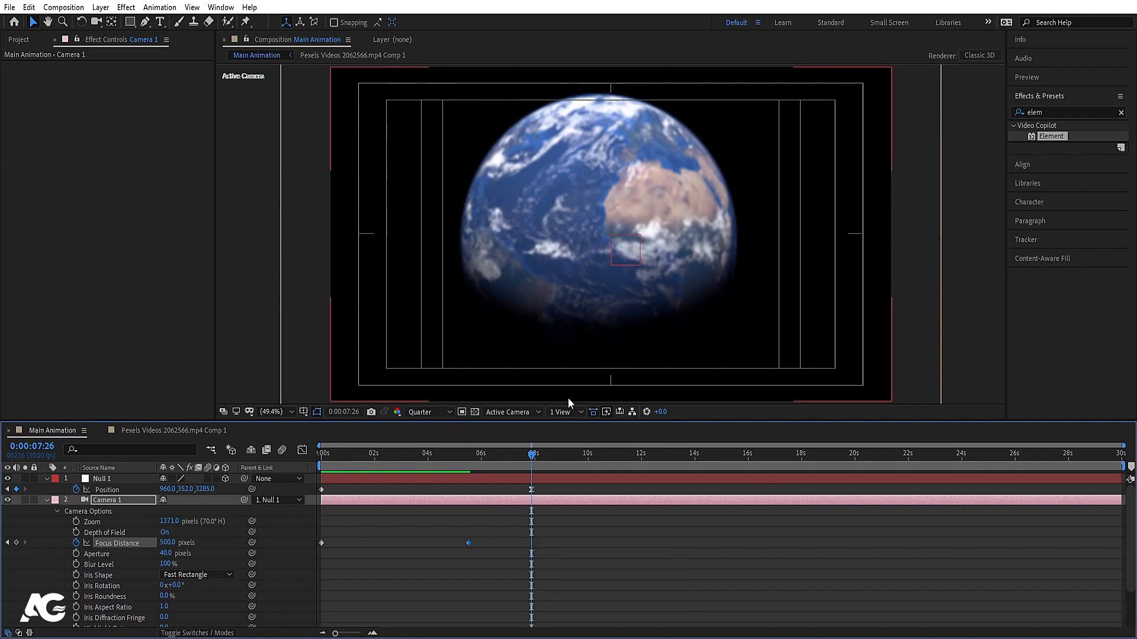
left_click(518, 412)
left_click(502, 472)
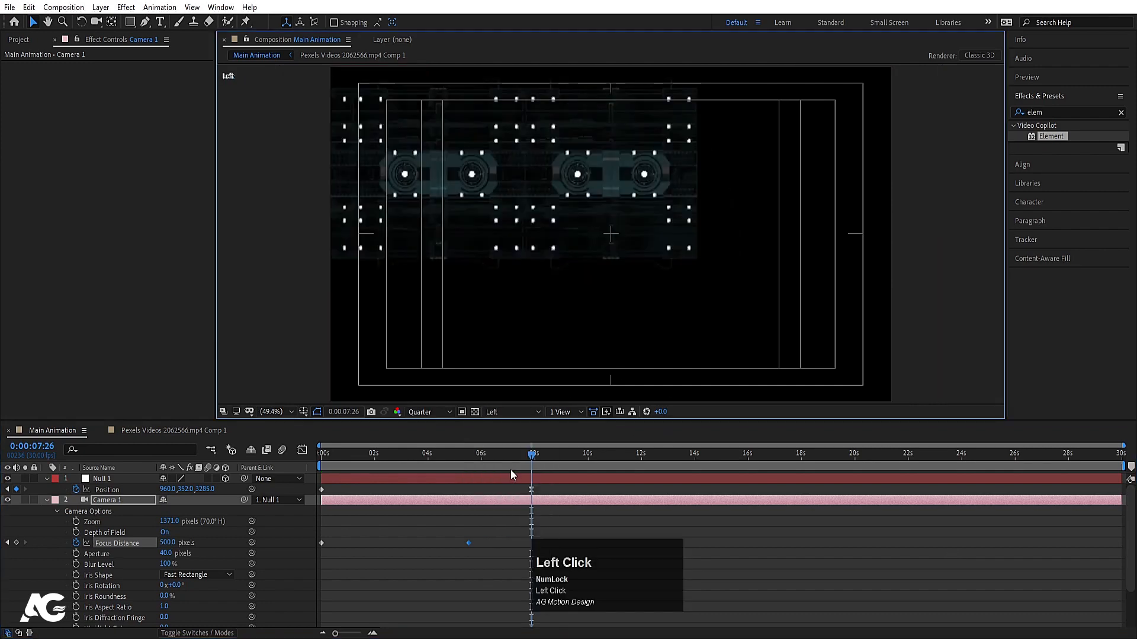
scroll(609, 304, "down", 6)
scroll(490, 228, "up", 2)
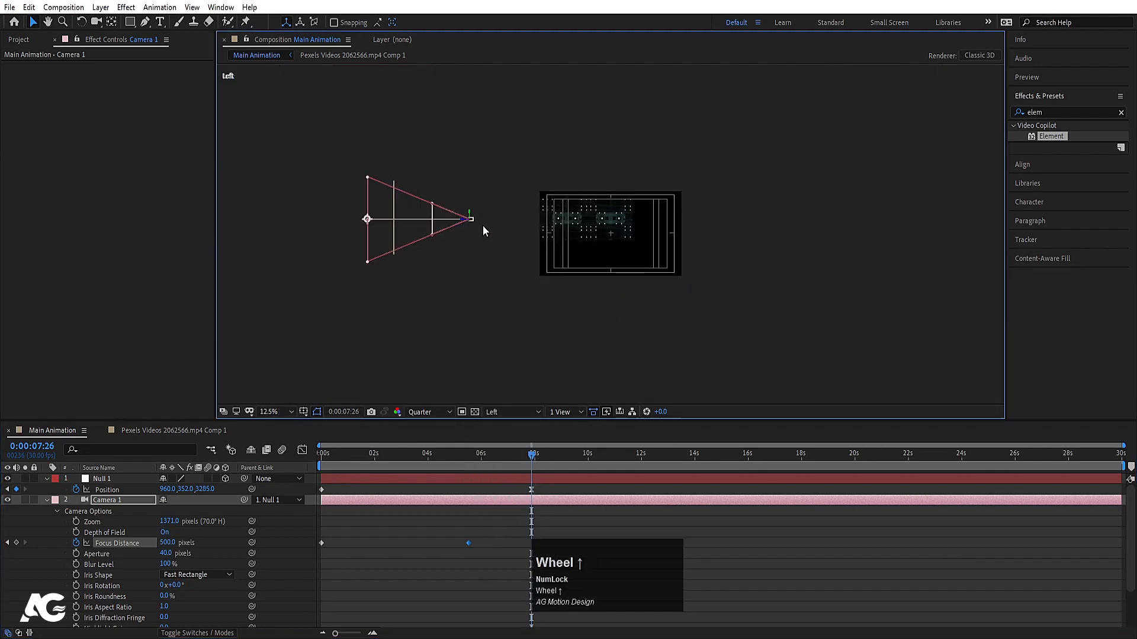
scroll(413, 221, "up", 1)
left_click(333, 222, "alt")
key("space")
left_click_drag(335, 252, 549, 331)
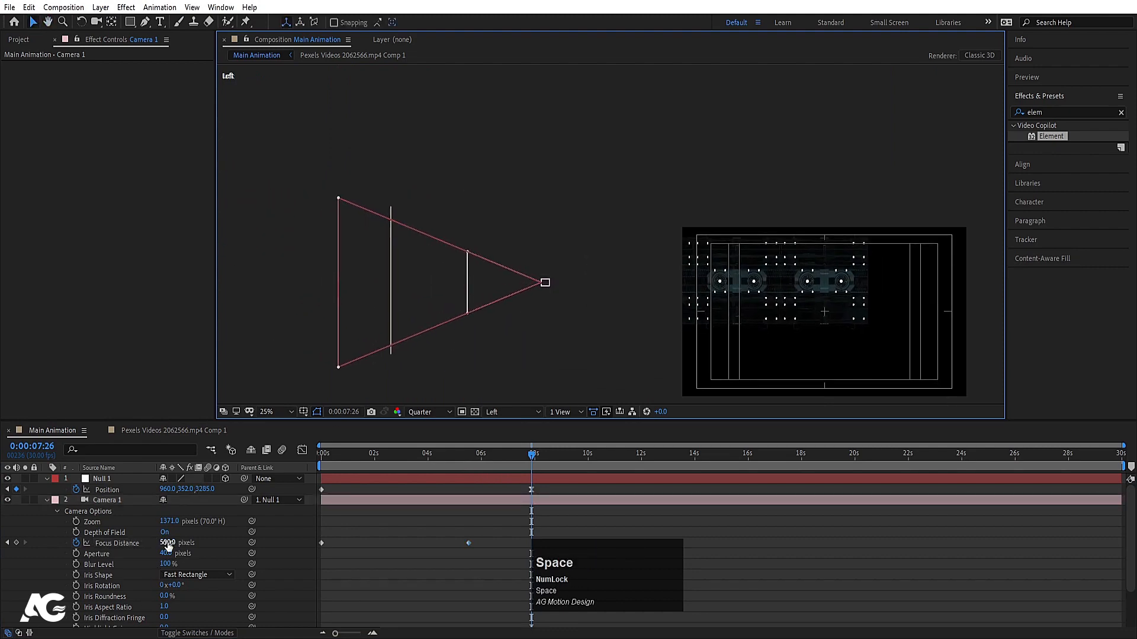
left_click_drag(168, 544, 187, 543)
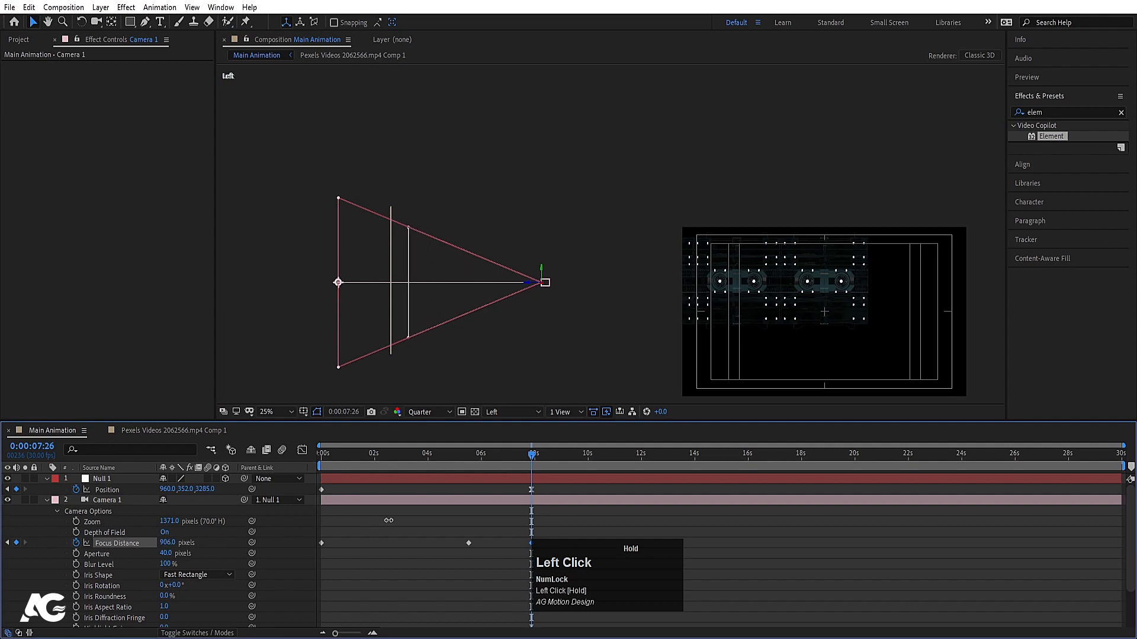
left_click_drag(388, 521, 426, 521)
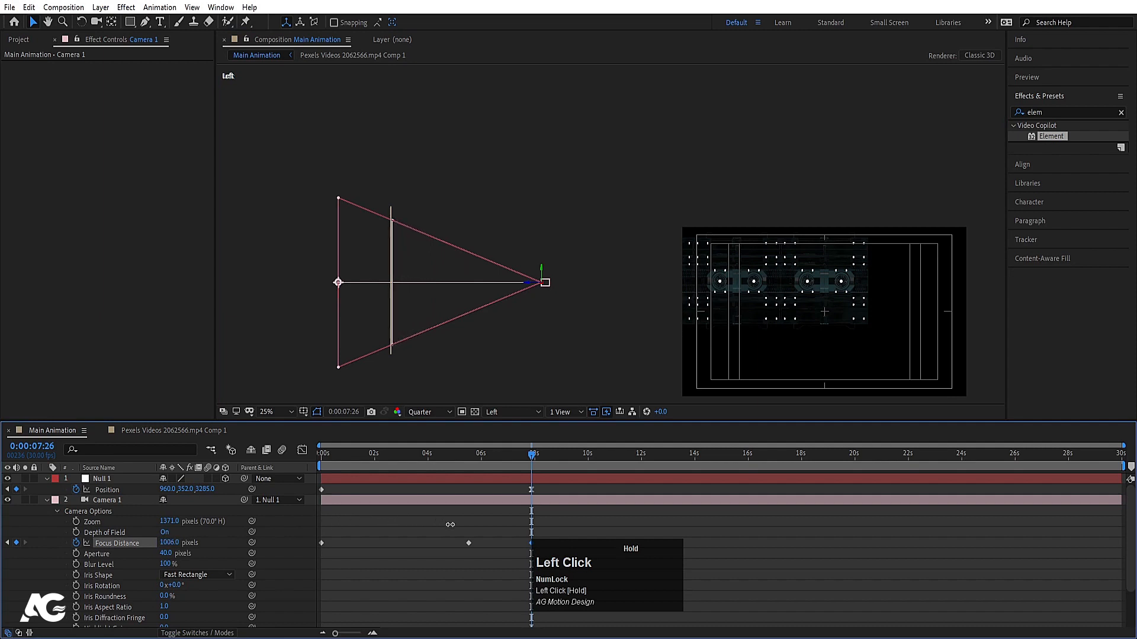
left_click_drag(458, 526, 777, 593)
Return to the Active Camera view fitted to the viewer and play the focus animation from the start.
left_click(527, 413)
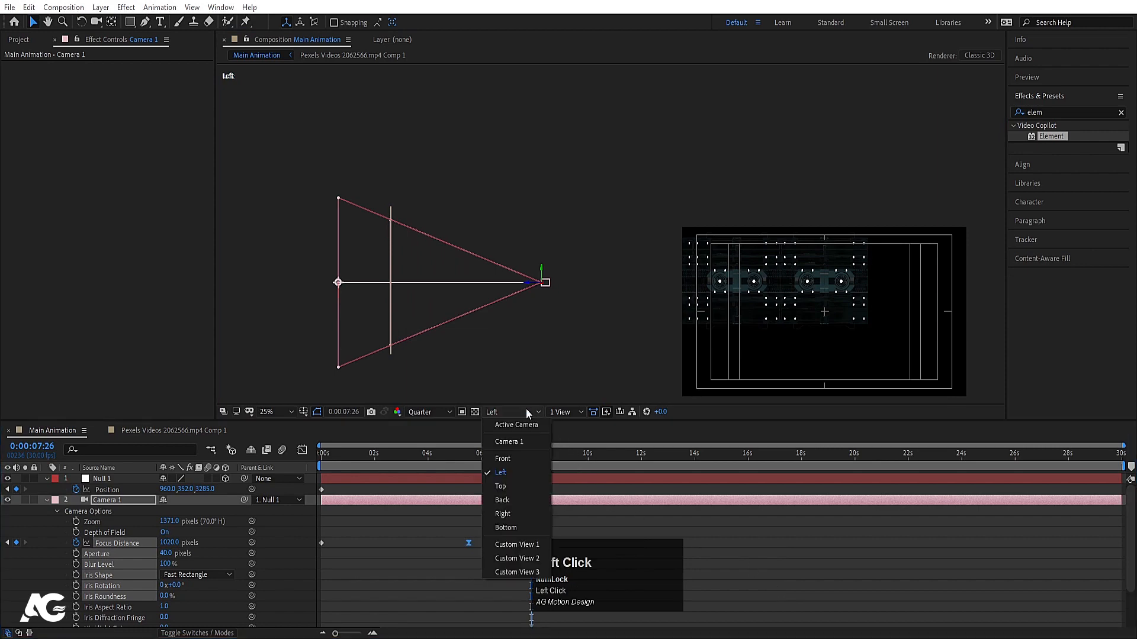
left_click(517, 426)
key("space")
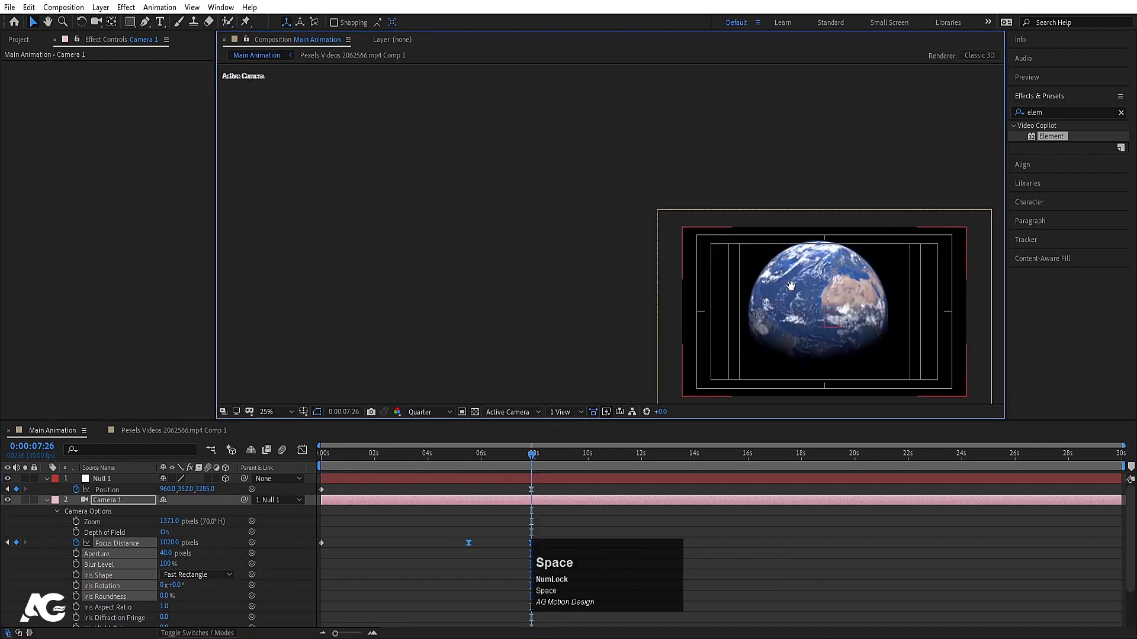
left_click_drag(786, 292, 629, 192)
left_click_drag(403, 463, 268, 460)
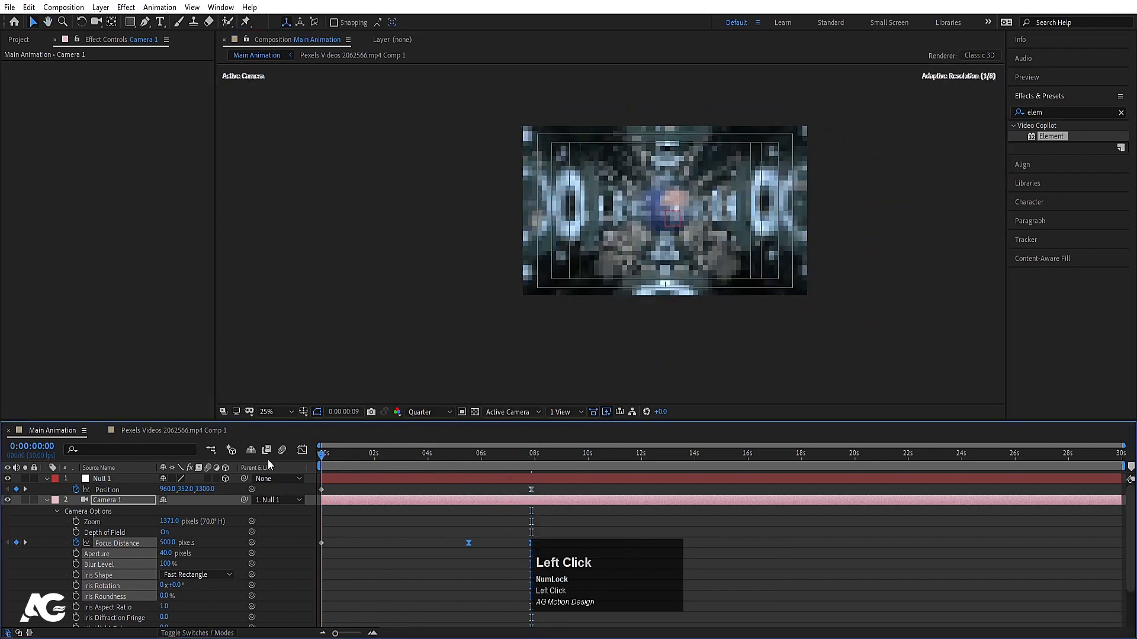
left_click(276, 412)
left_click(279, 190)
key("space")
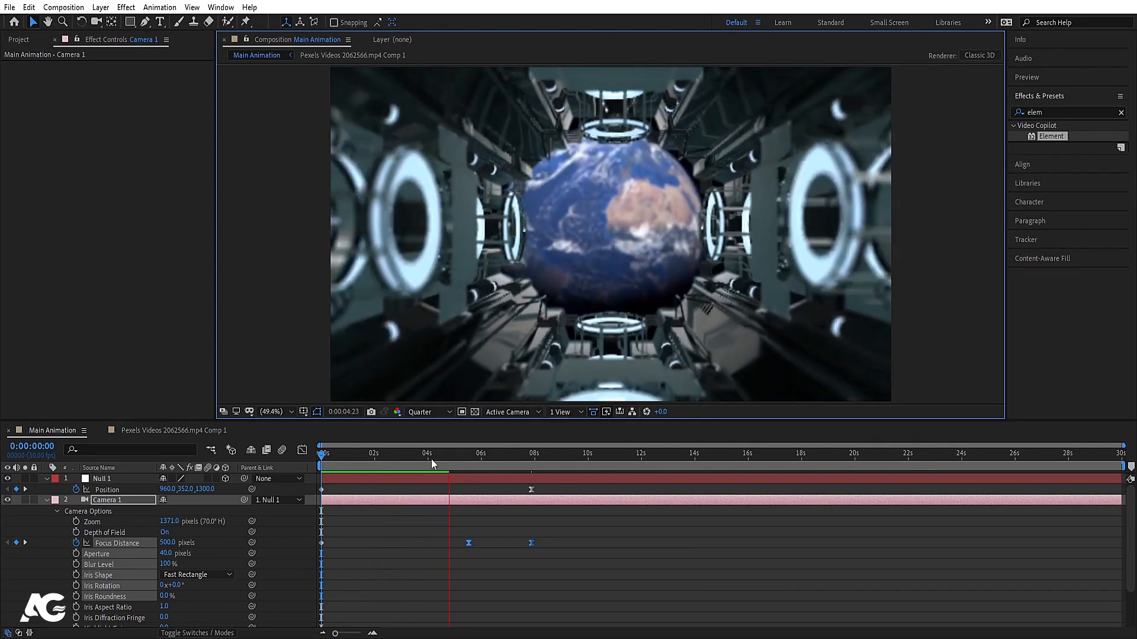
left_click(380, 457)
key("space")
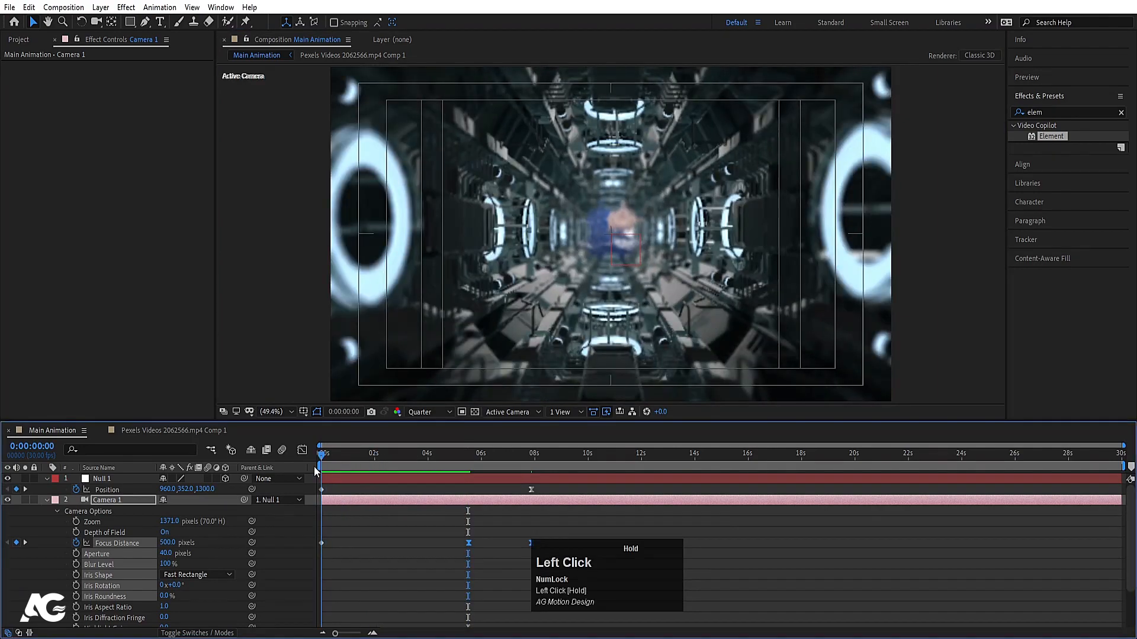
Inspect the frame at 0:00:01:00 in Full resolution with the composition view maximized, then restore the layout.
left_click(429, 412)
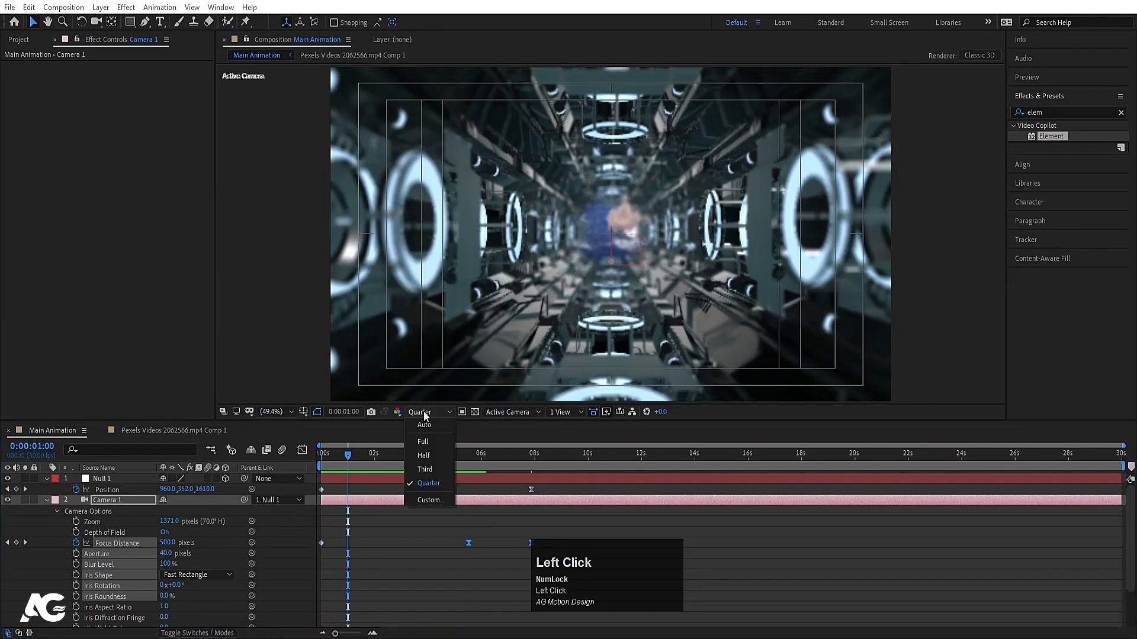
left_click(423, 442)
key("grave")
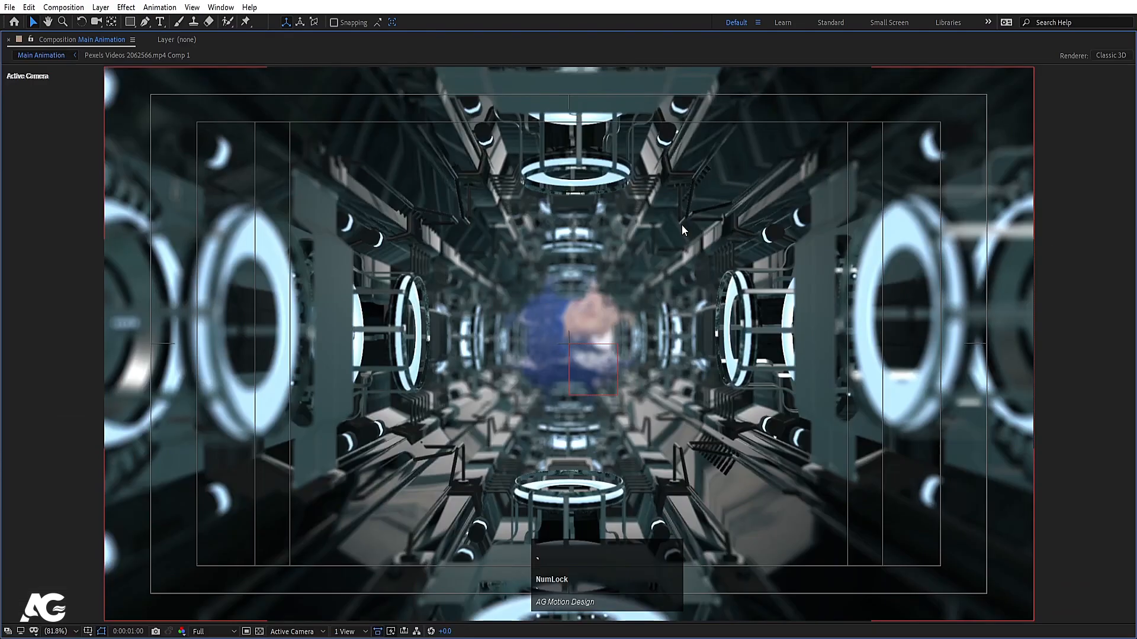
key("grave")
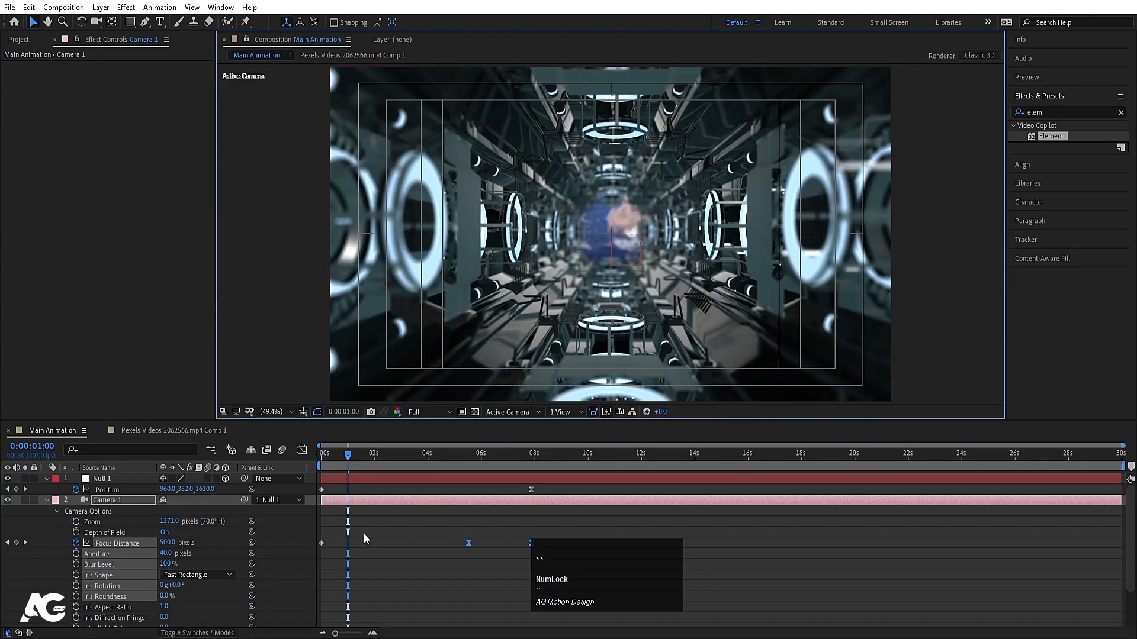
Set Camera 1's aperture to 30 pixels and maximize the composition view to check the blur.
left_click(364, 534)
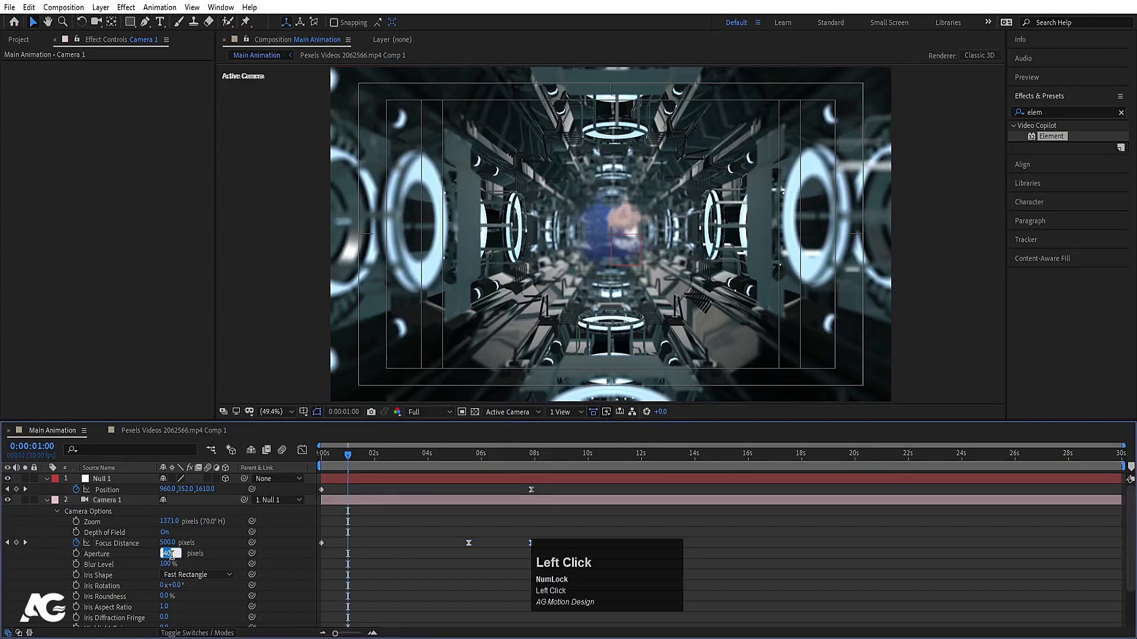
key("Return")
key("grave")
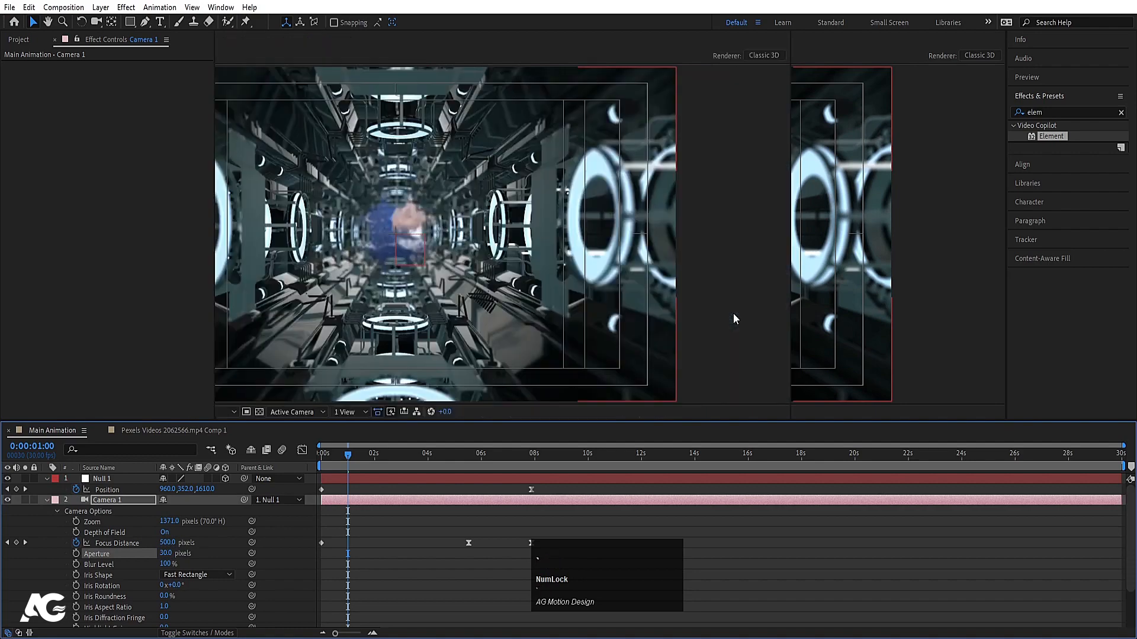
Restore the layout and enable SSAO ambient occlusion in the Element layer's render settings.
key("grave")
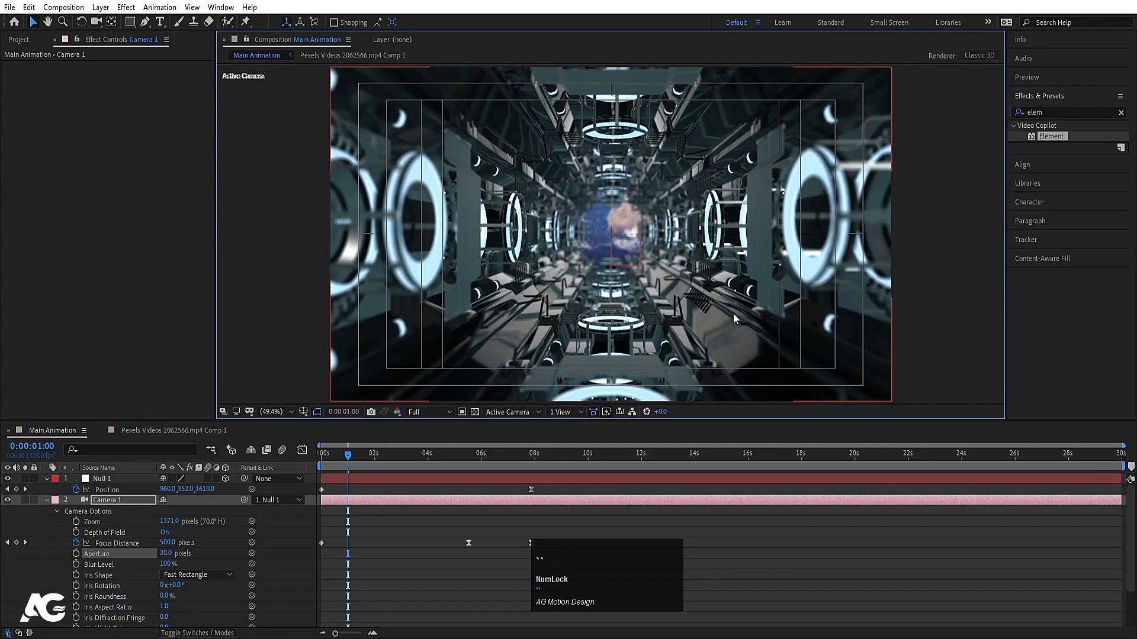
left_click(46, 500)
left_click(96, 510)
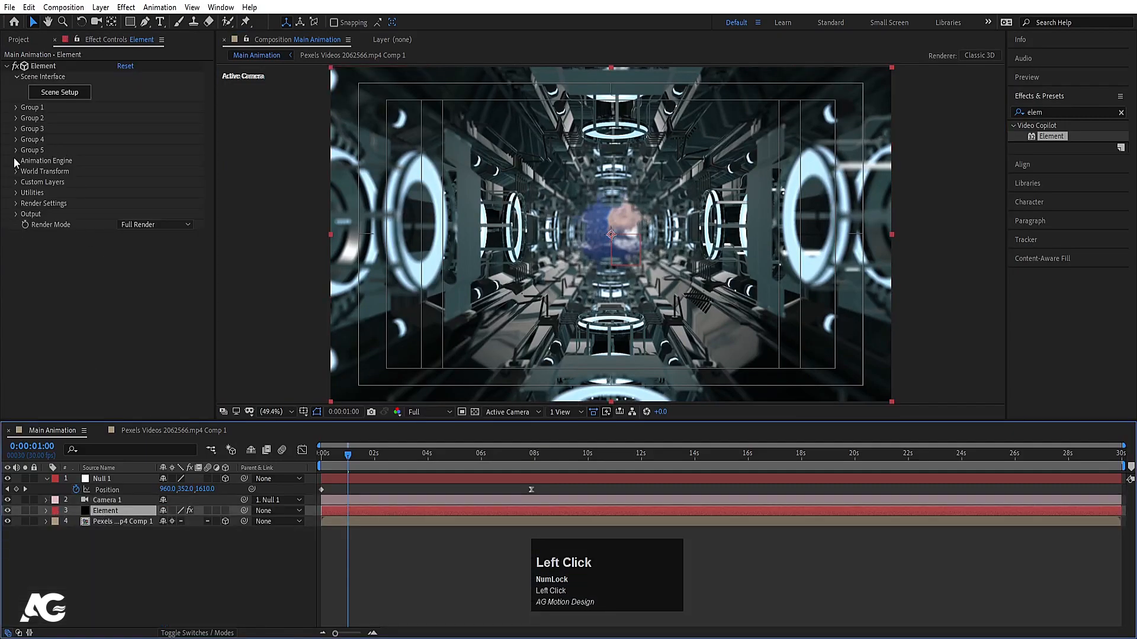
left_click(17, 203)
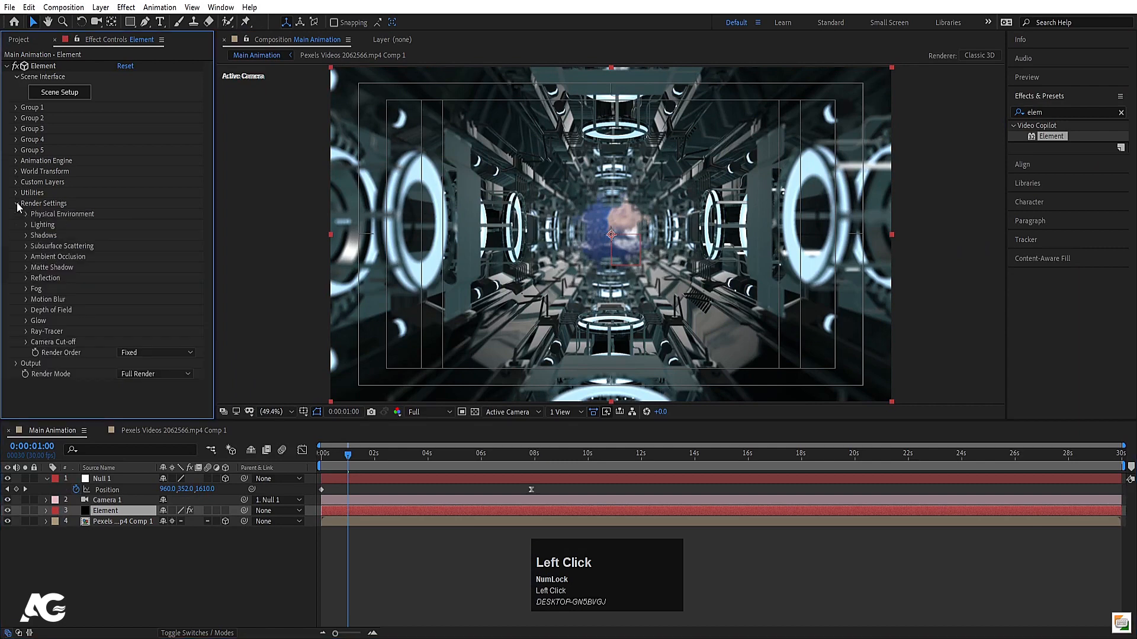
left_click(27, 257)
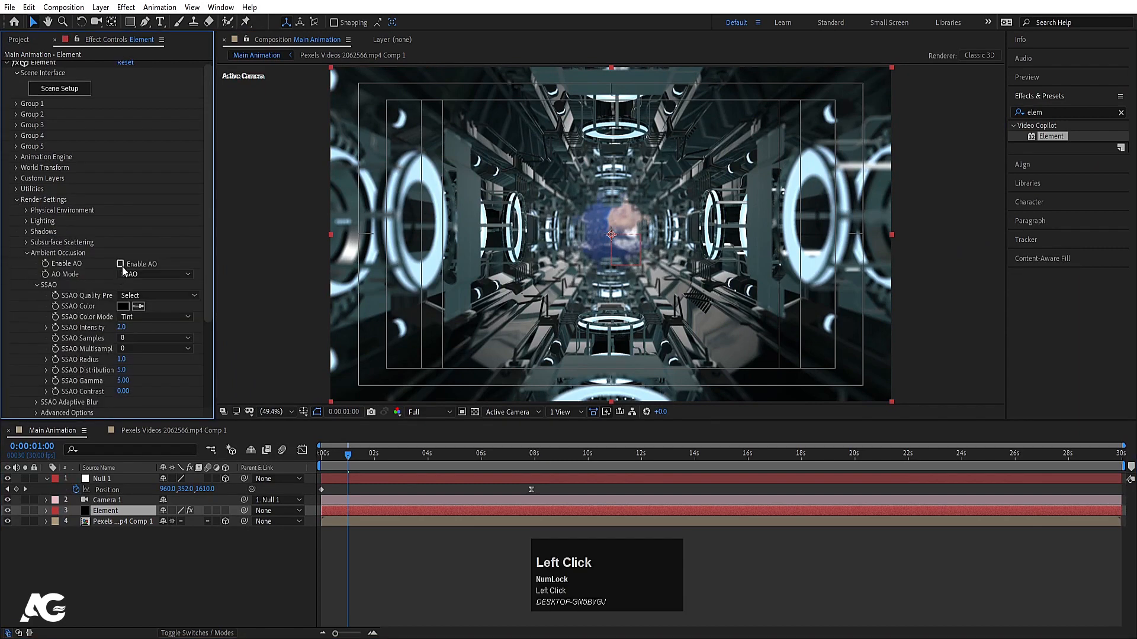
left_click(121, 266)
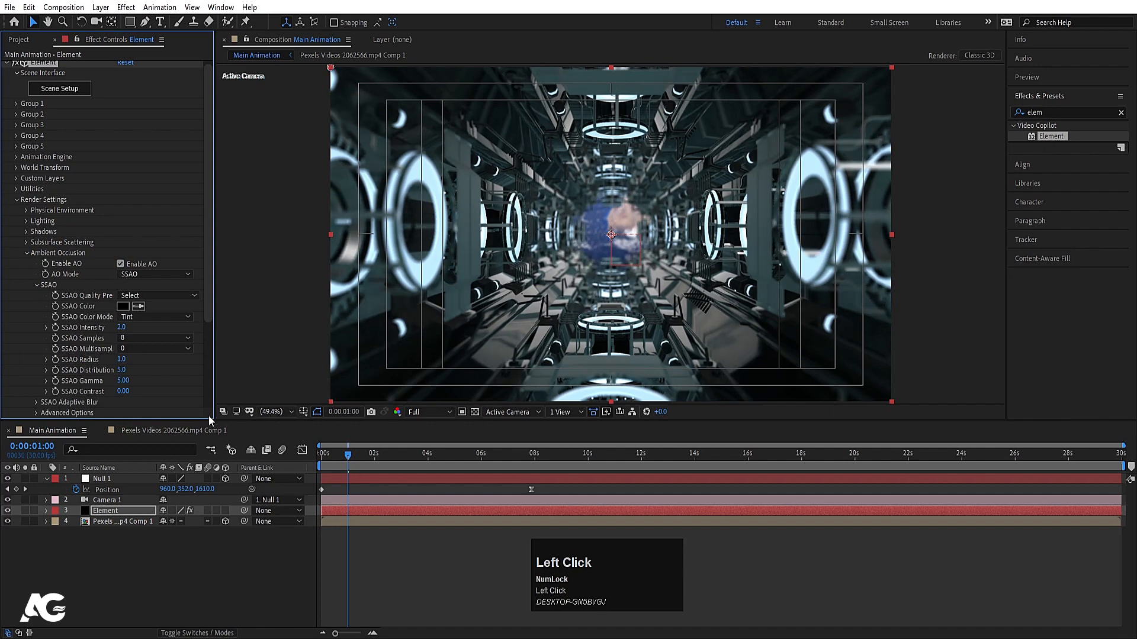
Try an SSAO intensity of 20 on the Element layer and settle on 14.
left_click(121, 327)
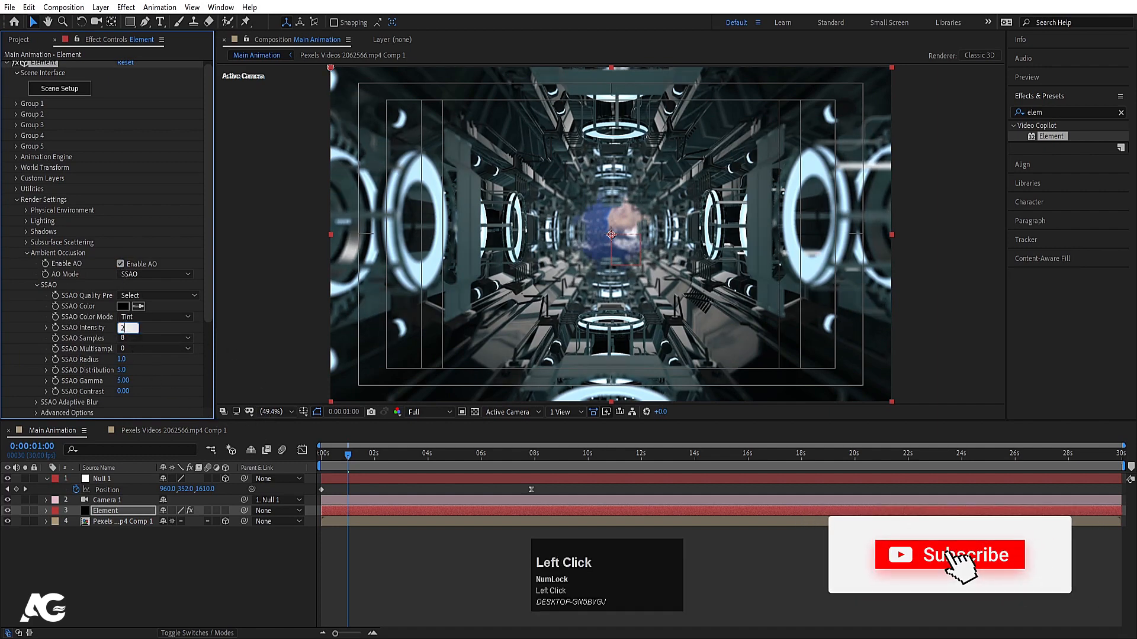
type("20")
key("Return")
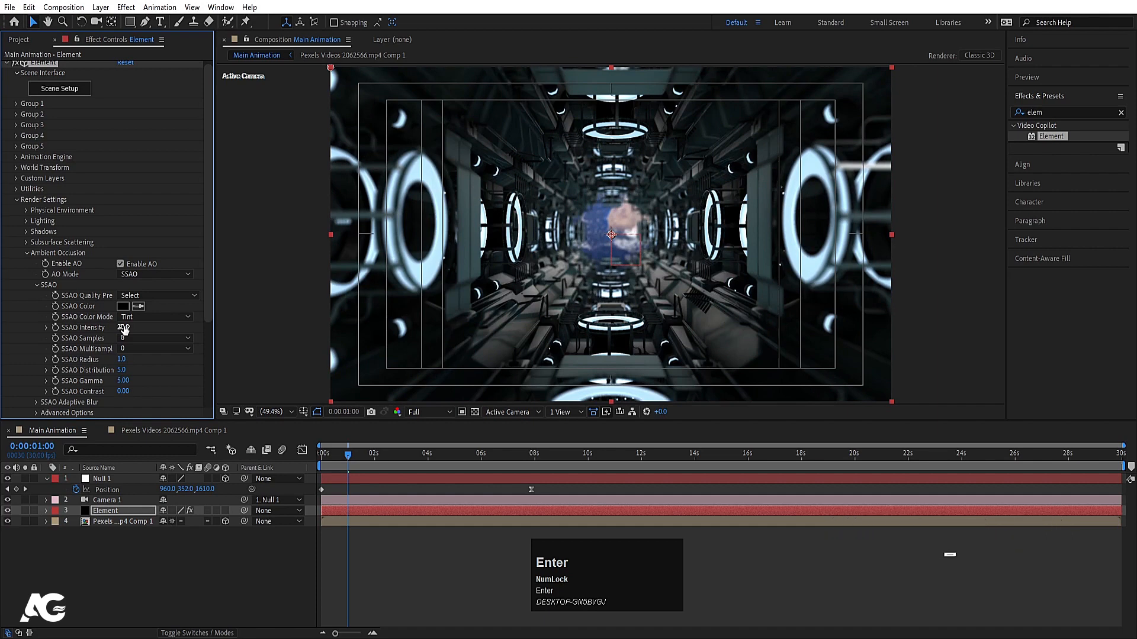
left_click(123, 327)
type("1")
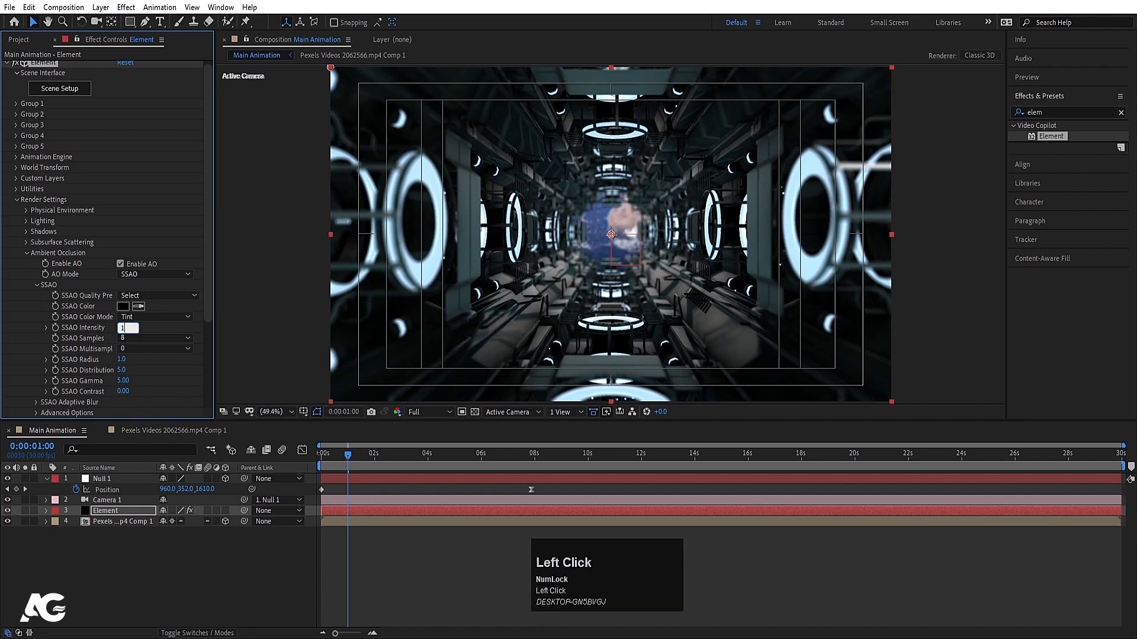
type(".0")
key("Return")
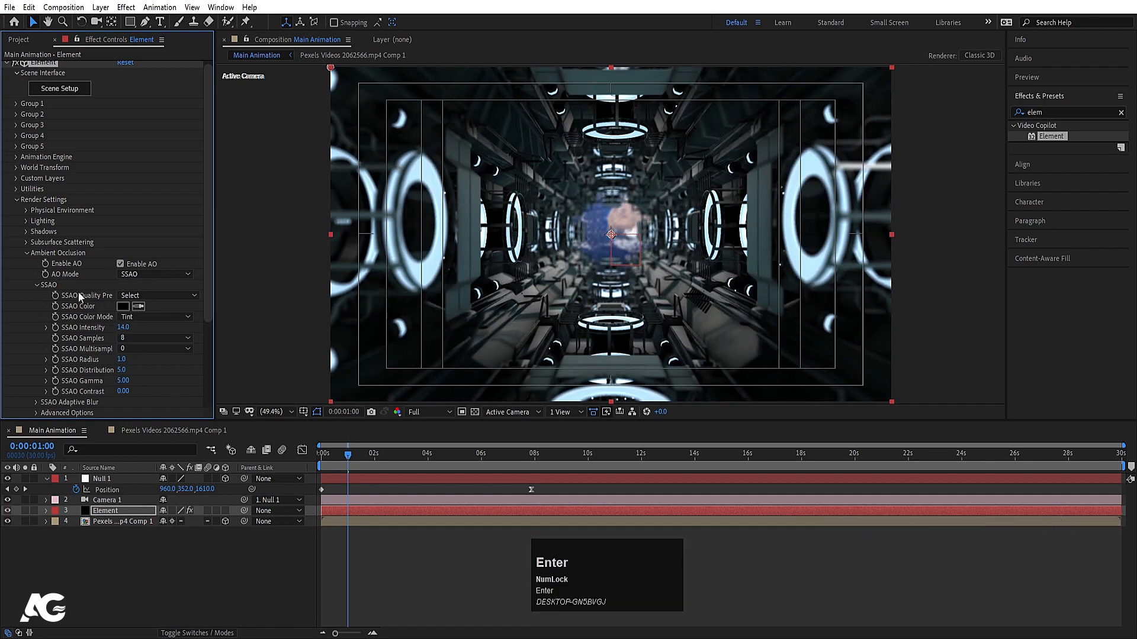
left_click(27, 253)
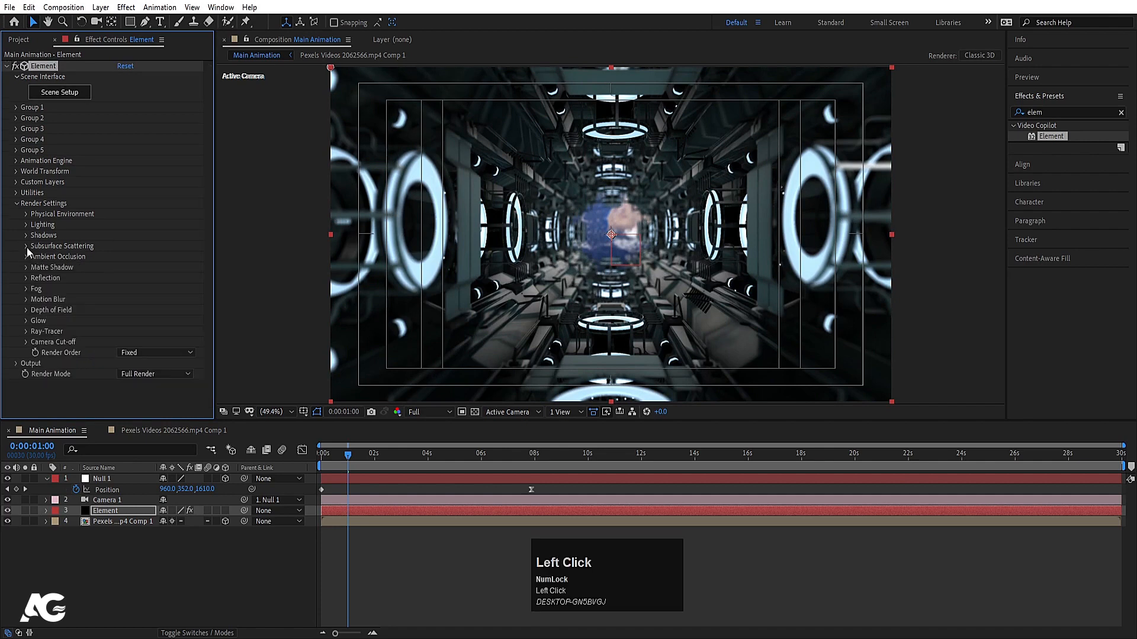
Try a Physical Environment exposure of 2 on the Element effect and settle on 1.5.
left_click(26, 213)
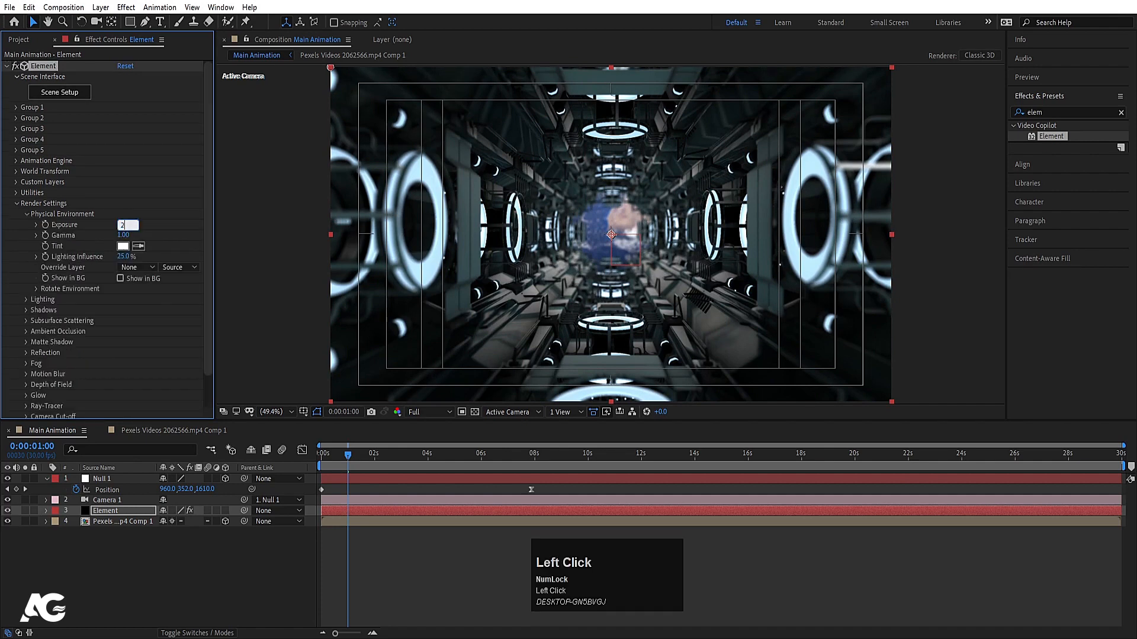
key("Return")
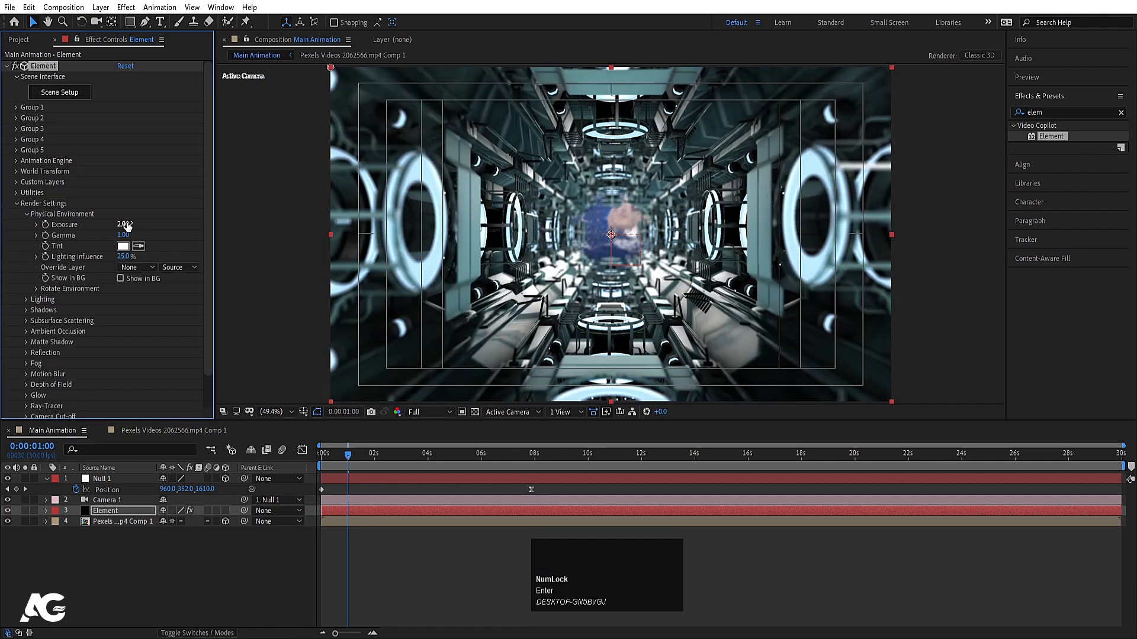
left_click(125, 225)
type("1.5")
key("Return")
Keyframe the X, Y and Z environment rotation of the Element layer at 0:00:00:00 and reveal the keyframes.
left_click(323, 454)
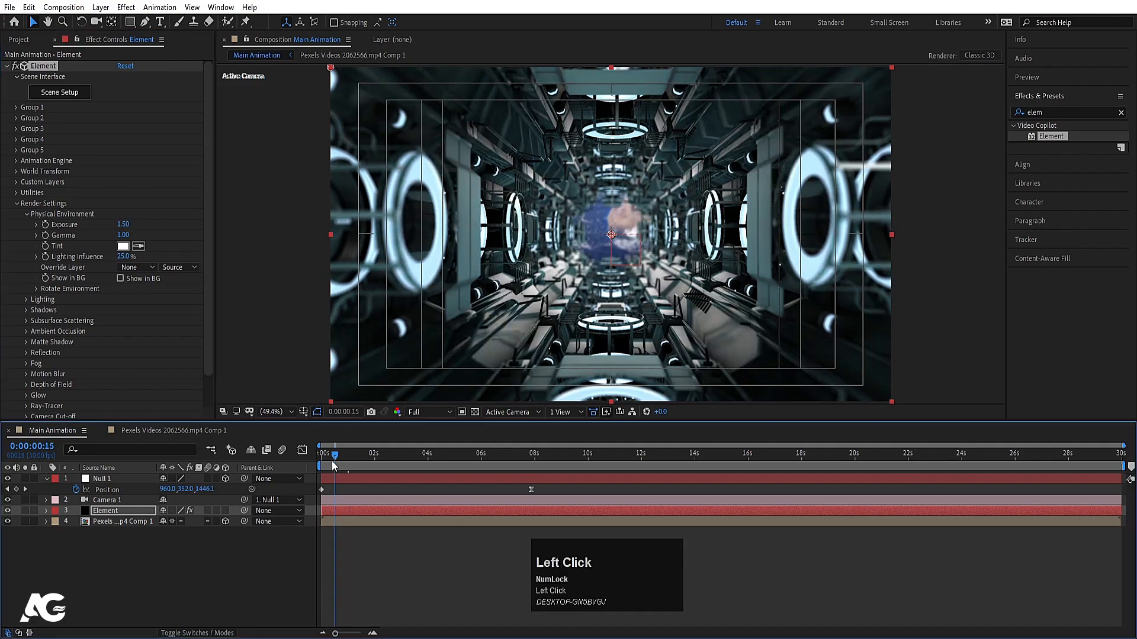
left_click(122, 511)
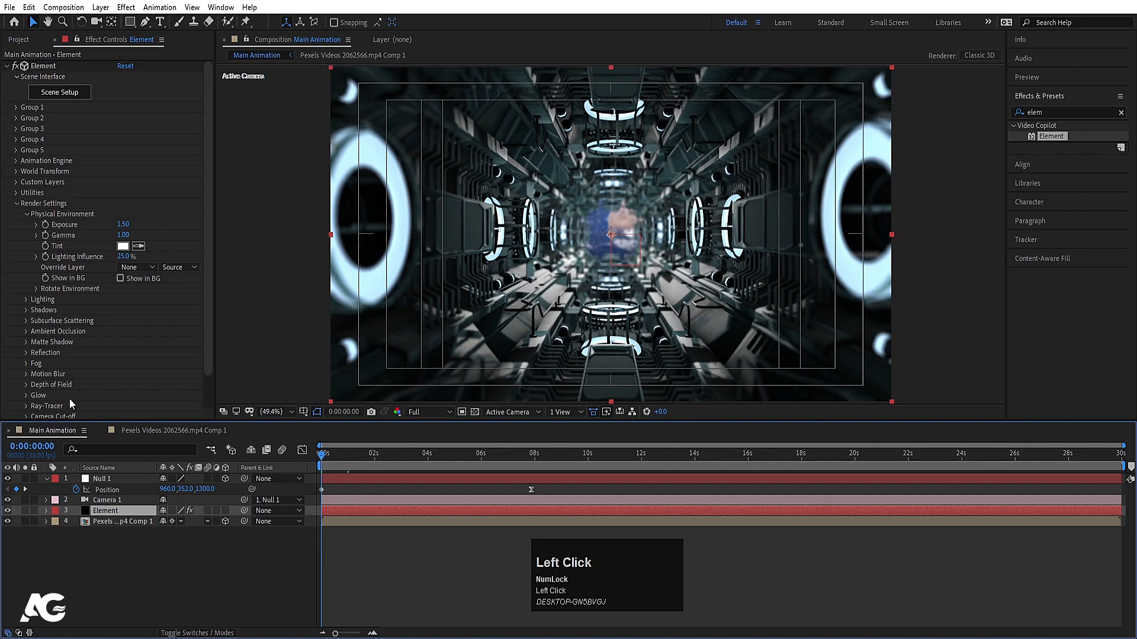
left_click(35, 289)
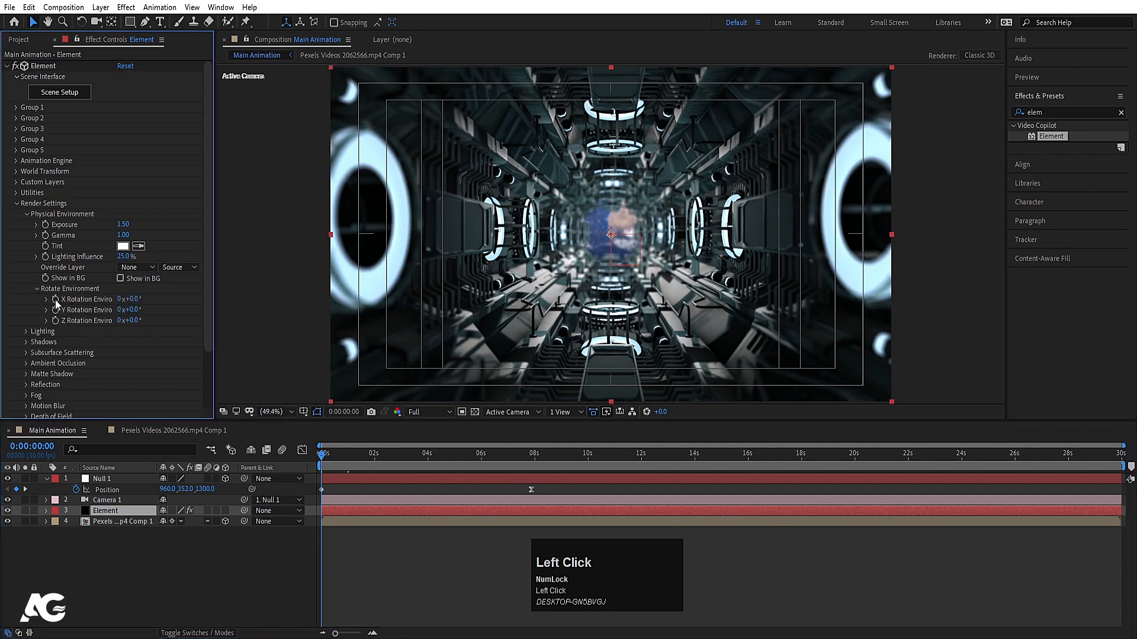
key("u")
At 0:00:04:27 set the X, Y and Z environment rotation to 90° and move those end keyframes to about 8.6 seconds.
left_click(451, 461)
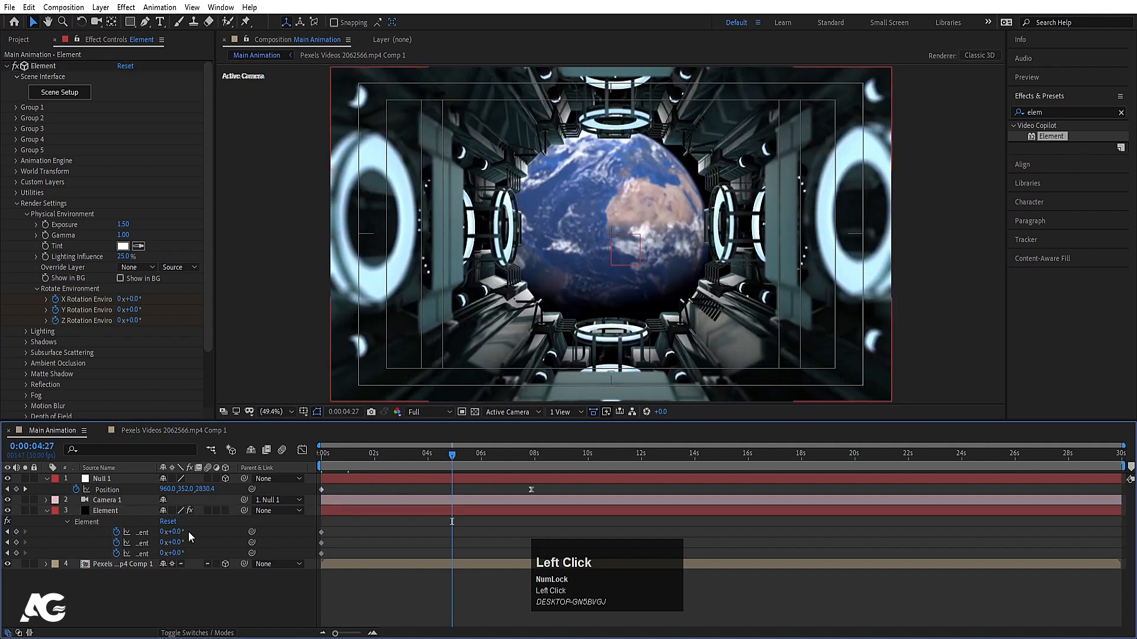
left_click(182, 531)
key("Return")
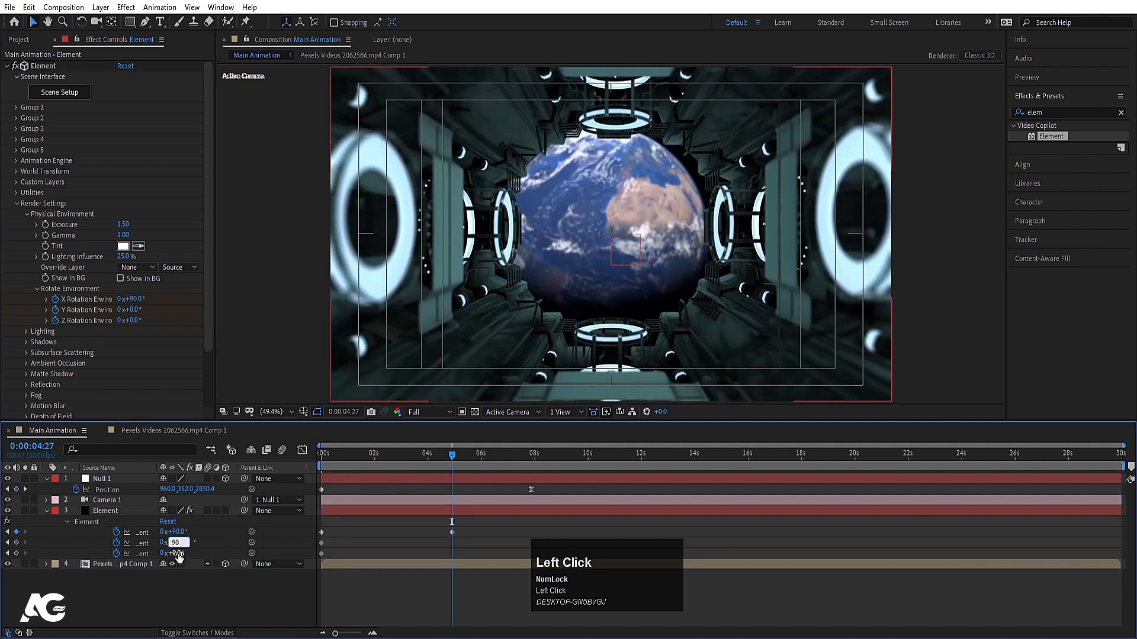
left_click(179, 555)
type("90")
left_click(358, 549)
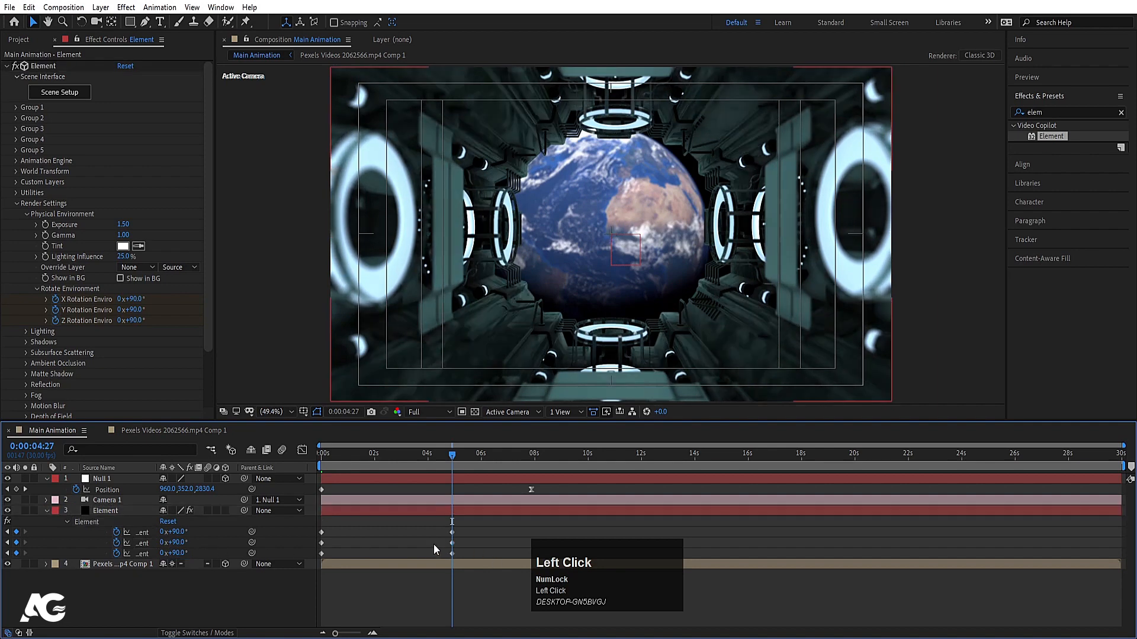
left_click_drag(442, 531, 498, 495)
Lower the preview resolution to Quarter, play the rotating environment reflections from the start and return to the first frame.
left_click_drag(353, 440, 287, 475)
key("space")
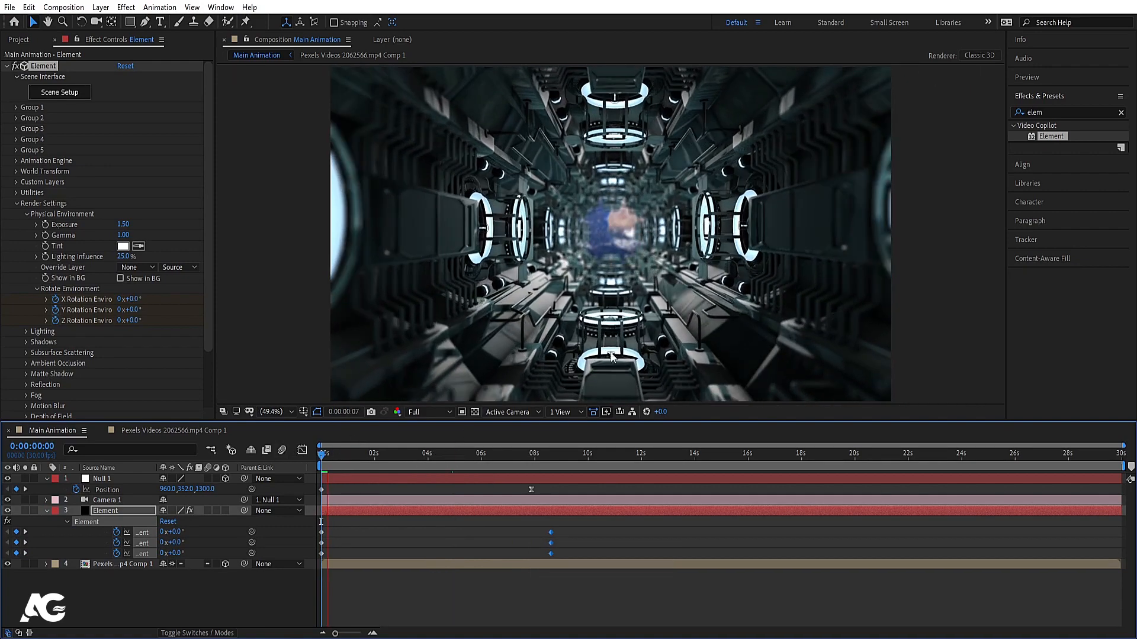
key("space")
left_click(441, 412)
left_click(428, 484)
key("space")
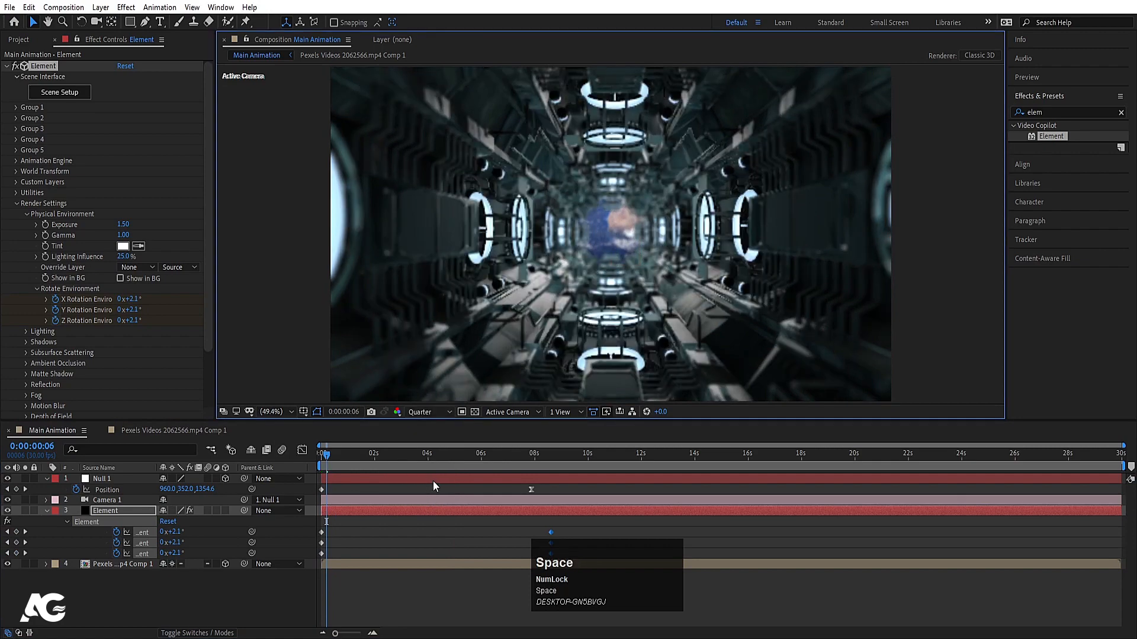
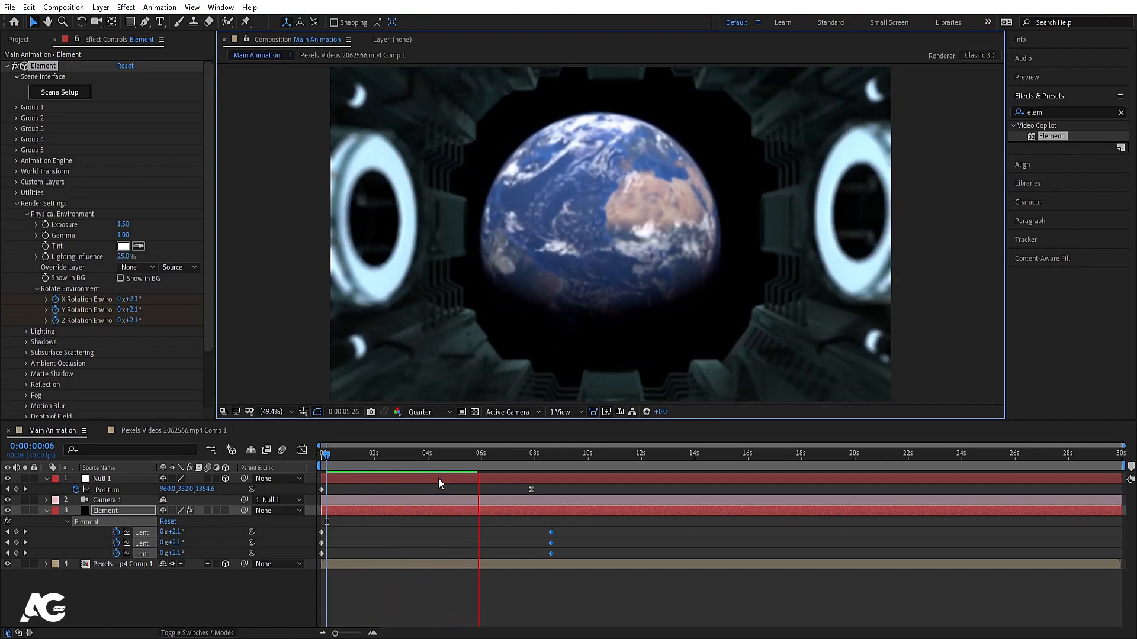
key("space")
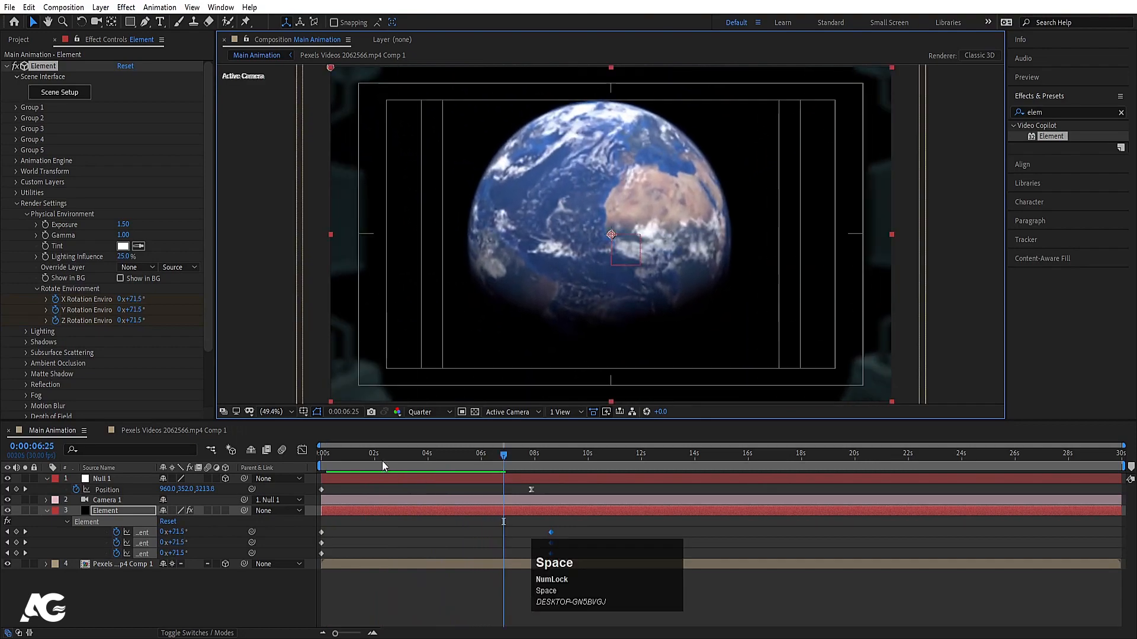
left_click_drag(382, 461, 236, 472)
key("space")
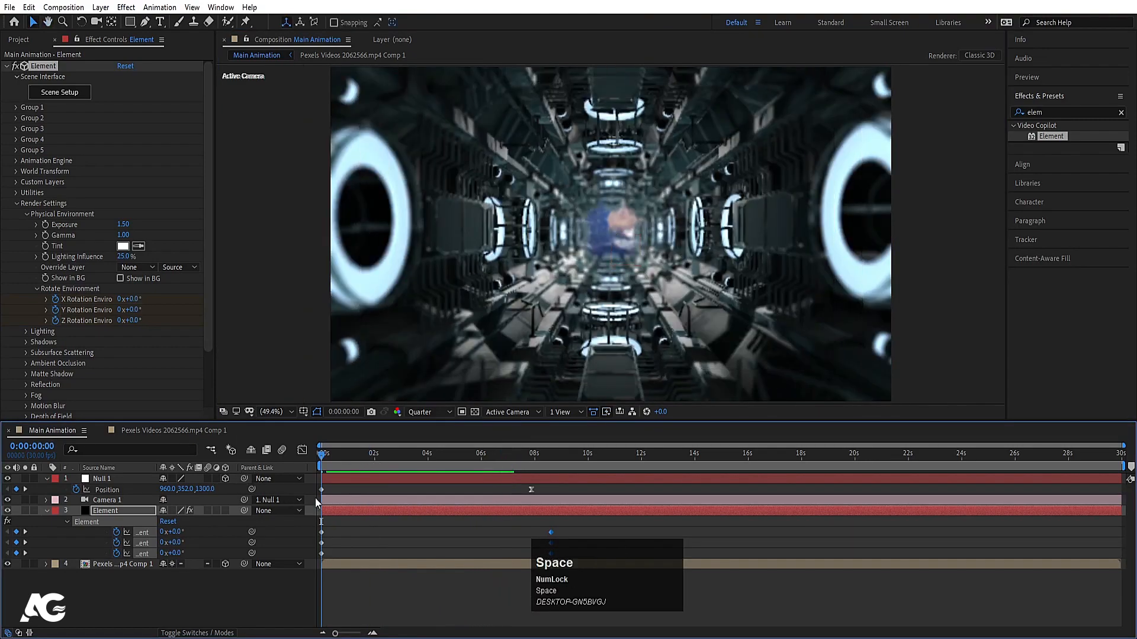
left_click_drag(332, 457, 259, 482)
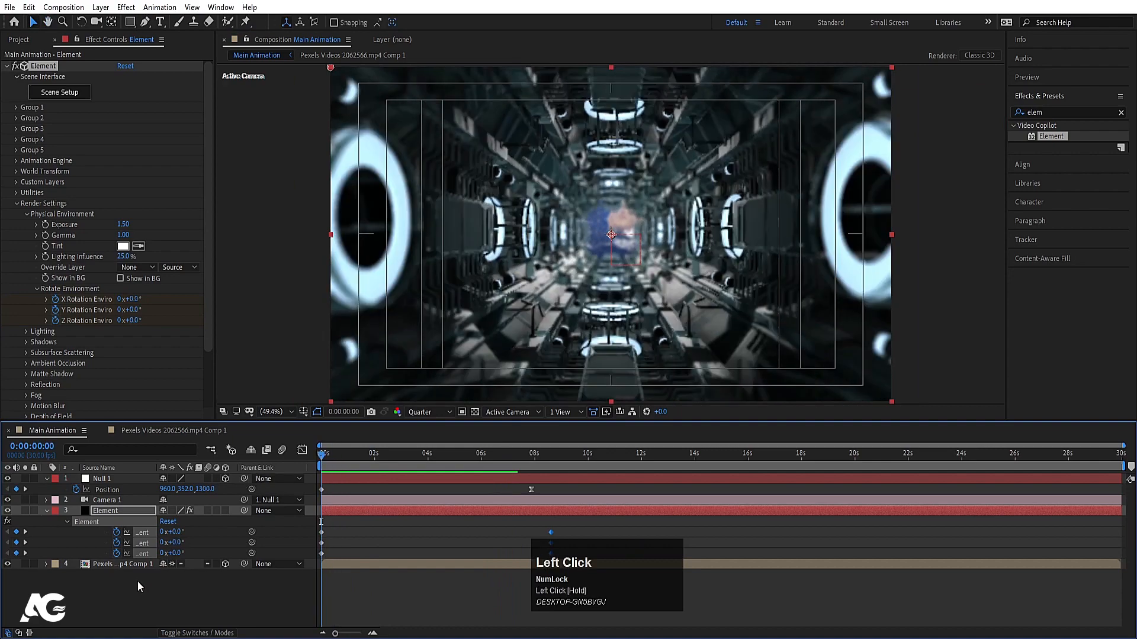
Add a new light of type Point named Point Light 1 with its intensity set to 150%.
left_click(137, 583)
right_click(133, 598)
left_click(162, 467)
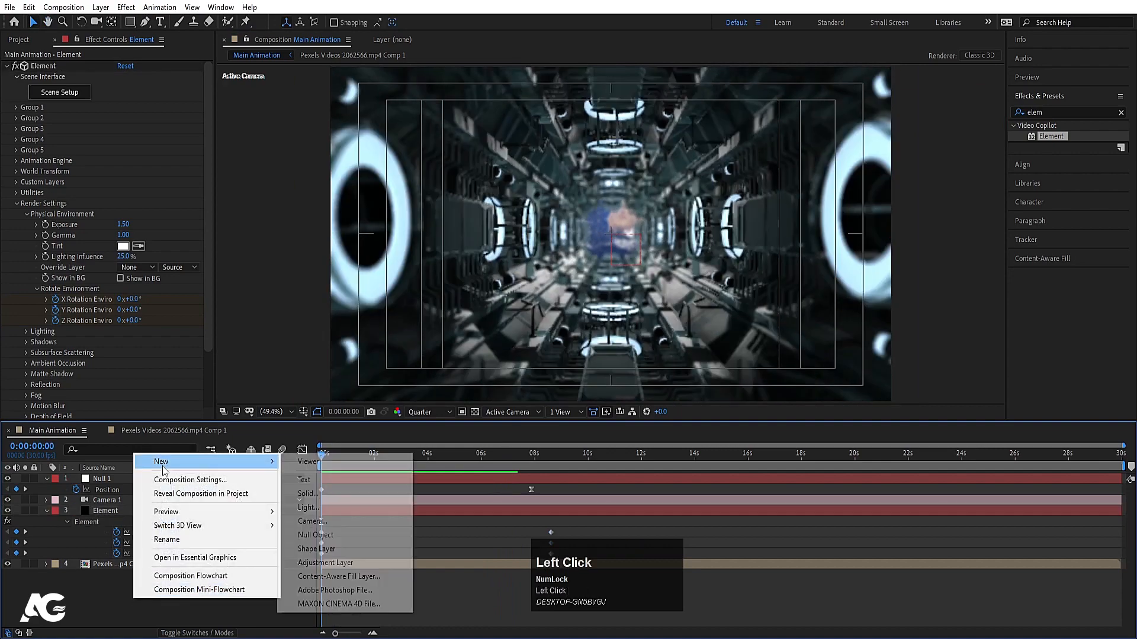
left_click(308, 508)
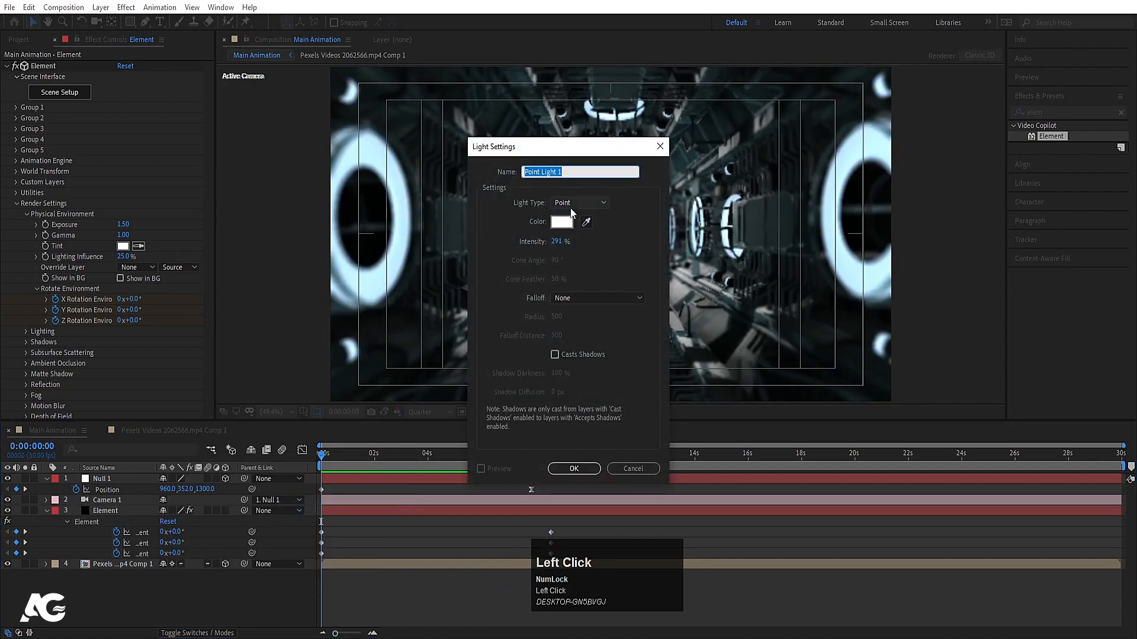
left_click(557, 241)
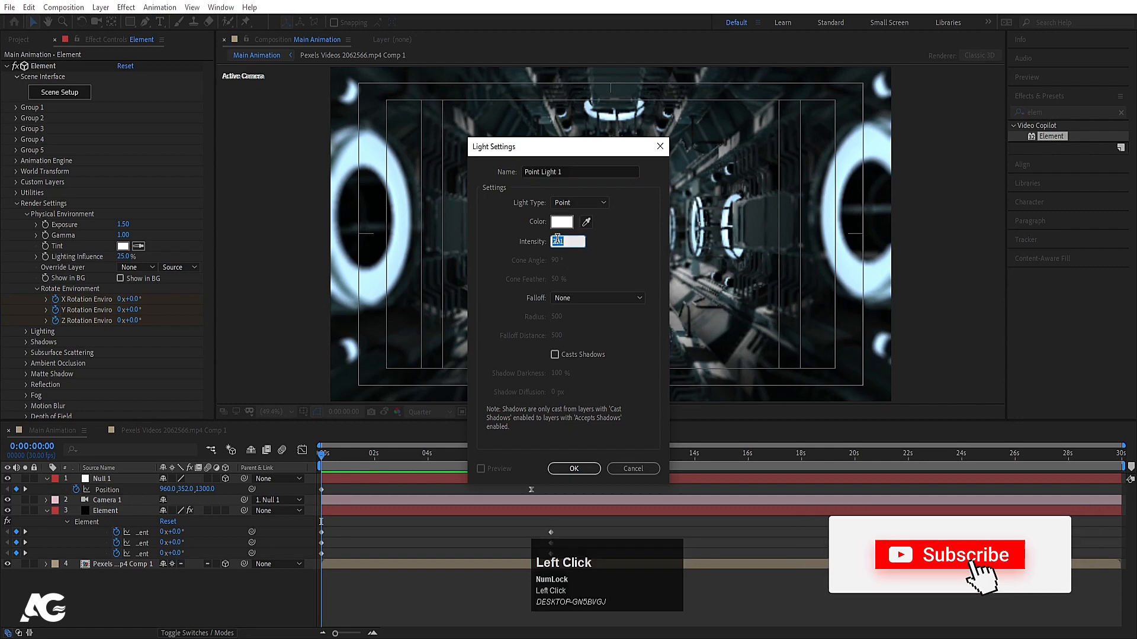
type("150")
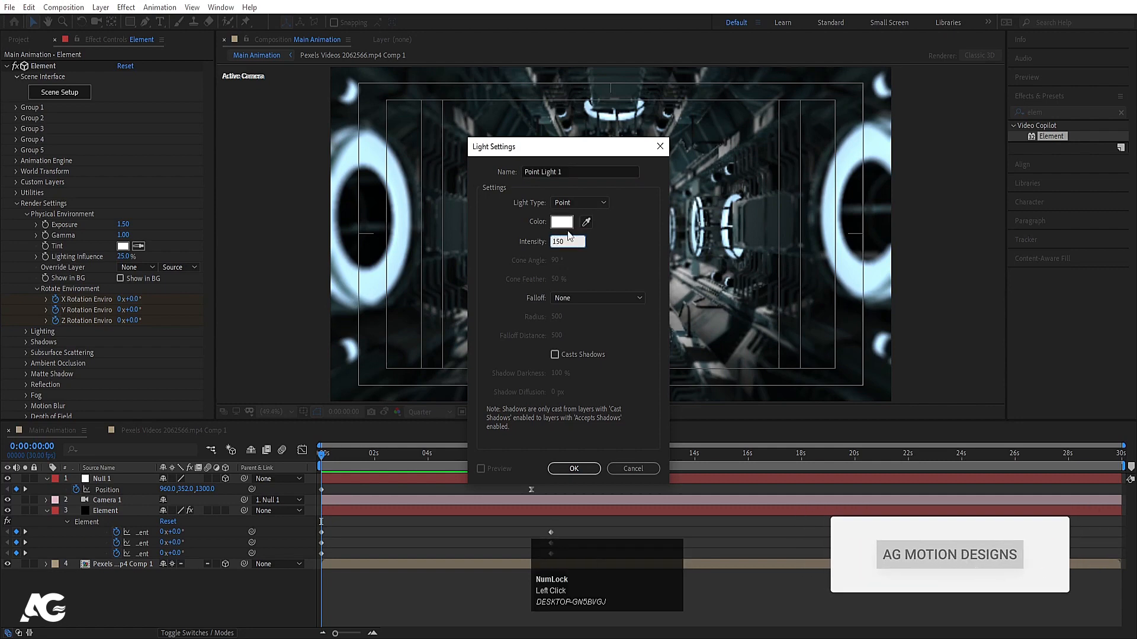
Colour the new point light blue (007EFF) and create it.
left_click(572, 223)
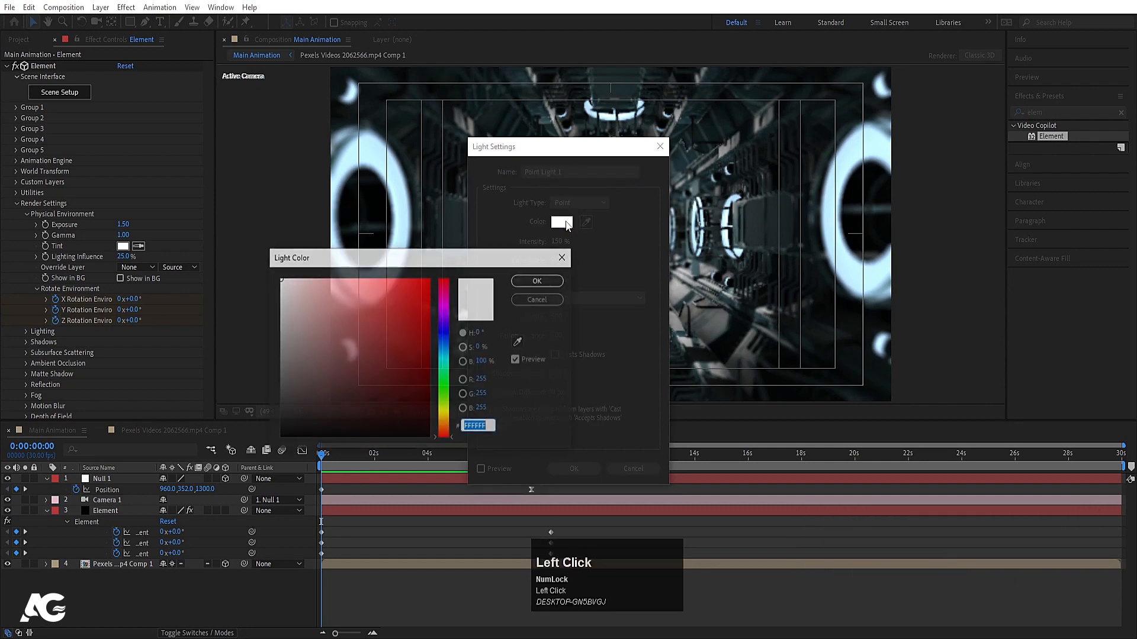
left_click(445, 346)
left_click_drag(418, 307, 445, 266)
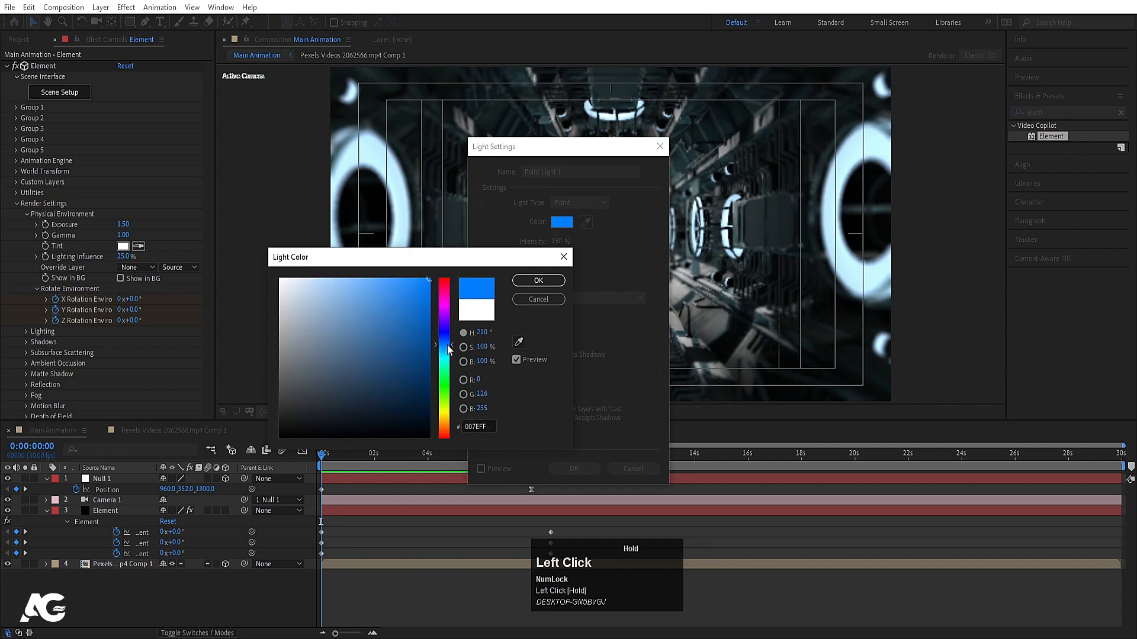
key("Return")
key("Return")
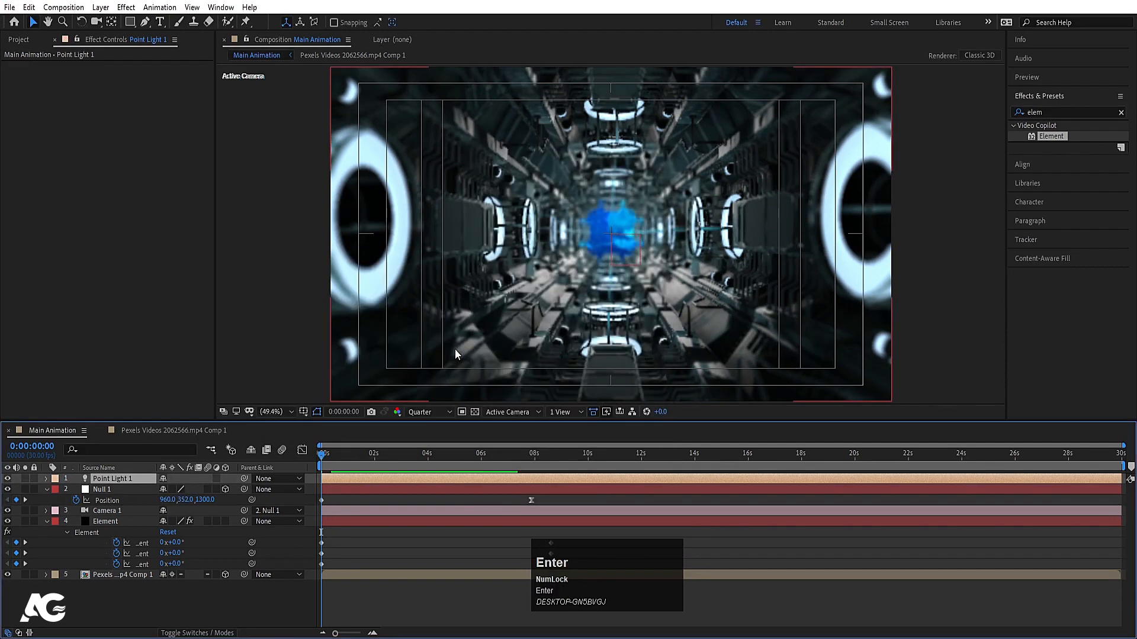
In the Top view, move Point Light 1 into the tunnel, centred in front of the camera.
left_click(102, 481)
left_click(506, 411)
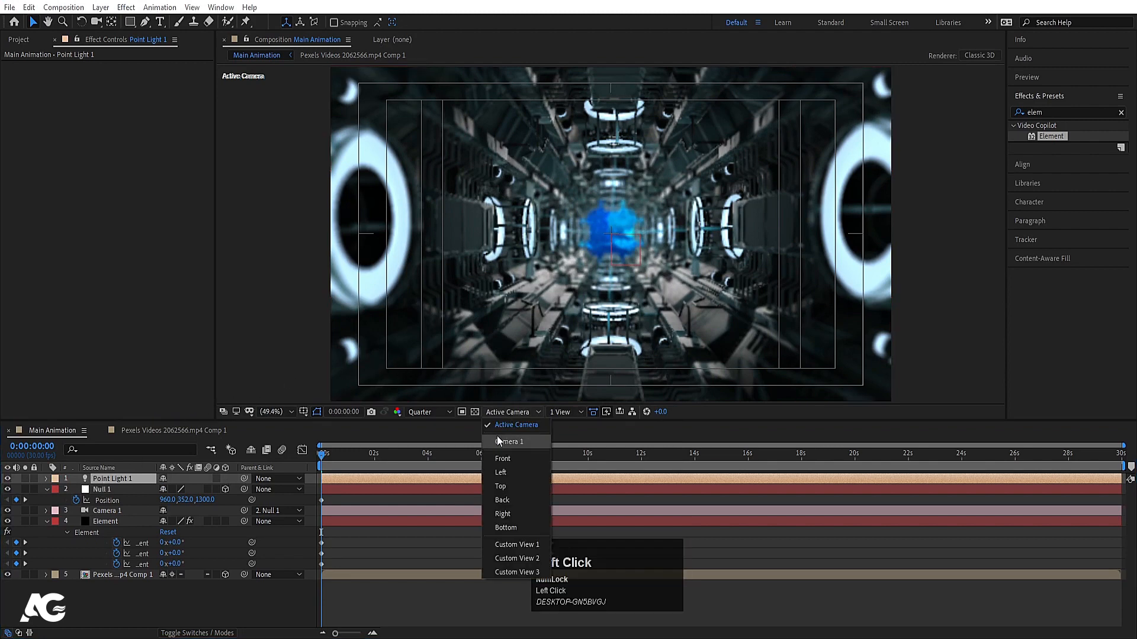
left_click(498, 495)
scroll(585, 307, "down", 2)
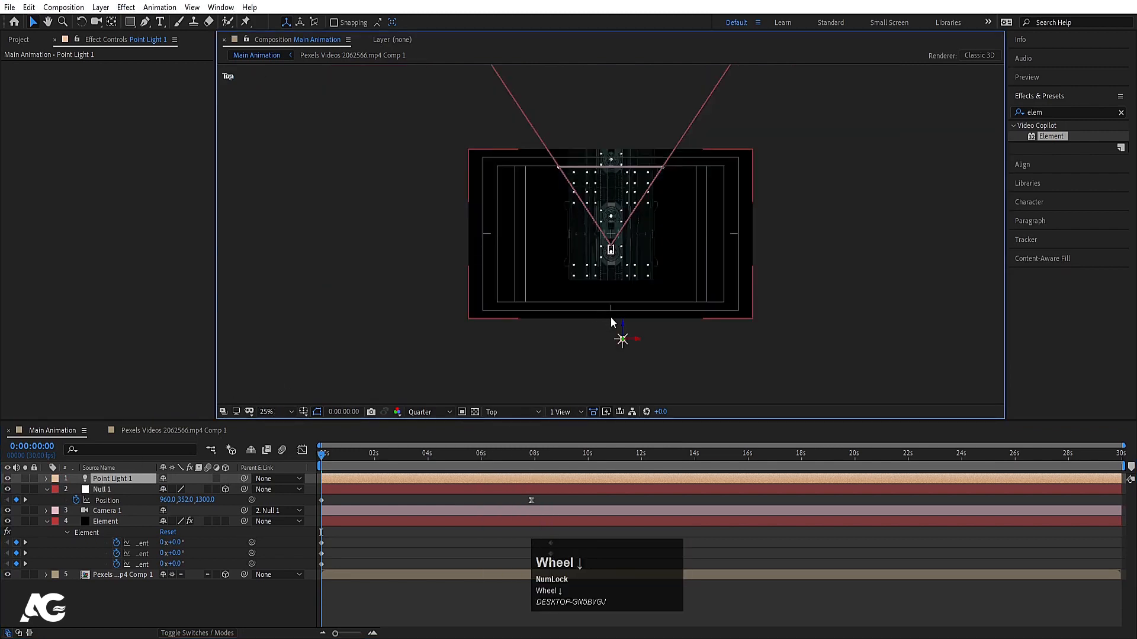
left_click_drag(623, 322, 627, 259)
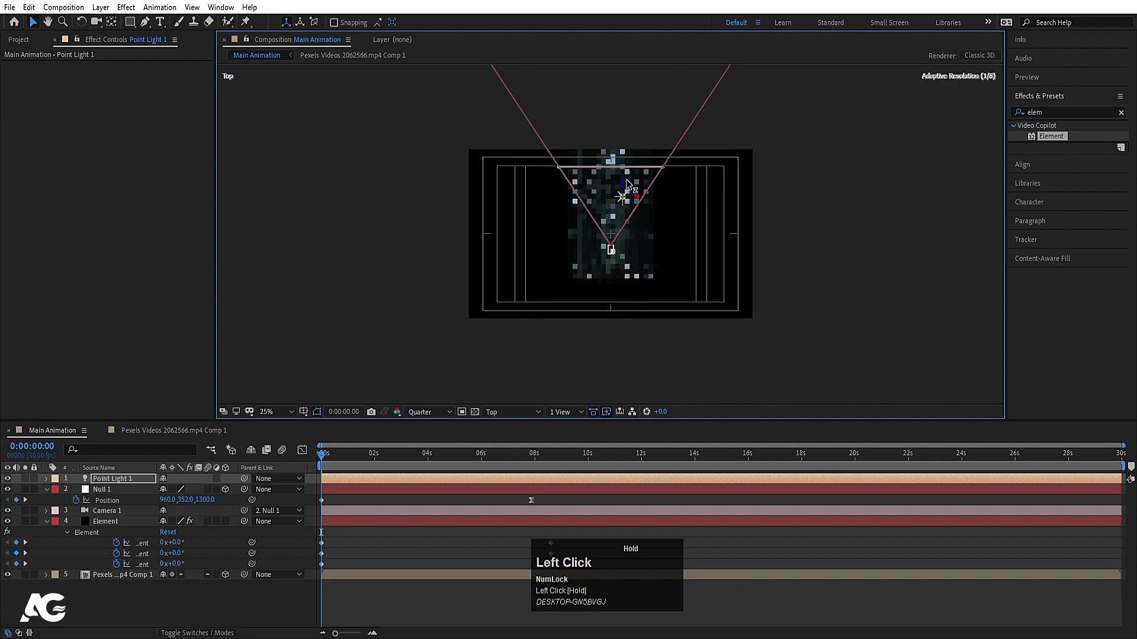
mouse_move(628, 185)
left_mouse_down()
mouse_move(627, 173)
mouse_move(630, 185)
mouse_move(613, 188)
left_mouse_up()
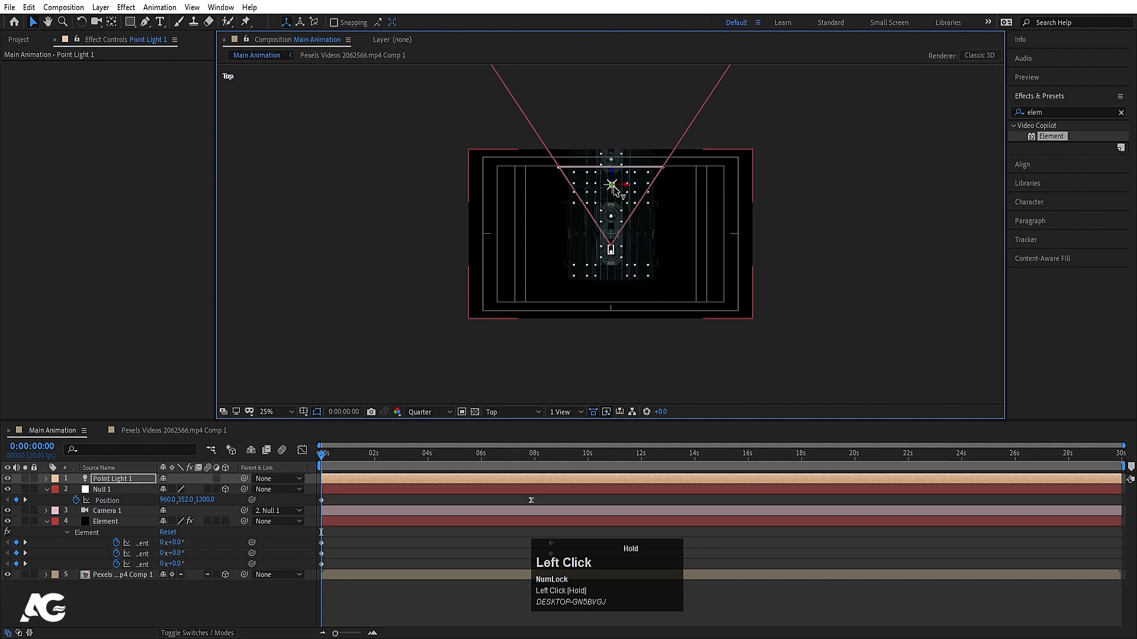
In the Front view, raise Point Light 1 to the centre of the tunnel.
left_click(498, 415)
left_click(502, 470)
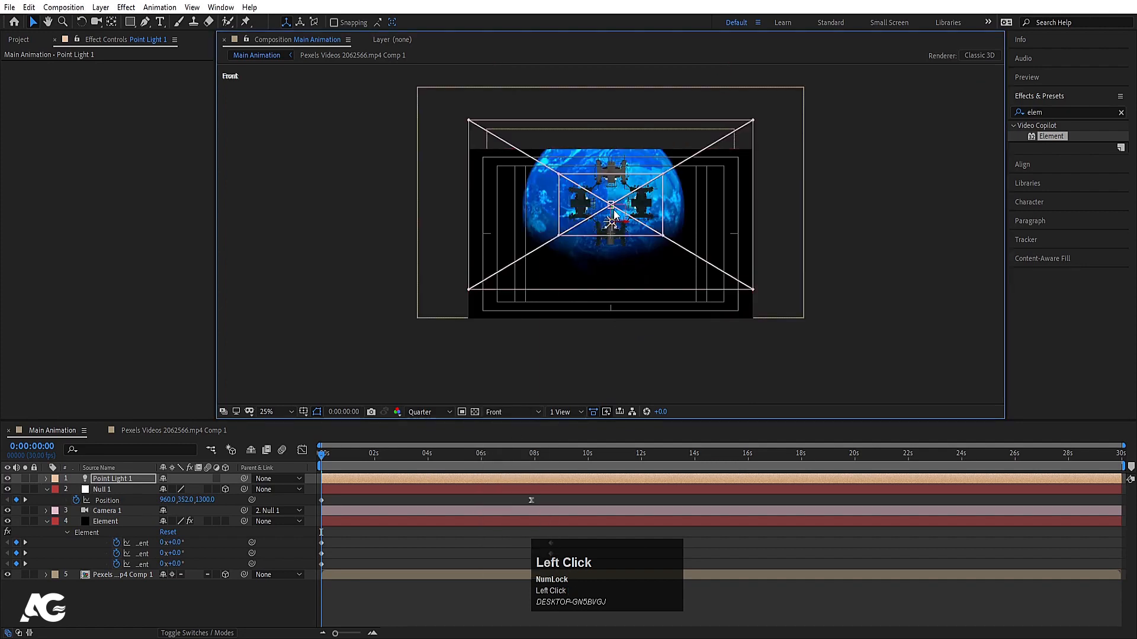
scroll(614, 214, "up", 1)
left_click_drag(613, 190, 614, 170)
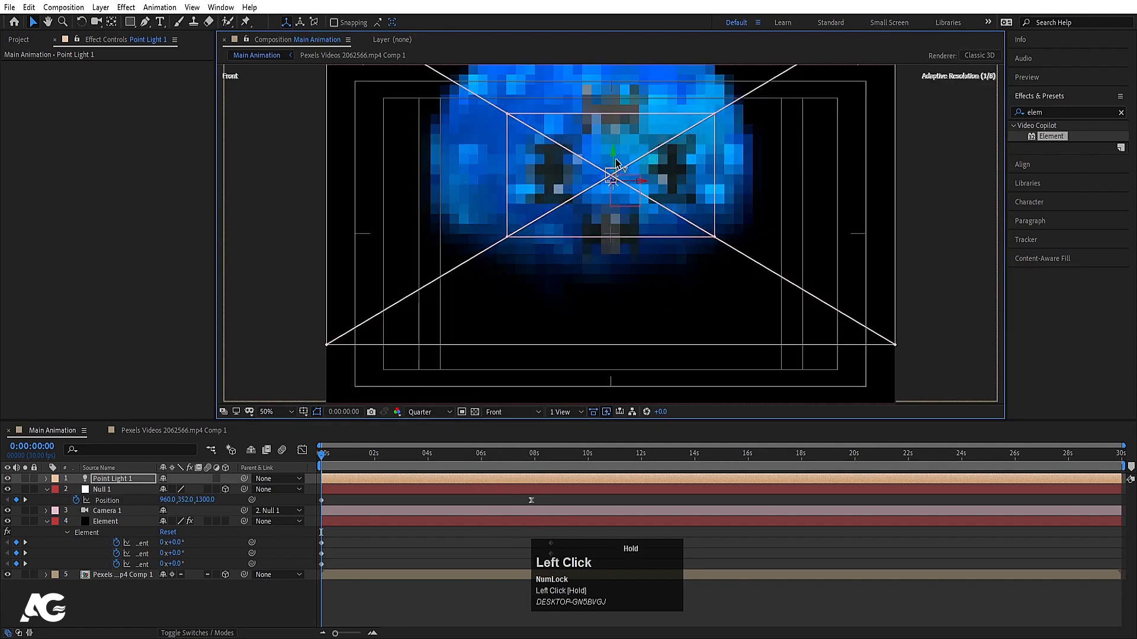
key("Num_Lock")
left_click(638, 175)
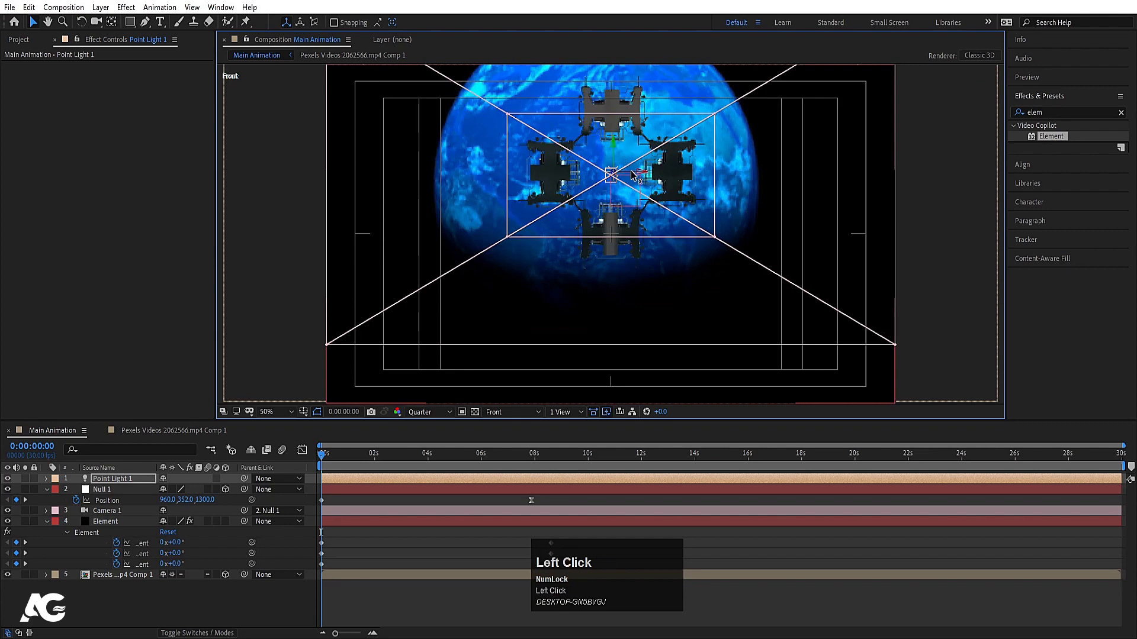
Return to the Active Camera view and preview the lit tunnel from the first frame.
left_click(493, 410)
left_click(504, 424)
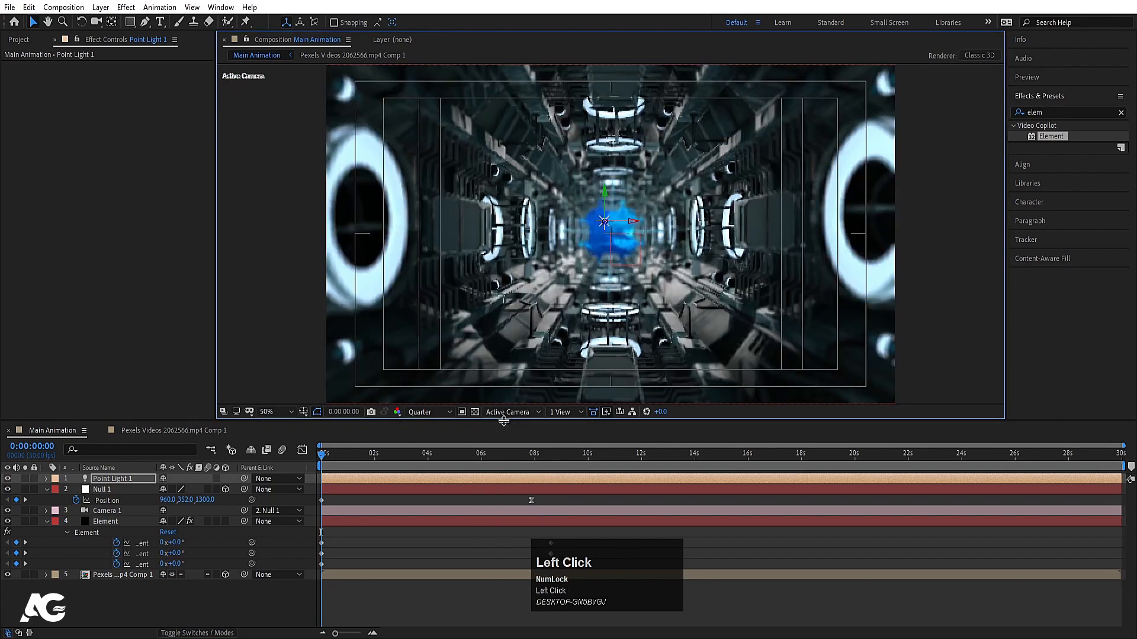
left_click_drag(328, 456, 300, 459)
key("space")
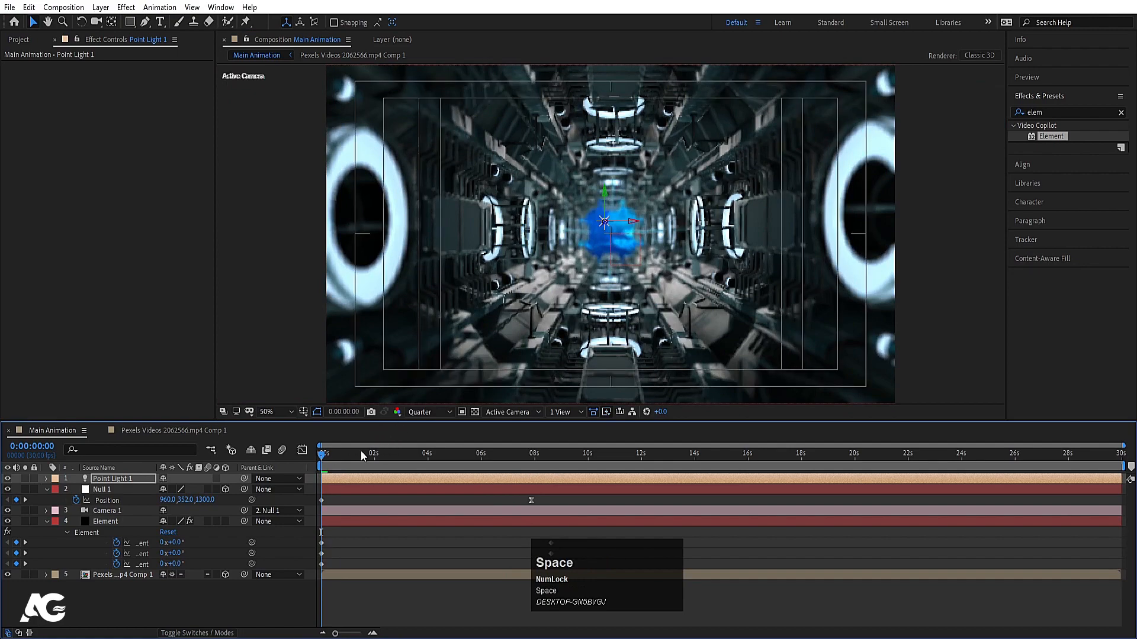
Set the preview resolution to Full and nudge Point Light 1 sideways to line up with the middle of the Earth.
left_click(439, 412)
left_click(430, 434)
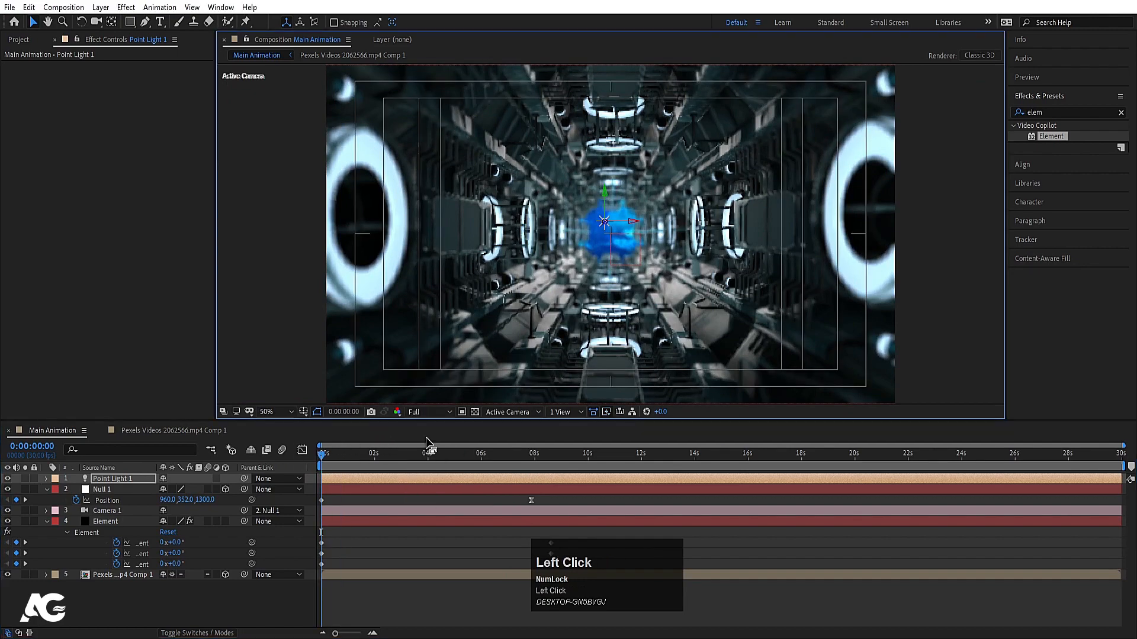
left_click_drag(632, 223, 638, 225)
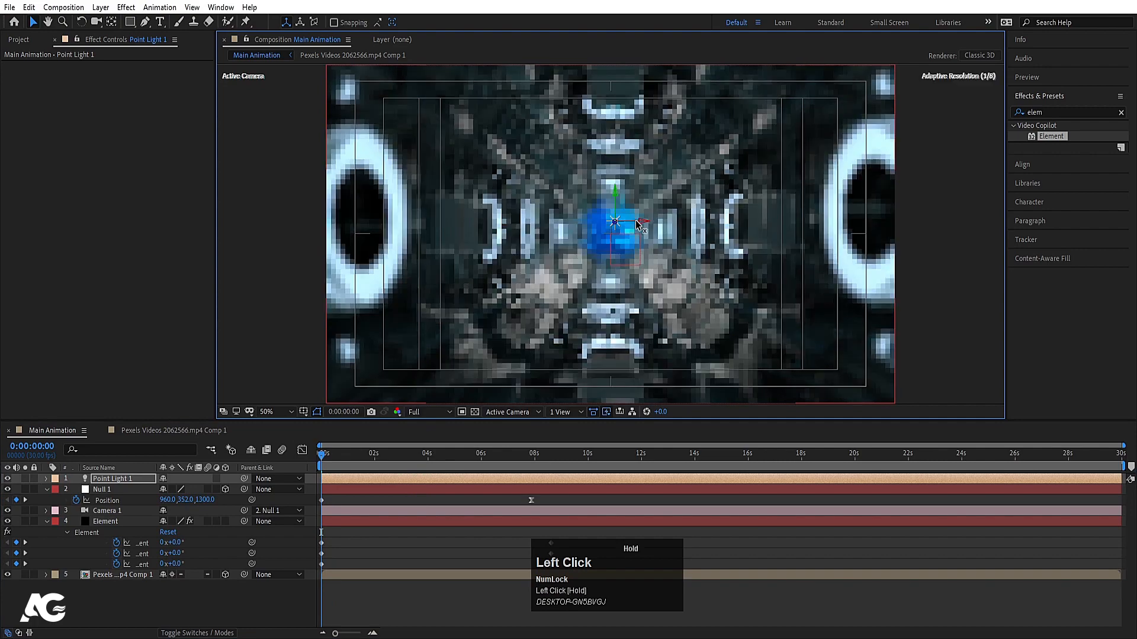
left_click(617, 193)
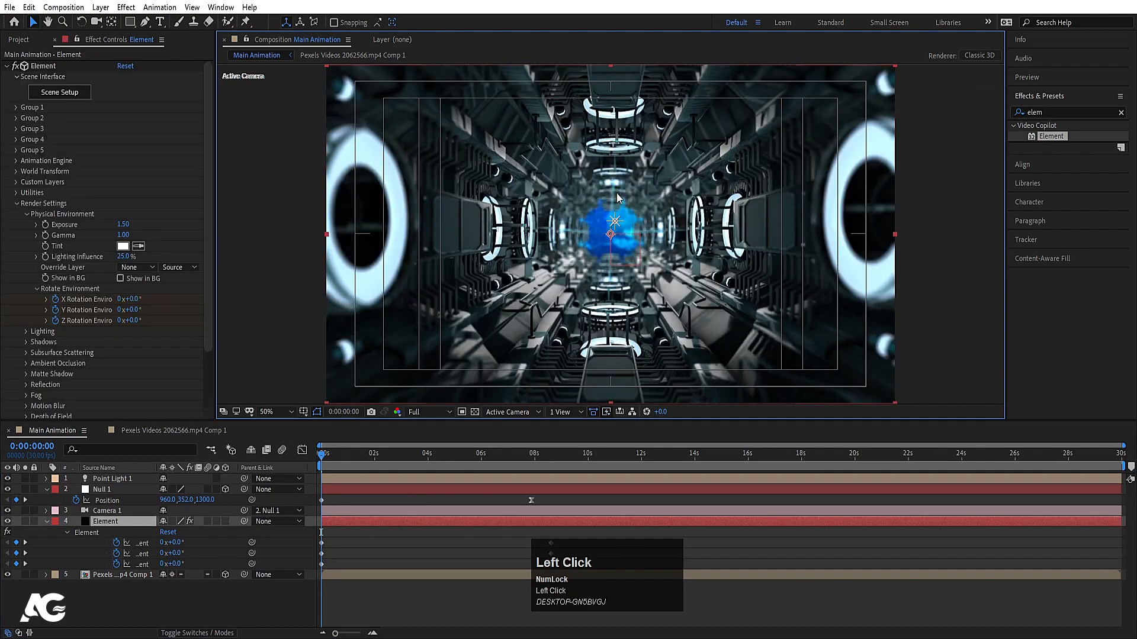
Open Point Light 1's light options and change its colour to a pale blue, about 8FD9FF.
left_click(105, 479)
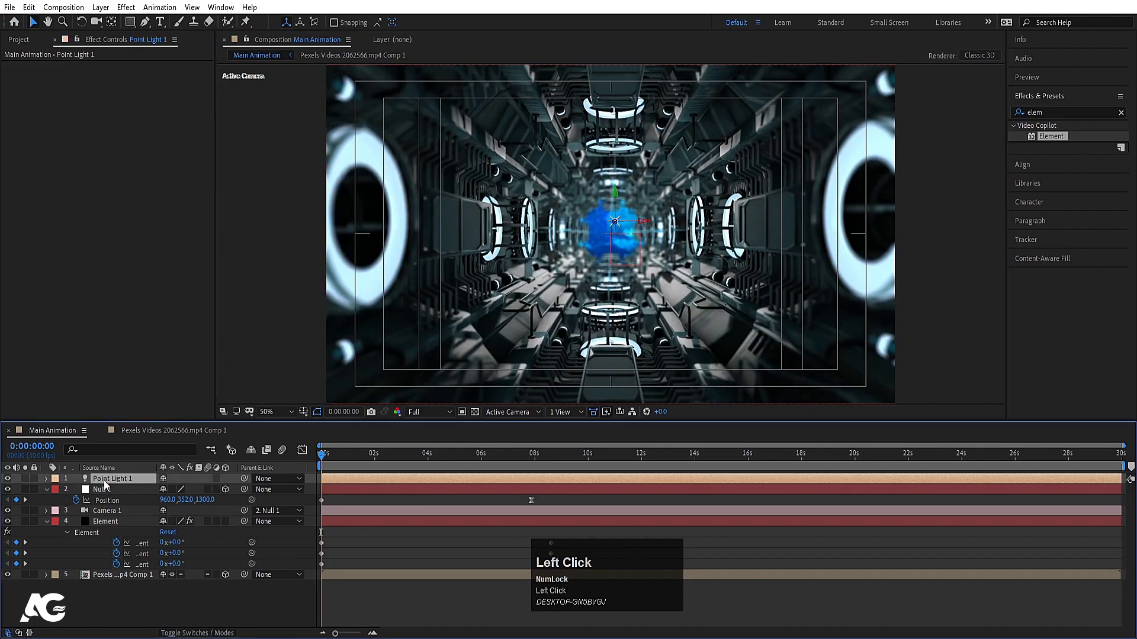
key("a")
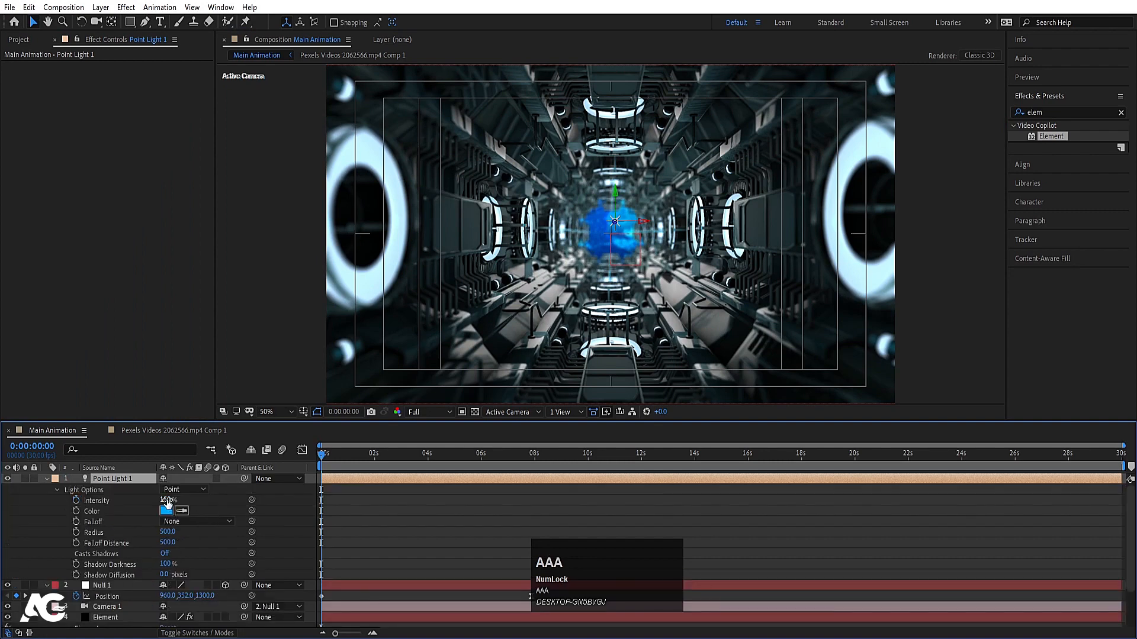
left_click(166, 512)
left_click_drag(358, 285, 344, 261)
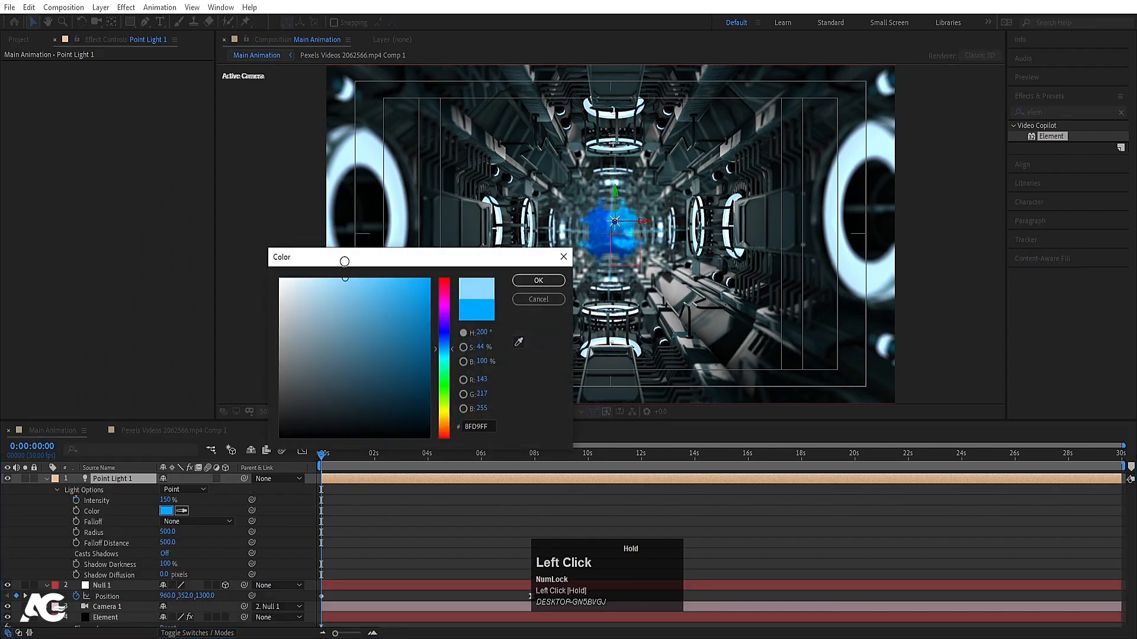
left_click(518, 283)
Preview the recoloured light, then parent Point Light 1 to Null 1 at the first frame.
key("space")
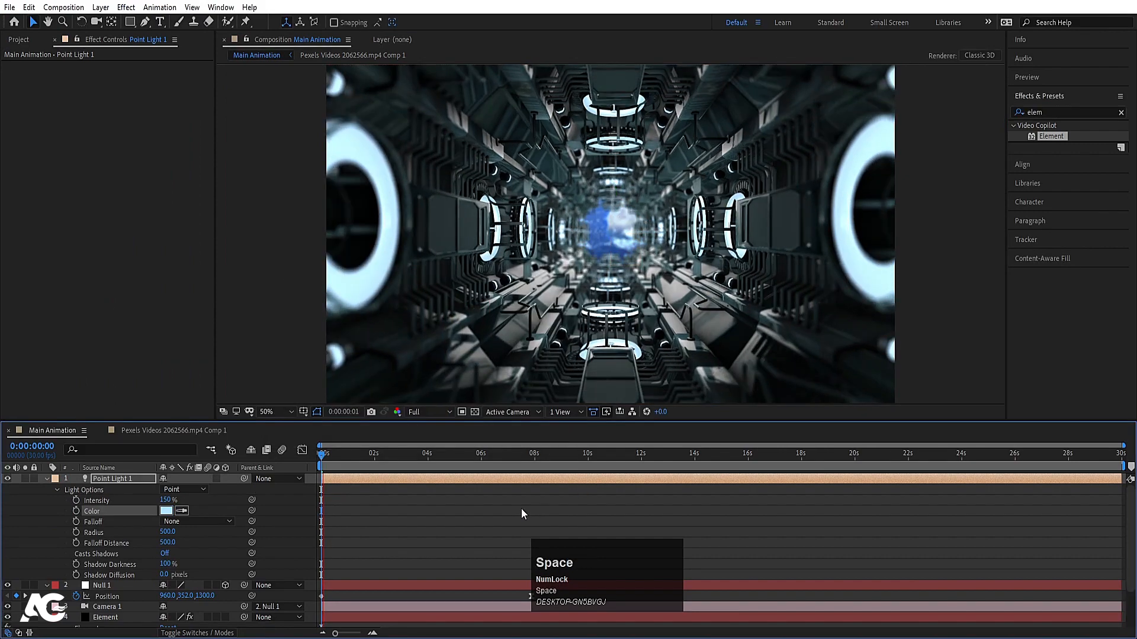
key("space")
left_click_drag(346, 460, 108, 585)
left_click(136, 479)
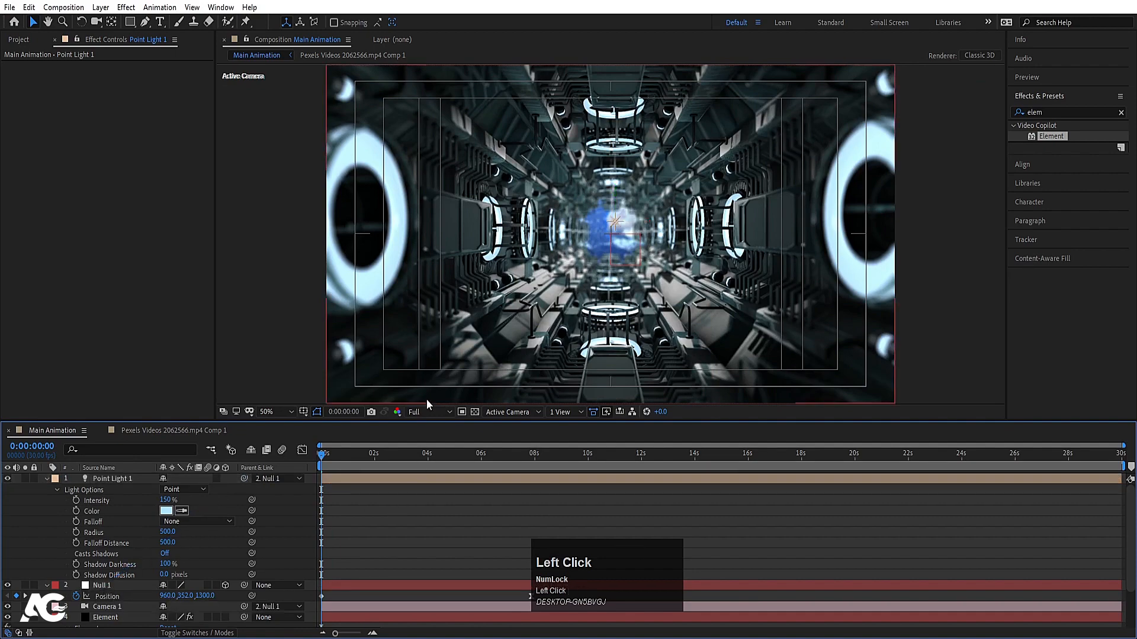
Lower the preview resolution to Quarter and play the camera move through the tunnel up to 0:00:05:19.
left_click(415, 412)
left_click(426, 482)
key("space")
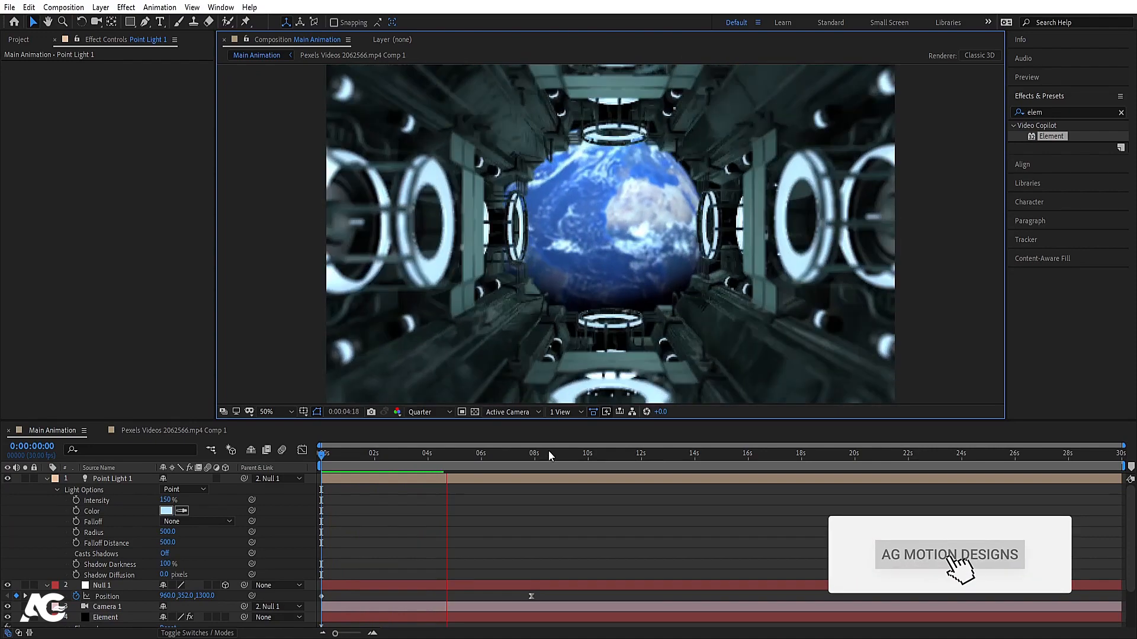
key("space")
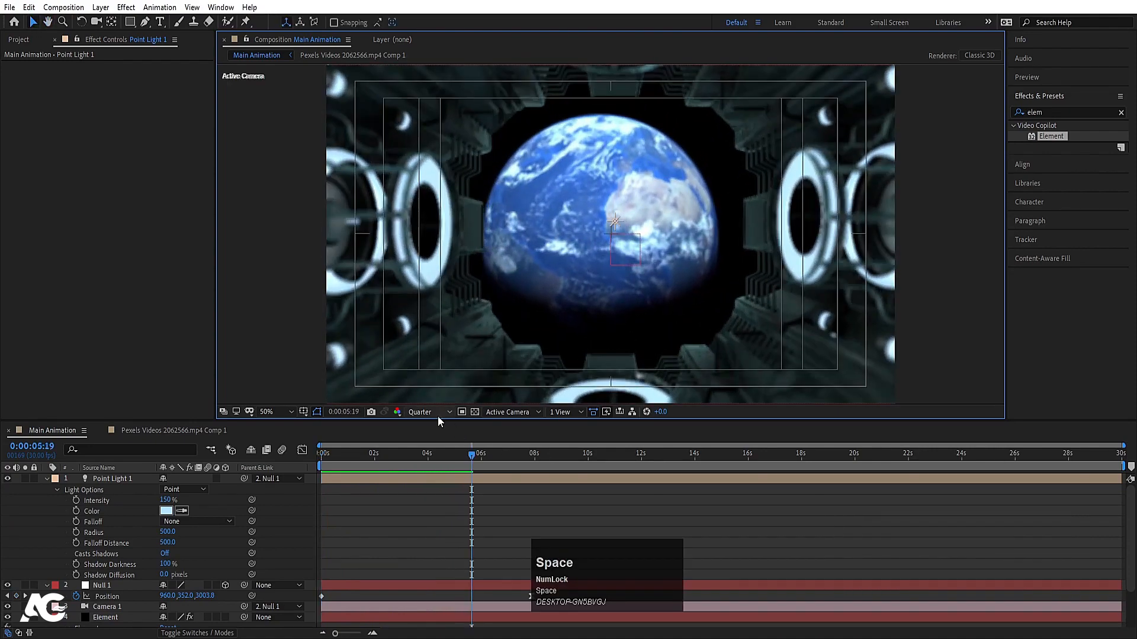
Restore the preview resolution to Full and examine the frame at 0:00:05:19.
left_click(429, 412)
left_click(421, 439)
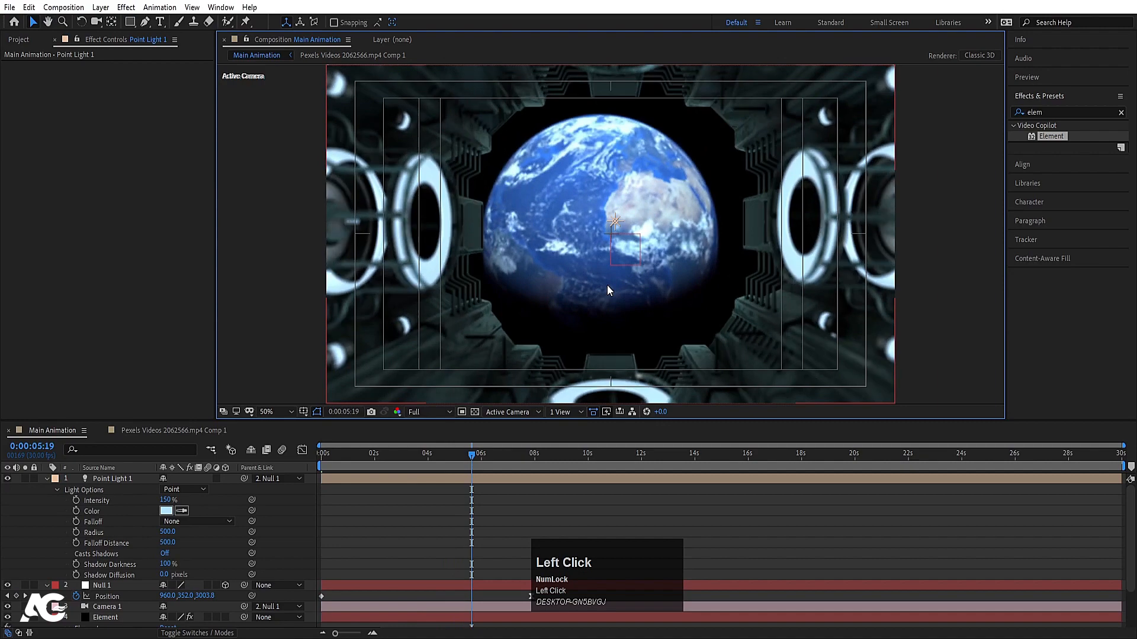
key("grave")
key("space")
left_click(485, 516)
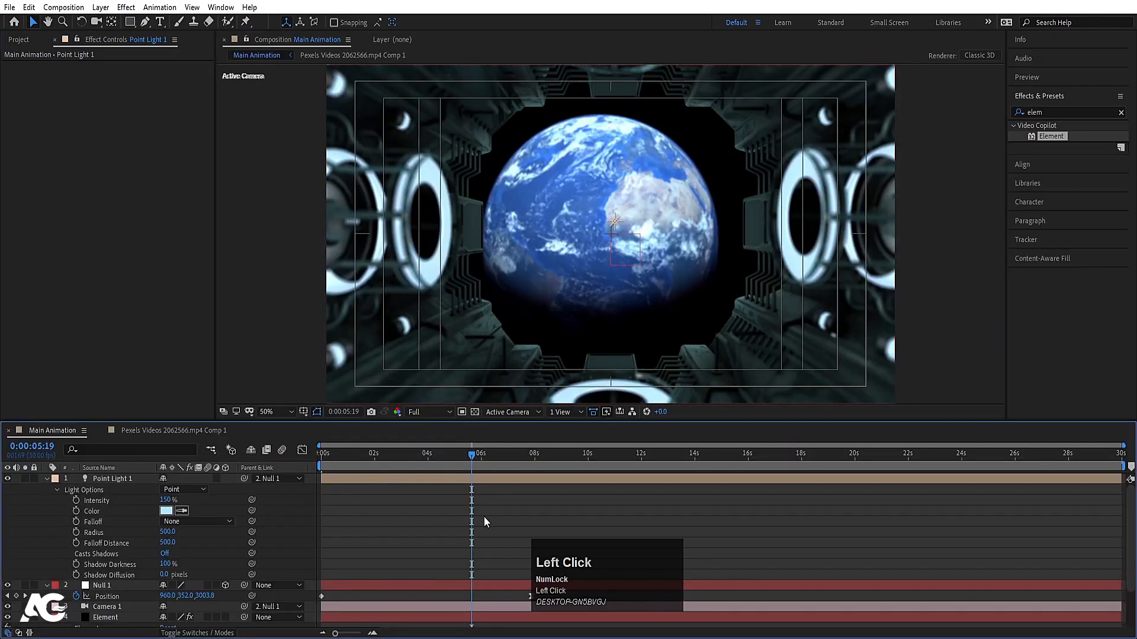
Reveal the keyframed properties of all layers and inspect the Earth at the 0:00:07:26 keyframe.
key("u")
key("u")
key("k")
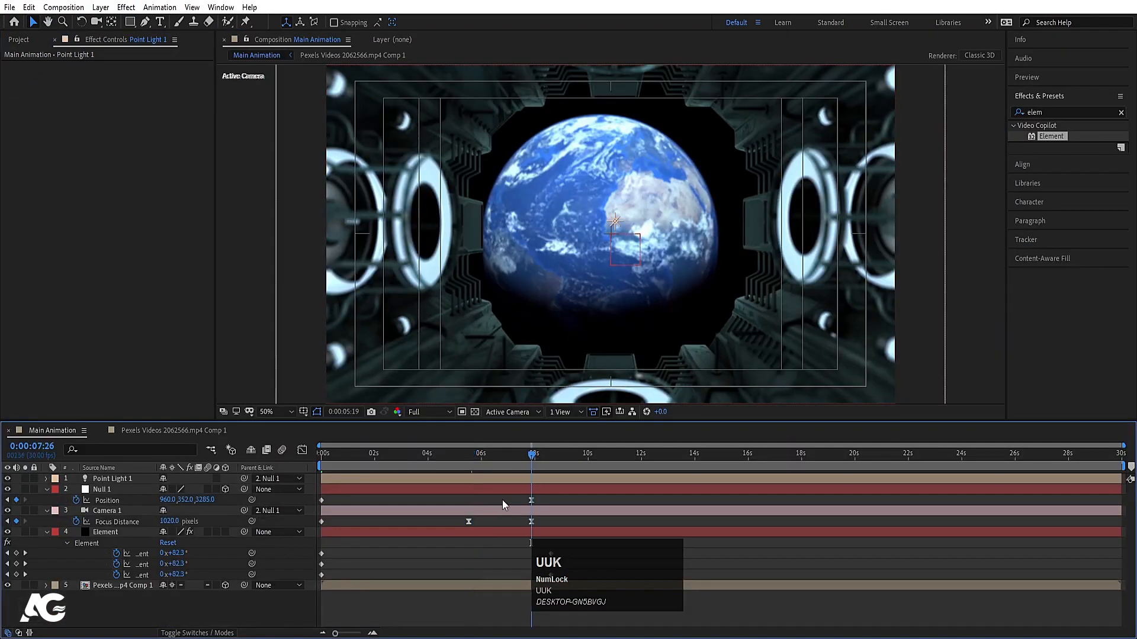
key("grave")
key("grave")
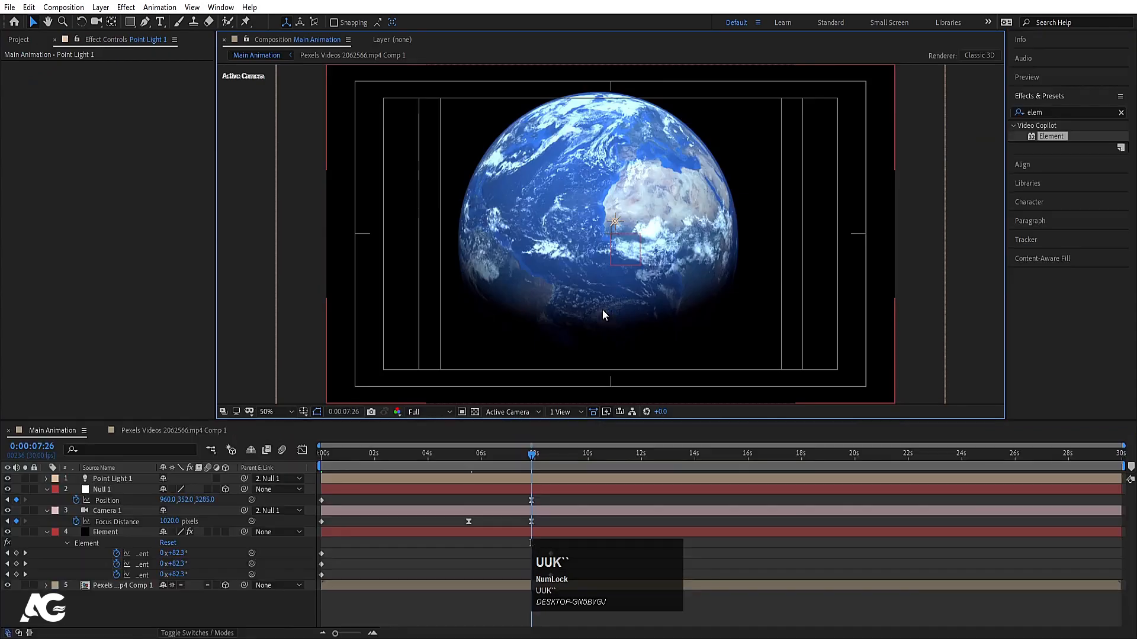
Add an intensity keyframe to Point Light 1 at the 0:00:05:16 focus distance keyframe.
key("j")
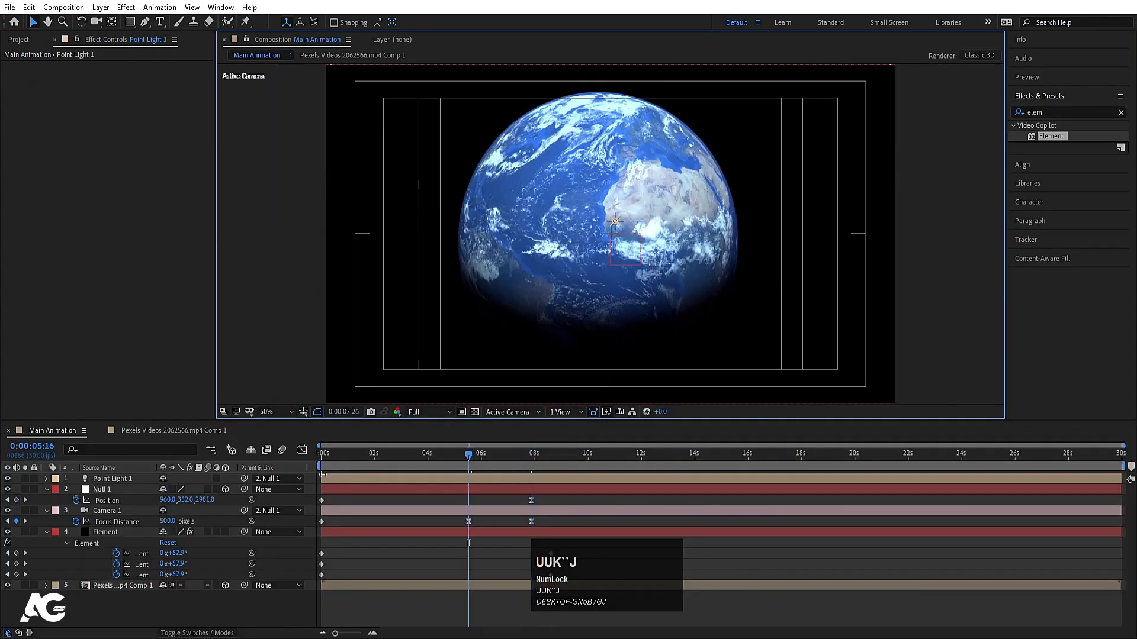
left_click(105, 480)
key("t")
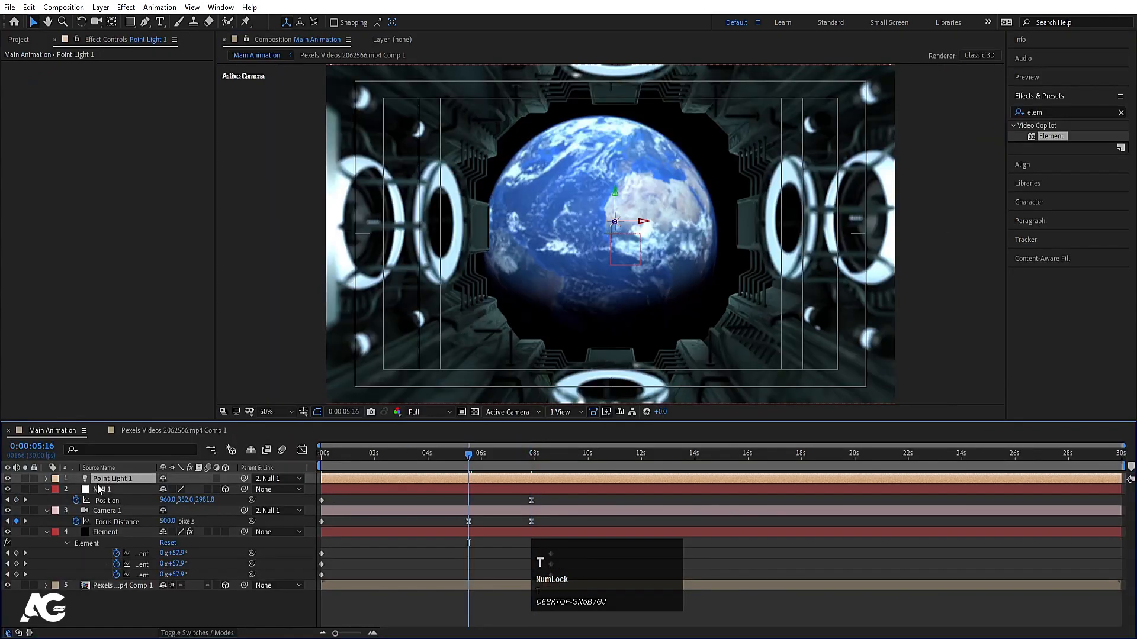
left_click(76, 501)
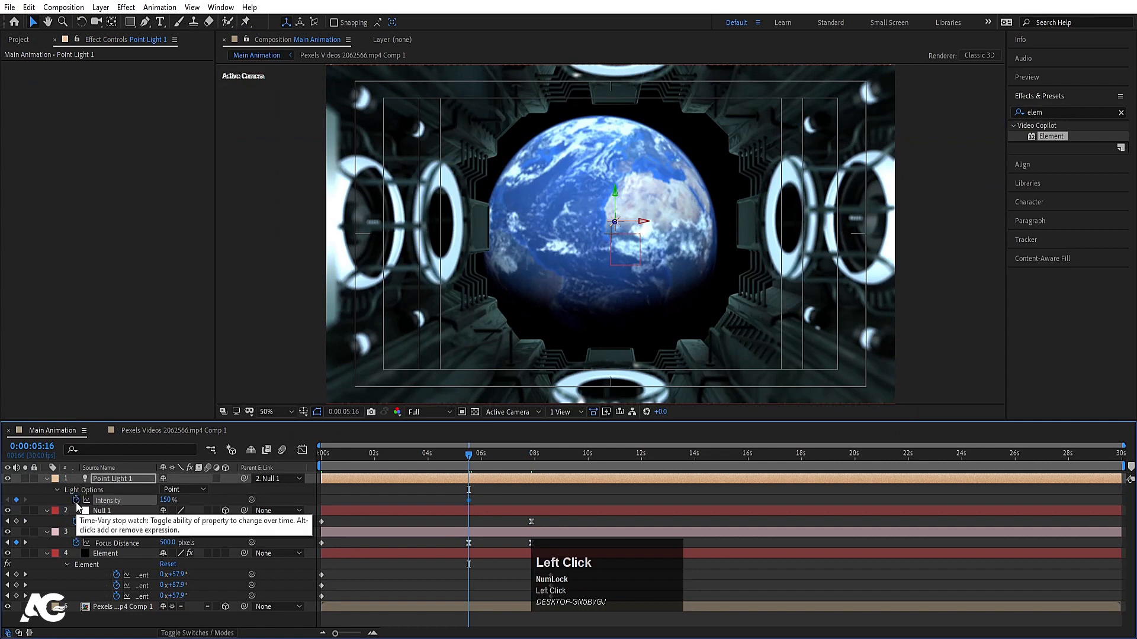
At 0:00:07:26, try Point Light 1 intensities of 0% and 100%, then settle on 140%.
key("k")
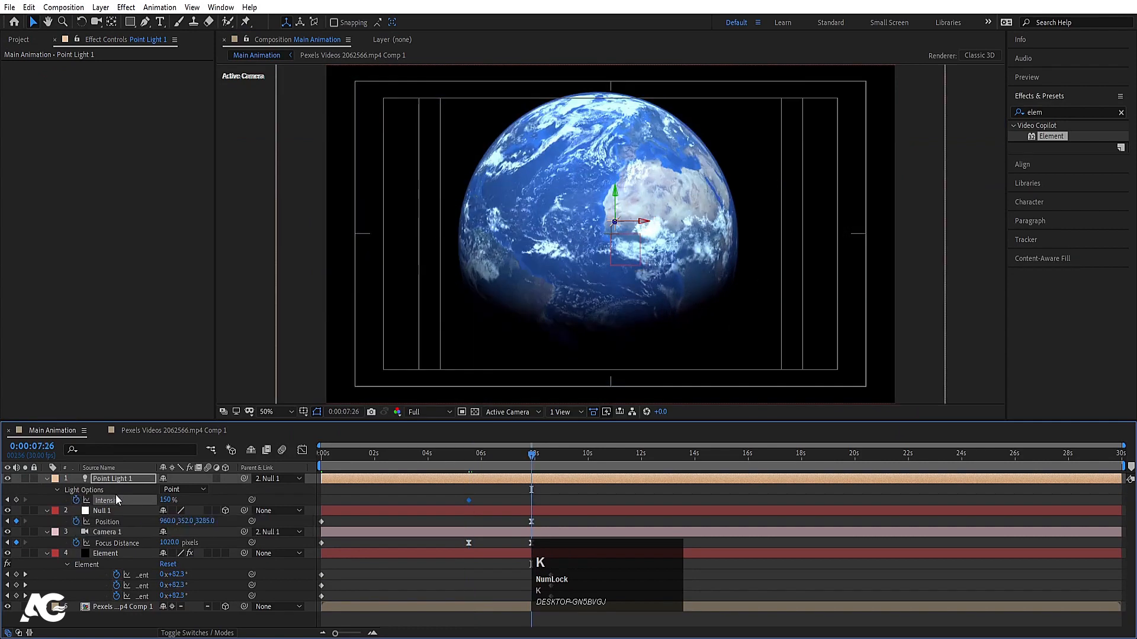
left_click(165, 502)
type("0")
key("Return")
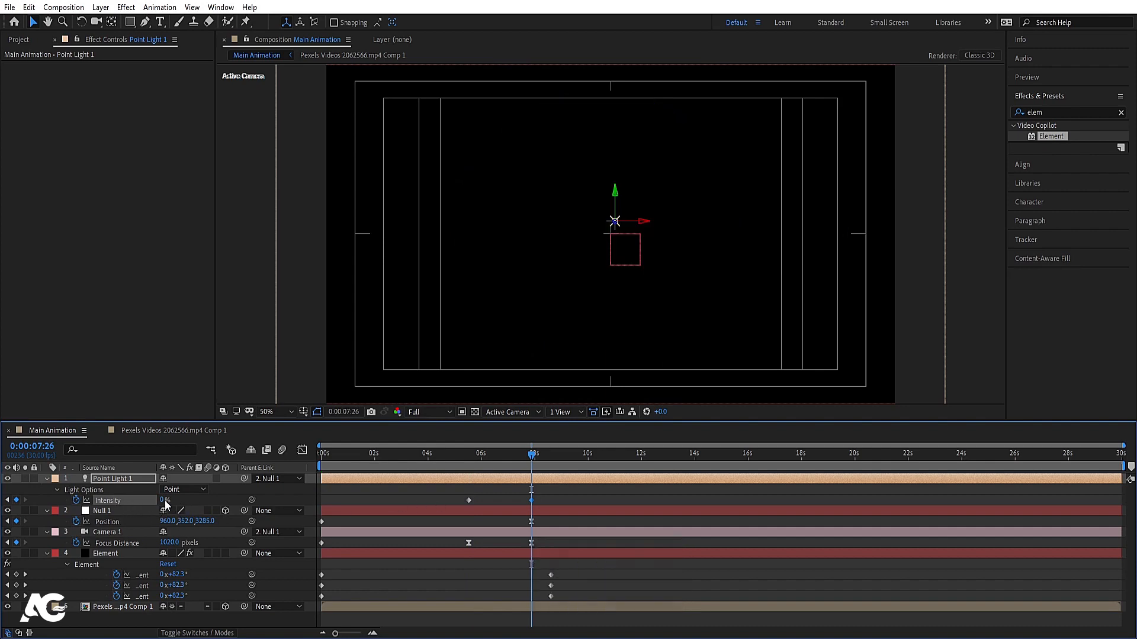
left_click(163, 502)
key("Return")
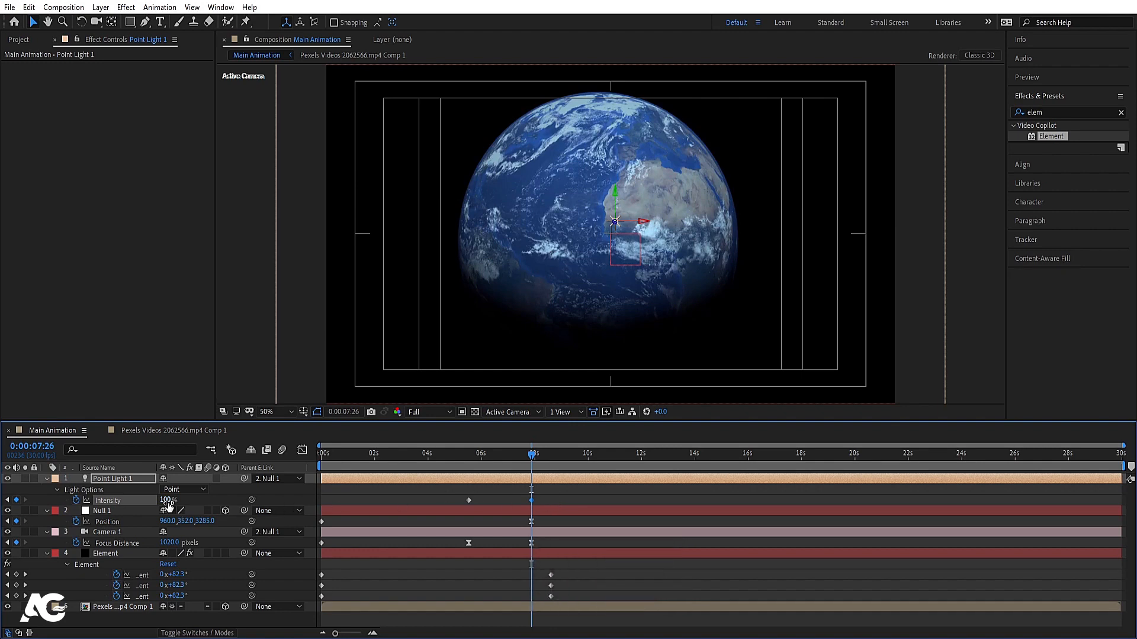
left_click(167, 501)
key("Return")
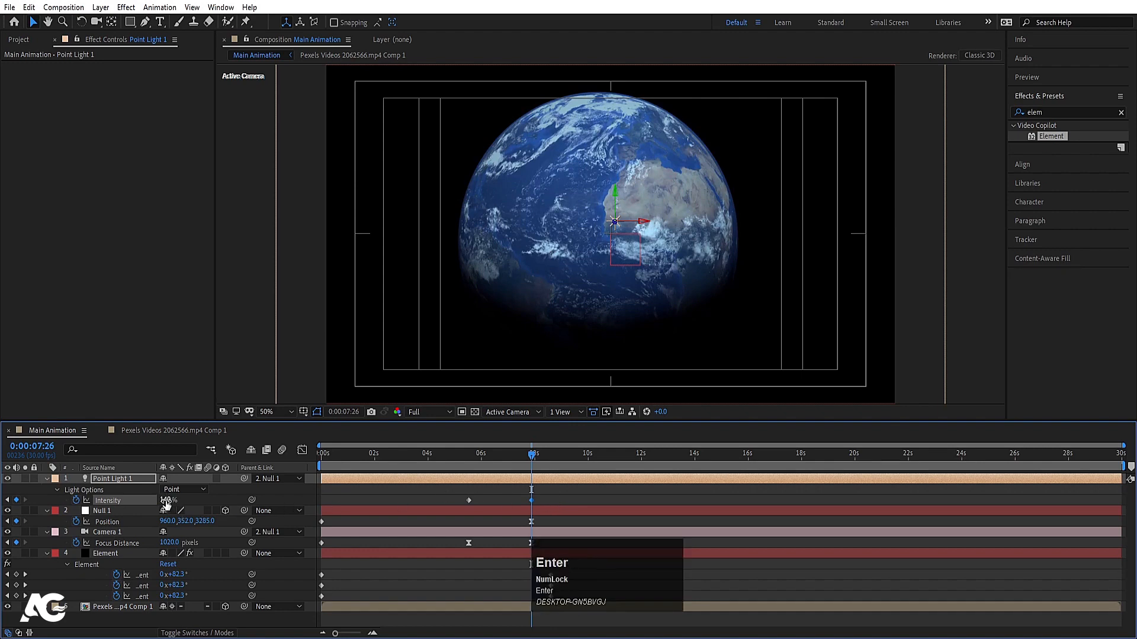
left_click(190, 504)
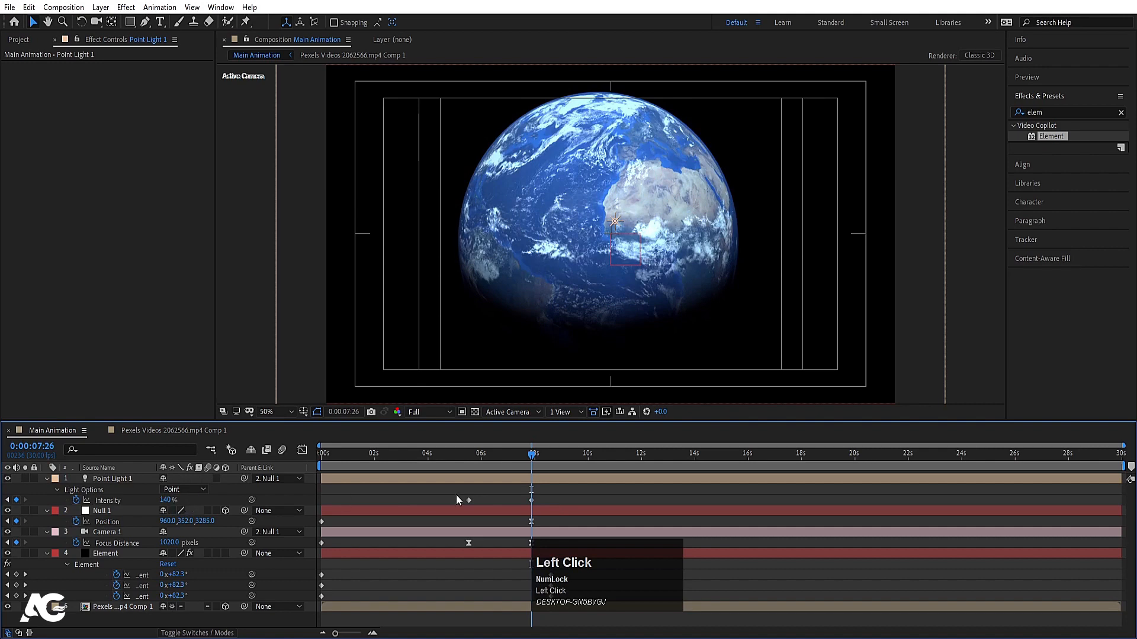
Apply Easy Ease to both Point Light 1 intensity keyframes and return to the first frame to check the view.
left_click_drag(456, 499, 577, 502)
key("F9")
key("j")
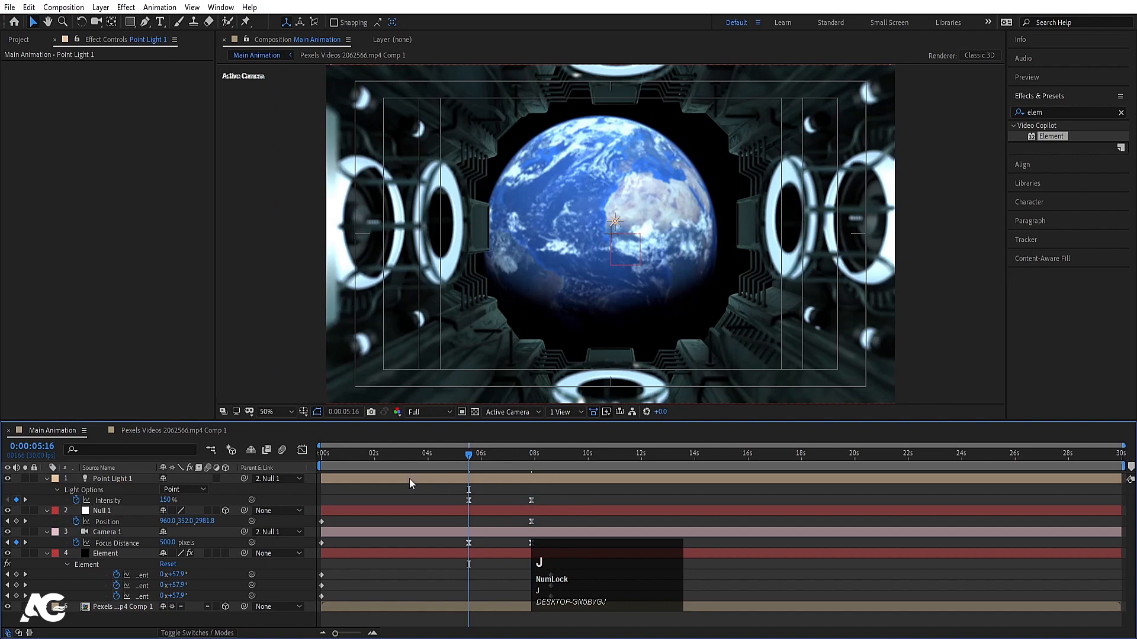
left_click_drag(378, 454, 232, 460)
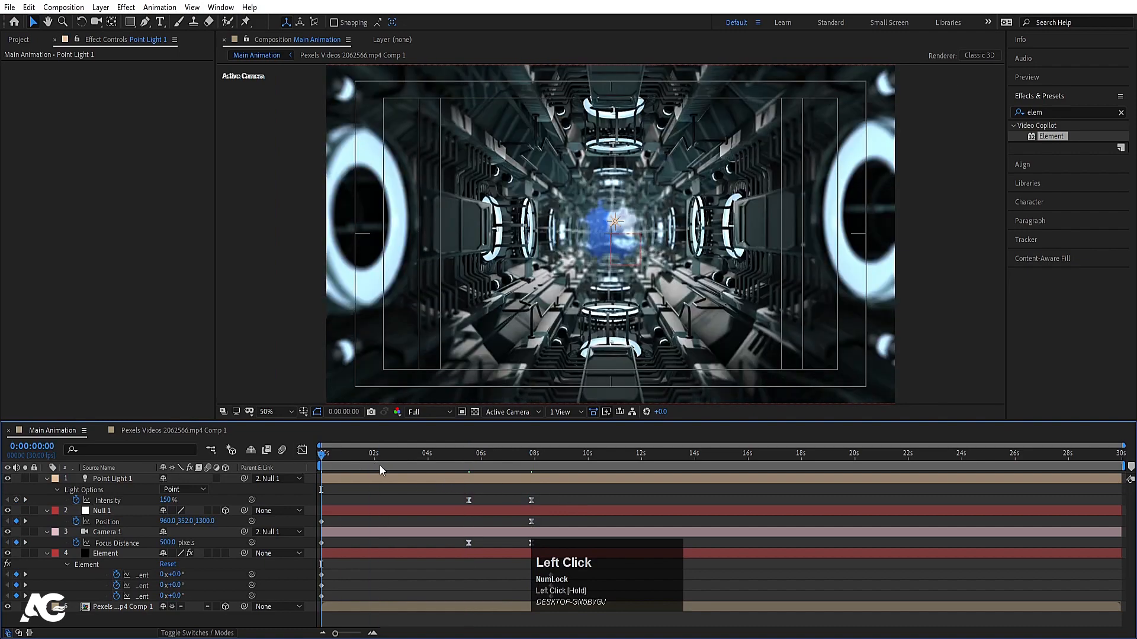
key("grave")
key("grave")
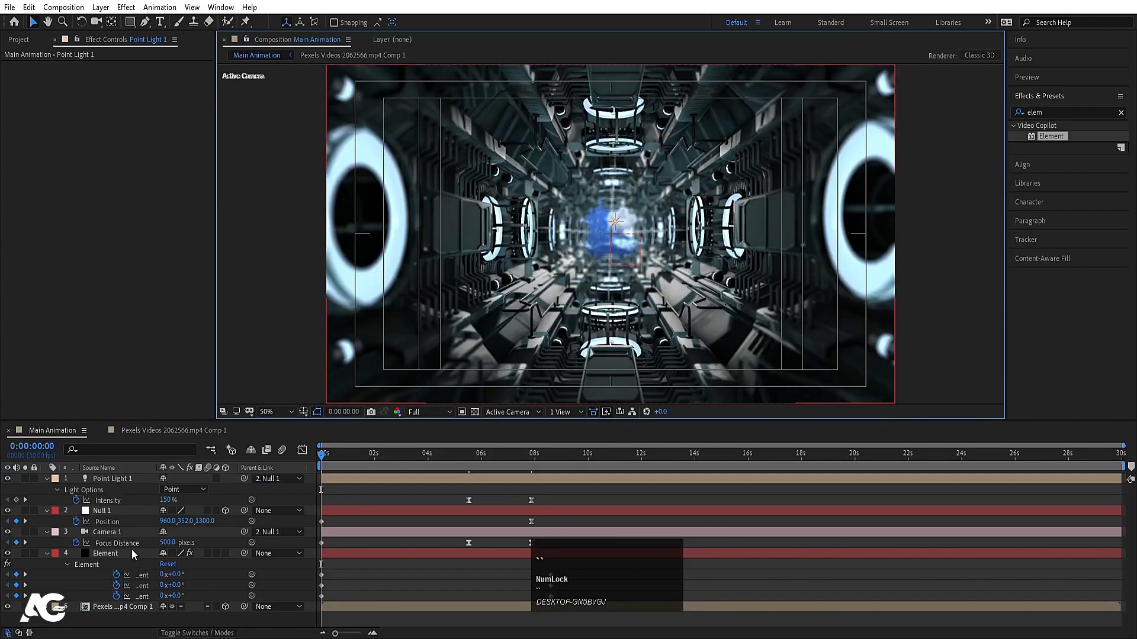
Keyframe Null 1's Z Rotation at 0° on the first frame and at 0:00:05:16.
left_click(94, 510)
key("r")
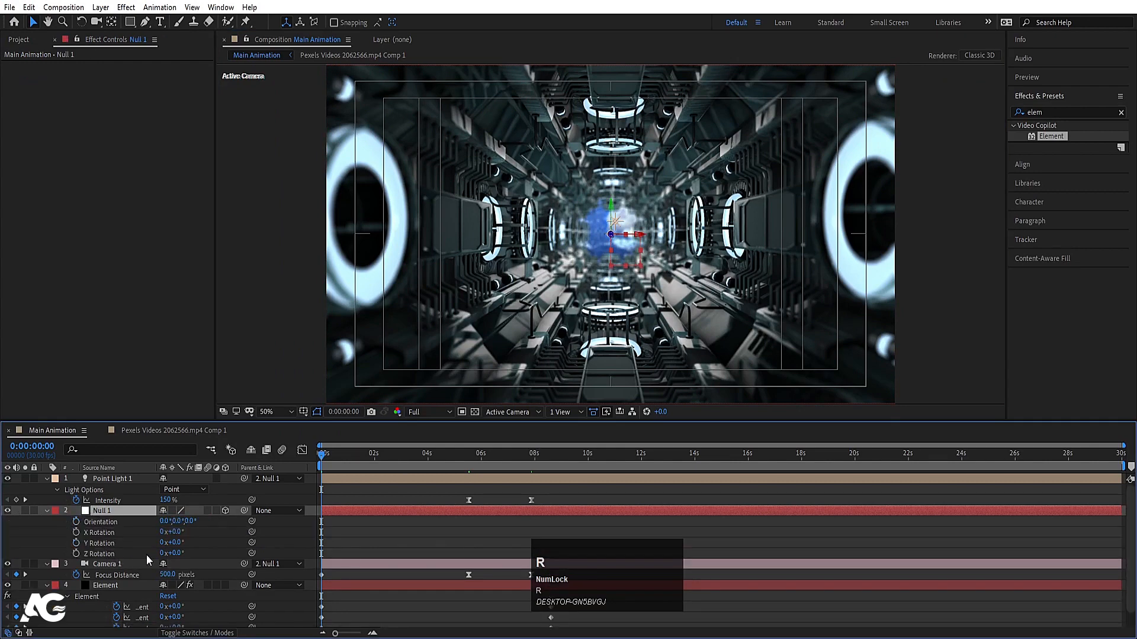
left_click(75, 554)
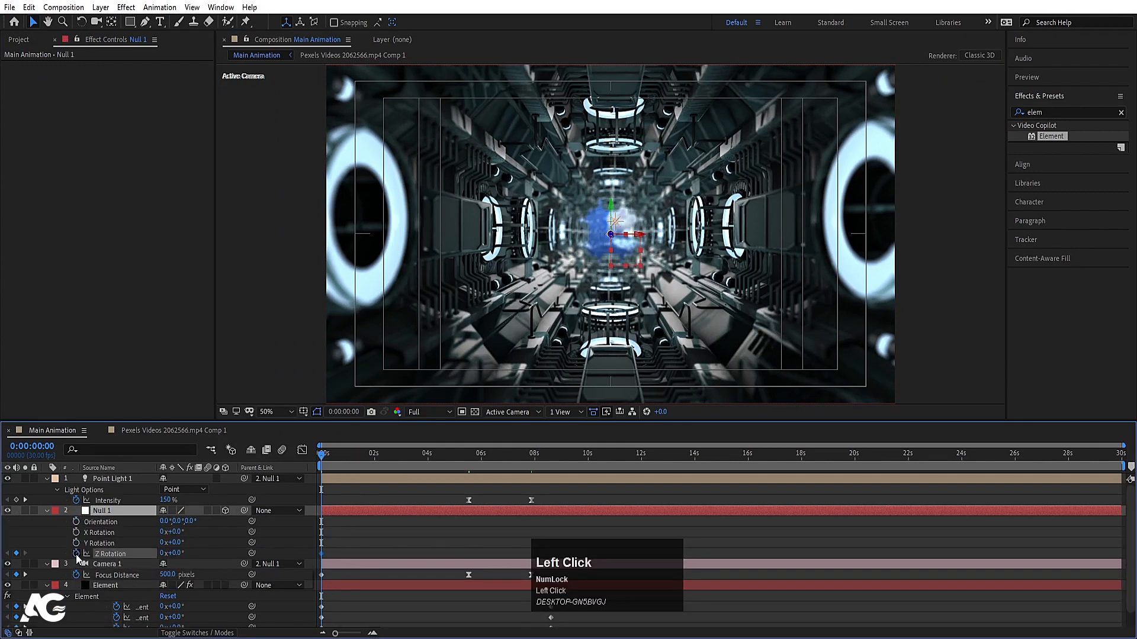
key("k")
key("k")
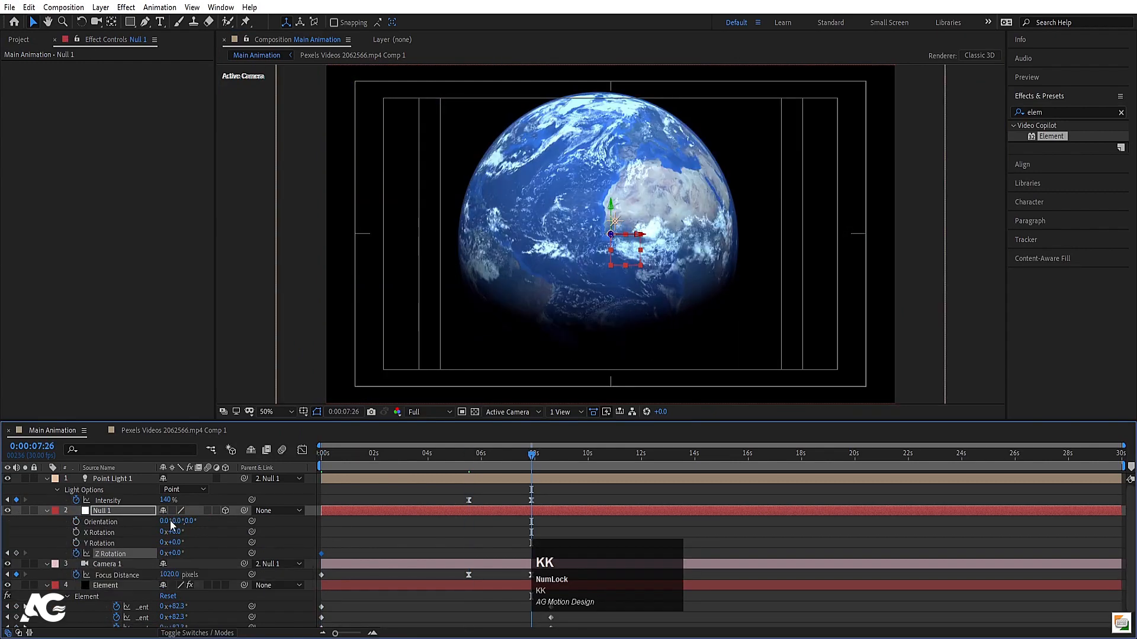
key("j")
left_click(17, 554)
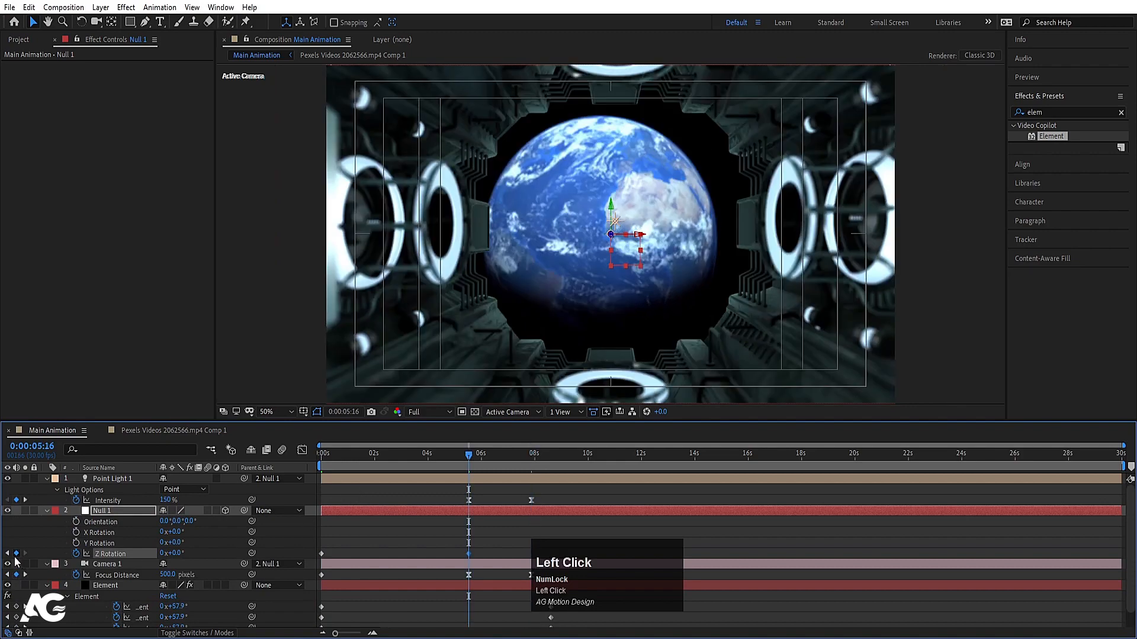
Set Null 1's Z Rotation on the first frame to 59° and select its Z Rotation keyframes.
key("j")
left_click_drag(179, 553, 222, 546)
left_click(126, 553)
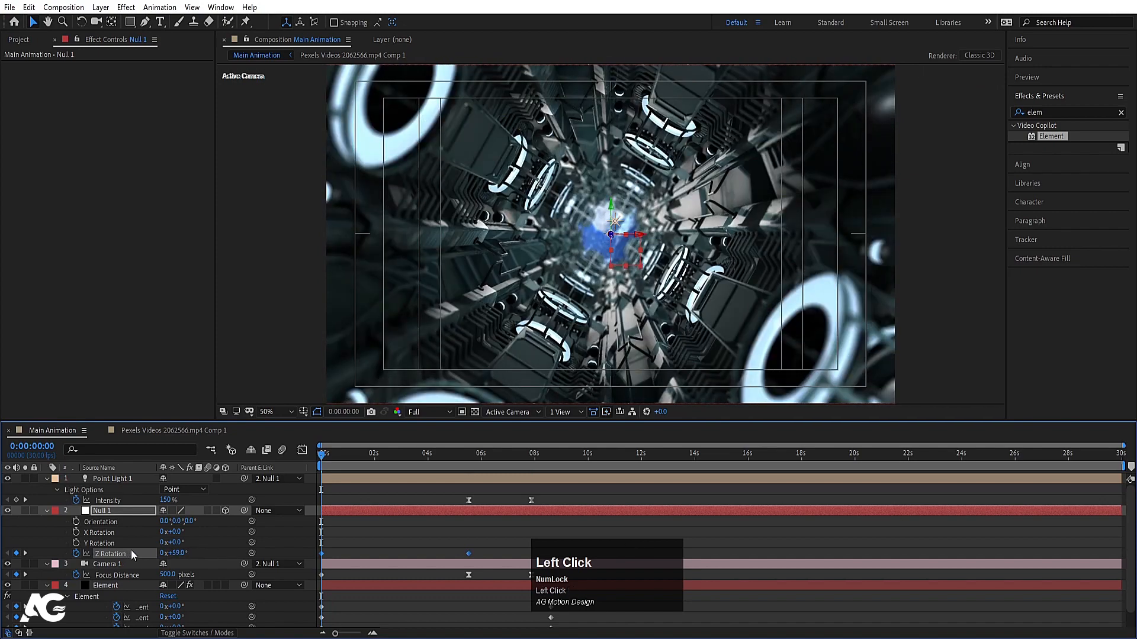
Apply Easy Ease to Null 1's Z Rotation keyframes, then turn the first-frame keyframe back to linear.
key("F9")
key("space")
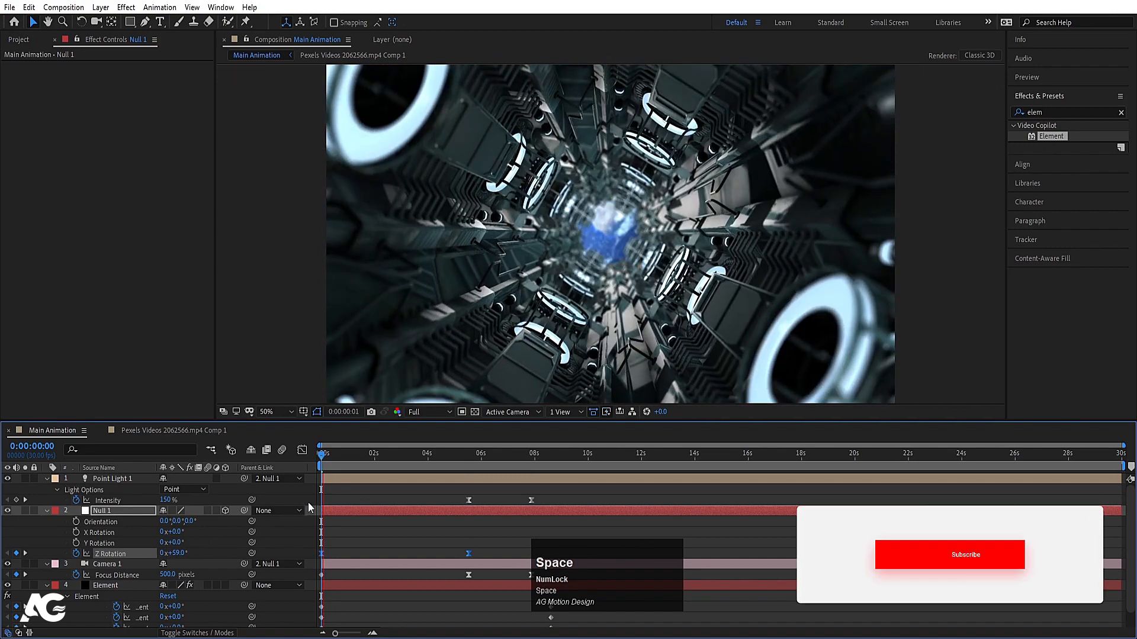
left_click(347, 544)
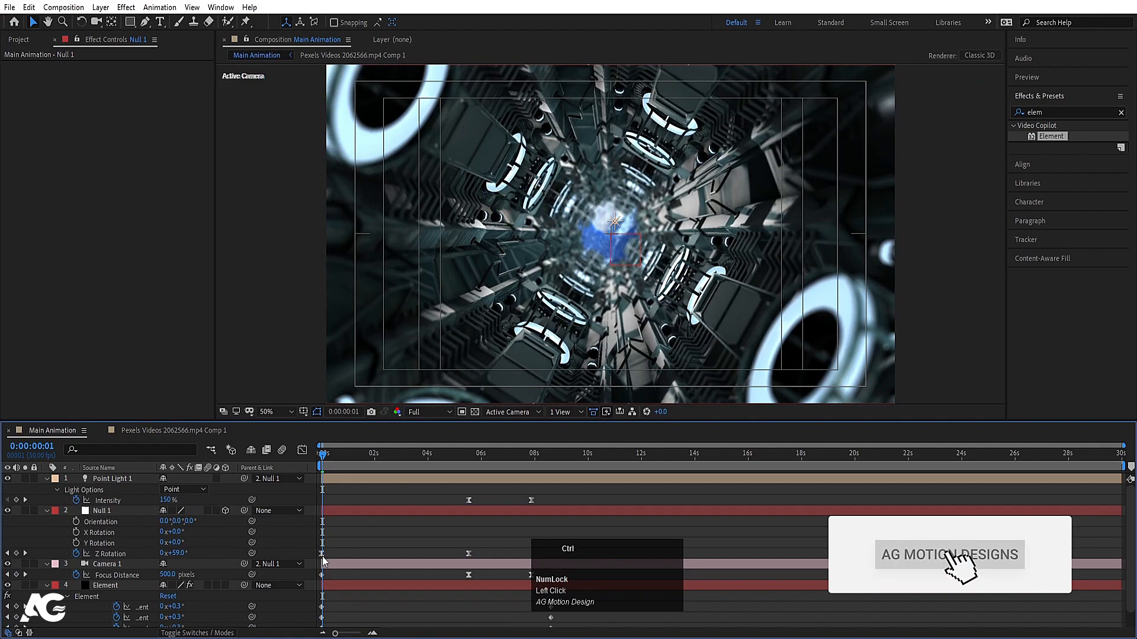
left_click(322, 553, "ctrl")
left_click(348, 528)
Preview the tunnel animation from the start at Quarter resolution to check the rotation and the approach to the Earth.
left_click(425, 415)
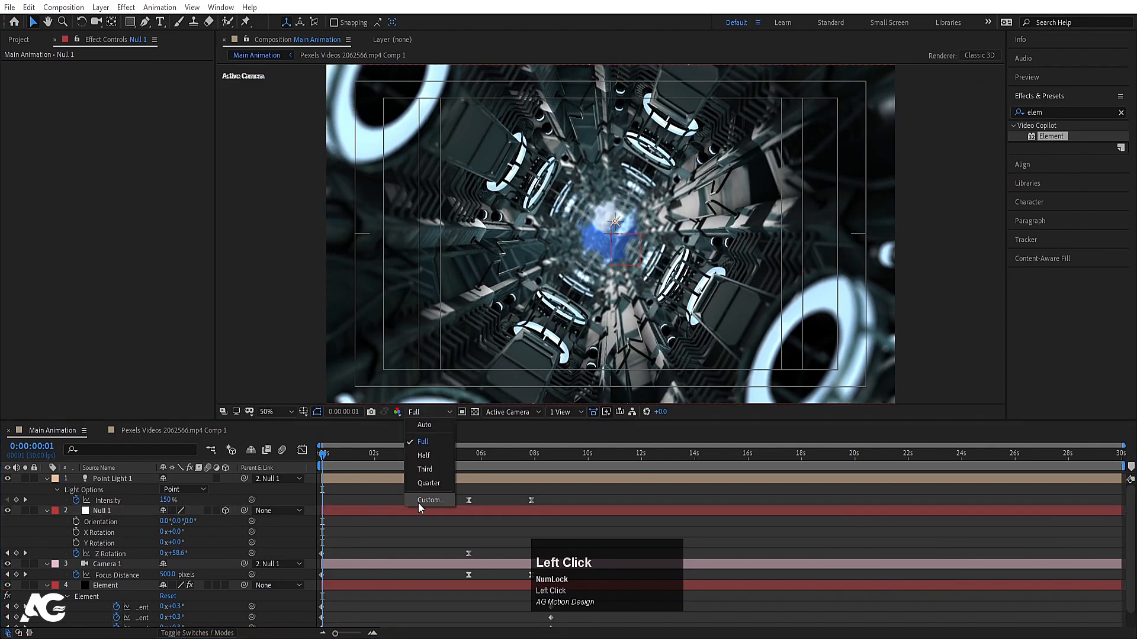
left_click(422, 485)
key("space")
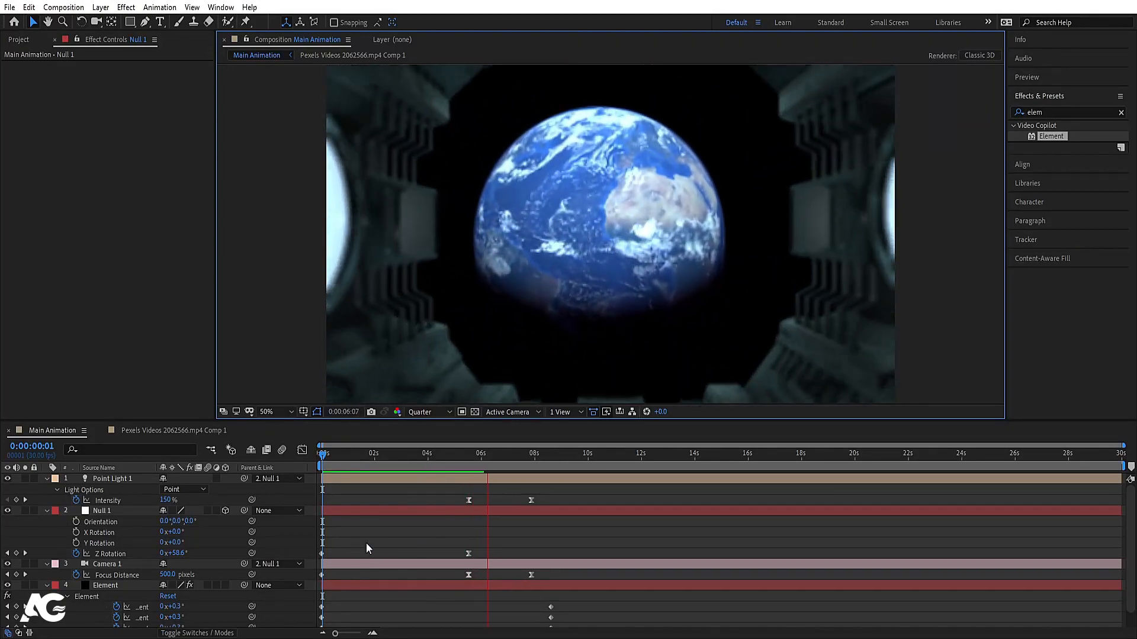
key("space")
left_click(322, 454)
key("space")
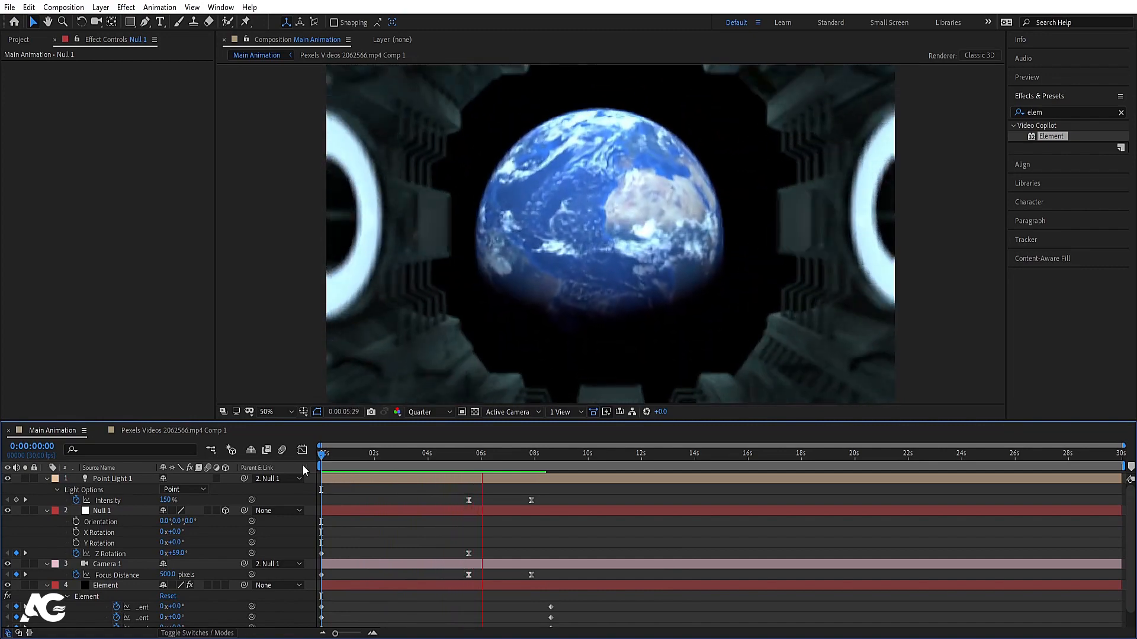
key("space")
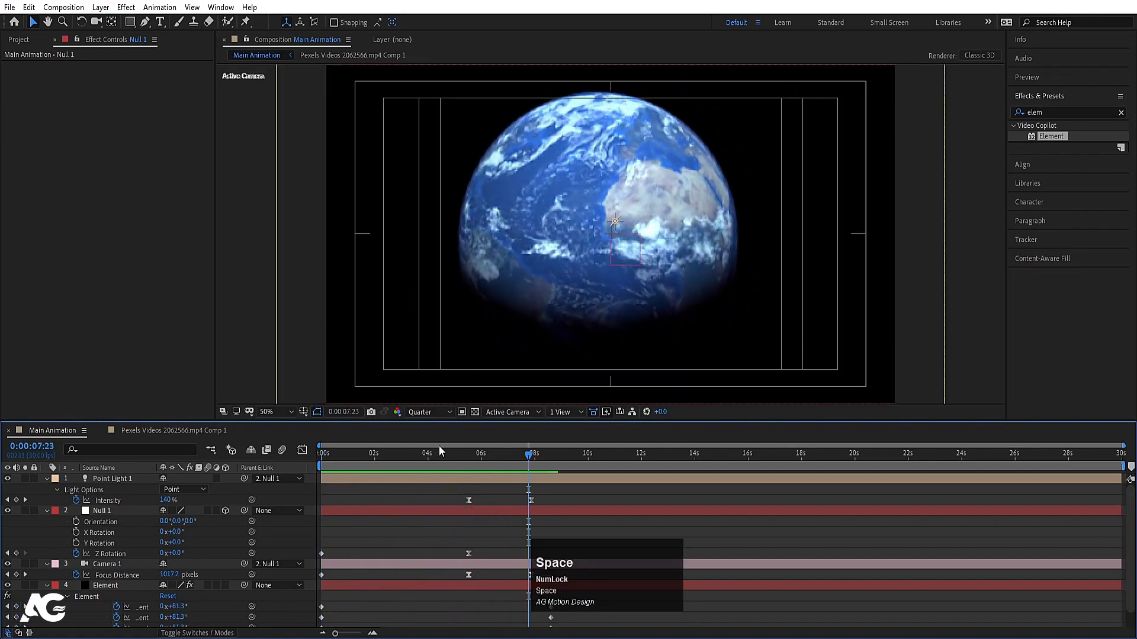
Return to the first frame and set the preview resolution back to Full.
left_click(417, 455)
left_click_drag(405, 463, 307, 481)
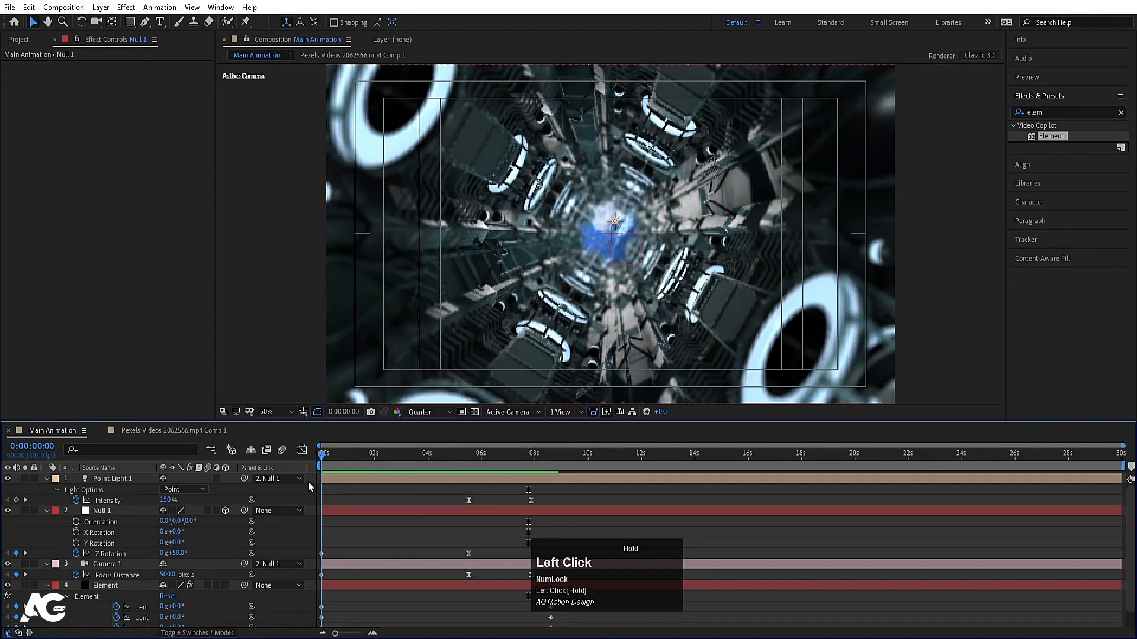
left_click(425, 411)
left_click(421, 442)
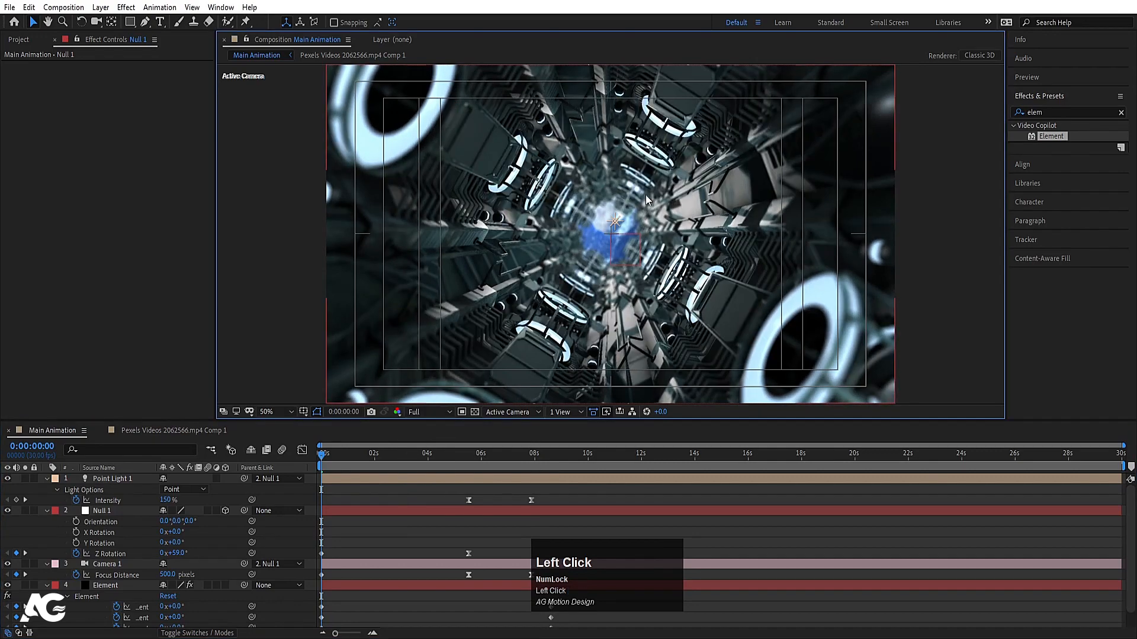
key("grave")
key("grave")
Open the Element layer's Scene Setup and collapse the nested group folder copies in the scene list.
left_click(129, 586)
left_click(66, 92)
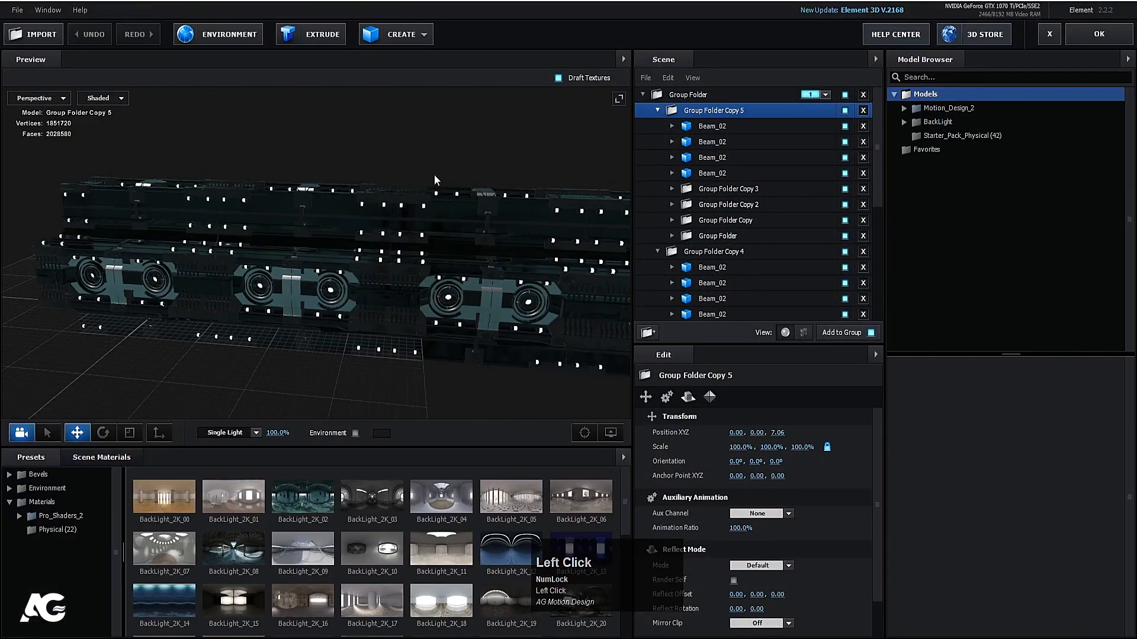
left_click(657, 110)
left_click(656, 124)
left_click(655, 123)
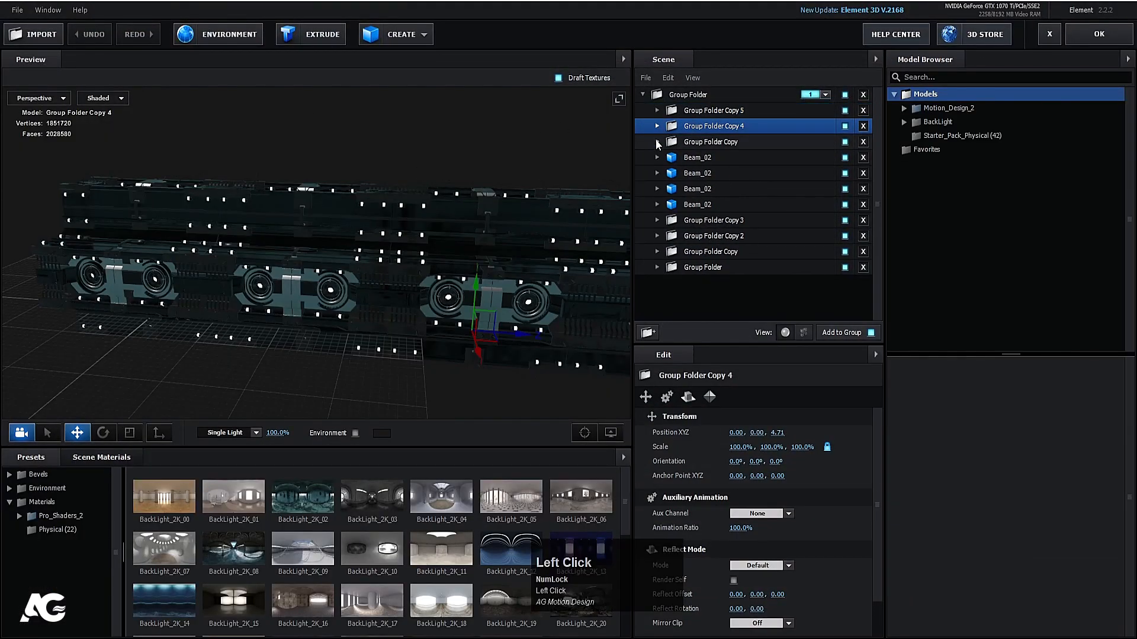
Browse the Motion_Design_2 models and add Tech_Mech_04 from Tech_Components to the scene.
double_click(942, 108)
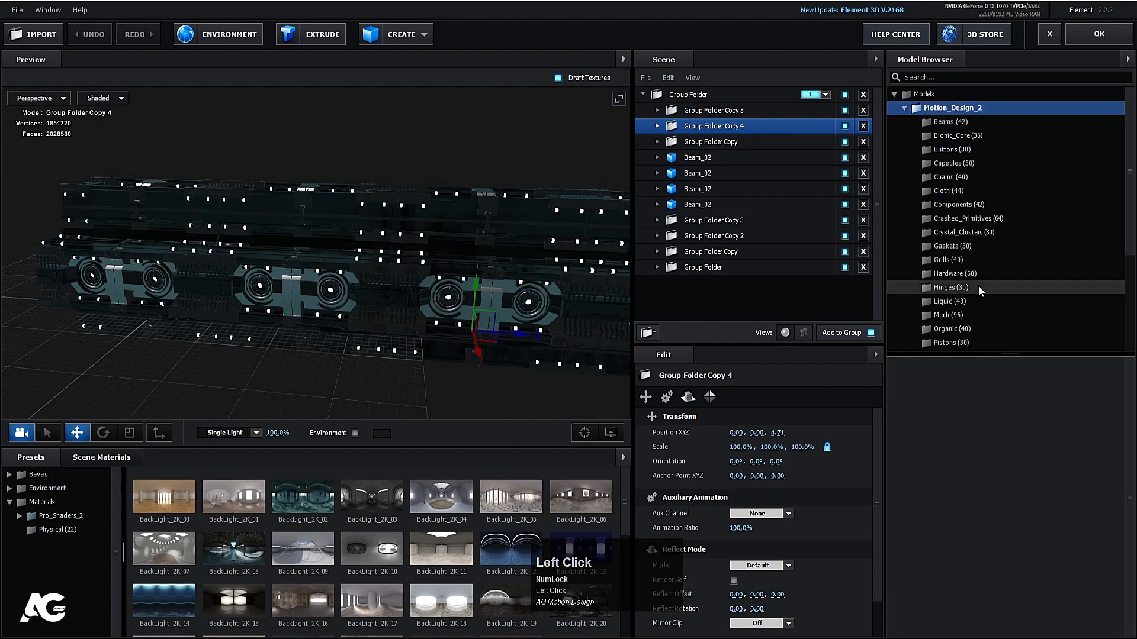
scroll(947, 285, "down", 3)
left_click(955, 254)
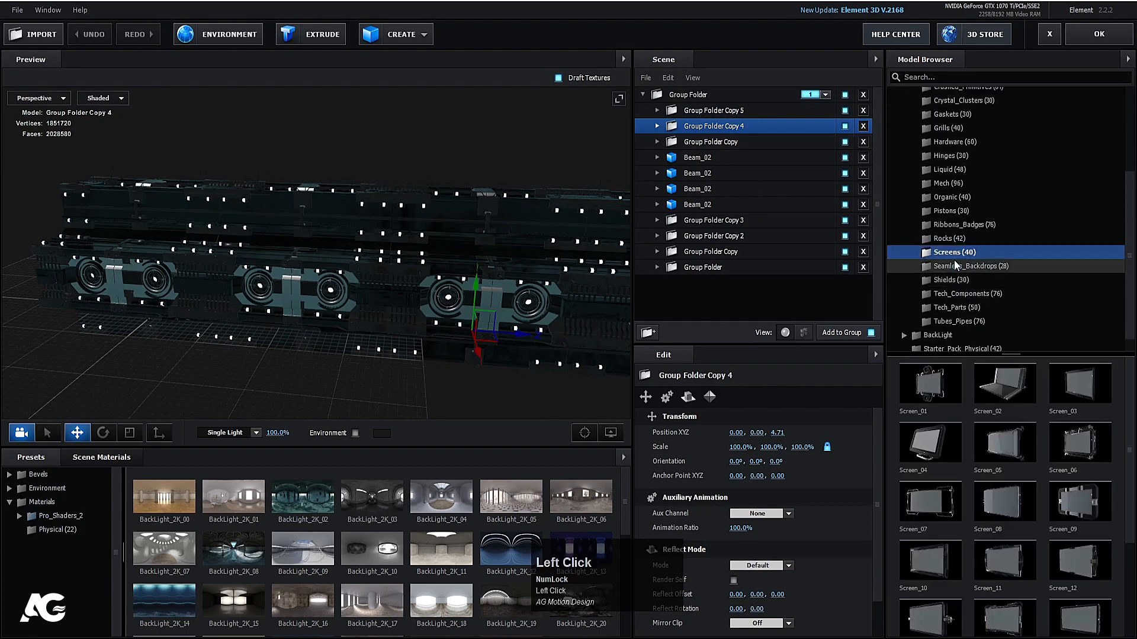
left_click(955, 266)
left_click(954, 279)
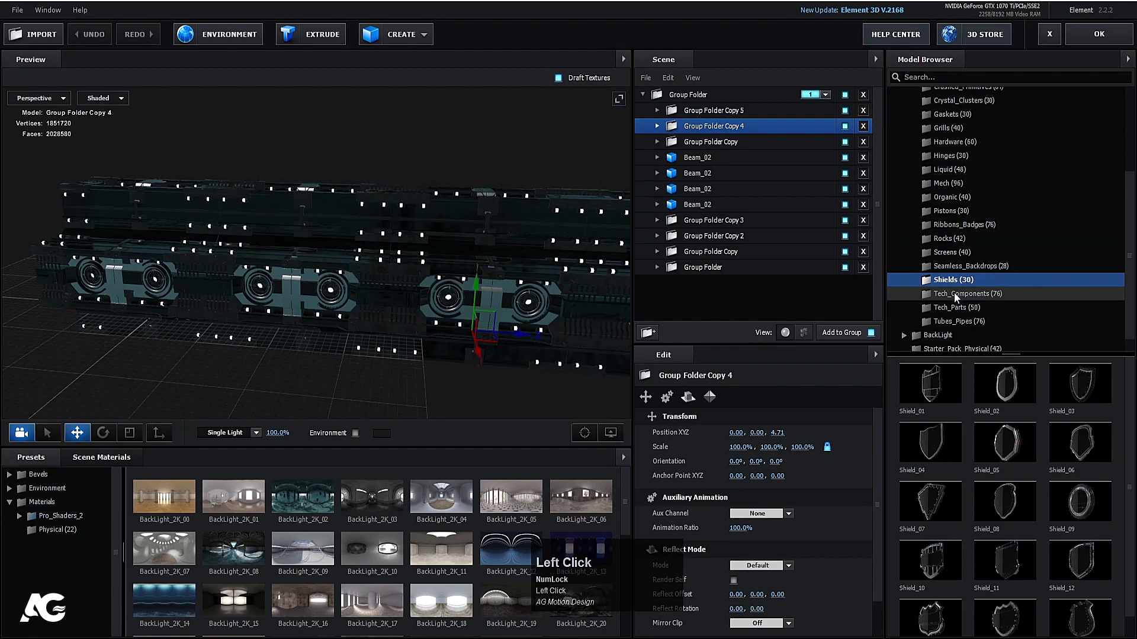
left_click(955, 294)
scroll(1019, 470, "down", 2)
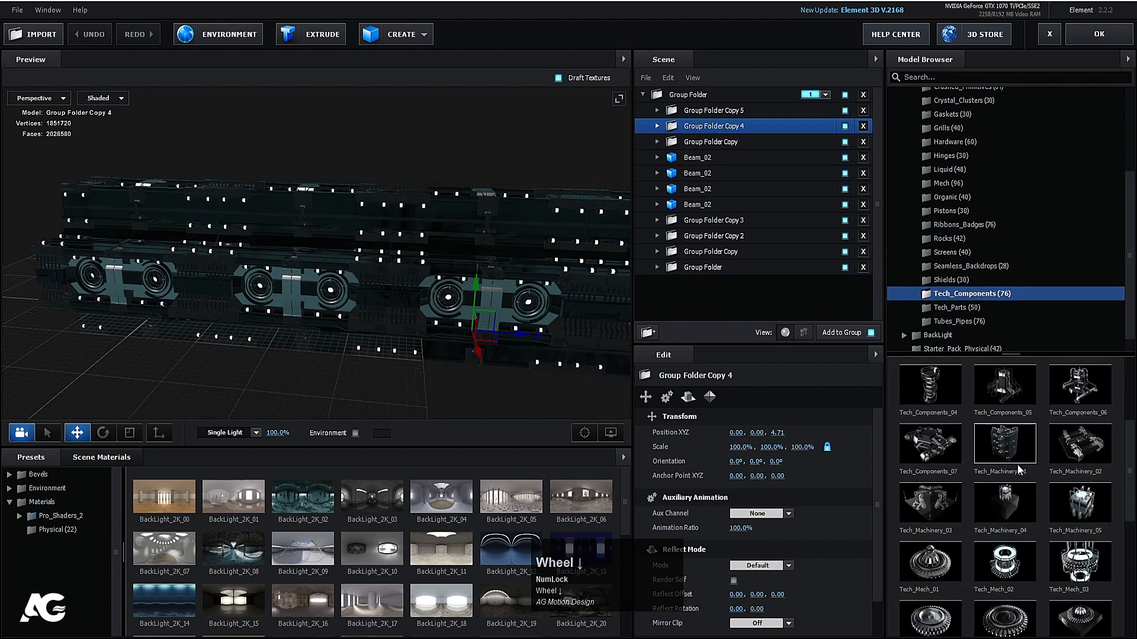
scroll(1019, 470, "down", 2)
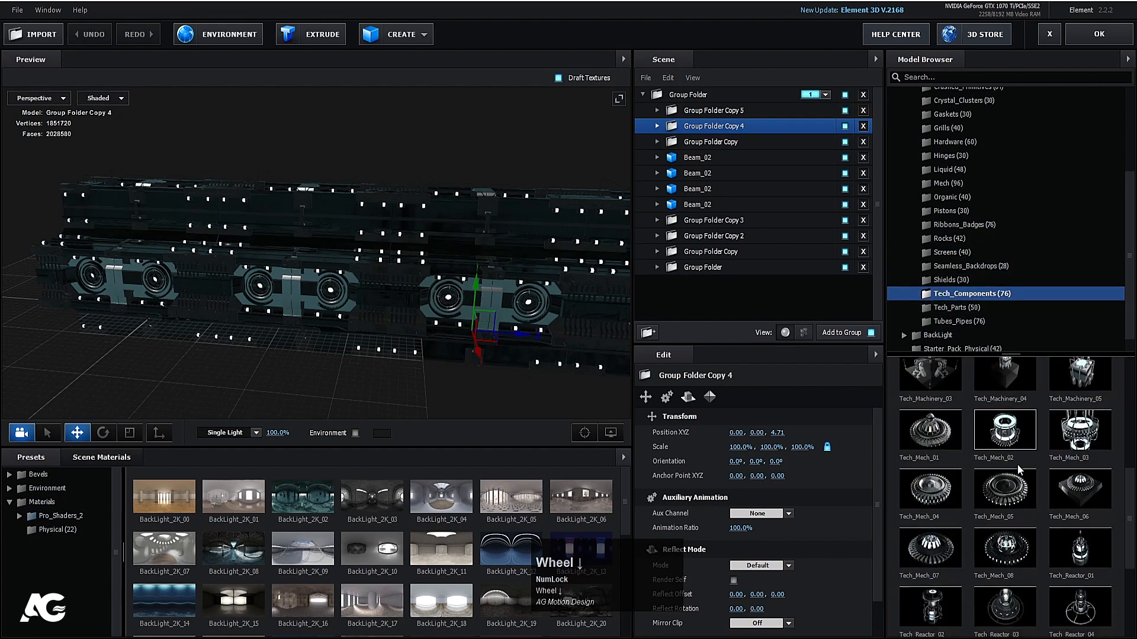
left_click(942, 480)
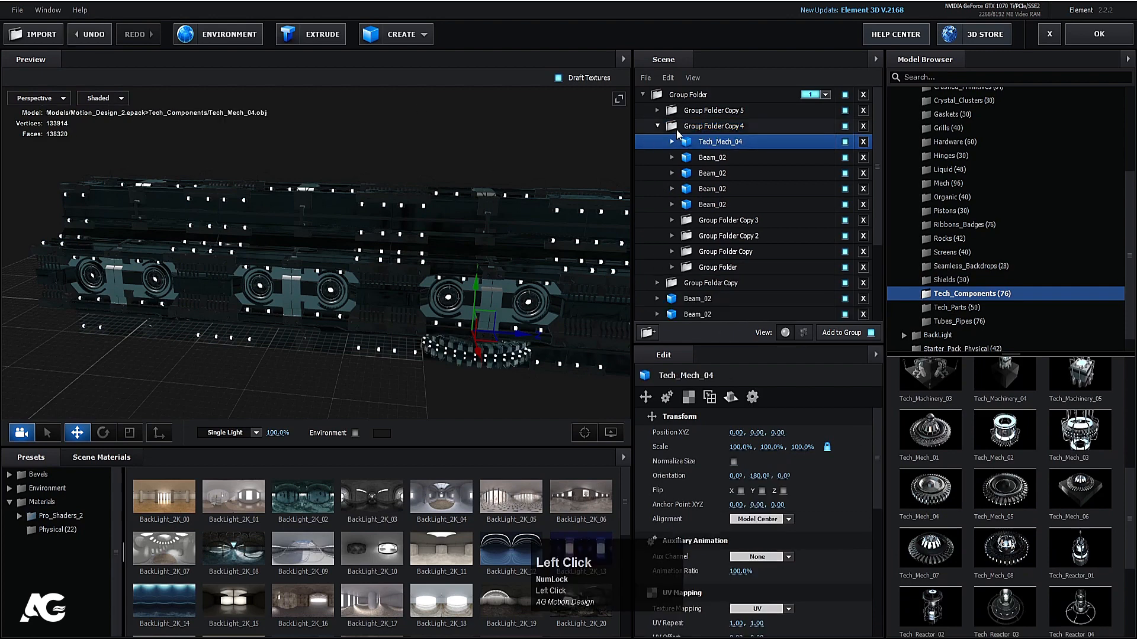
Move Tech_Mech_04 out of Group Folder Copy 4 to directly under the main Group Folder, and collapse Copy 4.
left_click_drag(703, 145, 688, 119)
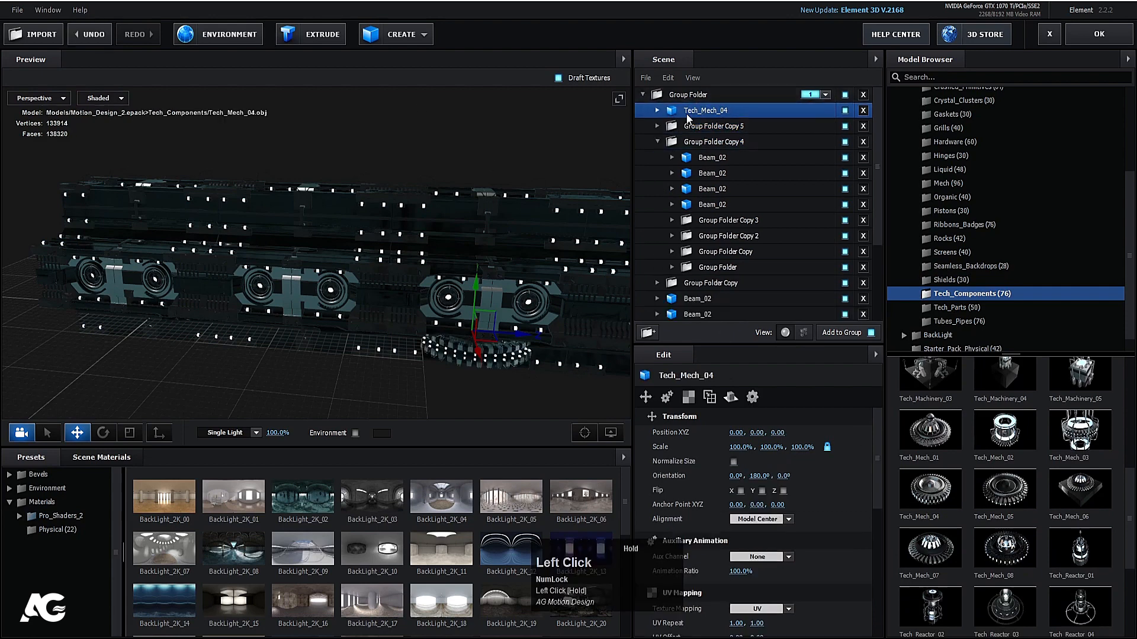
left_click(657, 142)
left_click(696, 114)
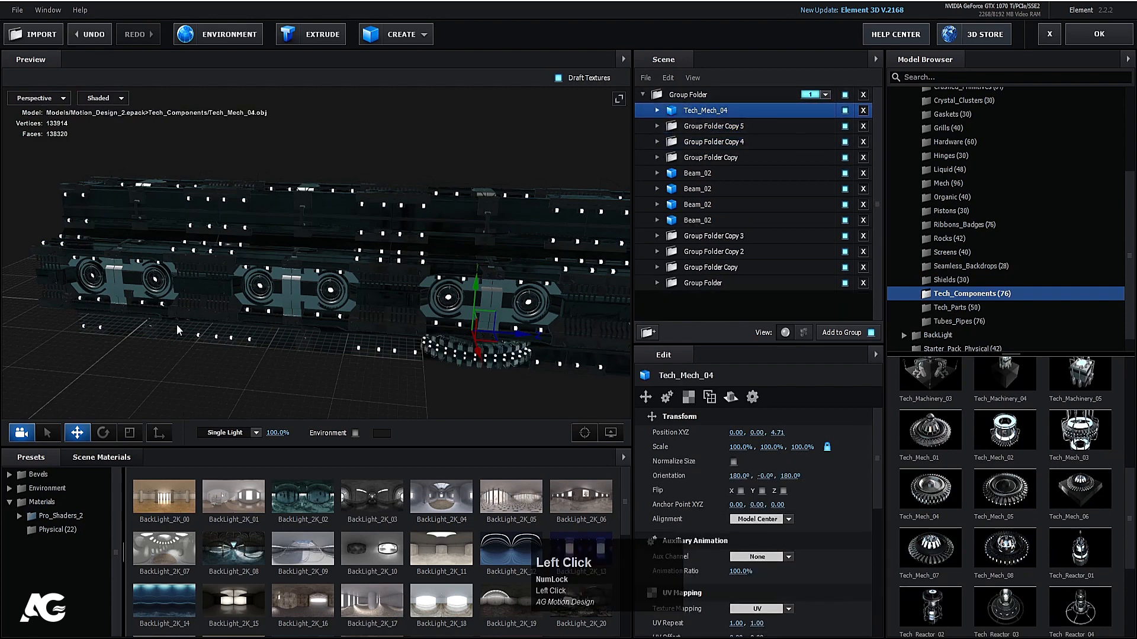
Raise Tech_Mech_04 to a Y position of about 0.64 and scale it down uniformly to about 22.6%.
left_click_drag(178, 329, 290, 334)
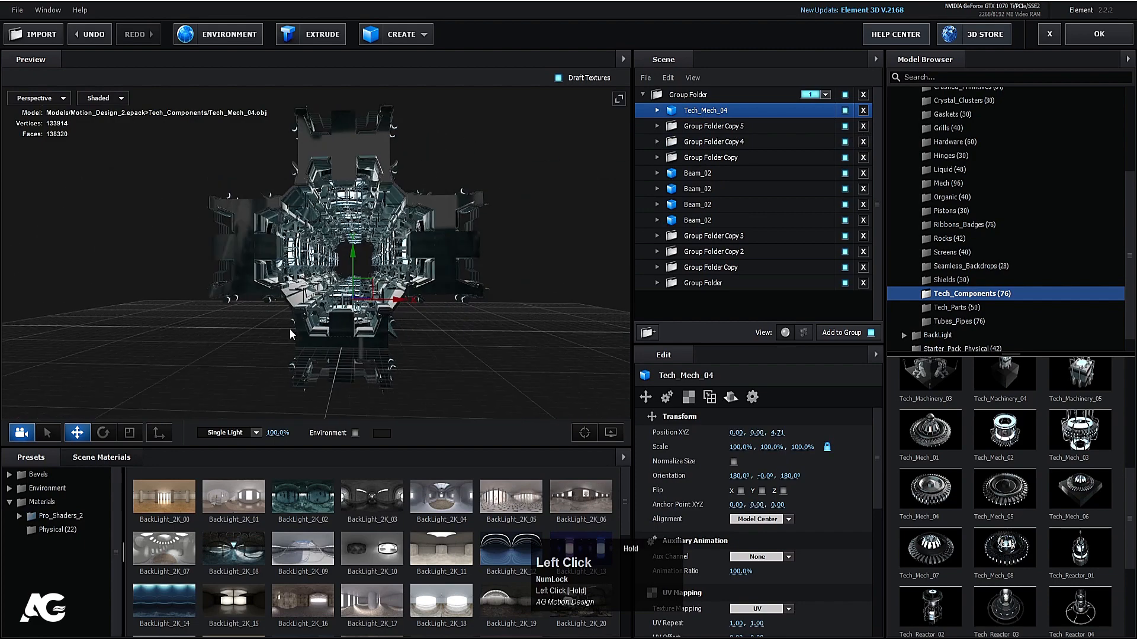
left_click_drag(347, 260, 361, 222)
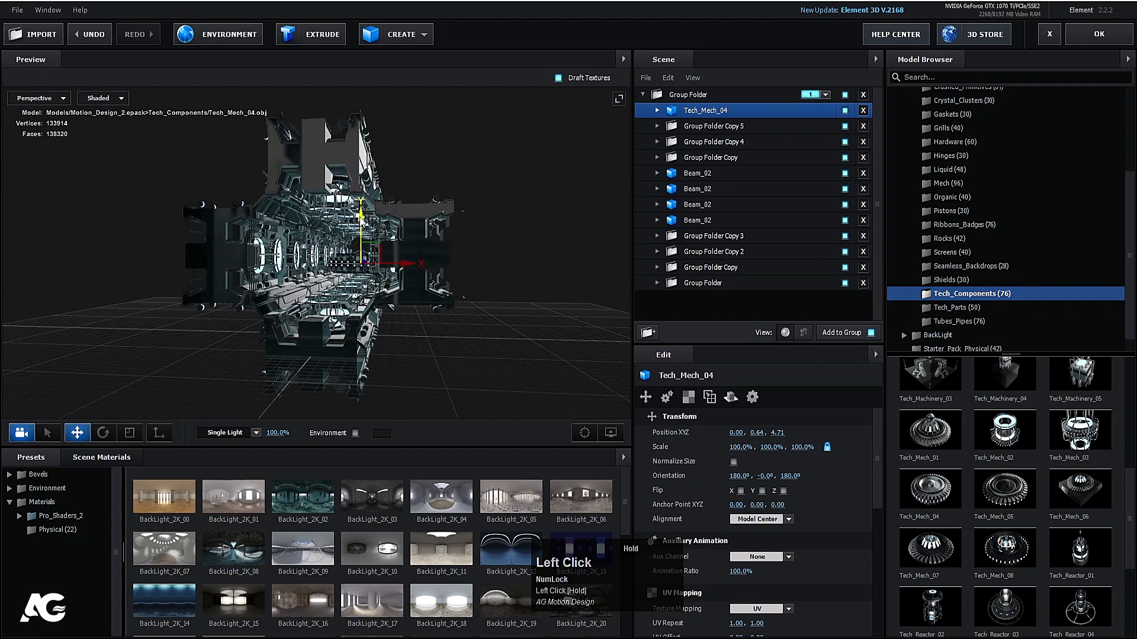
scroll(347, 253, "up", 3)
key("r")
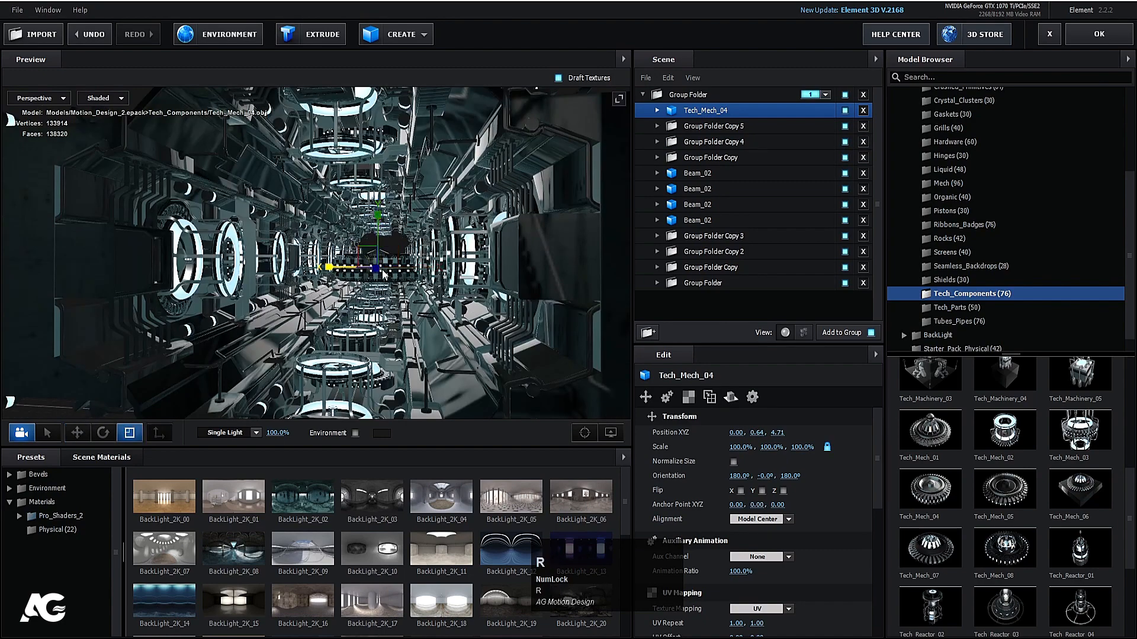
left_click_drag(378, 267, 325, 263)
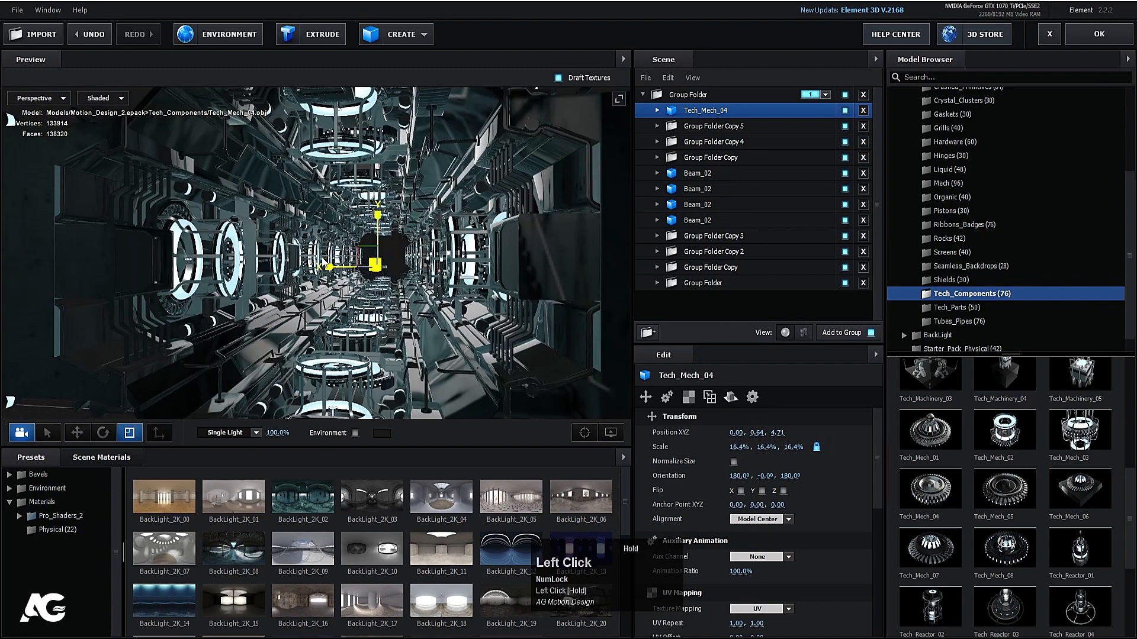
Move Tech_Mech_04 inside the tunnel to about Y 0.74 and Z -1.42.
key("e")
key("w")
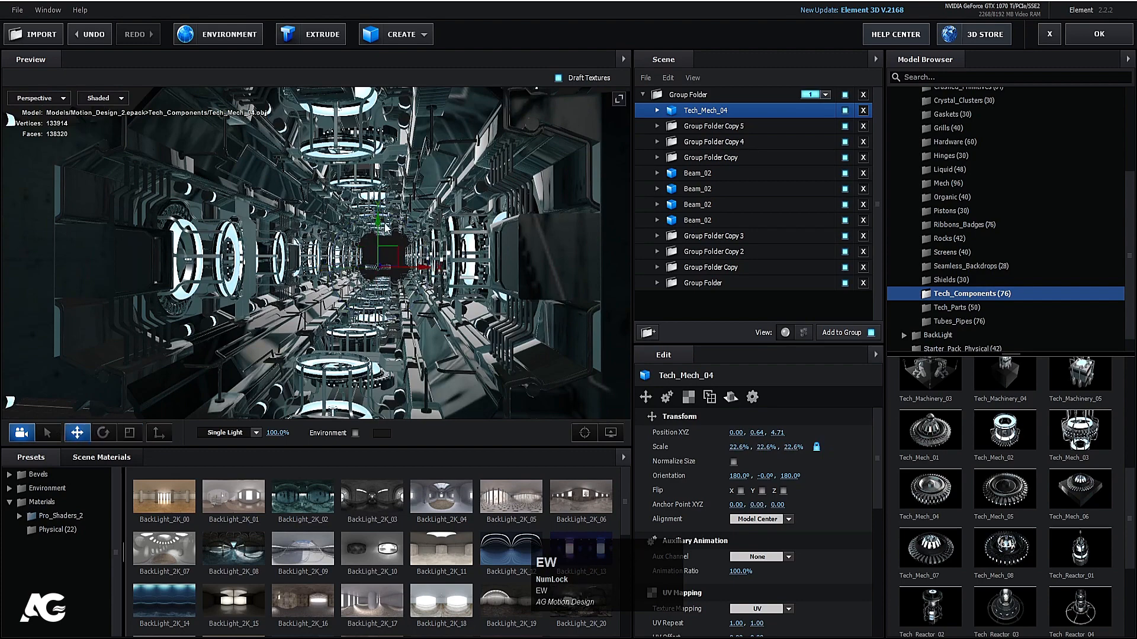
left_click_drag(377, 218, 378, 212)
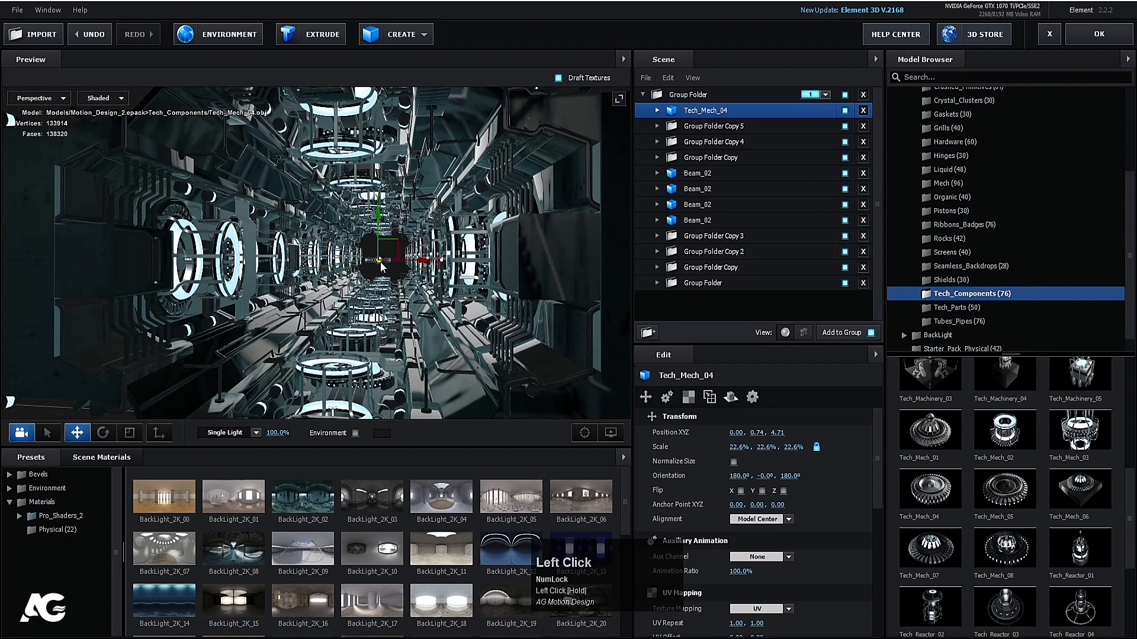
left_click_drag(380, 268, 393, 335)
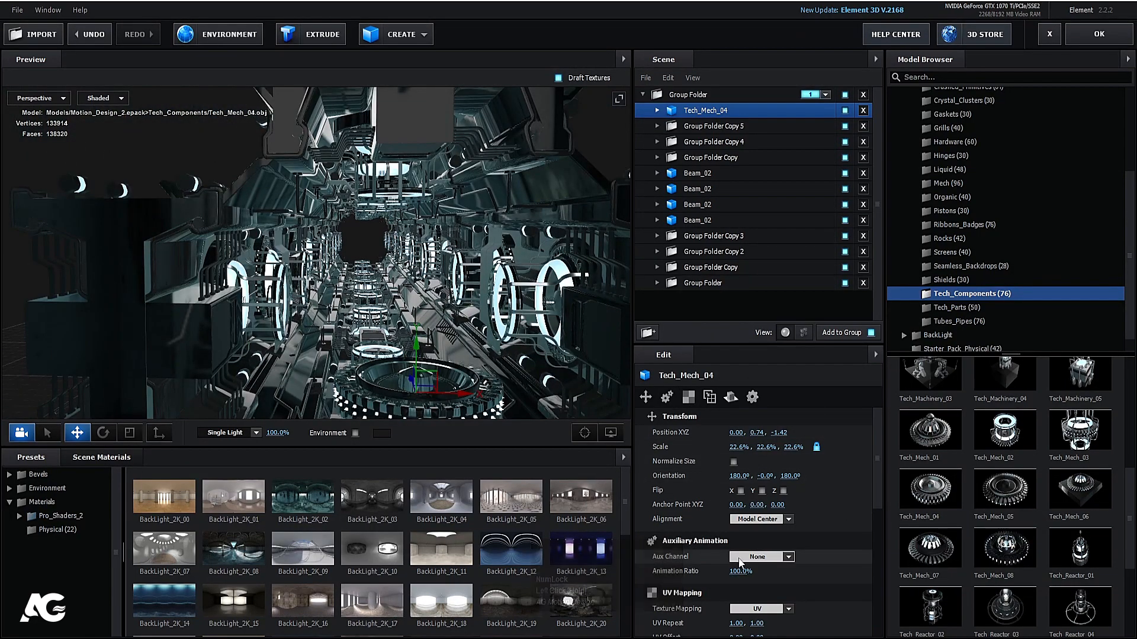
Assign Tech_Mech_04 to Aux Channel 2, raise it to about Y 0.78 and accept the scene setup.
left_click(739, 562)
left_click(763, 432)
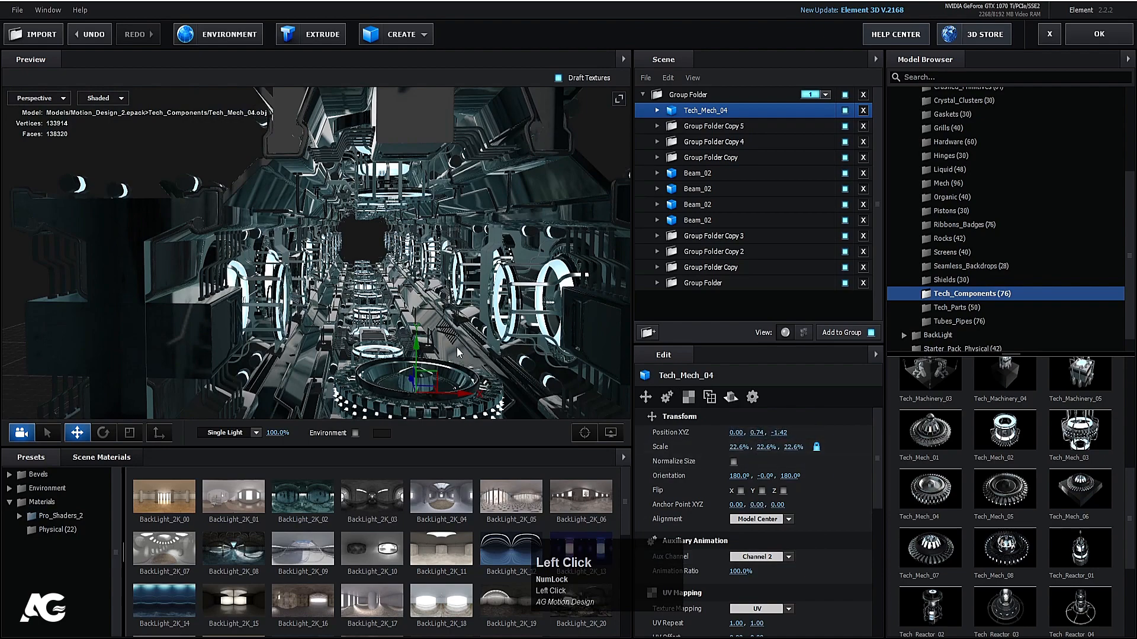
left_click_drag(418, 356, 461, 329)
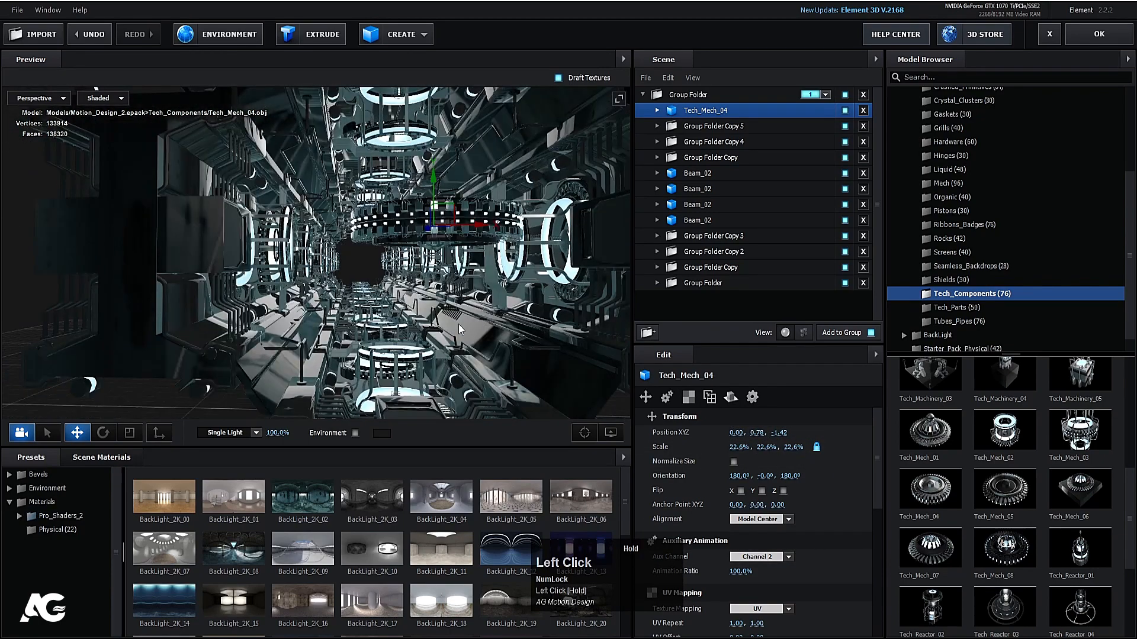
left_click(1096, 38)
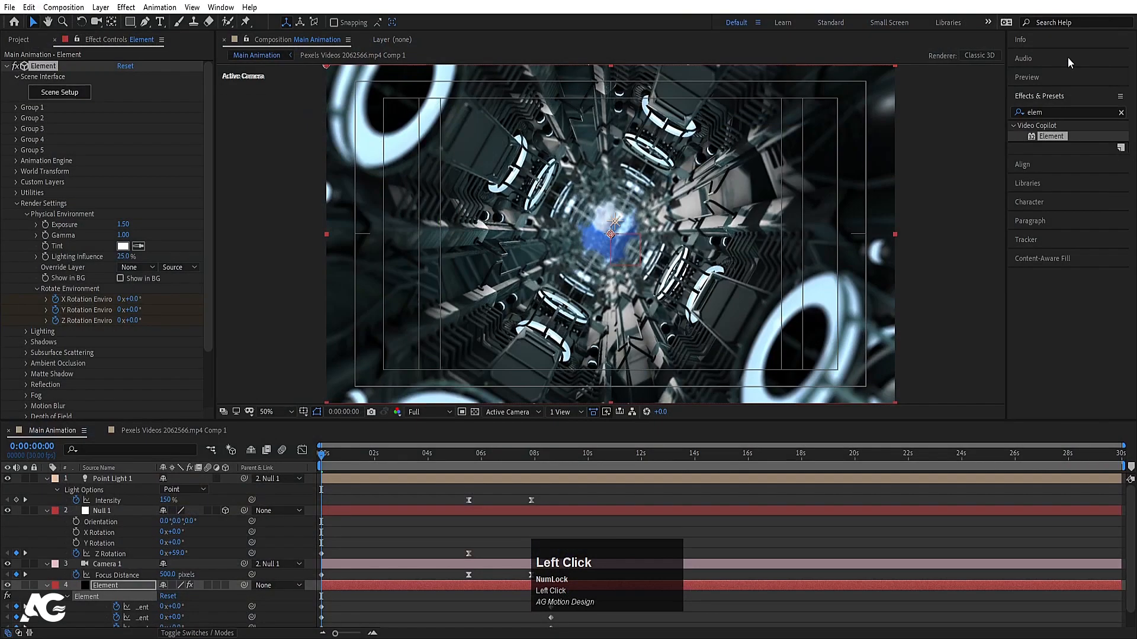
At the first frame, set the Z position of Group 1's Aux Channel 2 to about 2.23.
left_click_drag(336, 457, 283, 459)
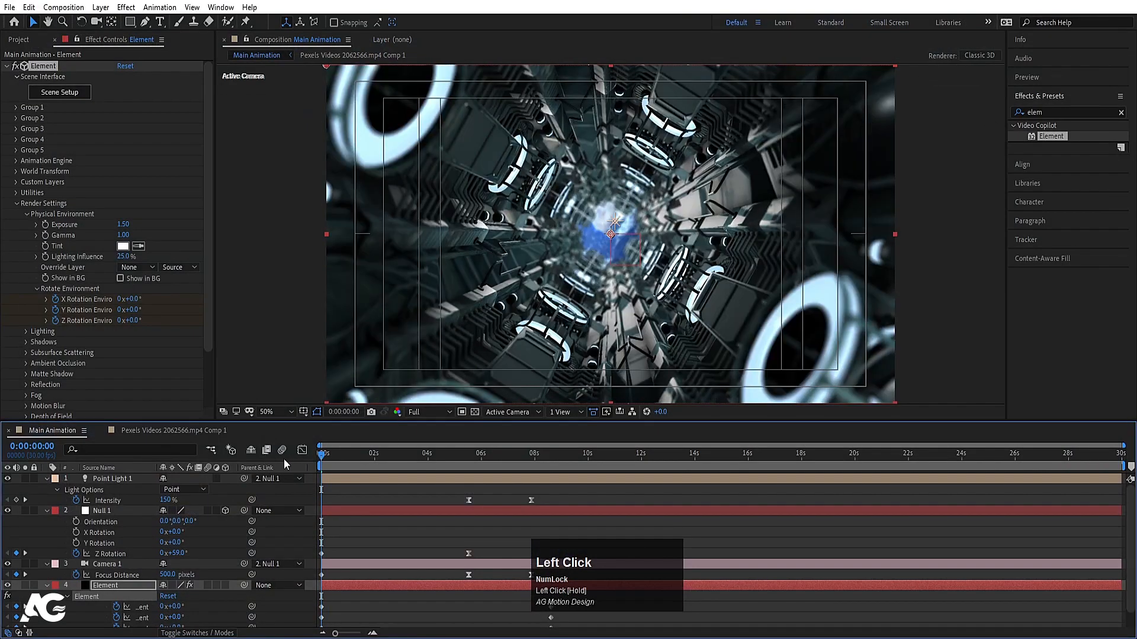
left_click(331, 493)
left_click(508, 413)
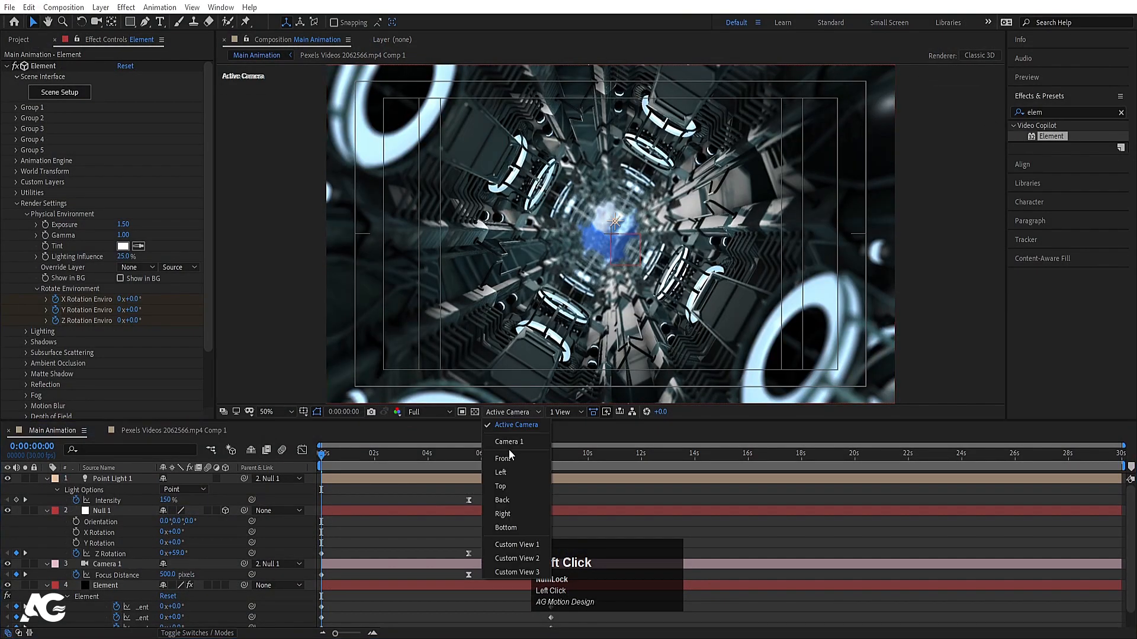
left_click(17, 108)
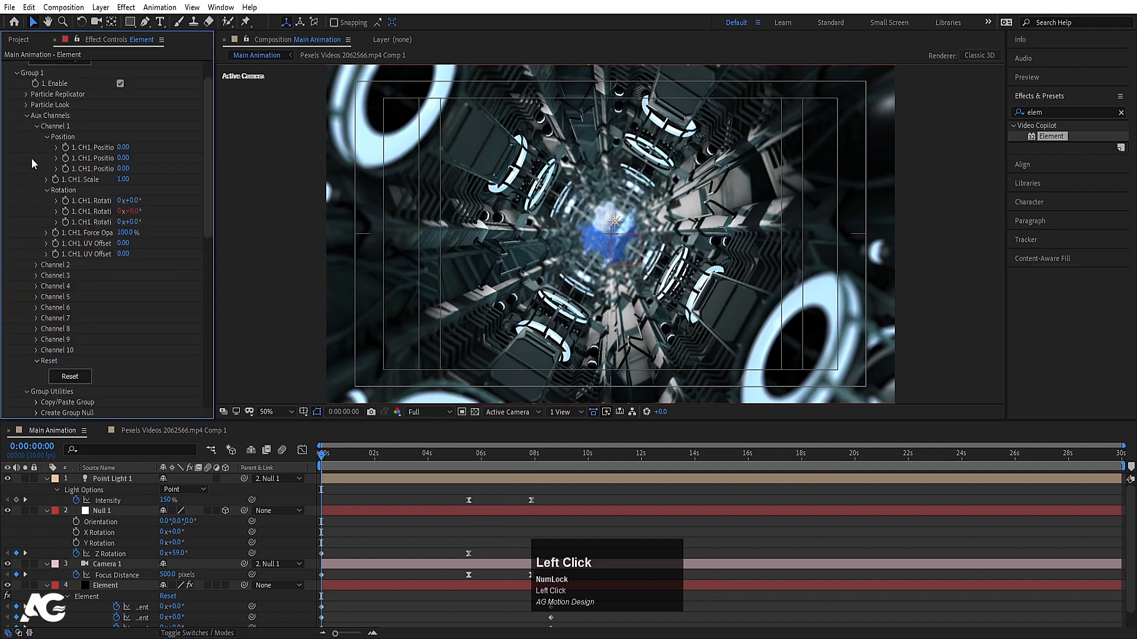
left_click(37, 126)
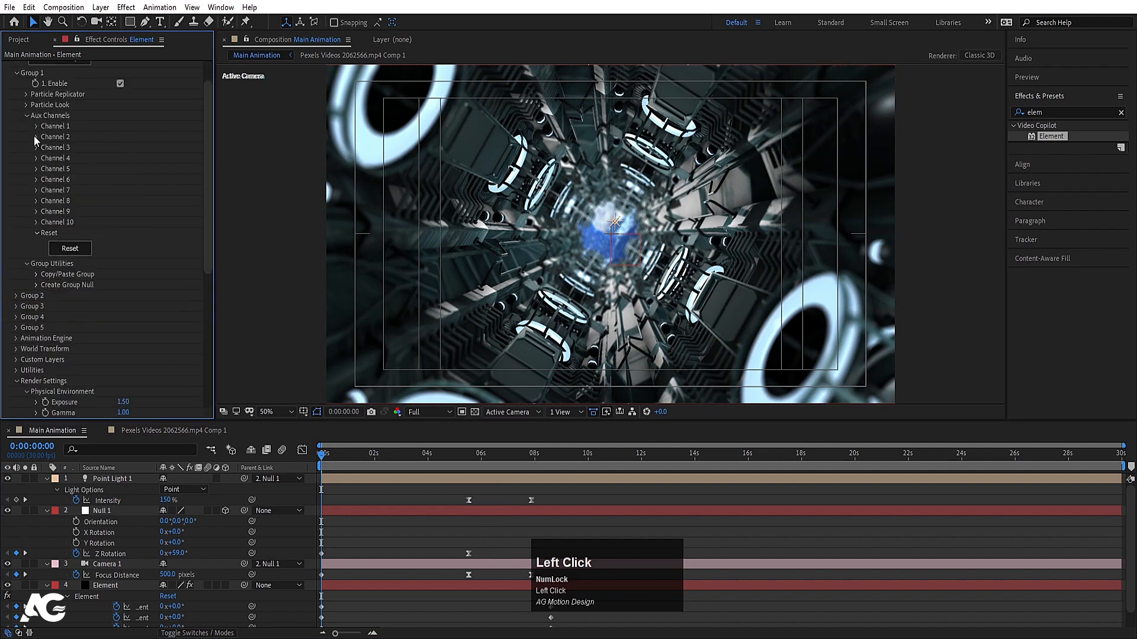
left_click(36, 137)
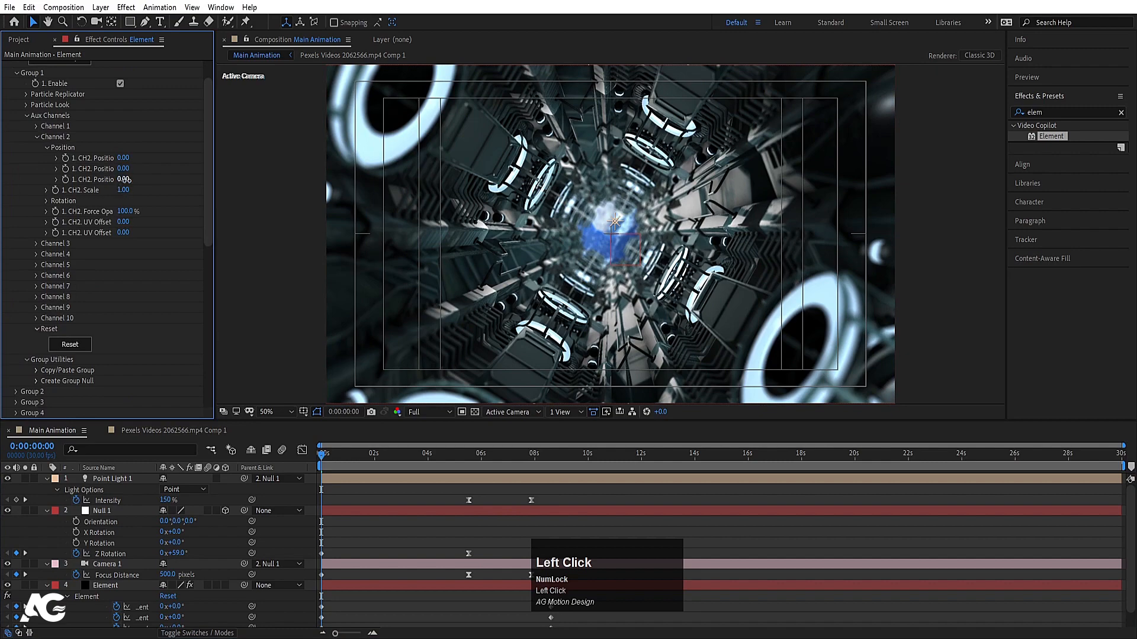
left_click_drag(123, 179, 662, 234)
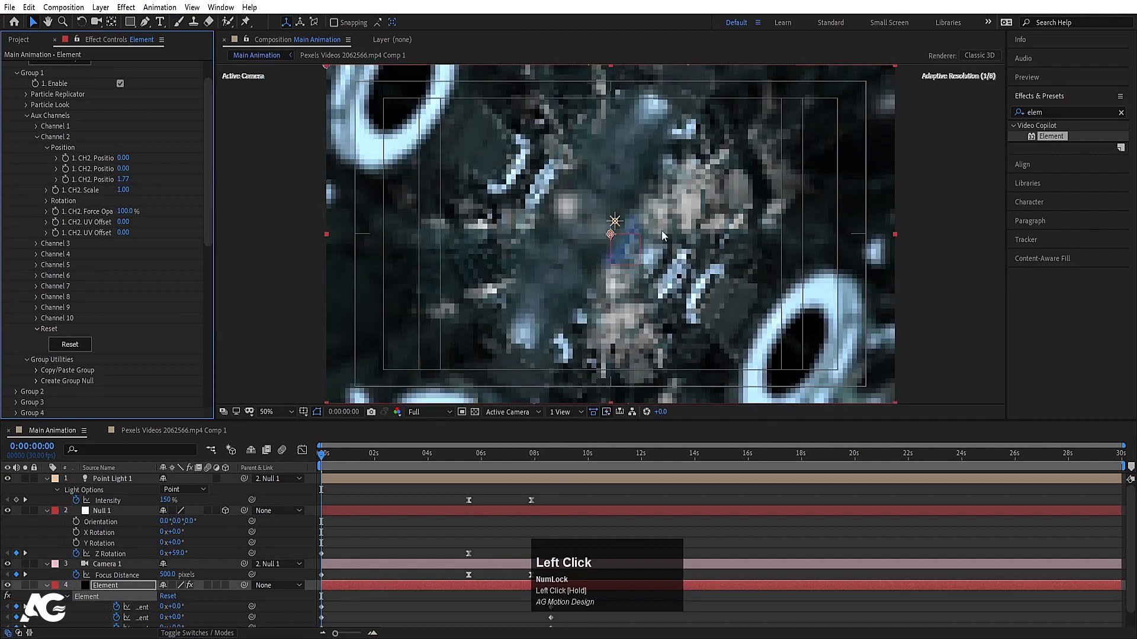
left_click_drag(124, 181, 711, 260)
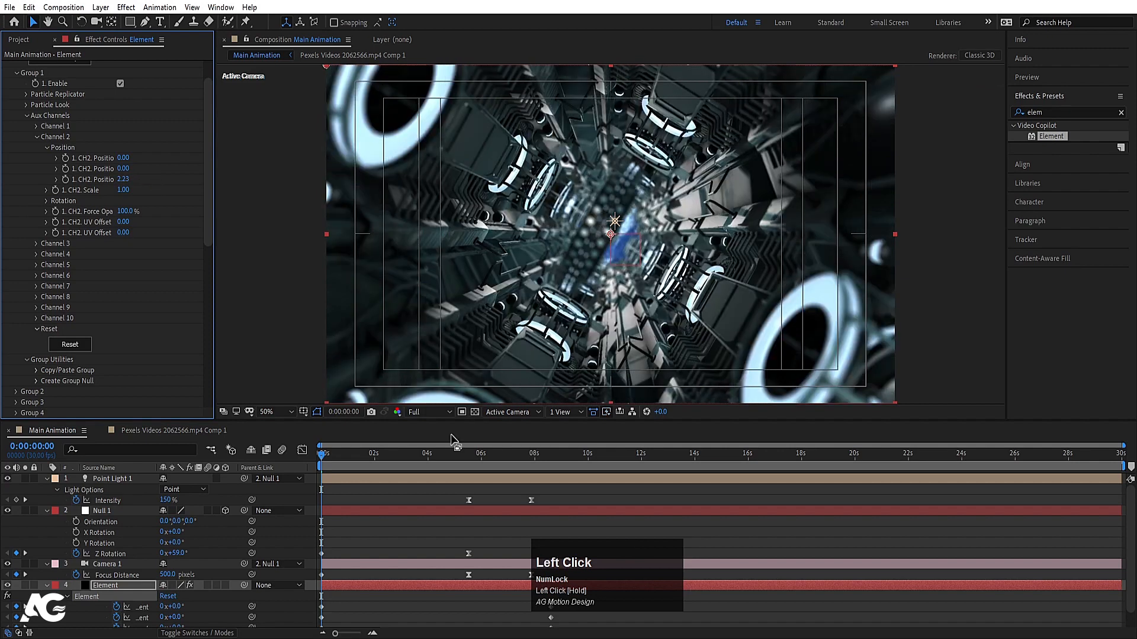
Raise Group 1's Aux Channel 2 Z position to about 2.88 at the first frame.
left_click(363, 525)
left_click(105, 585)
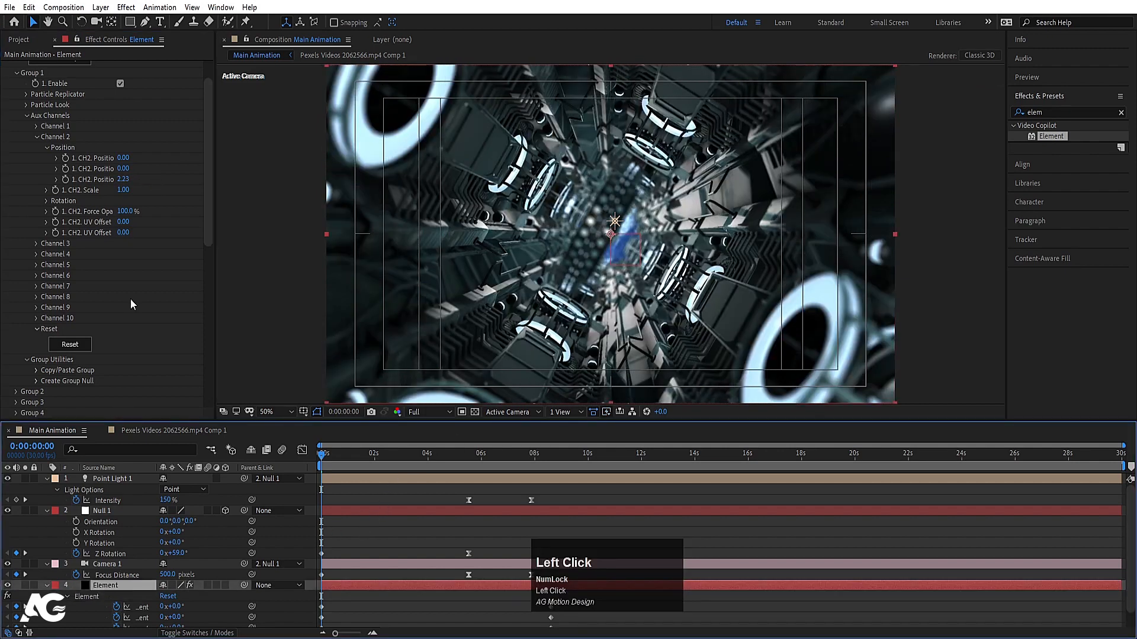
left_click_drag(124, 179, 149, 183)
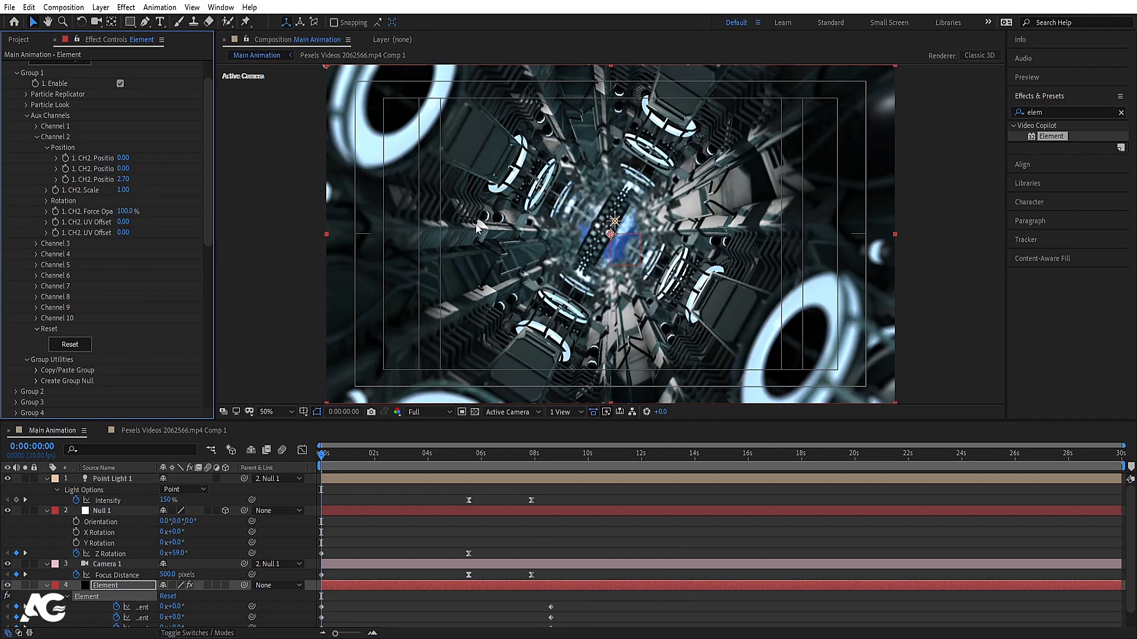
left_click_drag(120, 181, 128, 180)
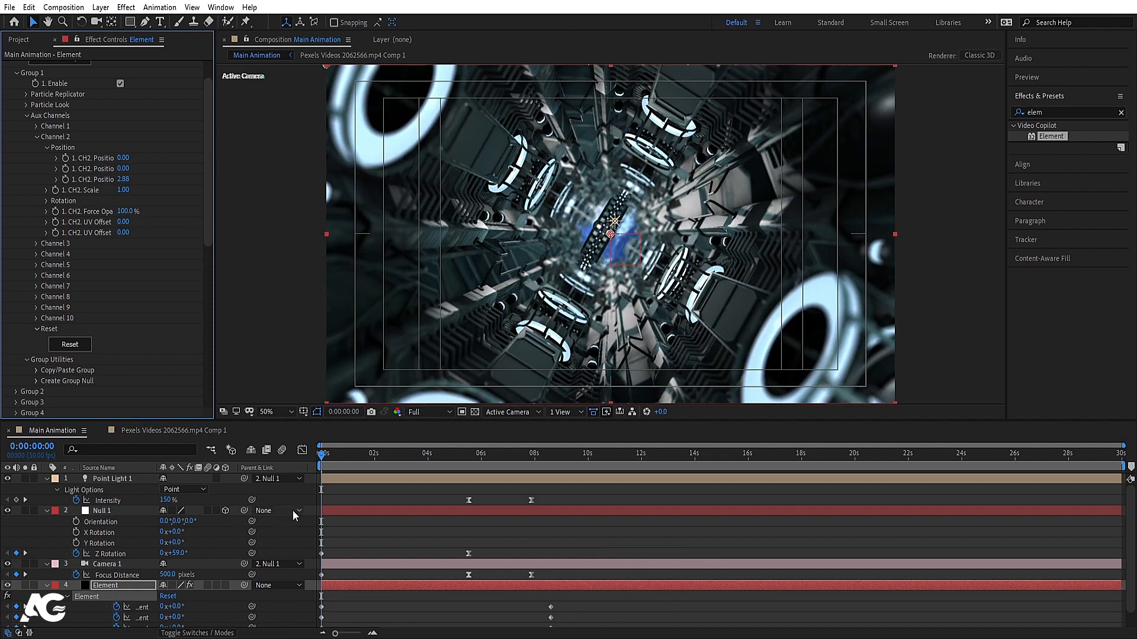
Enable keyframing at the first frame for Channel 2's Z position and its X, Y and Z rotations, and reveal the keyframes.
left_click(46, 202)
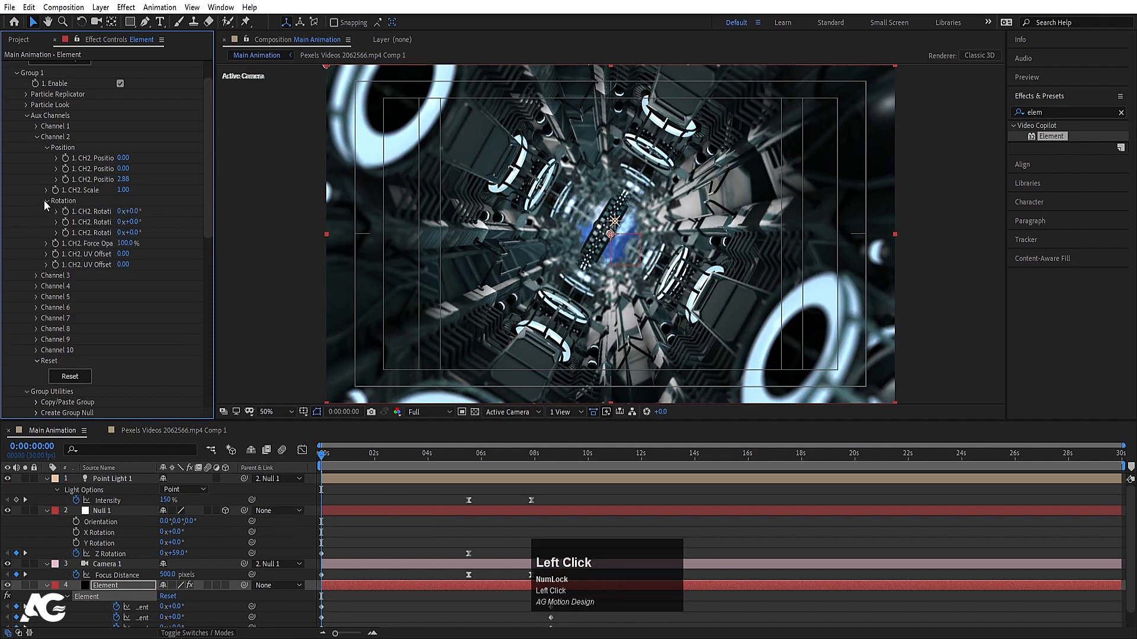
left_click_drag(67, 229, 69, 231)
left_click(63, 177)
key("u")
scroll(357, 514, "down", 3)
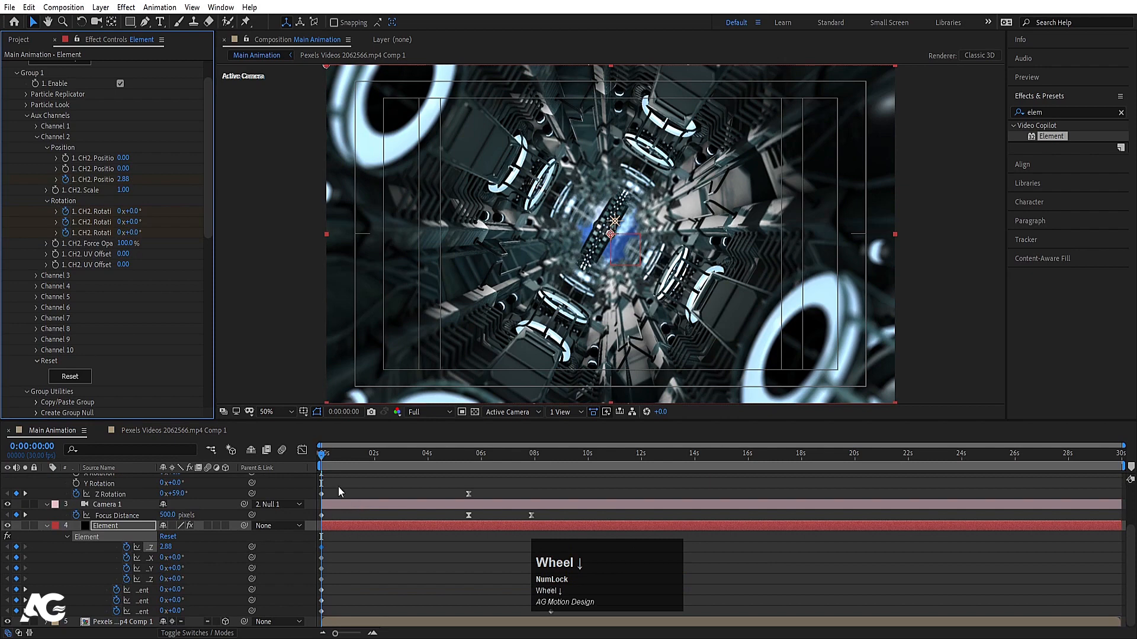
At 0:00:05:16, set Channel 2's Z position to about 8.97 and check the motion from the first frame.
key("k")
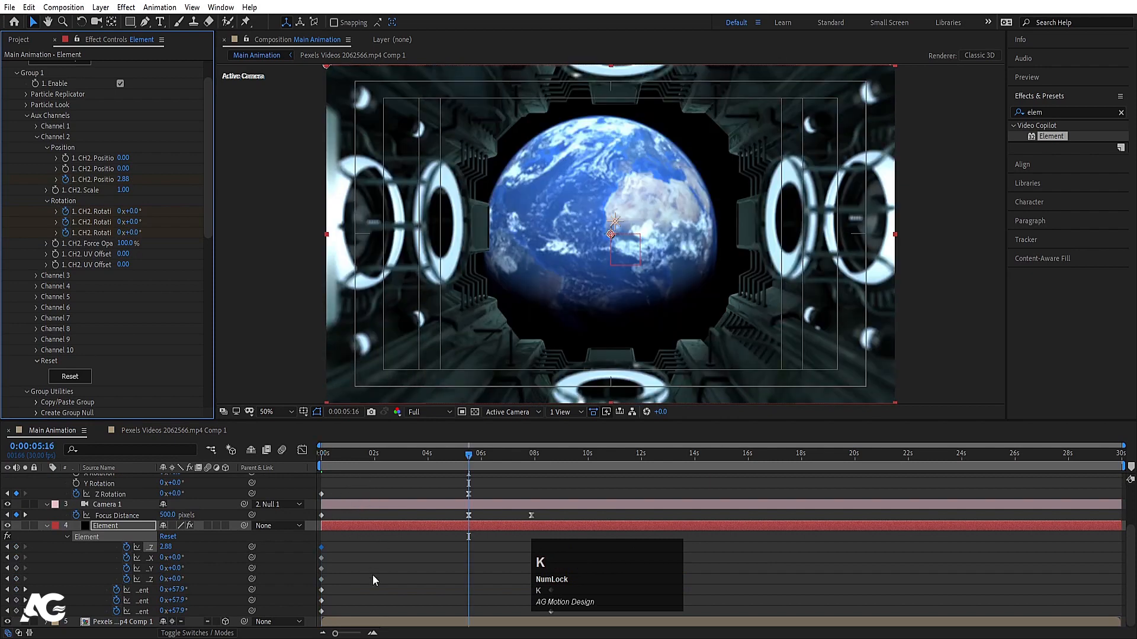
left_click(245, 573)
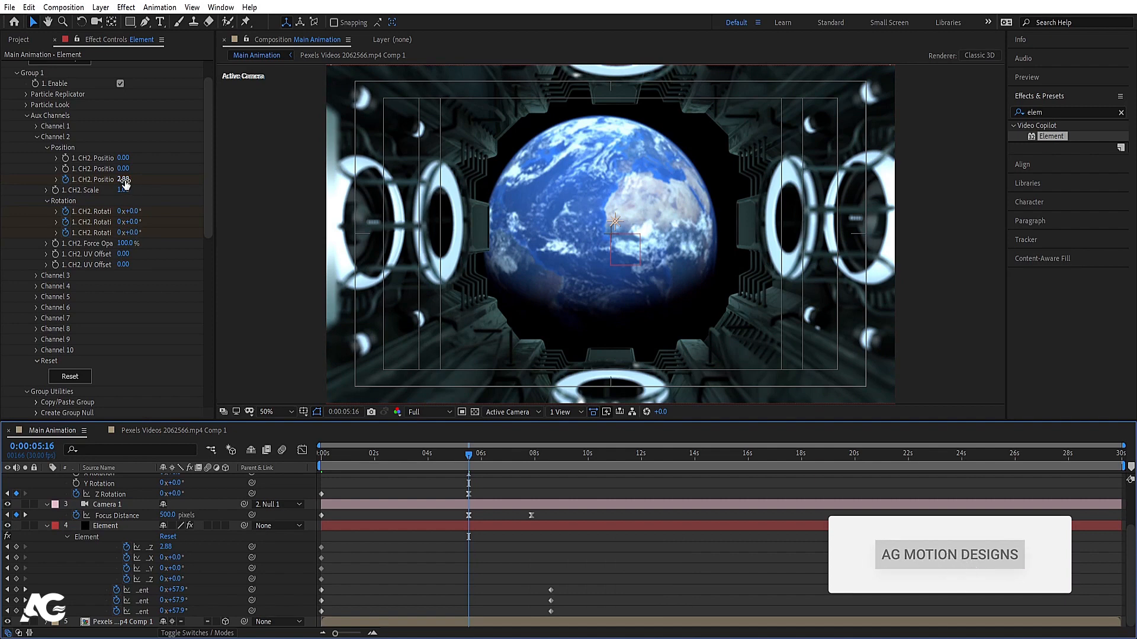
left_click_drag(167, 547, 196, 549)
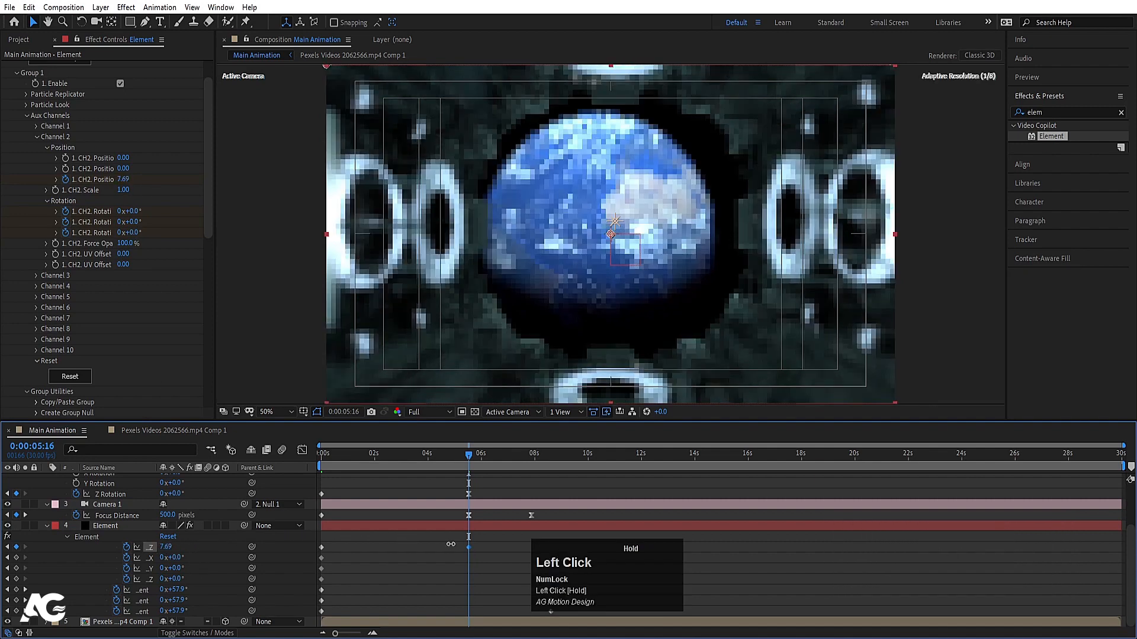
left_click_drag(450, 545, 531, 552)
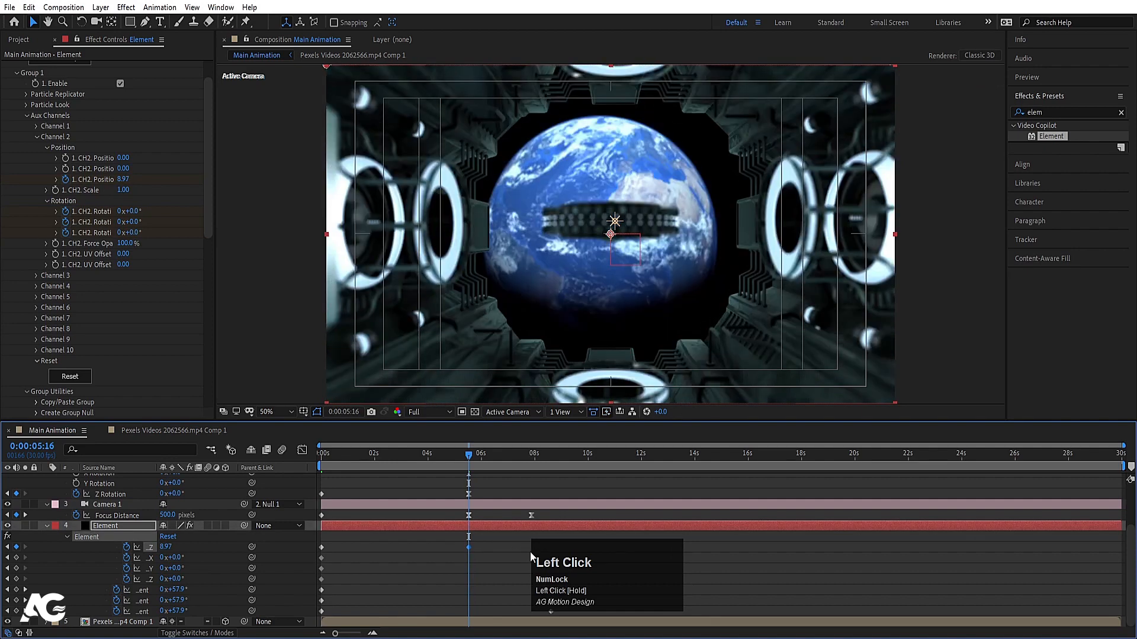
key("j")
key("space")
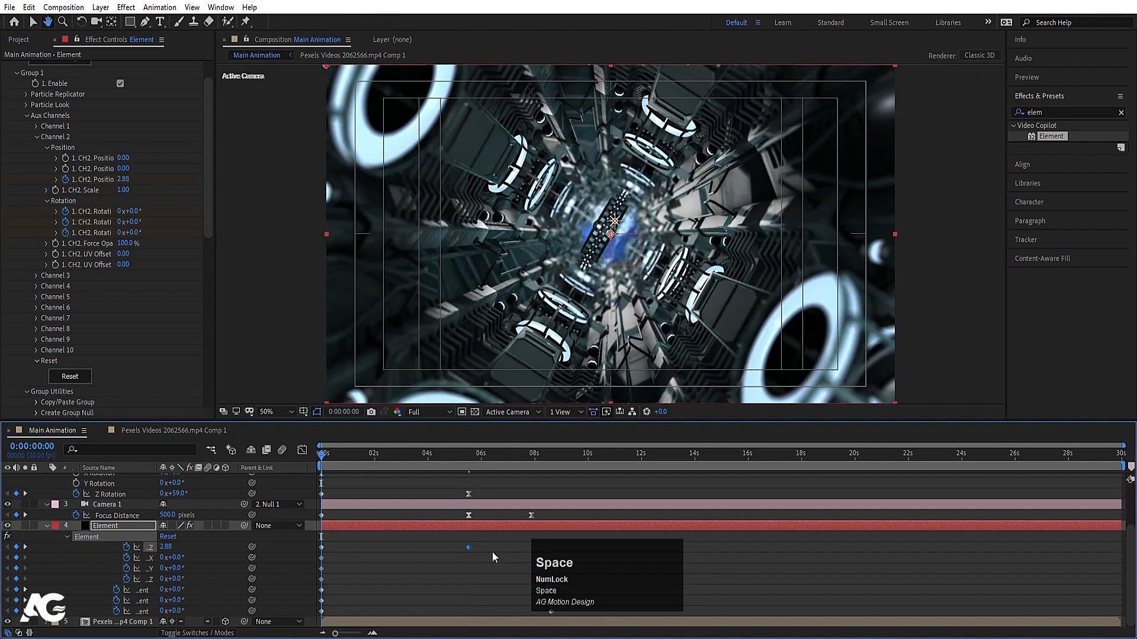
At 0:00:05:16, set Channel 2's X, Y and Z rotations to one full revolution each.
key("k")
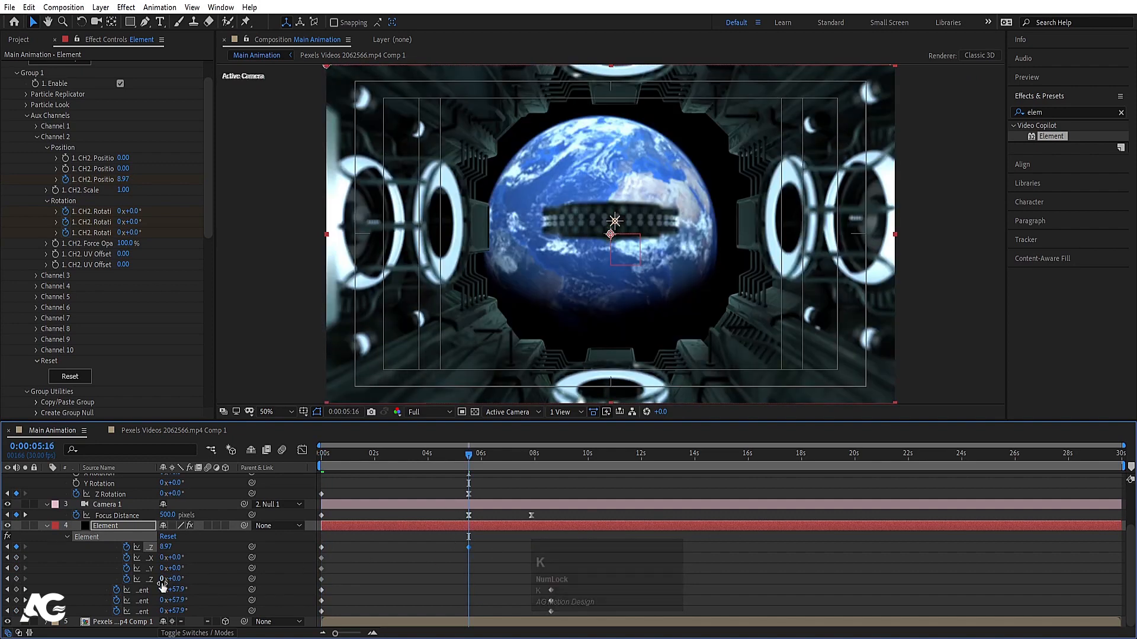
left_click(121, 212)
type("1")
left_click(121, 222)
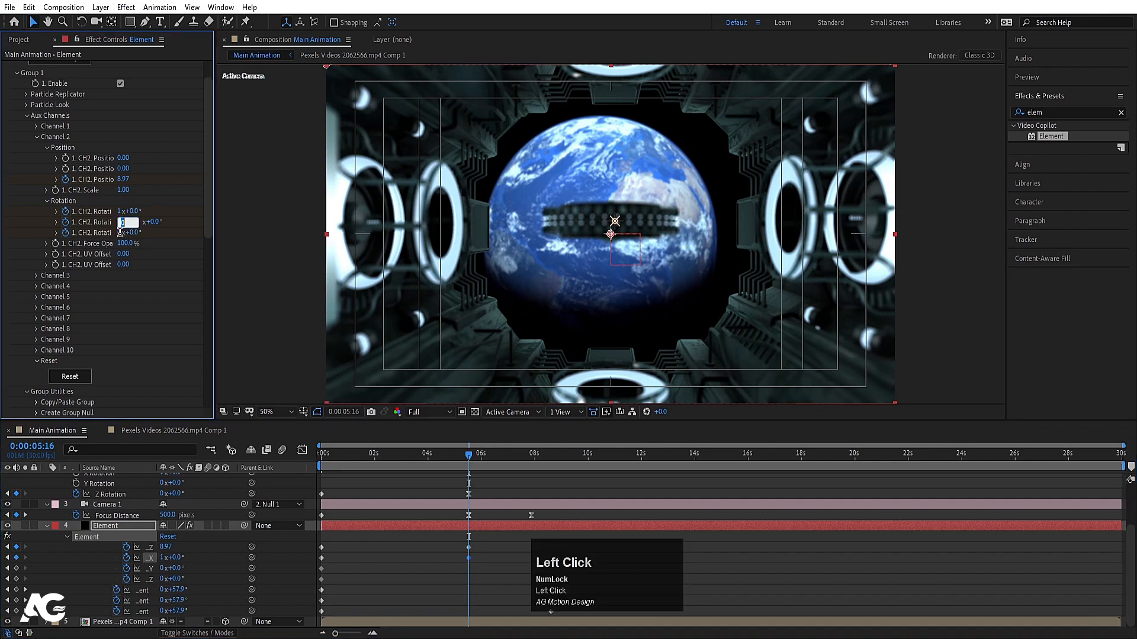
type("1")
left_click(121, 233)
type("1")
left_click(378, 578)
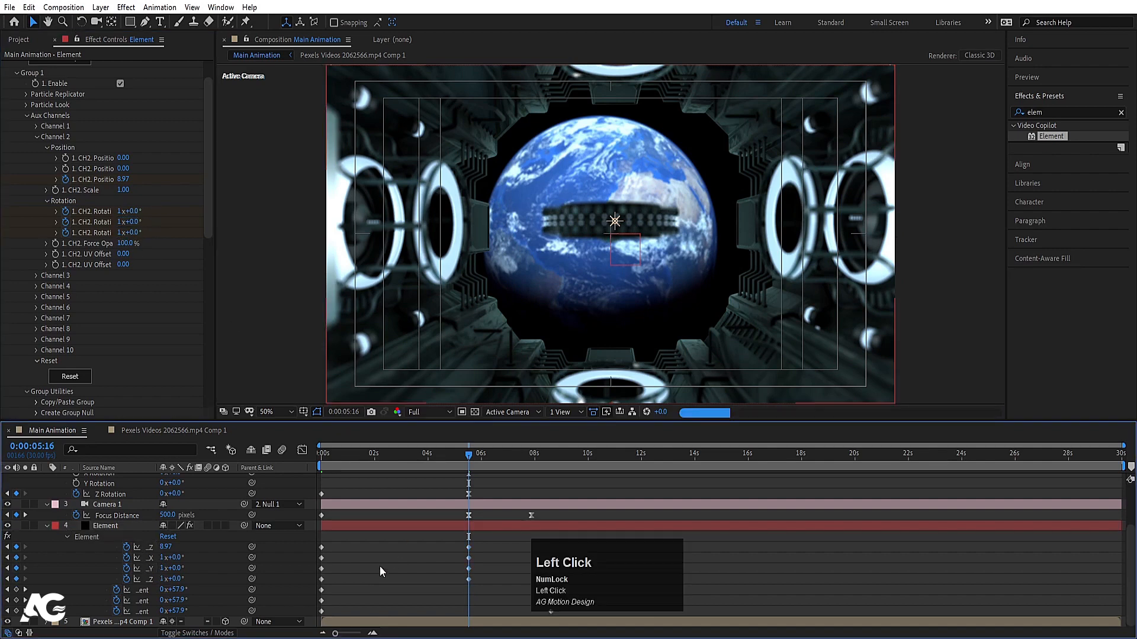
Lower the composition preview resolution to Quarter and play back the gear animation.
left_click(436, 412)
left_click(431, 480)
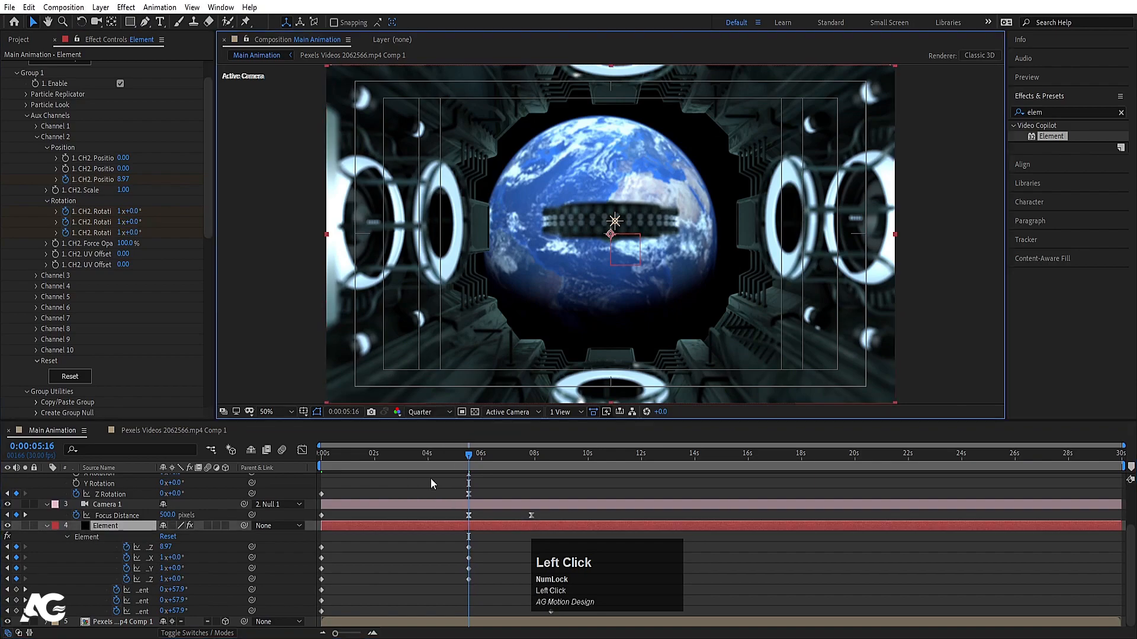
key("space")
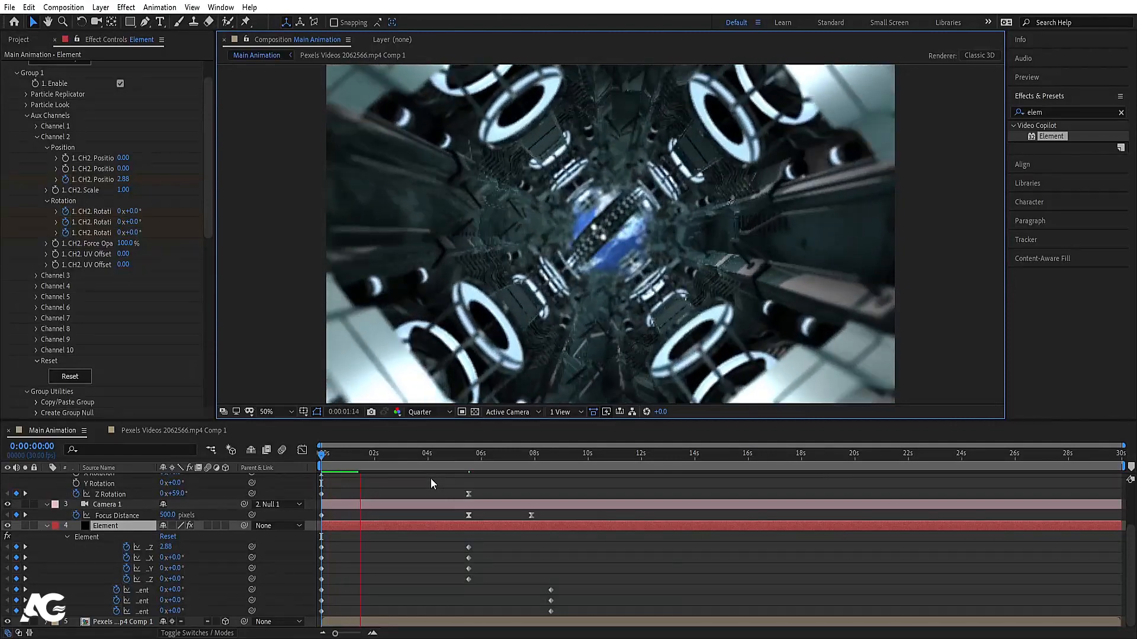
key("space")
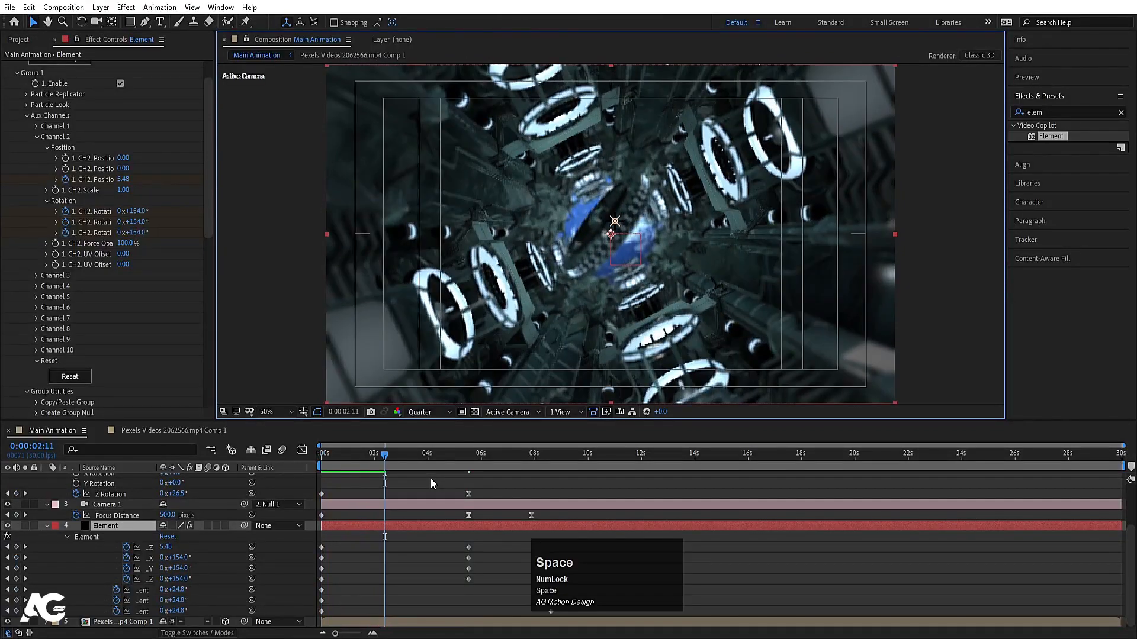
Delete Channel 2's X and Z rotation keyframes at 0:00:05:16 and preview from the start.
key("k")
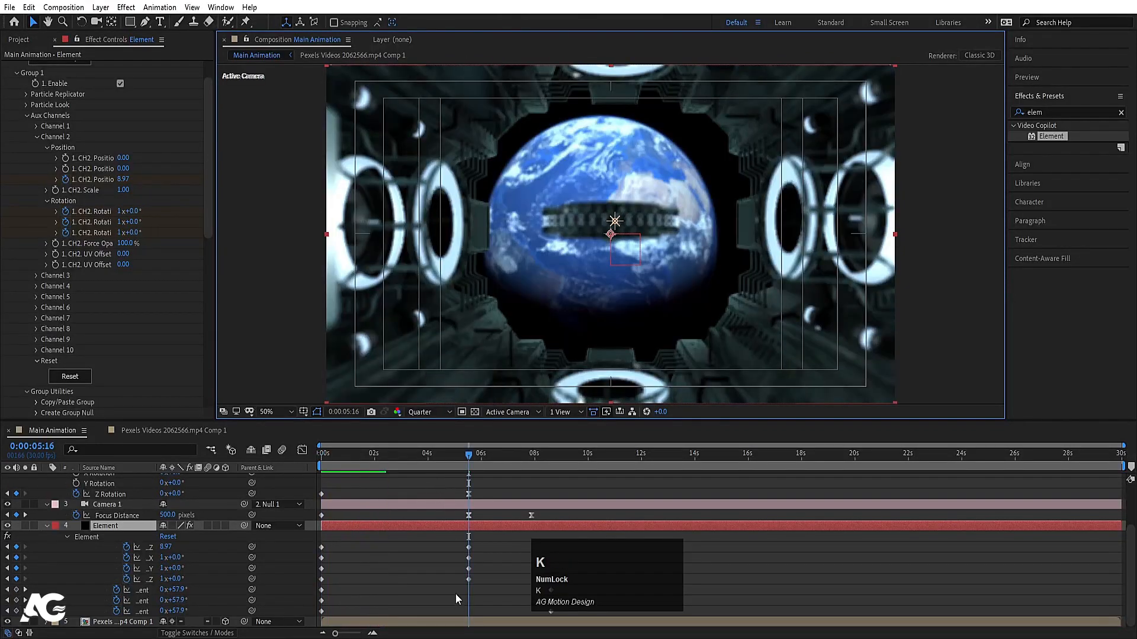
left_click(468, 558)
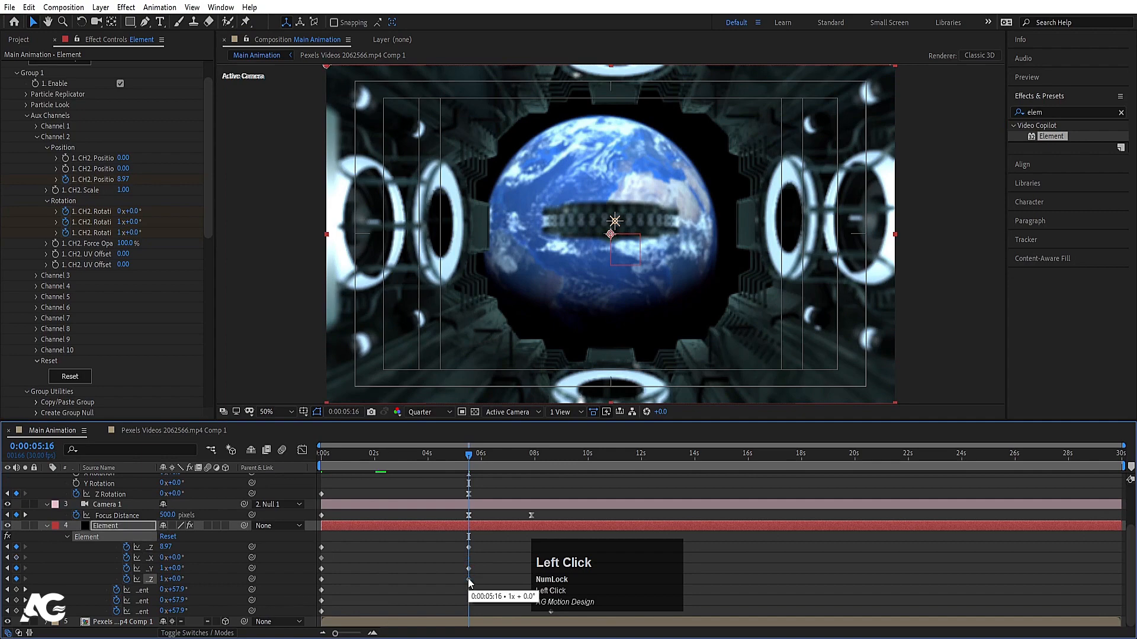
left_click(468, 579)
left_click_drag(383, 460, 322, 456)
key("space")
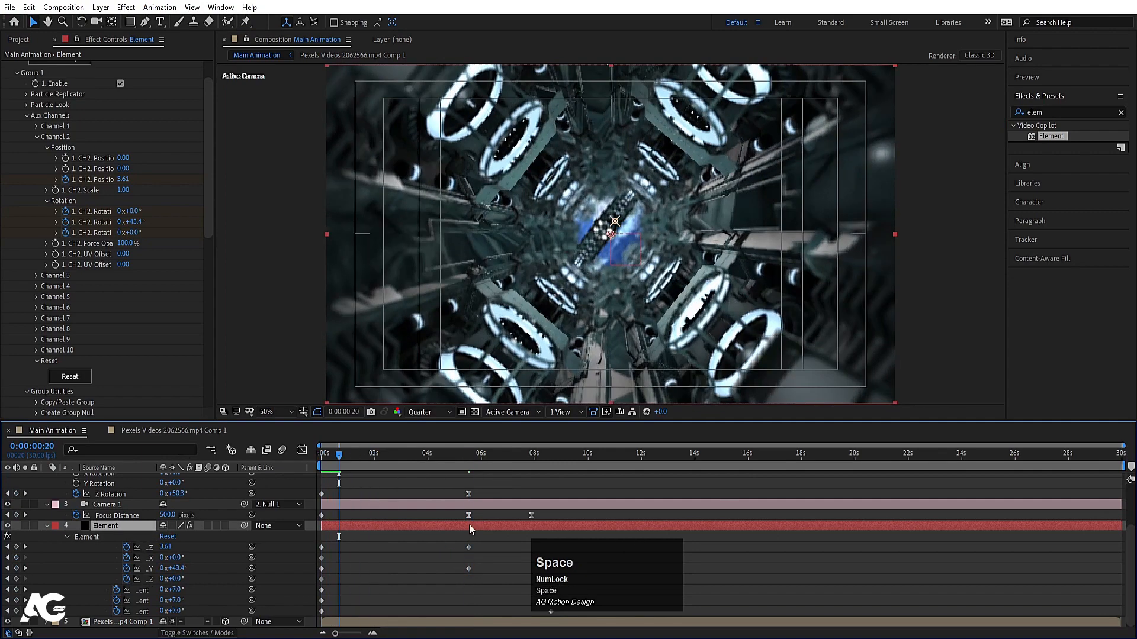
At 0:00:05:16, set Channel 2's Z rotation to one full revolution and preview the animation from the start.
key("k")
left_click(161, 581)
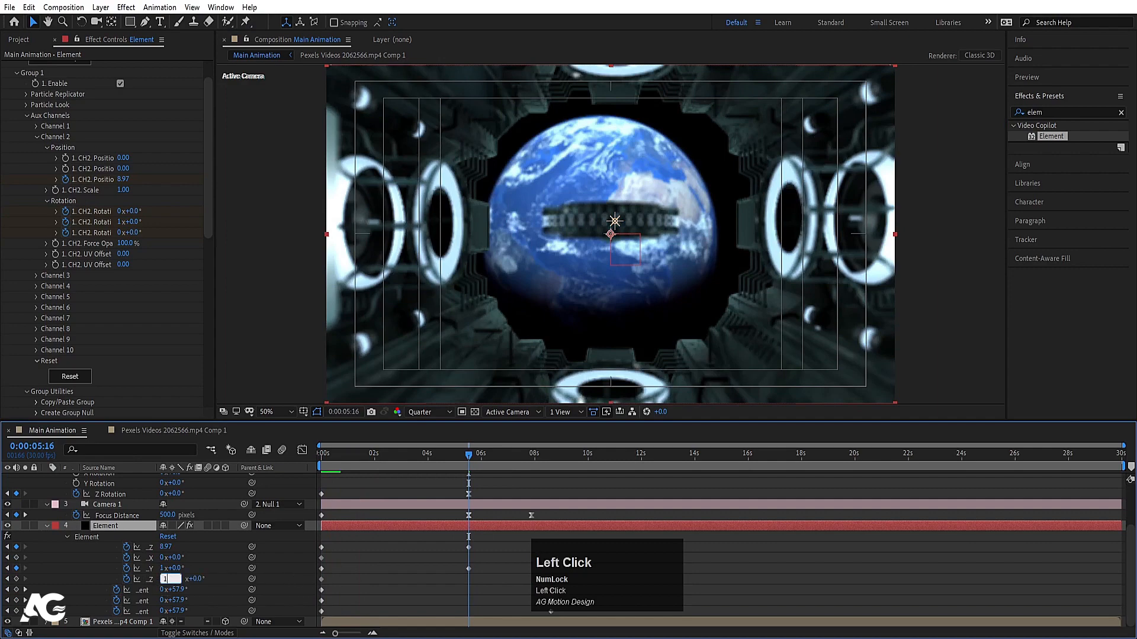
type("1")
key("Return")
left_click(320, 453)
key("space")
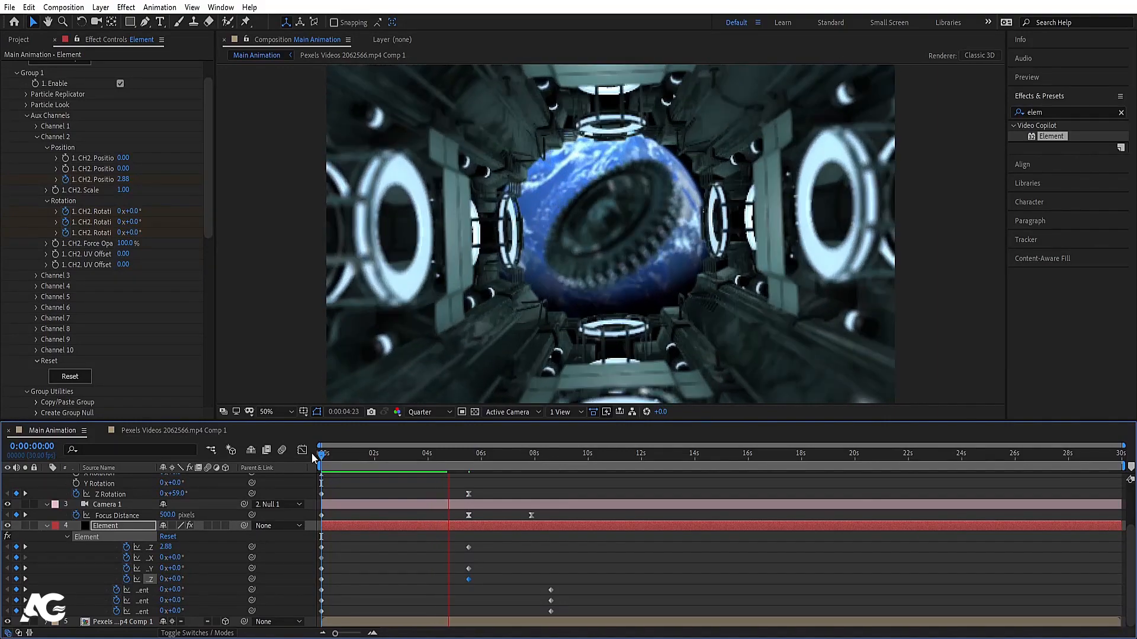
key("space")
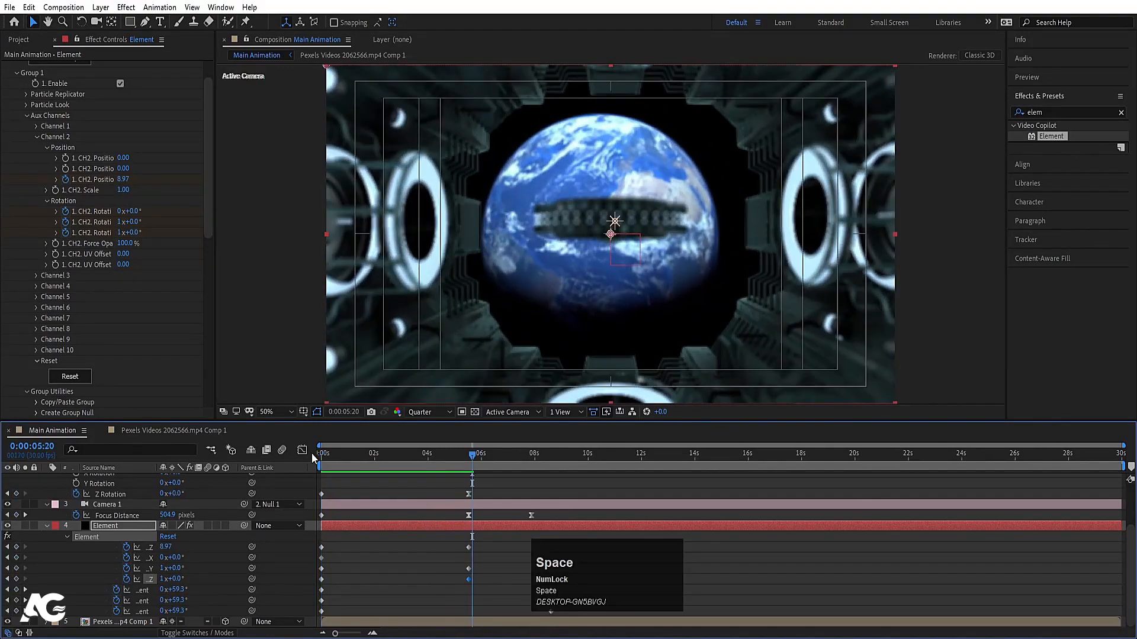
Reveal Camera 1's options and add an Aperture keyframe at 0:00:05:06.
key("j")
scroll(412, 514, "up", 3)
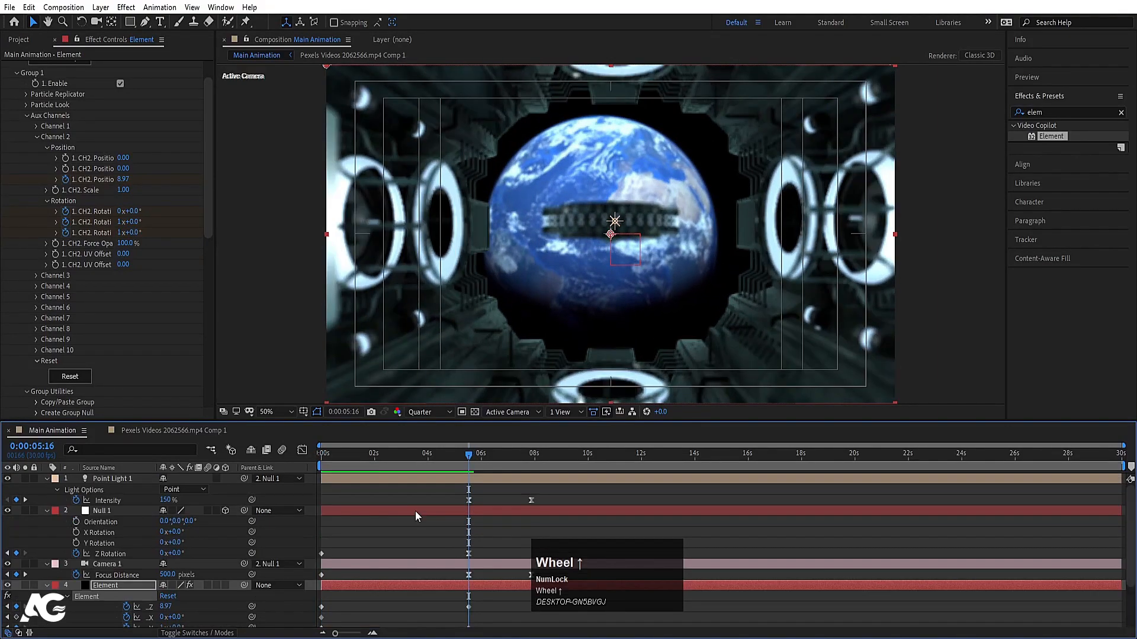
left_click(118, 564)
key("a")
key("a")
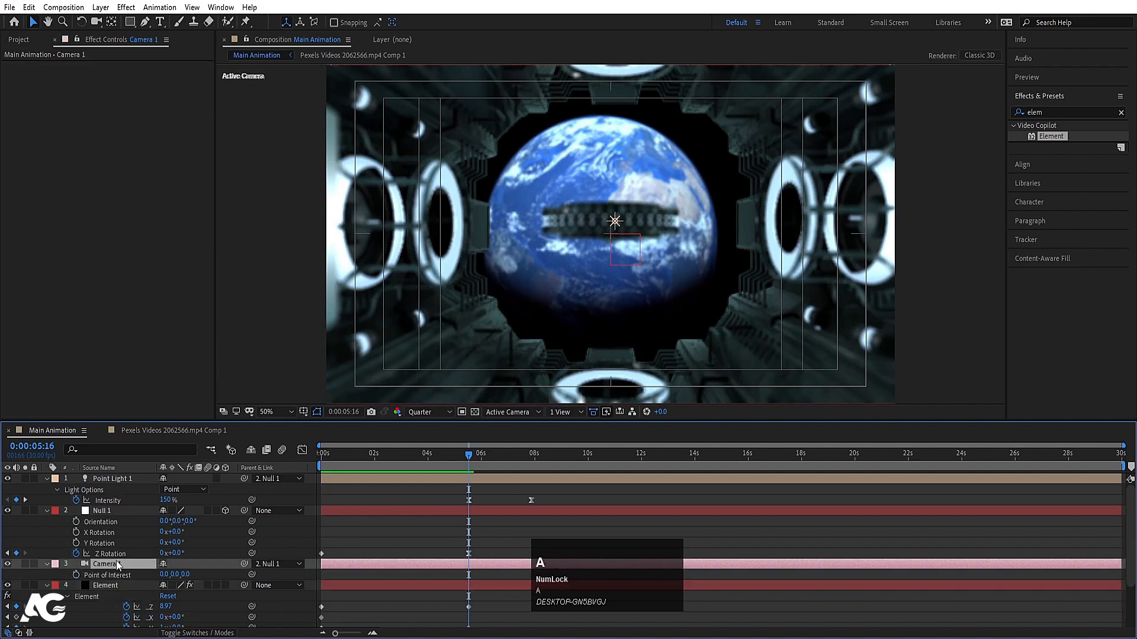
scroll(442, 585, "down", 5)
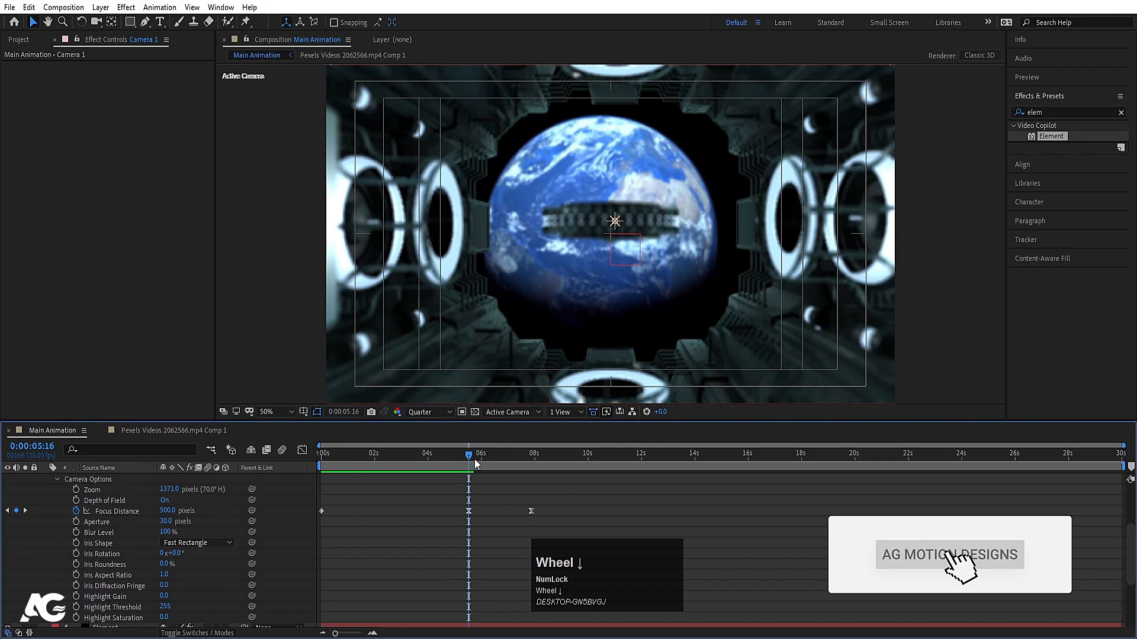
left_click_drag(468, 456, 452, 456)
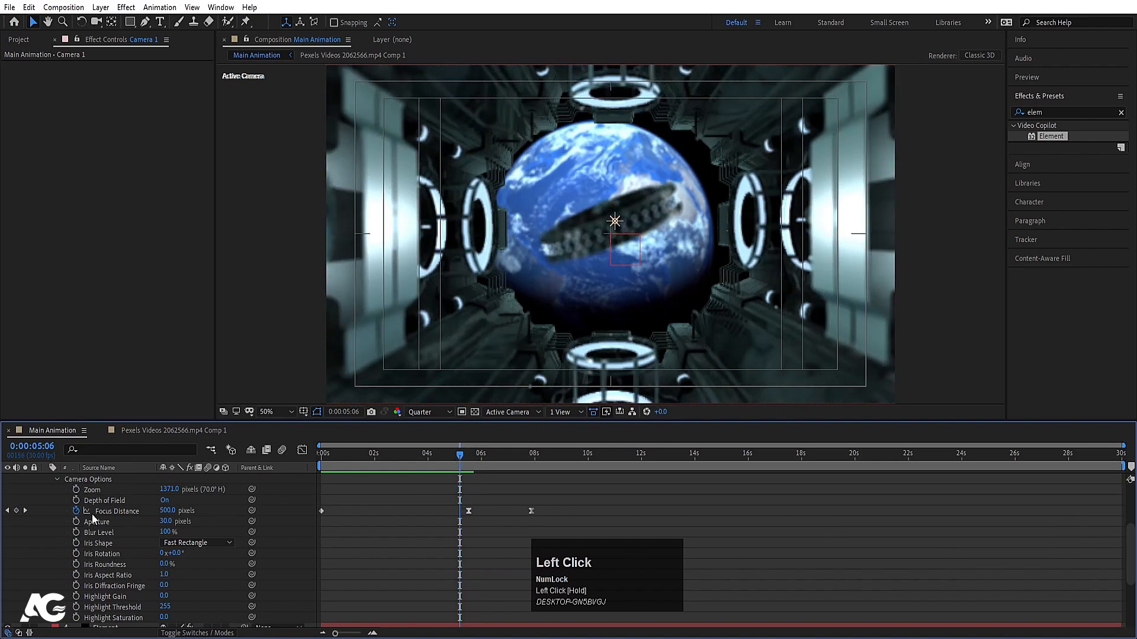
left_click(75, 521)
key("space")
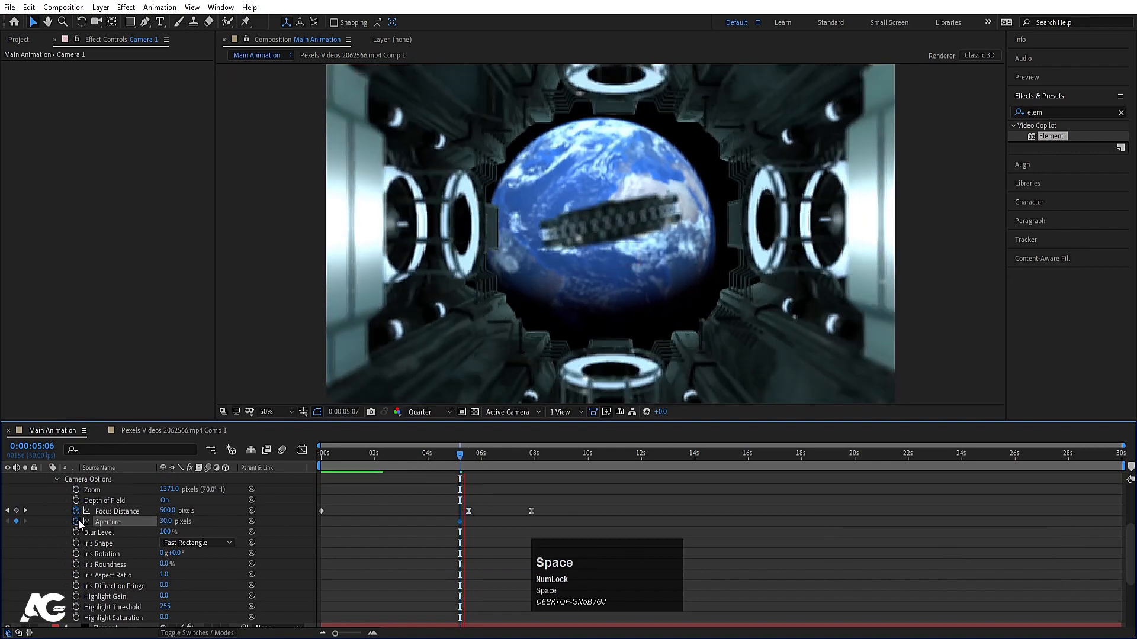
At 0:00:05:24, set Camera 1's aperture to 1 pixel and preview the focus change.
left_click(169, 521)
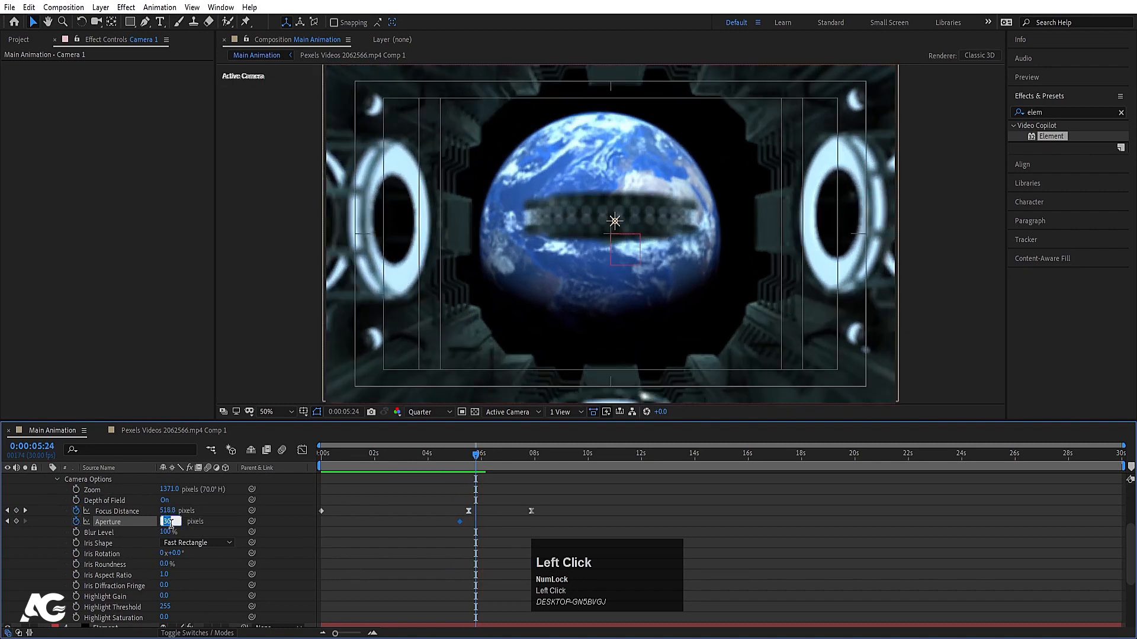
type("0")
key("Return")
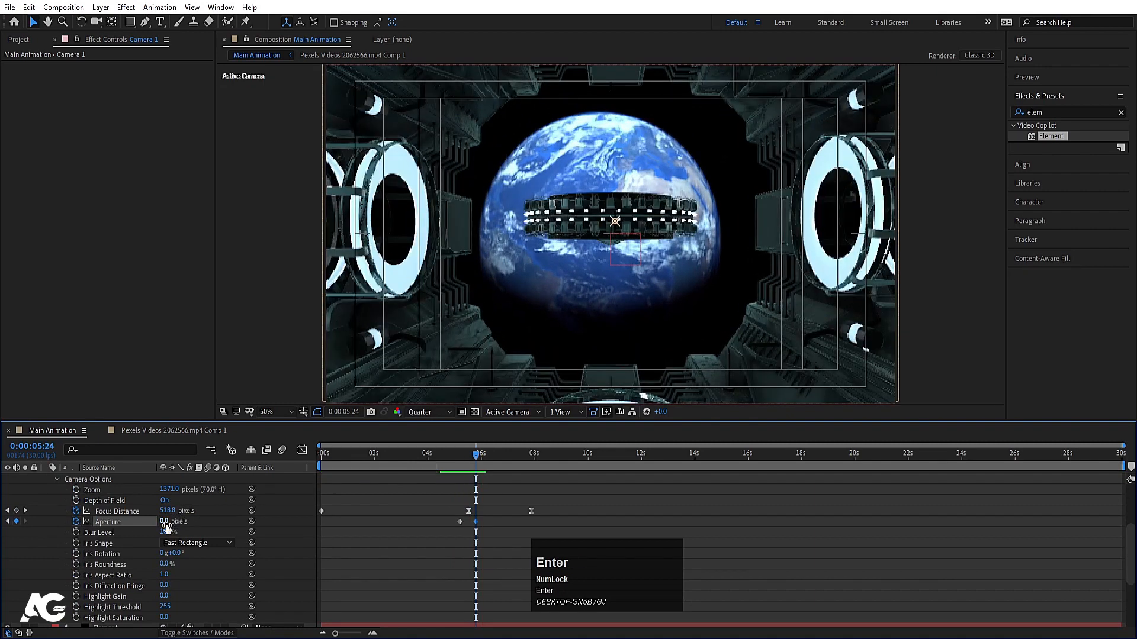
left_click(165, 522)
key("Return")
key("j")
left_click(439, 459)
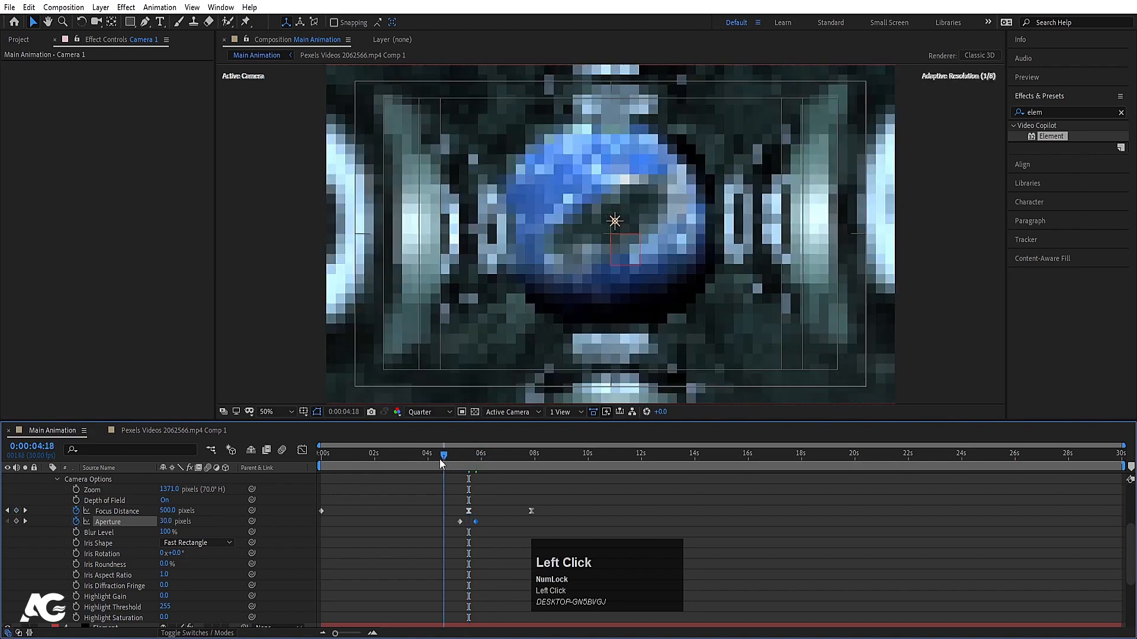
key("space")
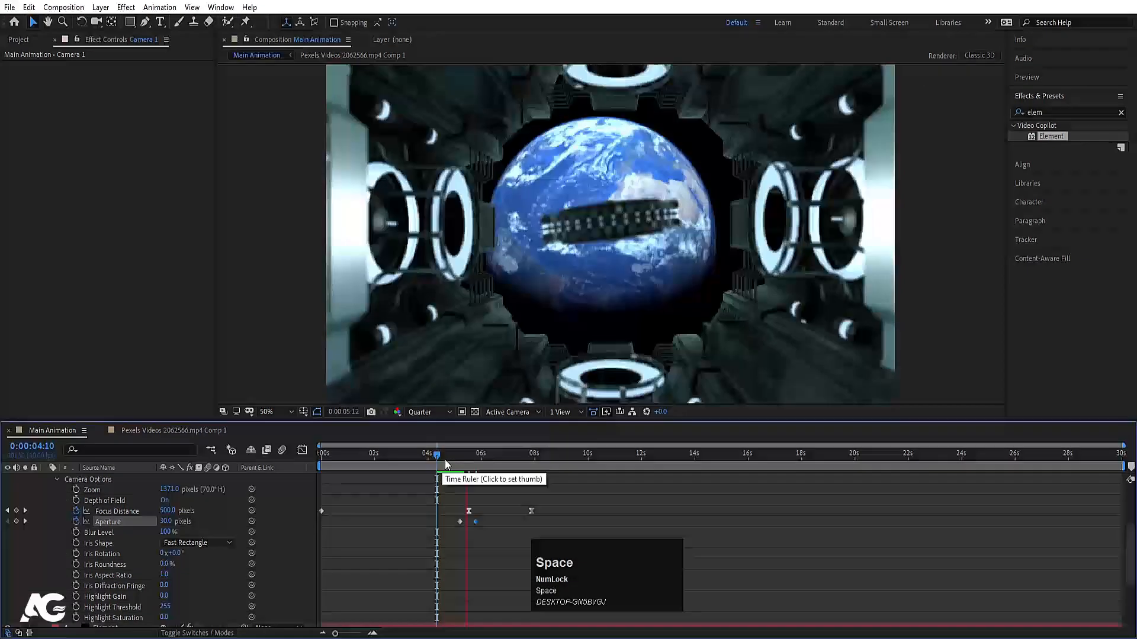
Move Channel 2's ending position and rotation keyframes to 0:00:07:10 and set the Z position there to about 9.69.
scroll(476, 545, "down", 3)
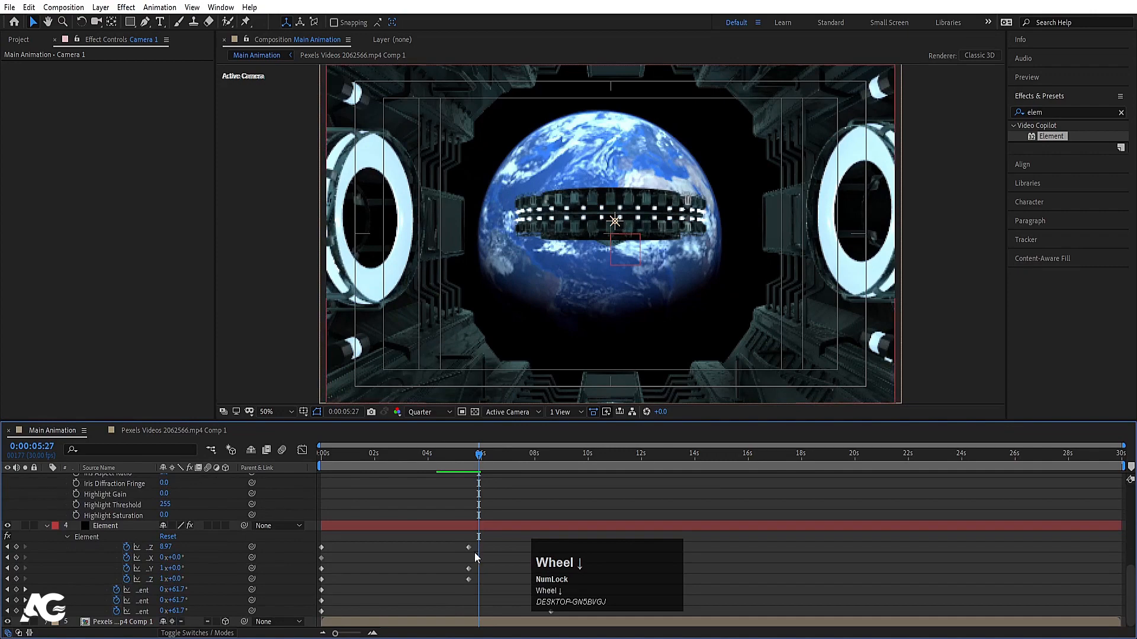
left_click_drag(454, 546, 480, 583)
scroll(494, 591, "up", 5)
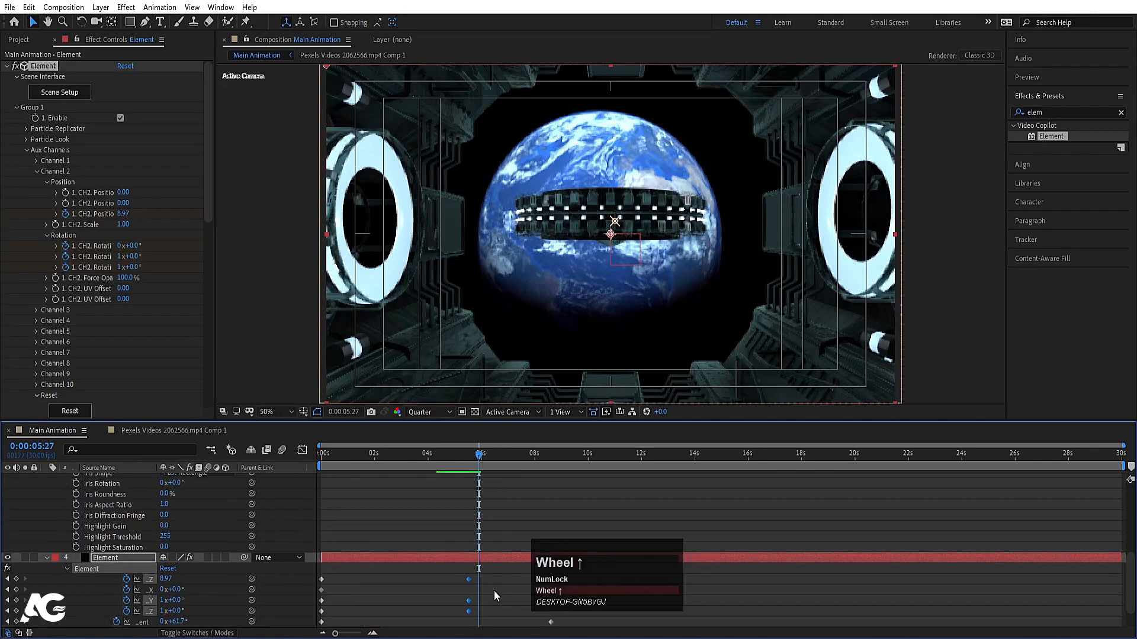
scroll(493, 591, "up", 3)
key("space")
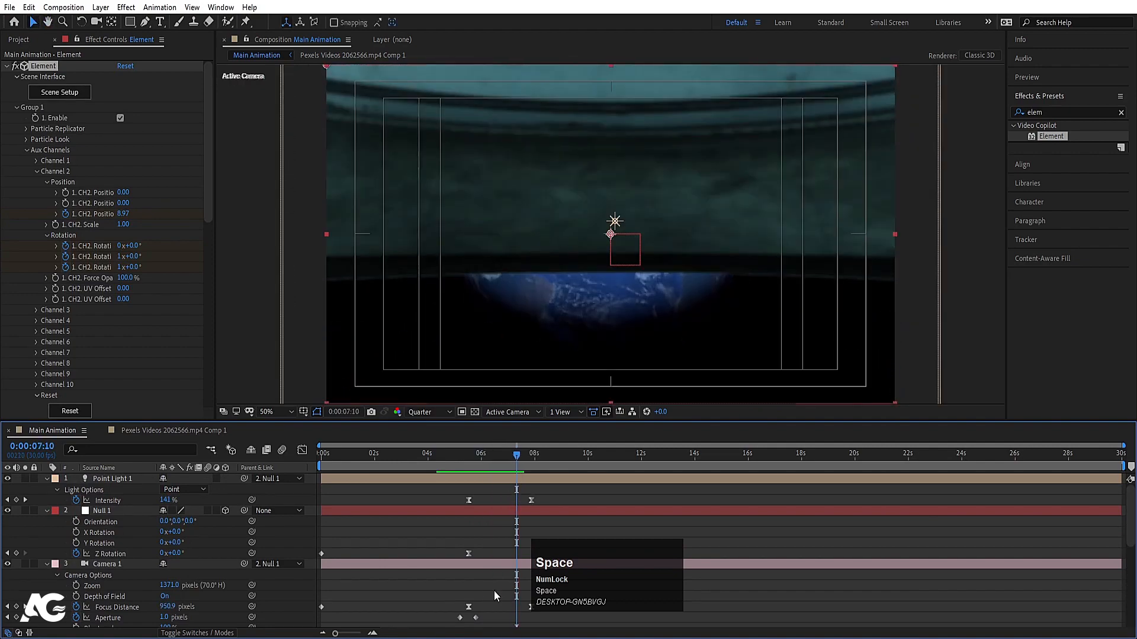
scroll(494, 591, "down", 3)
scroll(489, 591, "down", 3)
left_click_drag(470, 589, 517, 597)
left_click_drag(165, 586, 223, 585)
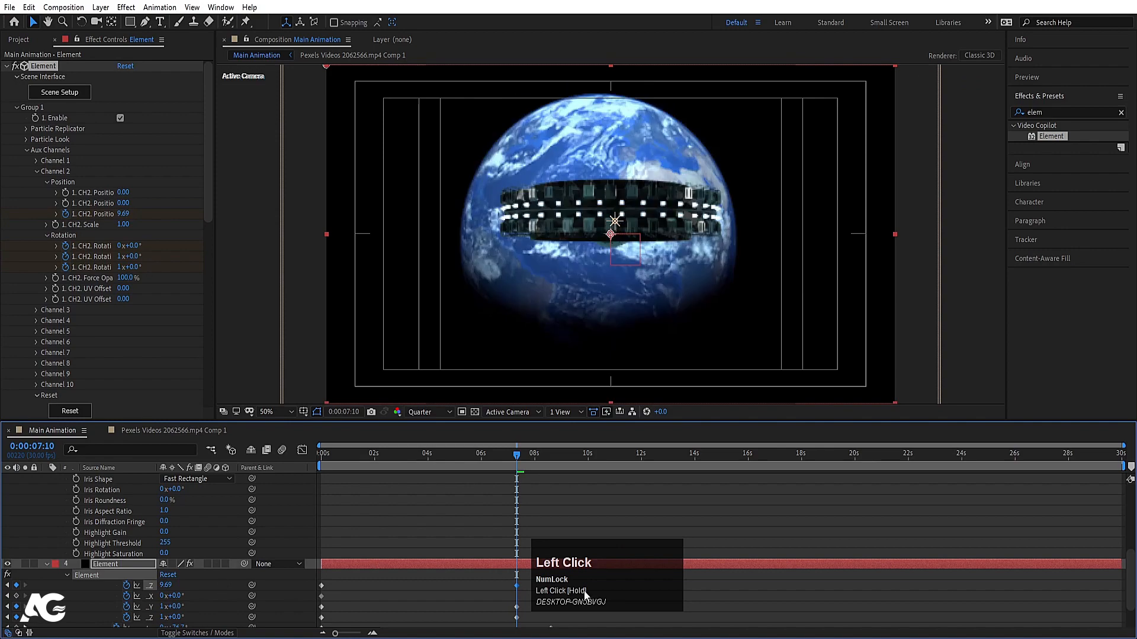
Preview the gear's animation through the tunnel from the start of the composition.
left_click_drag(502, 460, 321, 471)
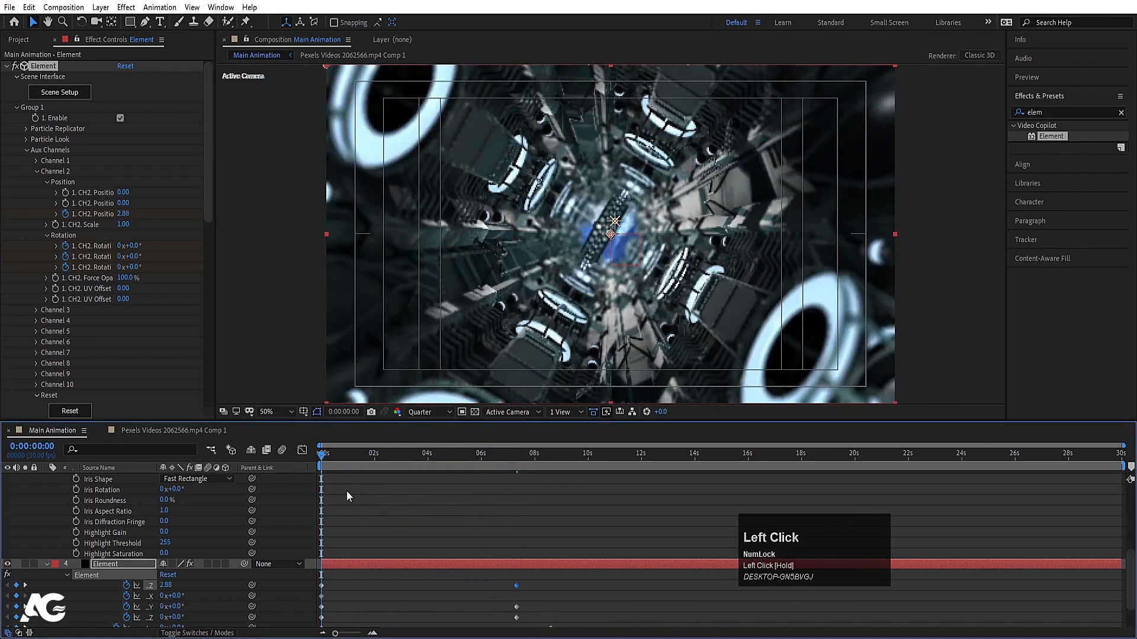
key("space")
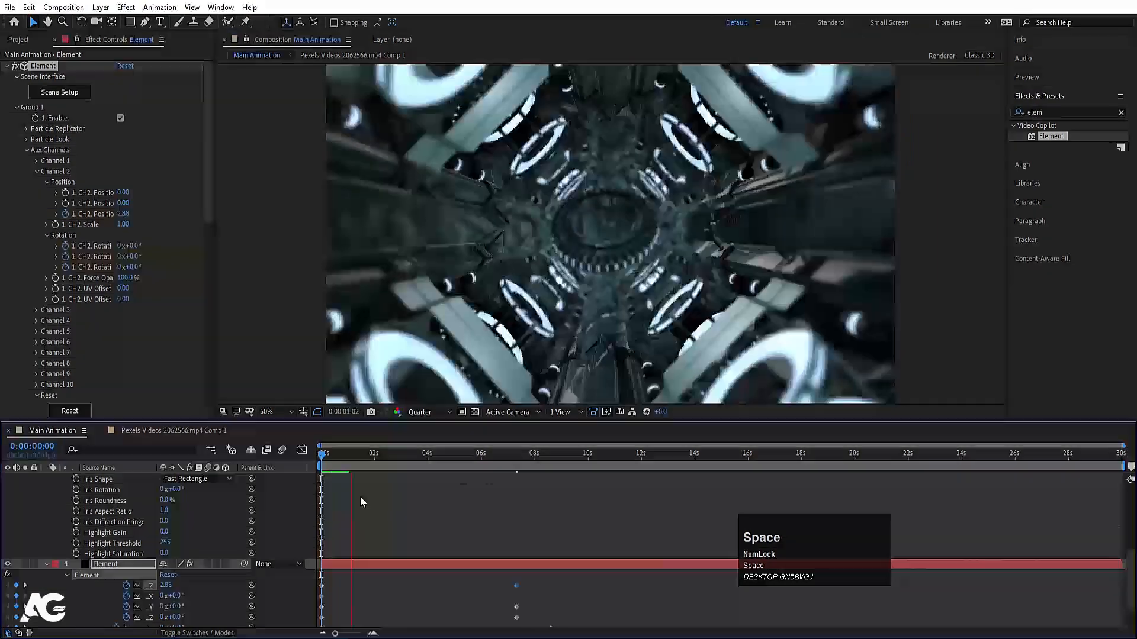
key("space")
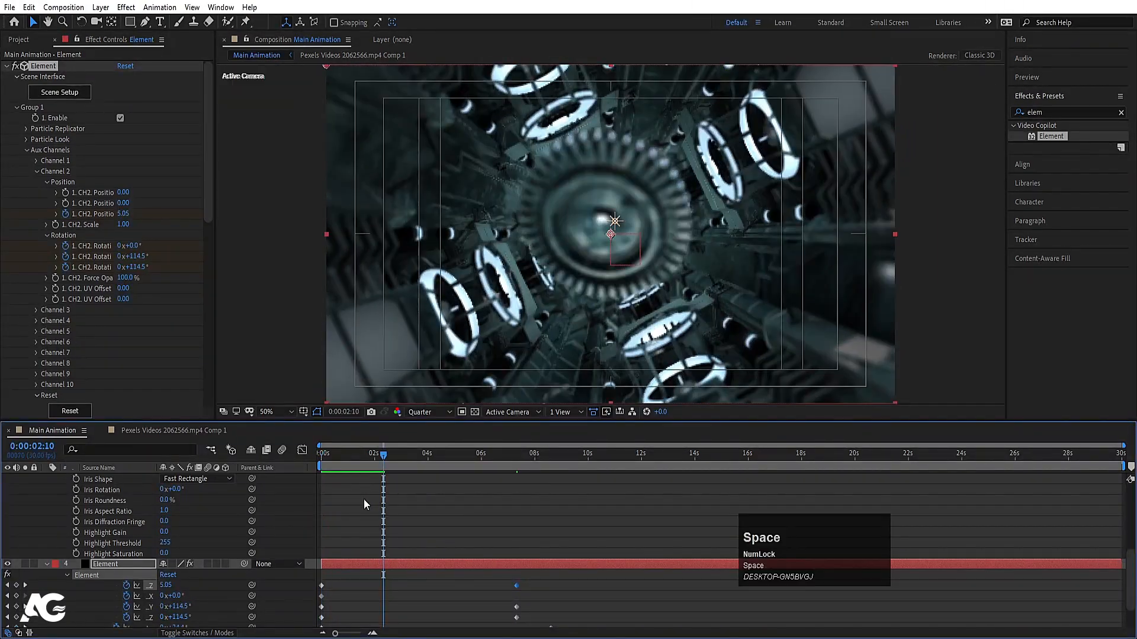
Set Channel 2's Z position at the 0:00:07:10 keyframe to 10.54 and preview the animation from the start.
key("k")
left_click(391, 577)
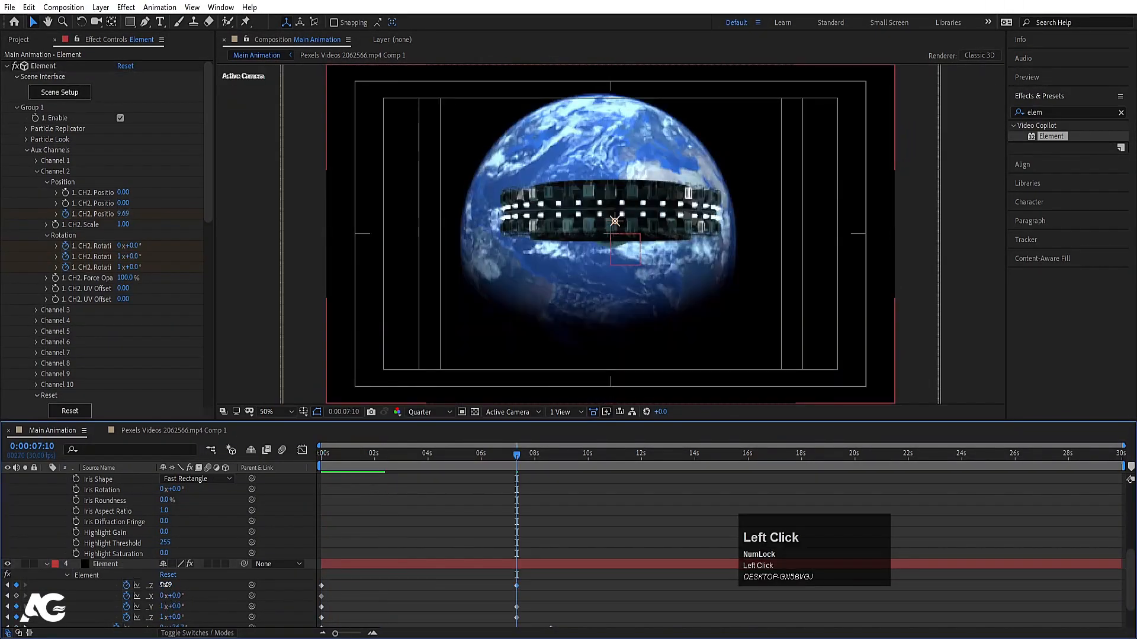
left_click_drag(166, 585, 218, 586)
left_click_drag(513, 455, 251, 463)
key("space")
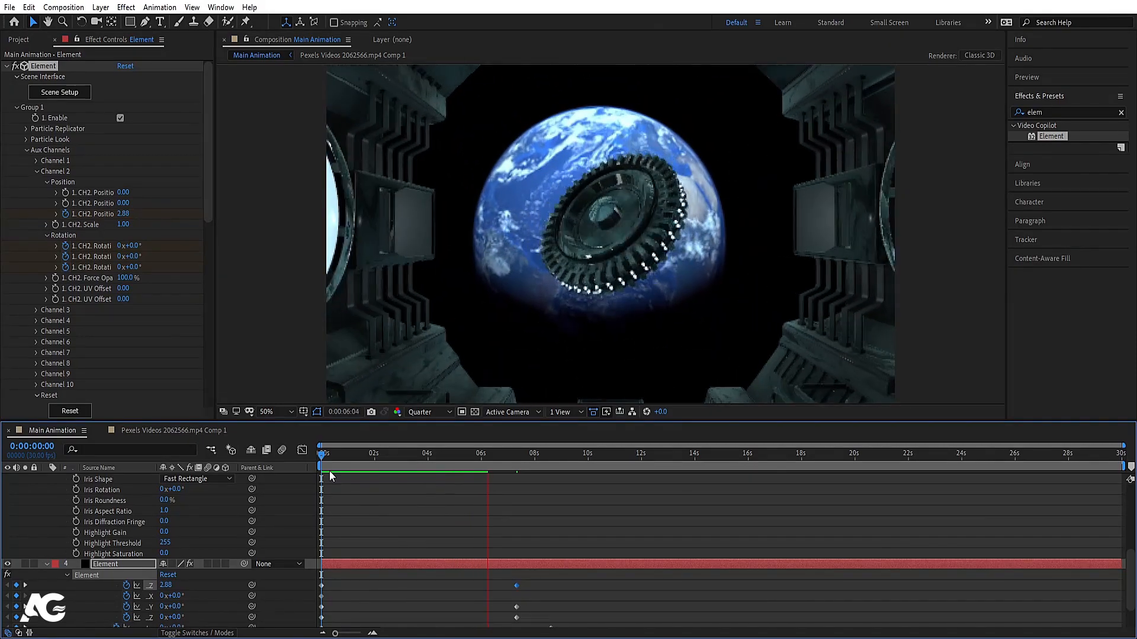
key("space")
At the 0:00:07:10 keyframe, set Channel 2's Z position to 18.47 and return to the start.
key("k")
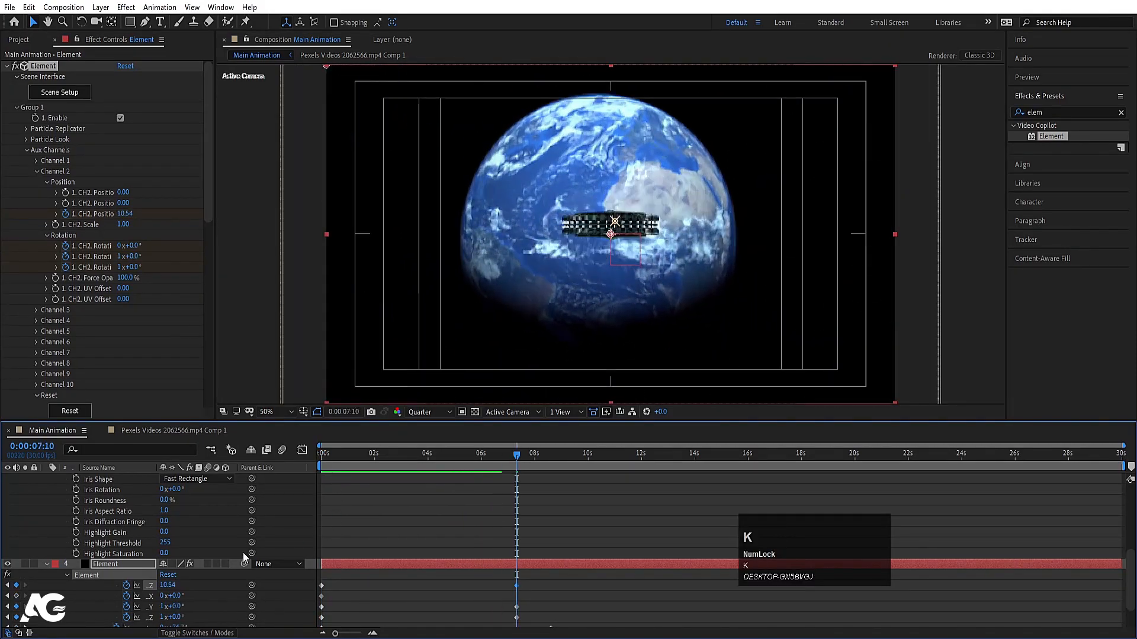
left_click_drag(169, 587, 610, 566)
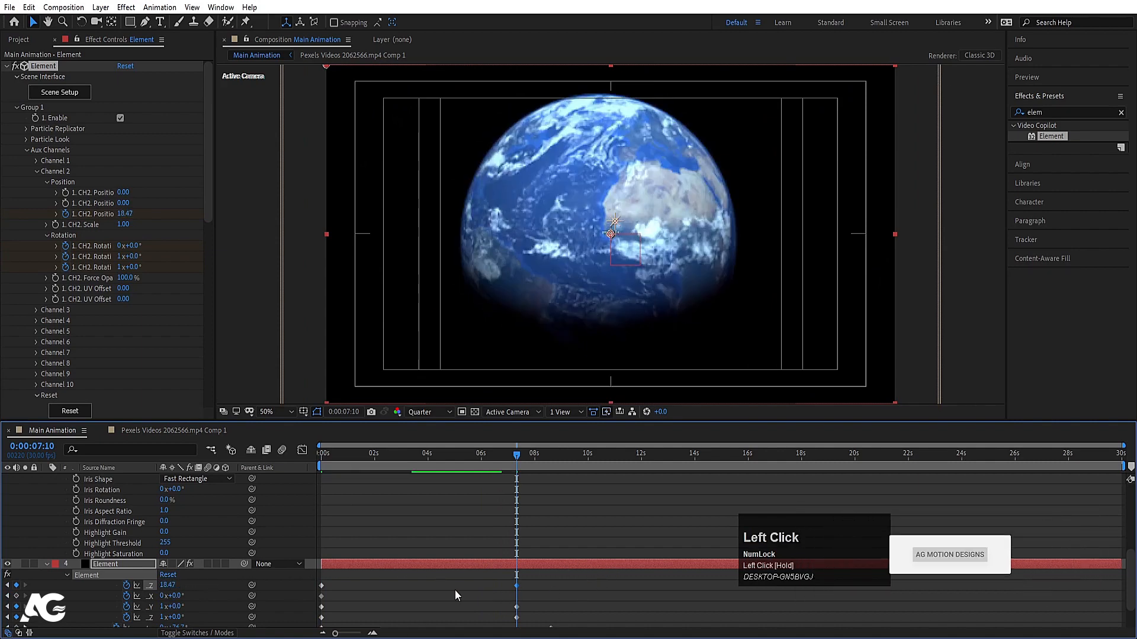
key("j")
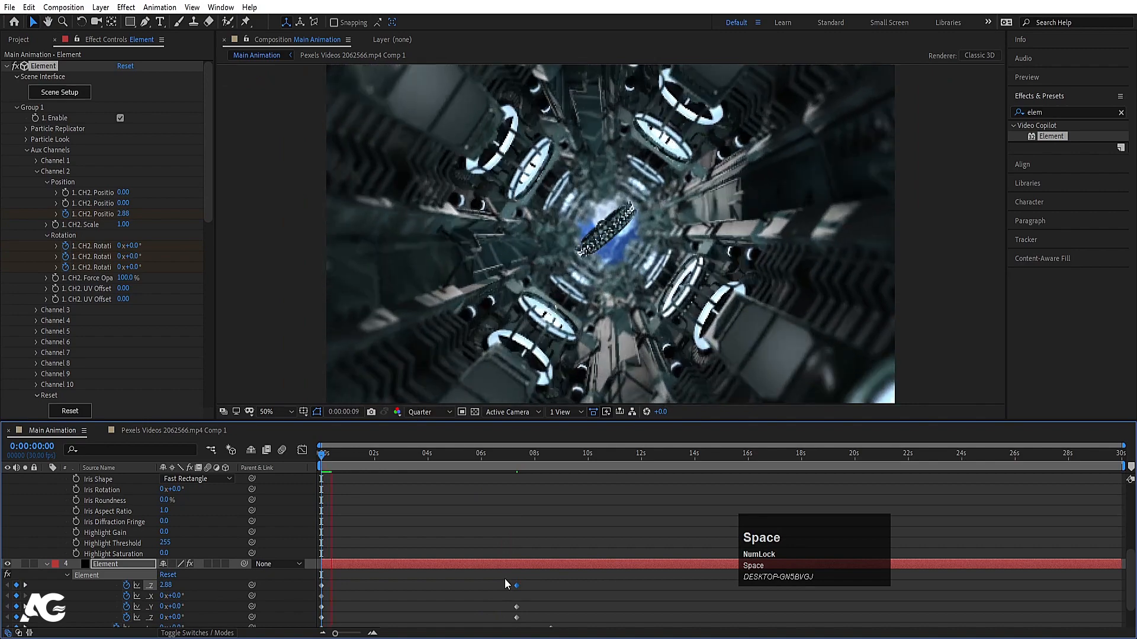
Move Channel 2's ending position and rotation keyframes to just past 11 seconds and preview the slower motion.
left_click_drag(507, 582, 620, 585)
left_click(516, 588)
key("space")
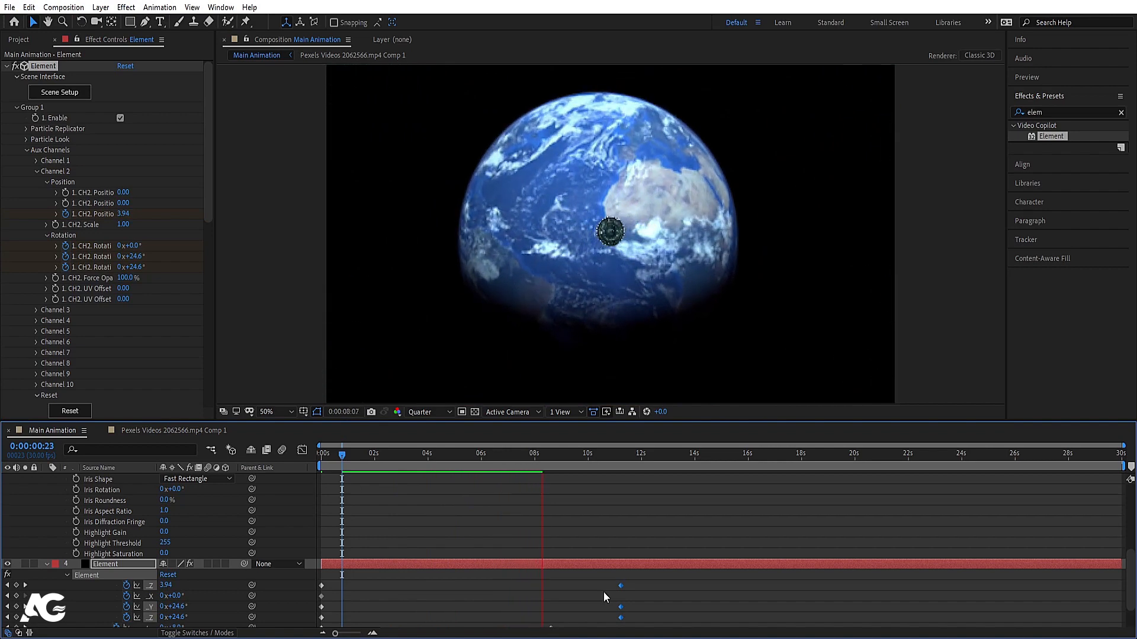
key("space")
Set the composition's preview resolution to Full to inspect the current frame.
left_click(416, 410)
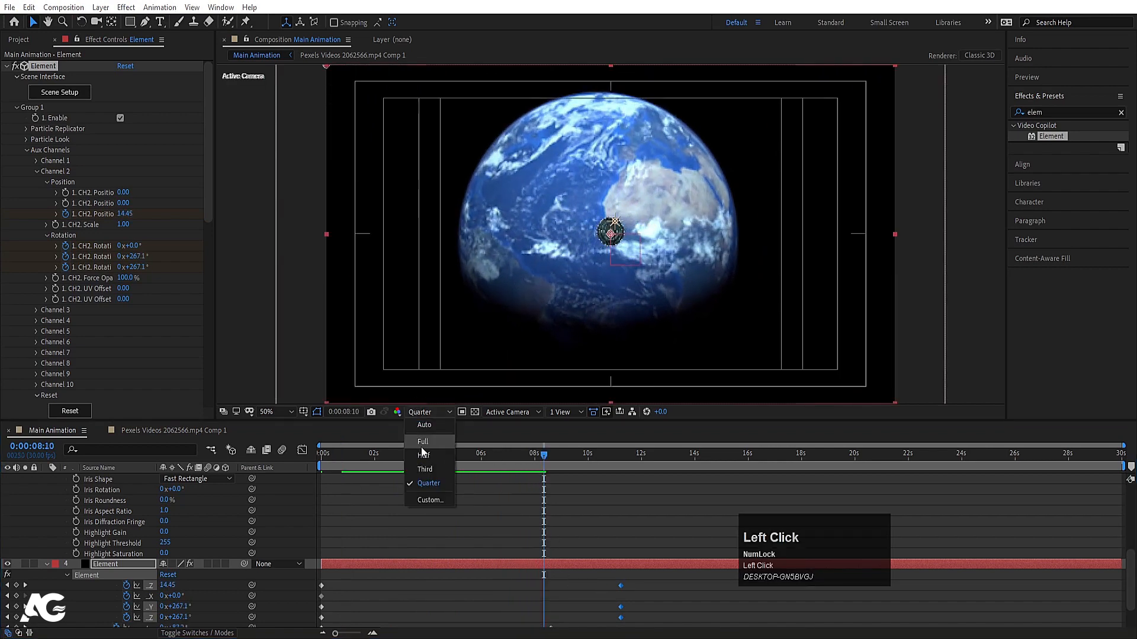
left_click(421, 447)
key("grave")
key("grave")
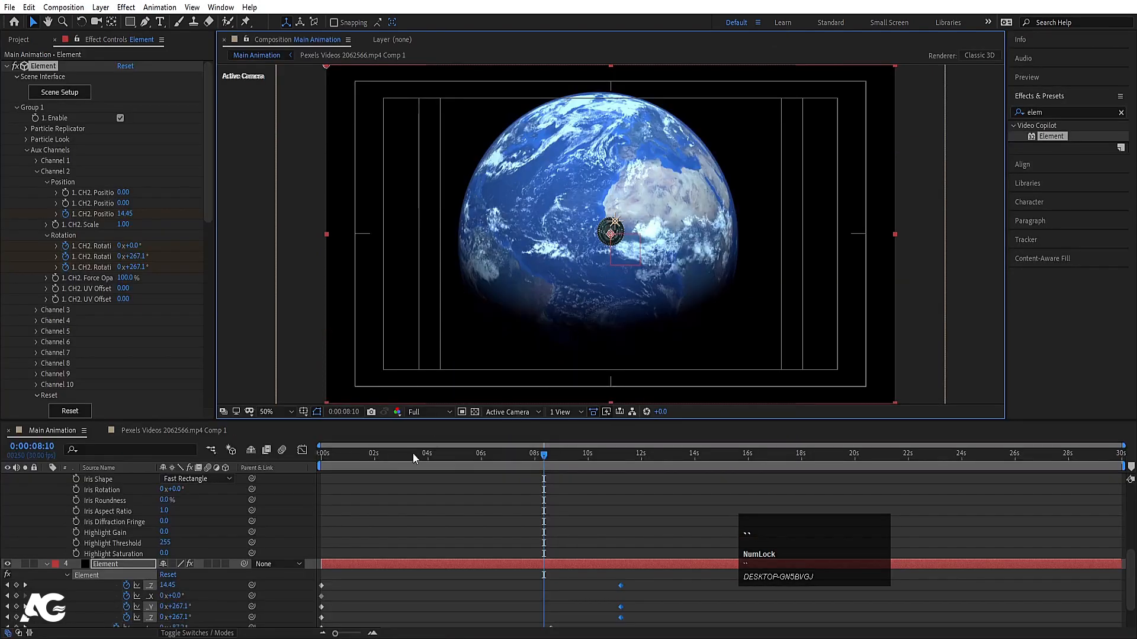
At 0:00:00:00, set Channel 2's Z position to 1.75 and preview the opening frames.
left_click_drag(358, 462, 255, 468)
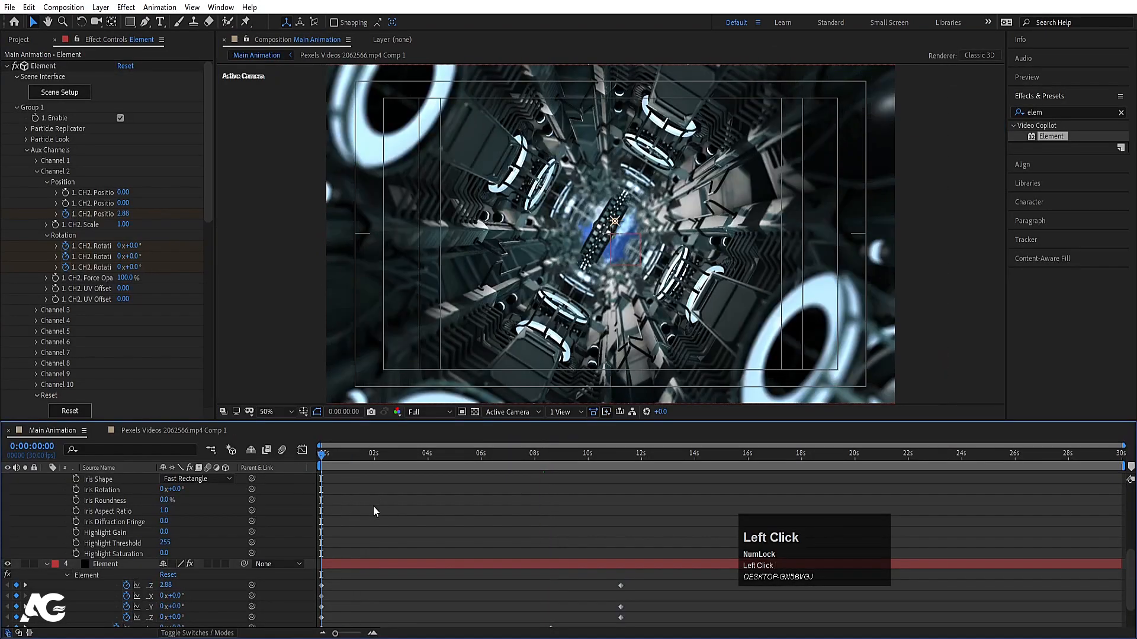
left_click(119, 563)
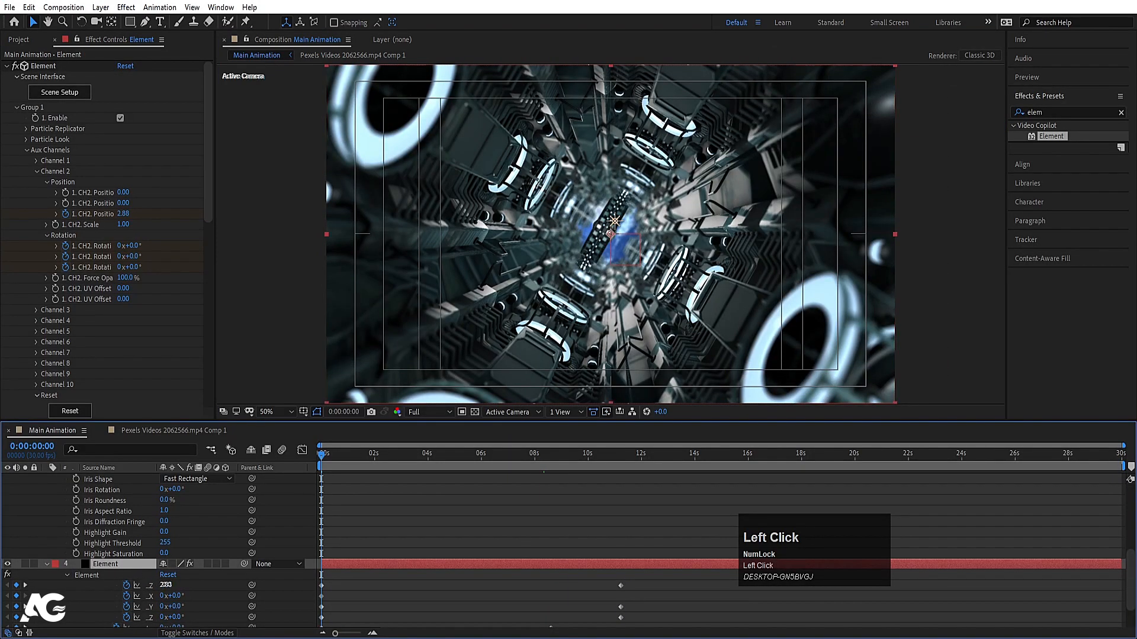
left_click_drag(164, 585, 99, 585)
key("space")
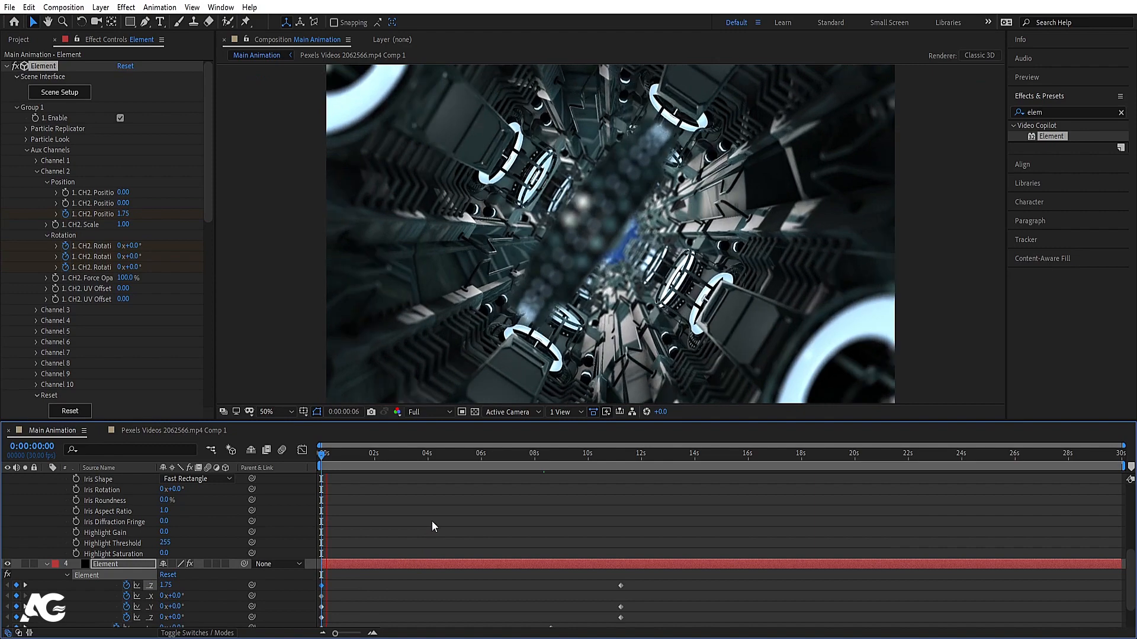
key("space")
Check the gear's motion at 0:00:05:06, play from 0:00:06:03, and replay the opening.
left_click(461, 458)
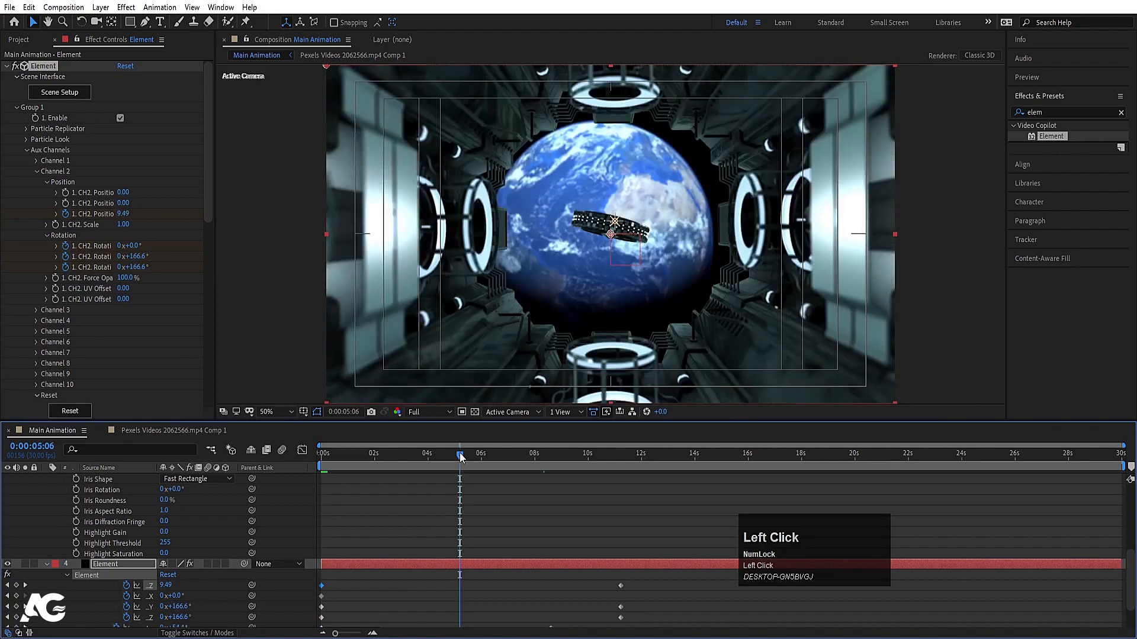
left_click(485, 457)
key("space")
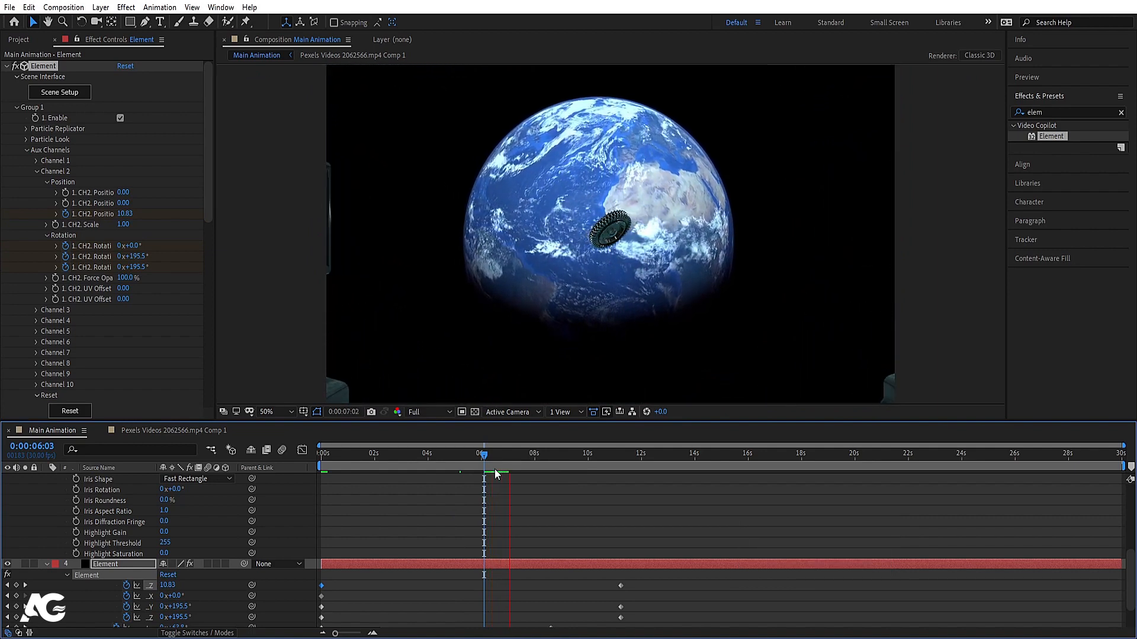
key("space")
left_click_drag(391, 453, 286, 453)
key("space")
Collapse all revealed layer properties and preview the animation at Quarter resolution.
left_click(382, 502)
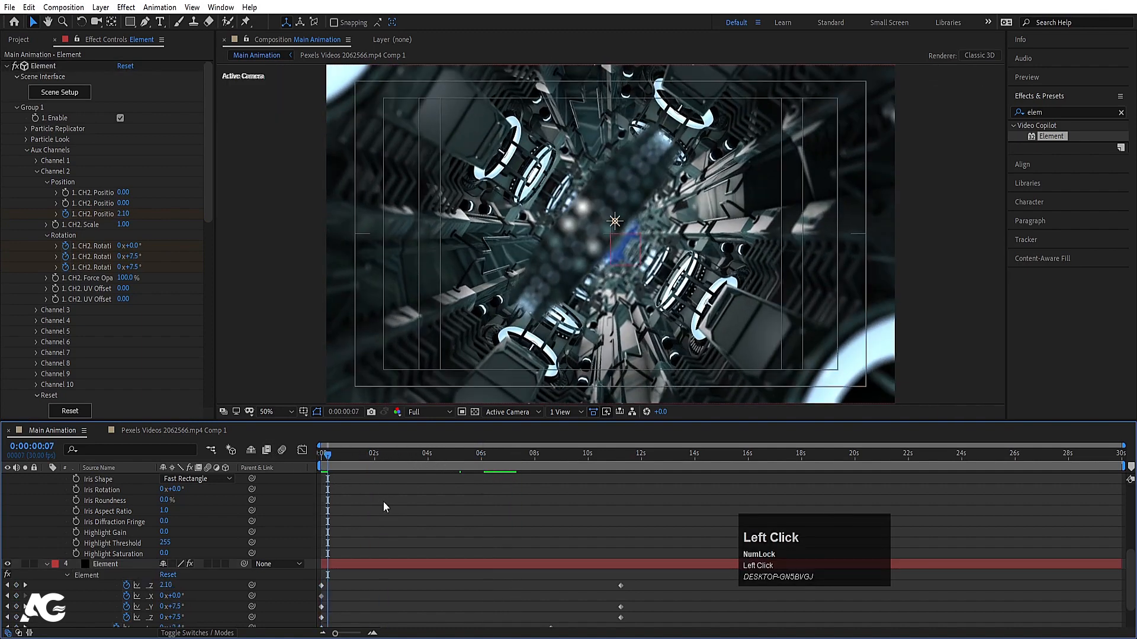
key("u")
left_click(415, 412)
left_click(421, 487)
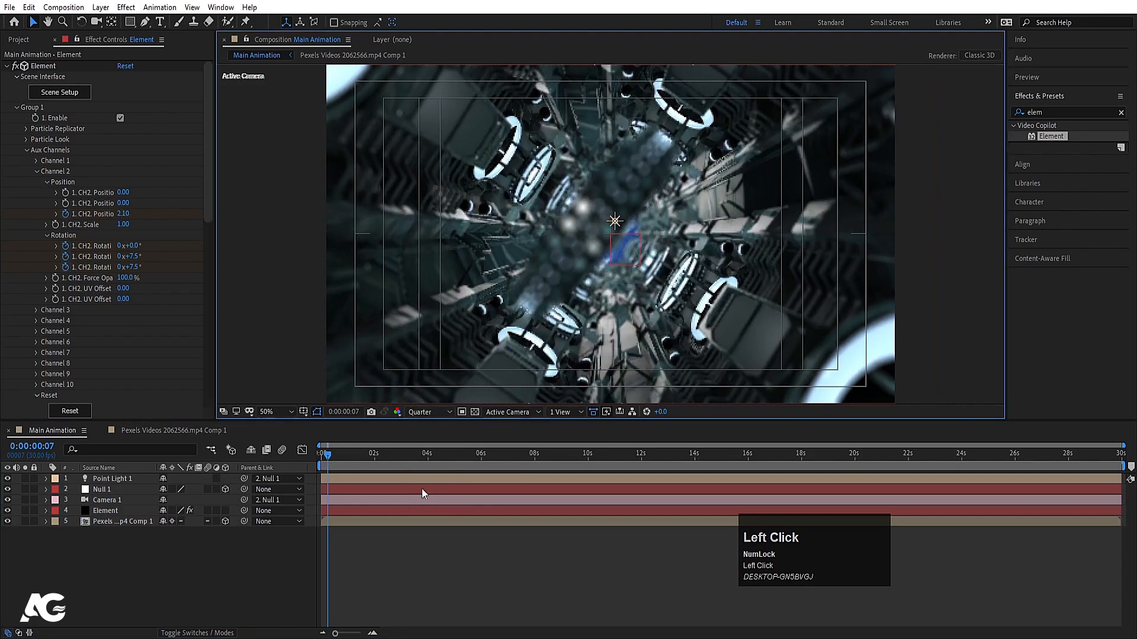
key("space")
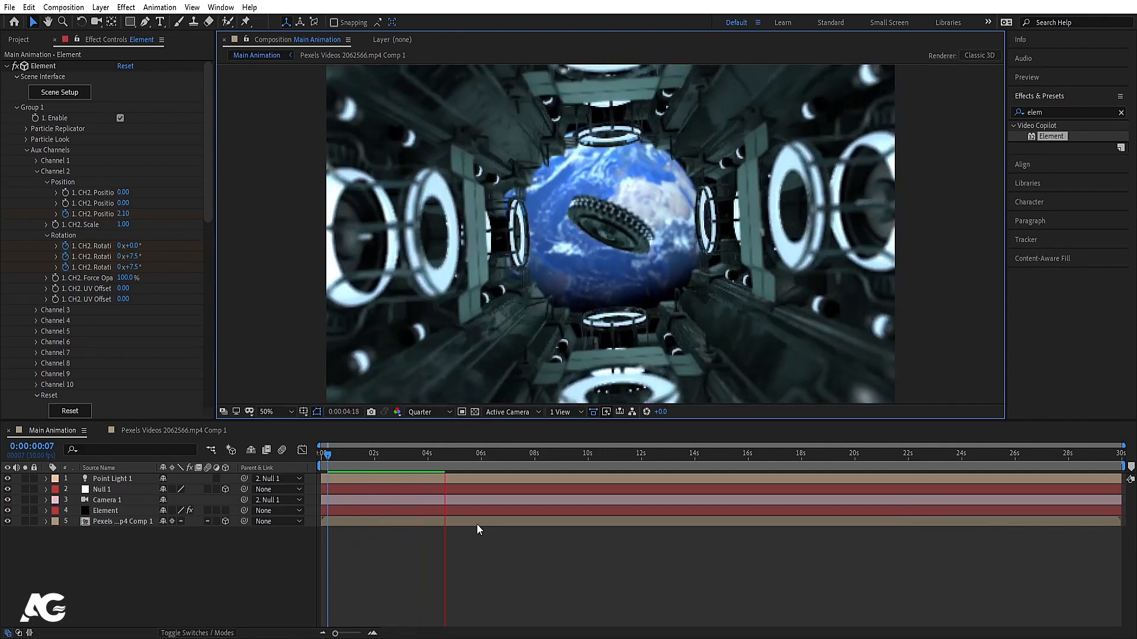
key("space")
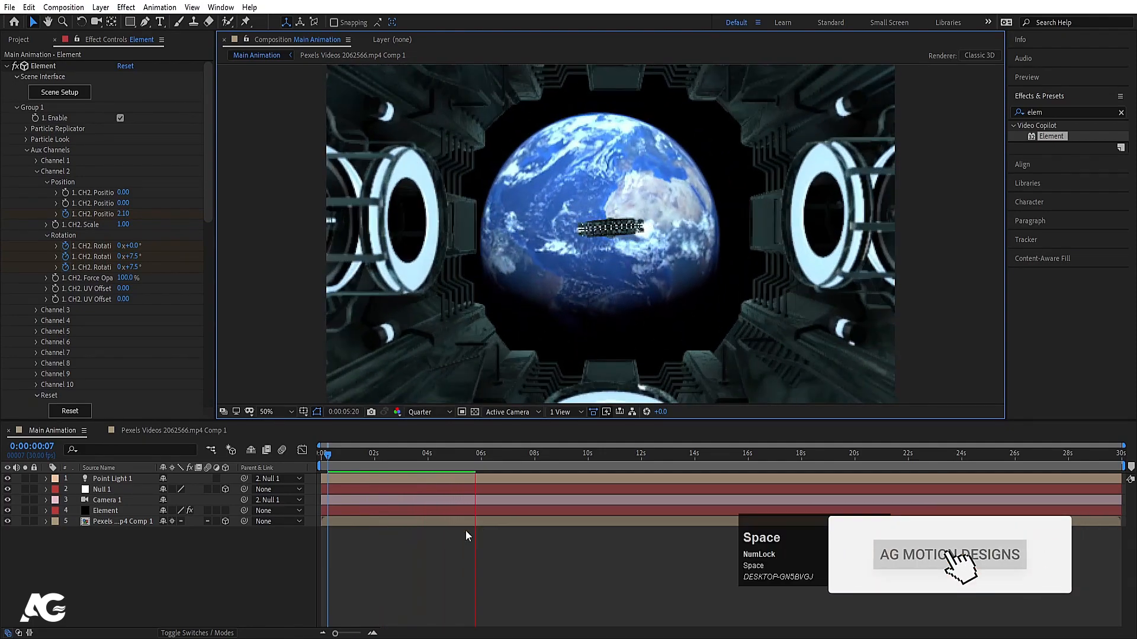
Apply the Colorize - blue wash preset to the Pexels Videos 2062566.mp4 Comp 1 layer, undoing any trial hue change.
left_click(108, 524)
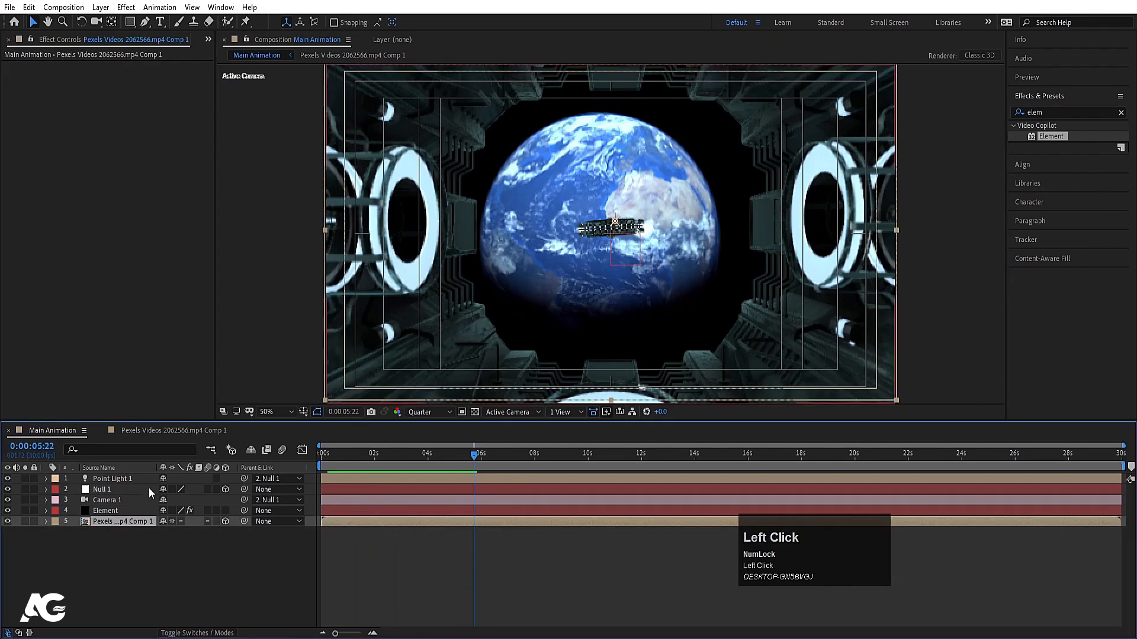
left_click(1055, 108)
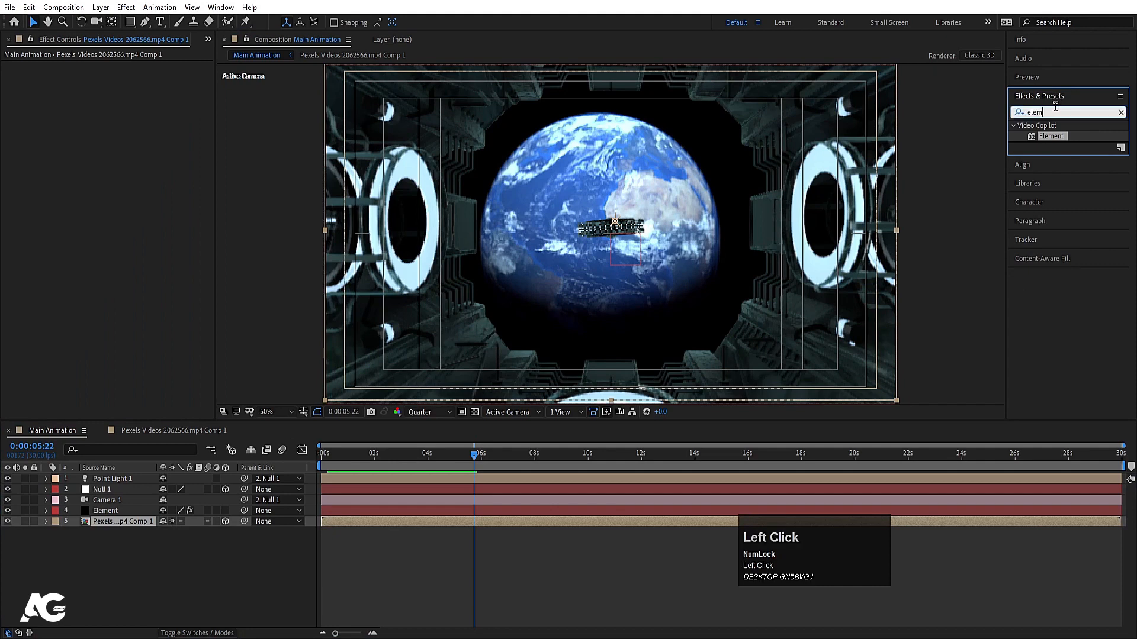
key("ctrl+a")
type("colo")
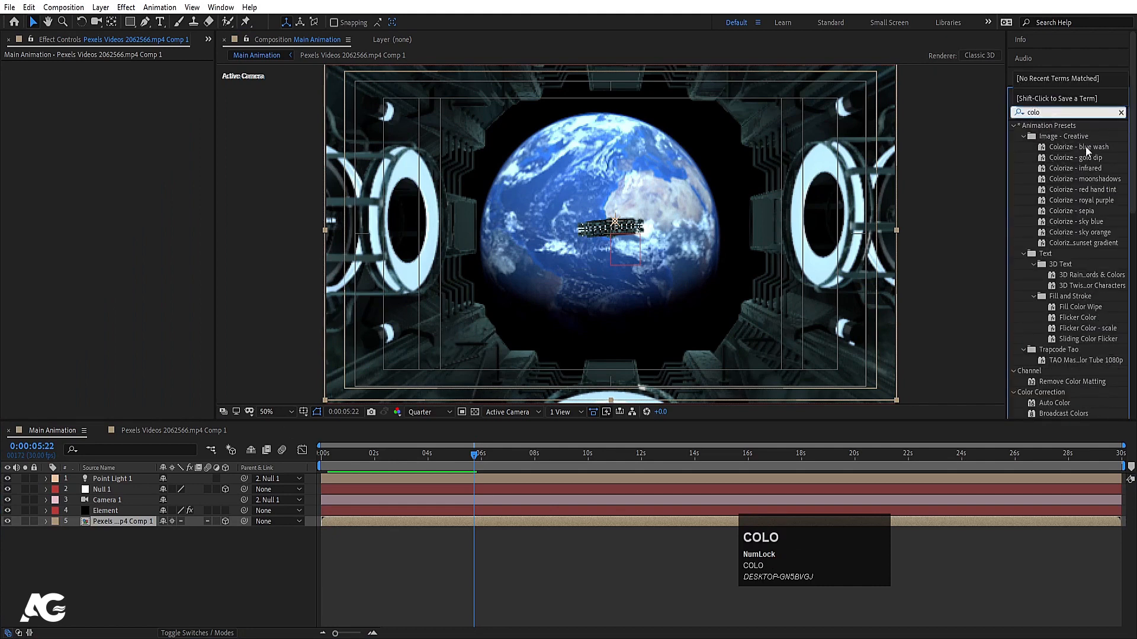
double_click(1085, 147)
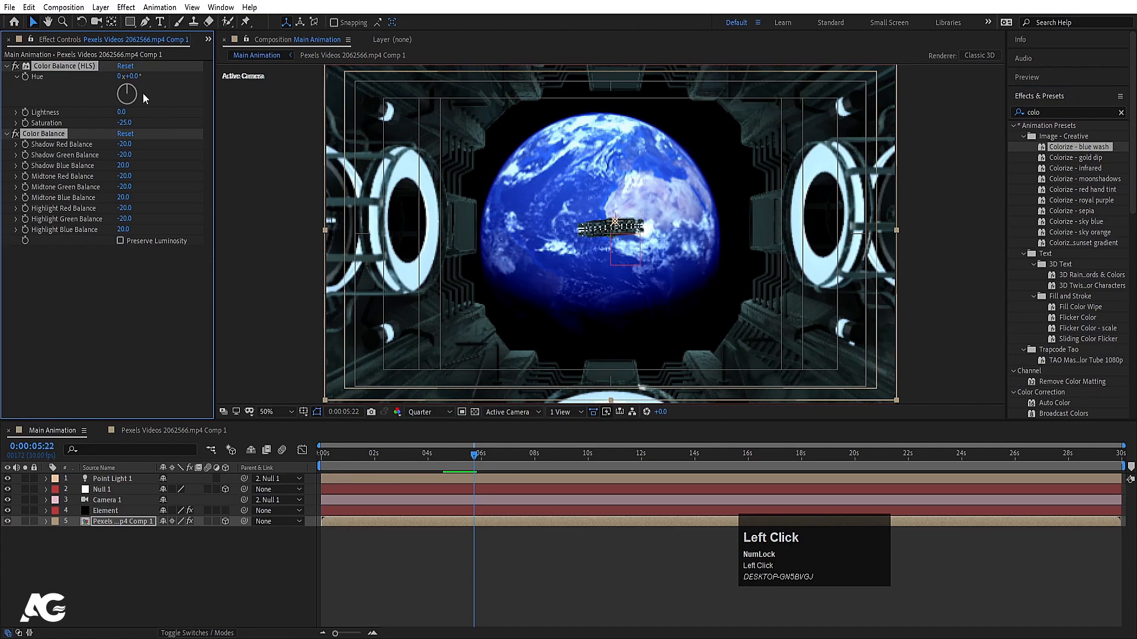
left_click_drag(129, 83, 136, 88)
key("ctrl+z")
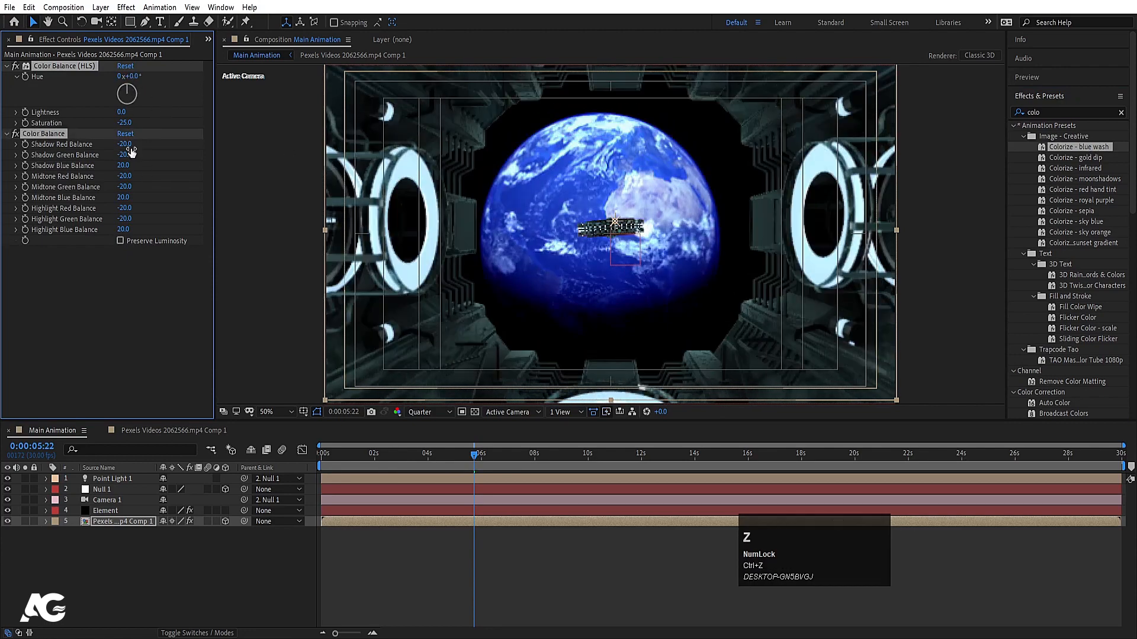
Set the Earth layer's Shadow Red Balance to 0 and preview the recolored animation.
left_click(126, 145)
type("0")
key("Return")
left_click(126, 156)
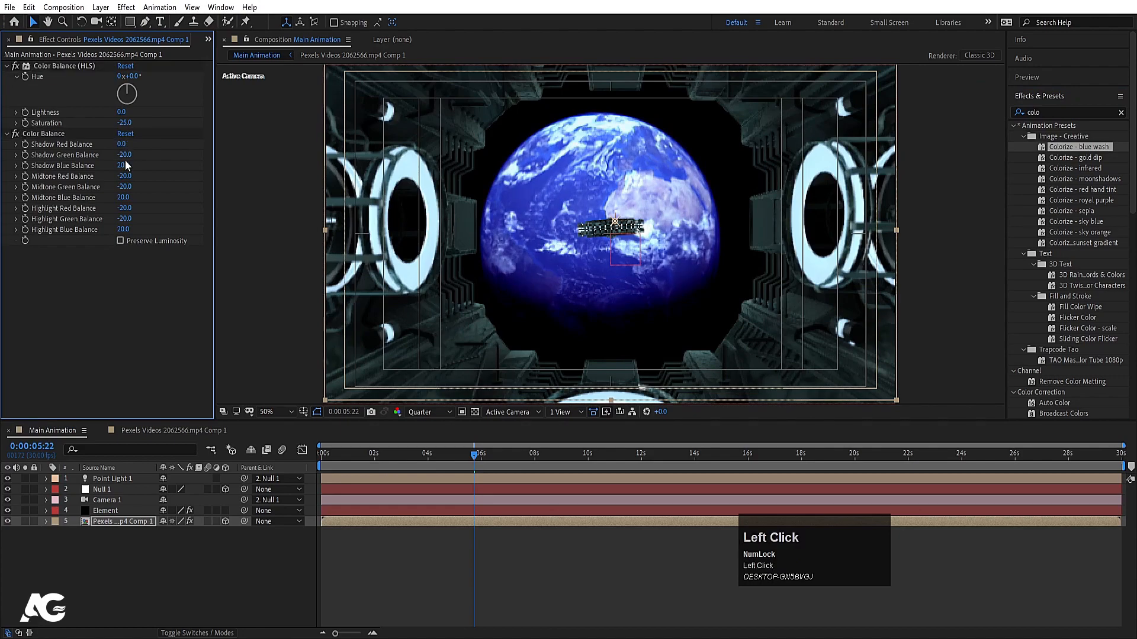
left_click(418, 610)
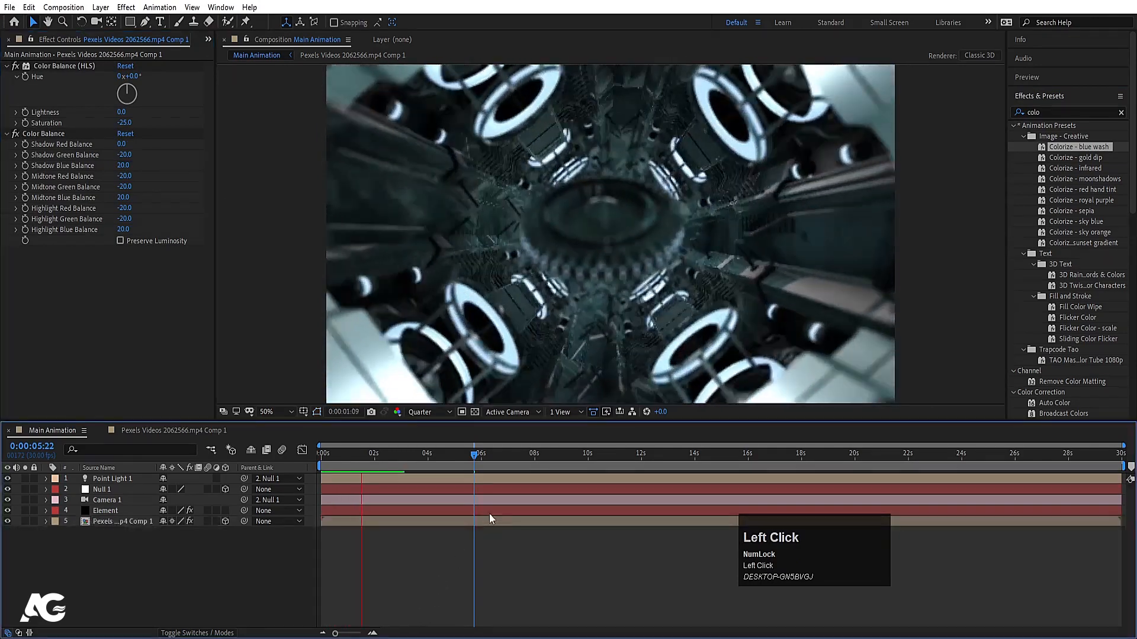
key("space")
At 0:00:05:08, set the Earth layer's Shadow Green Balance and Shadow Blue Balance to 0.
left_click(516, 457)
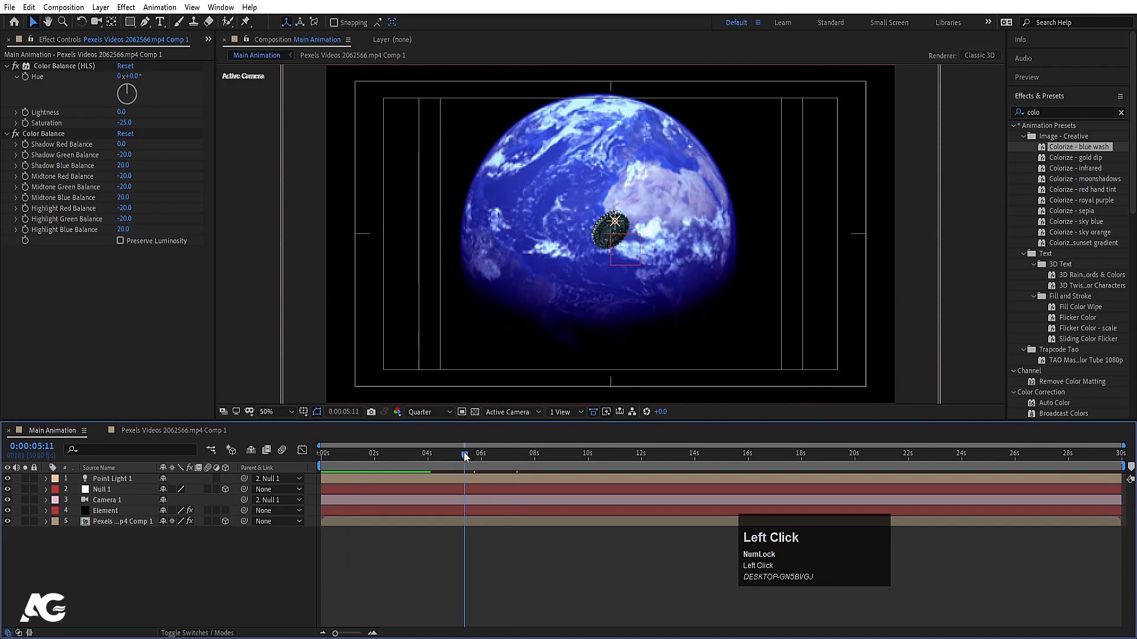
left_click_drag(464, 453, 460, 452)
left_click(124, 156)
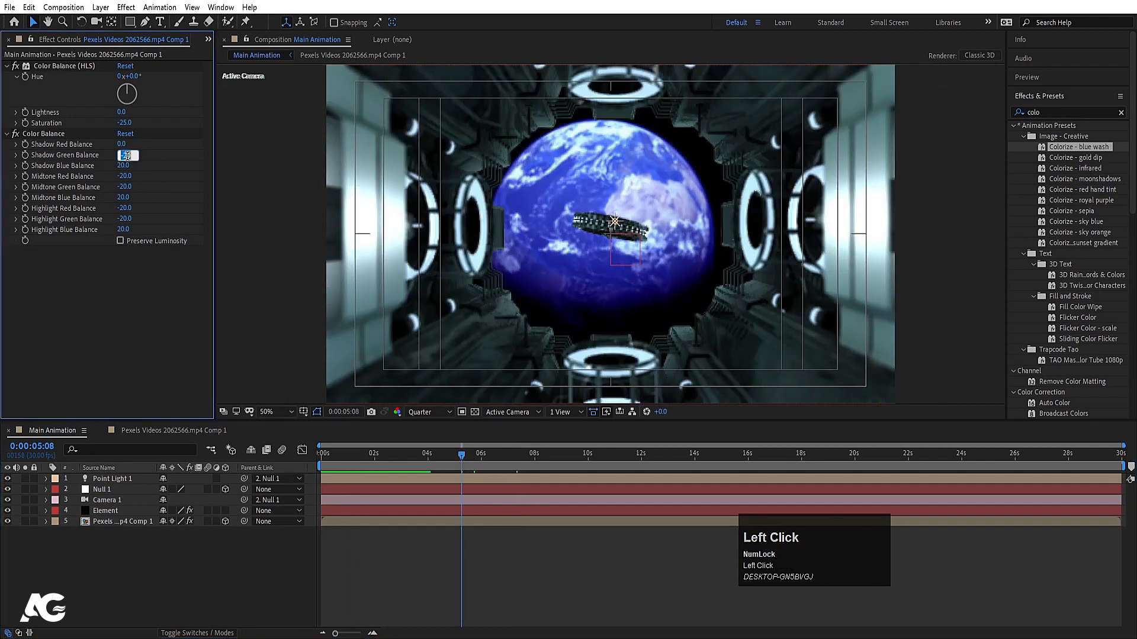
type("0")
left_click(123, 165)
type("0")
Set the Earth layer's Midtone Red, Green and Blue Balance values to 0.
left_click(124, 176)
type("0")
left_click(125, 187)
type("0")
left_click(124, 197)
type("0")
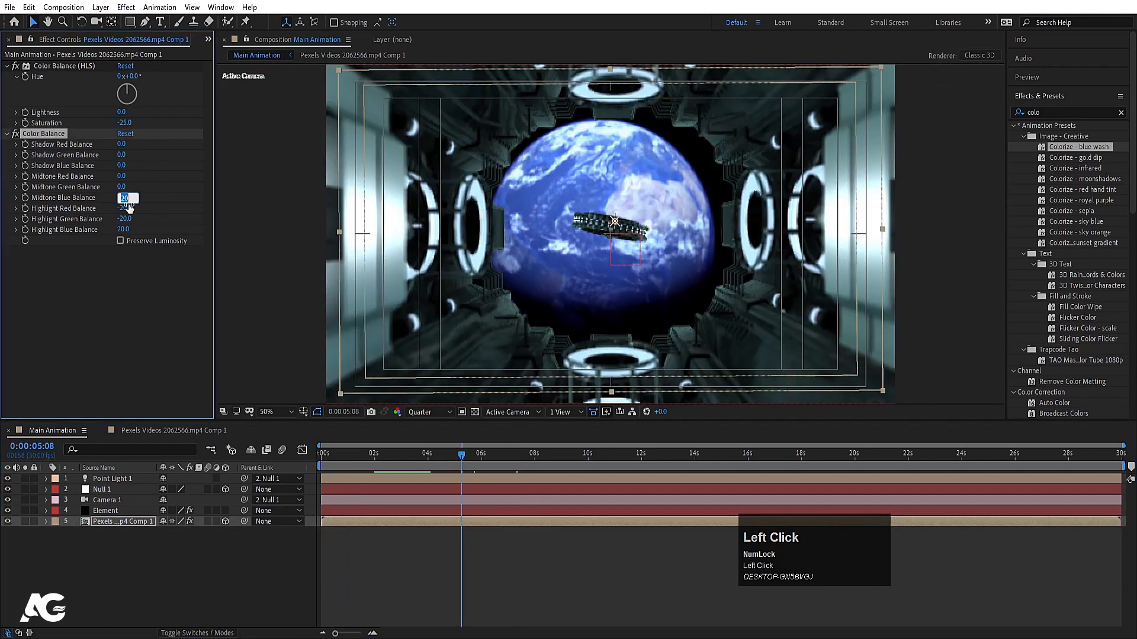
Set the Earth layer's Highlight Red, Green and Blue Balance values to 0.
left_click(124, 208)
type("0")
key("Return")
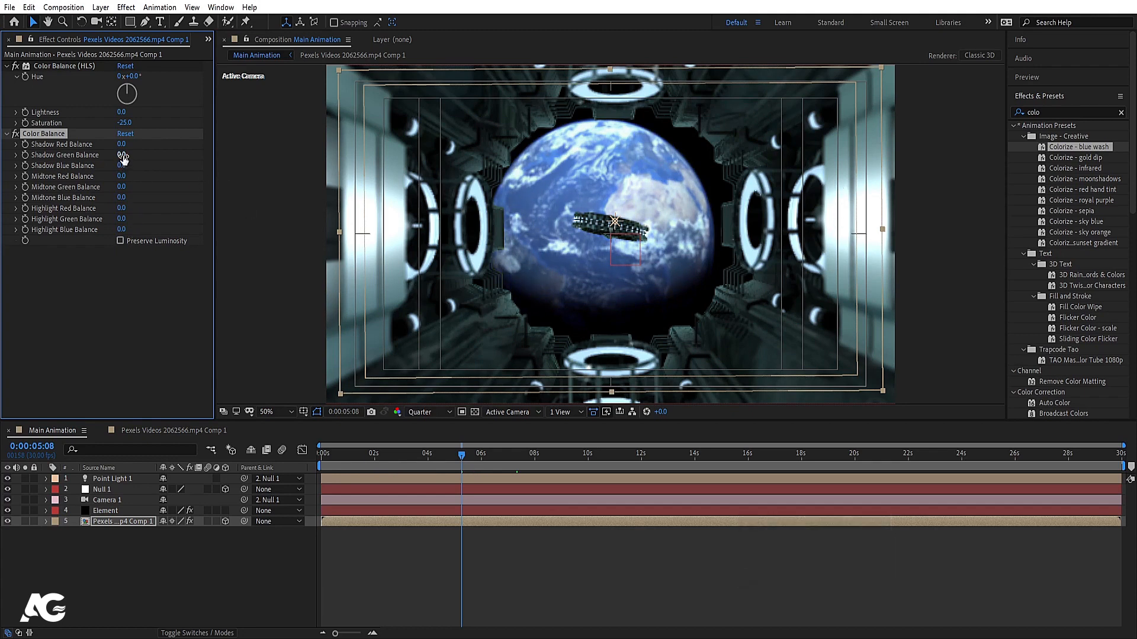
Set the Earth layer's Shadow Green Balance to 40.
left_click_drag(123, 158, 152, 171)
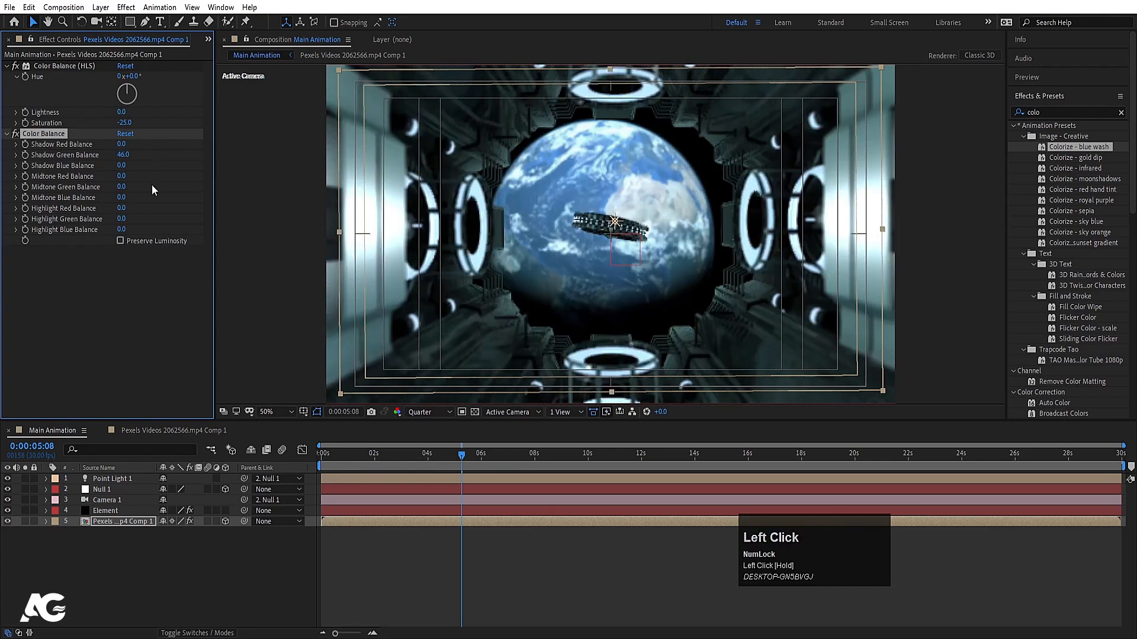
left_click(122, 154)
type("40")
key("Return")
Switch the preview resolution to Full and inspect the color-corrected Earth at 0:00:06:06.
left_click(422, 412)
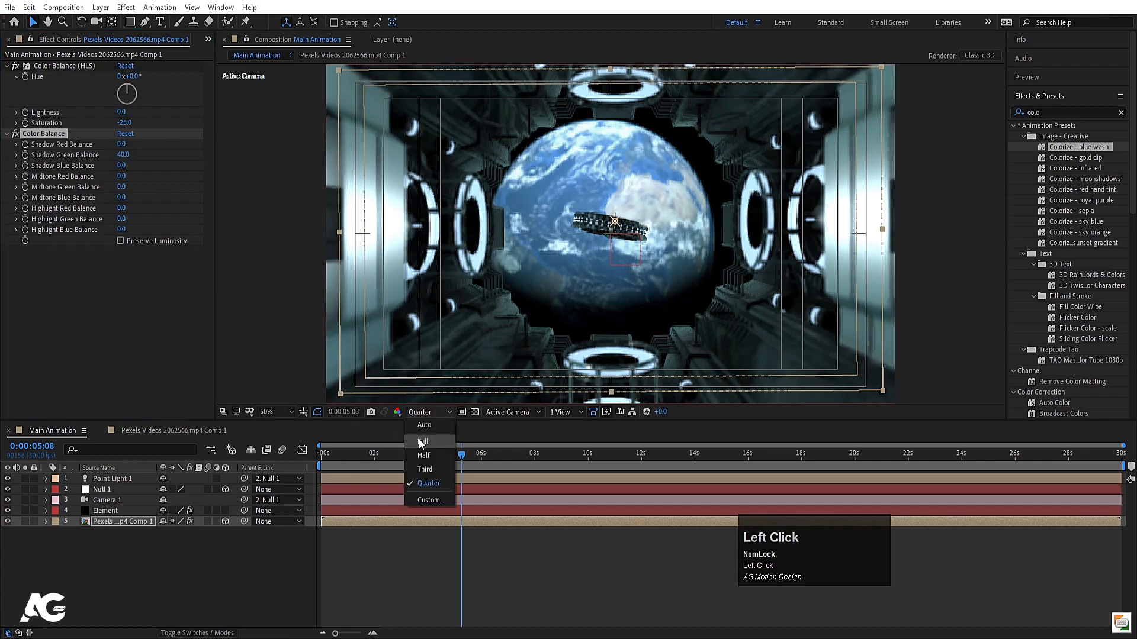
left_click(422, 442)
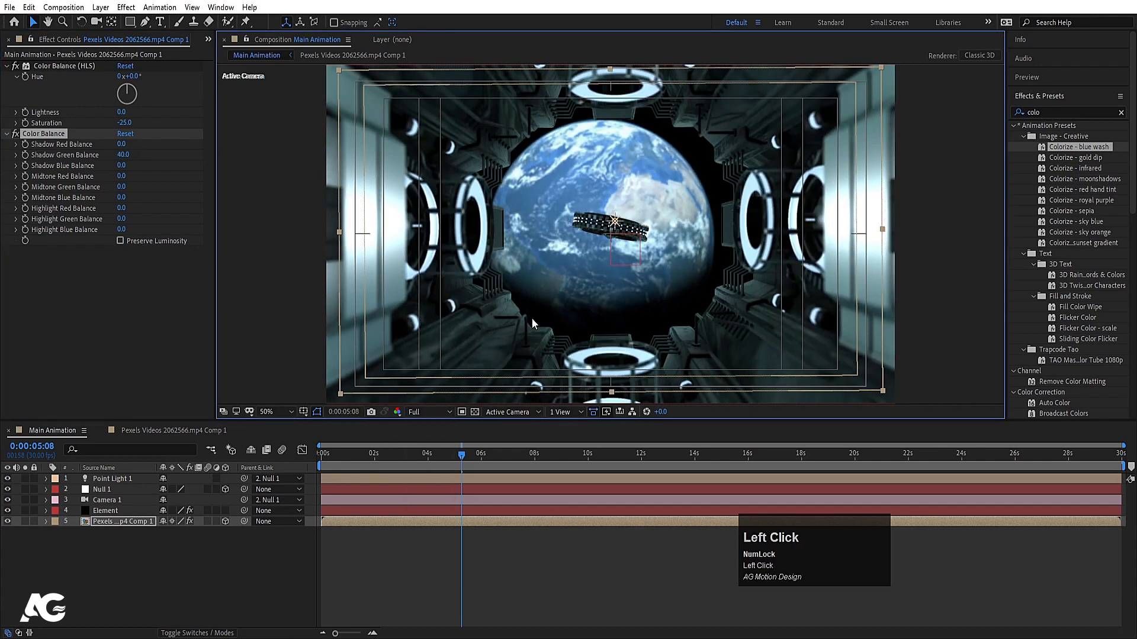
left_click(487, 456)
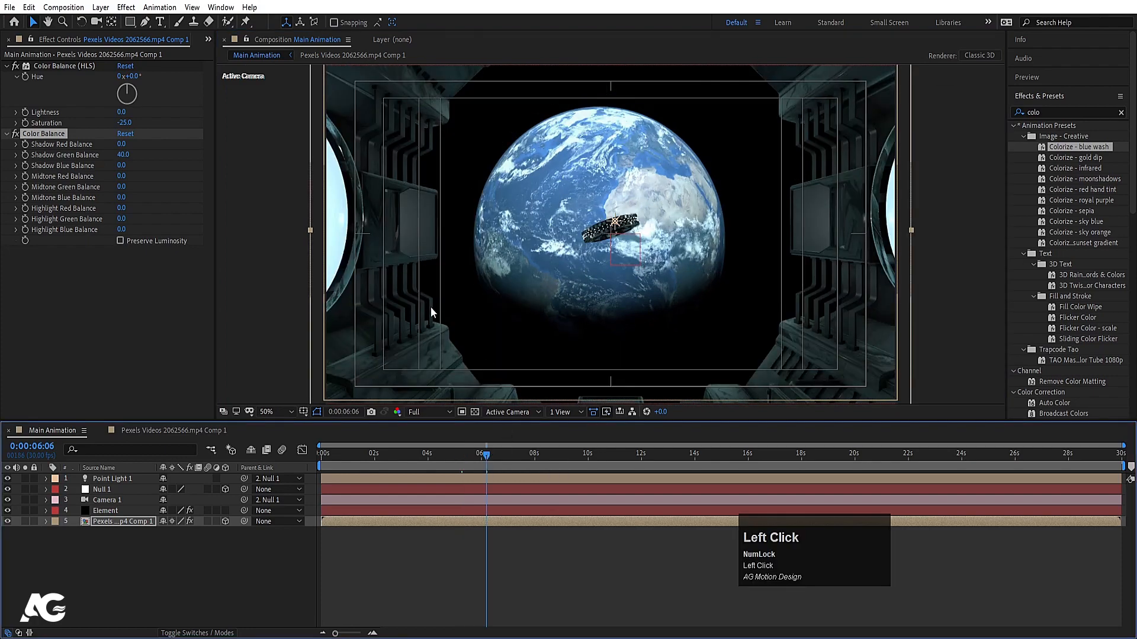
Try a Midtone Green Balance of 20 on the Earth layer.
left_click(124, 188)
type("20")
key("Return")
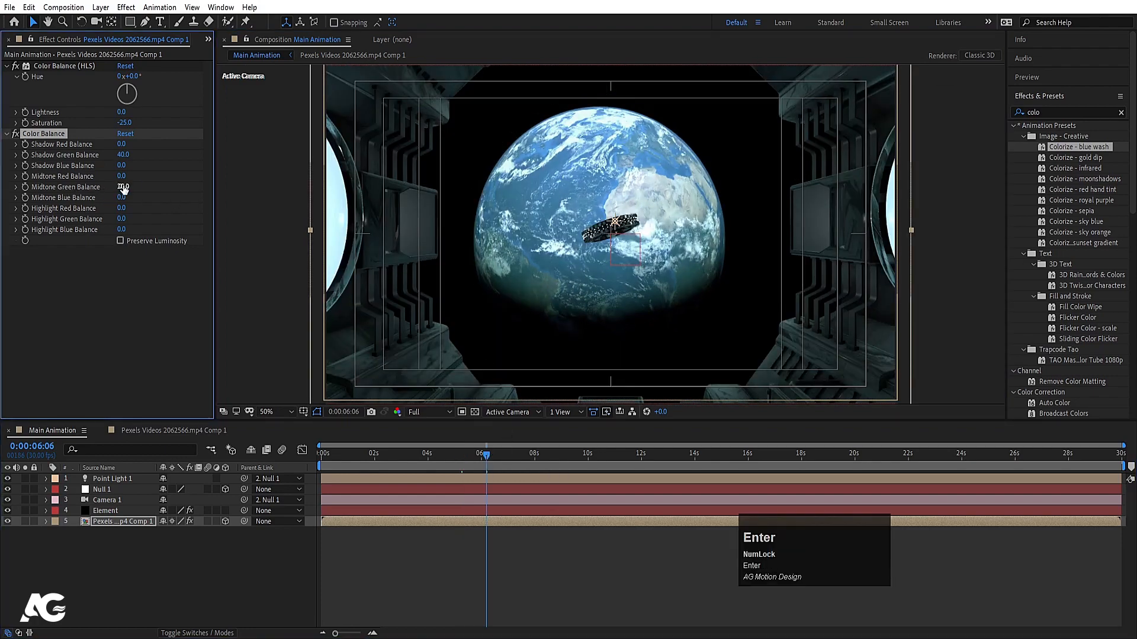
Set the Earth layer's Midtone Green Balance and Highlight Green Balance to 10.
mouse_move(123, 190)
left_mouse_down()
mouse_move(102, 187)
mouse_move(123, 193)
left_mouse_up()
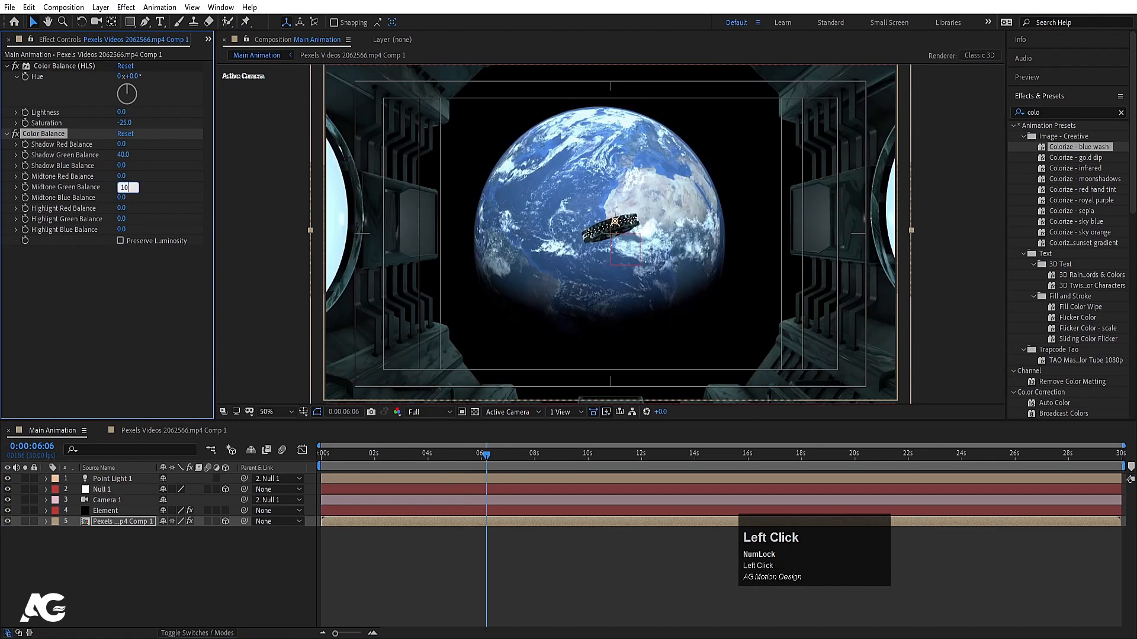
key("Return")
left_click(122, 220)
type("10")
key("Return")
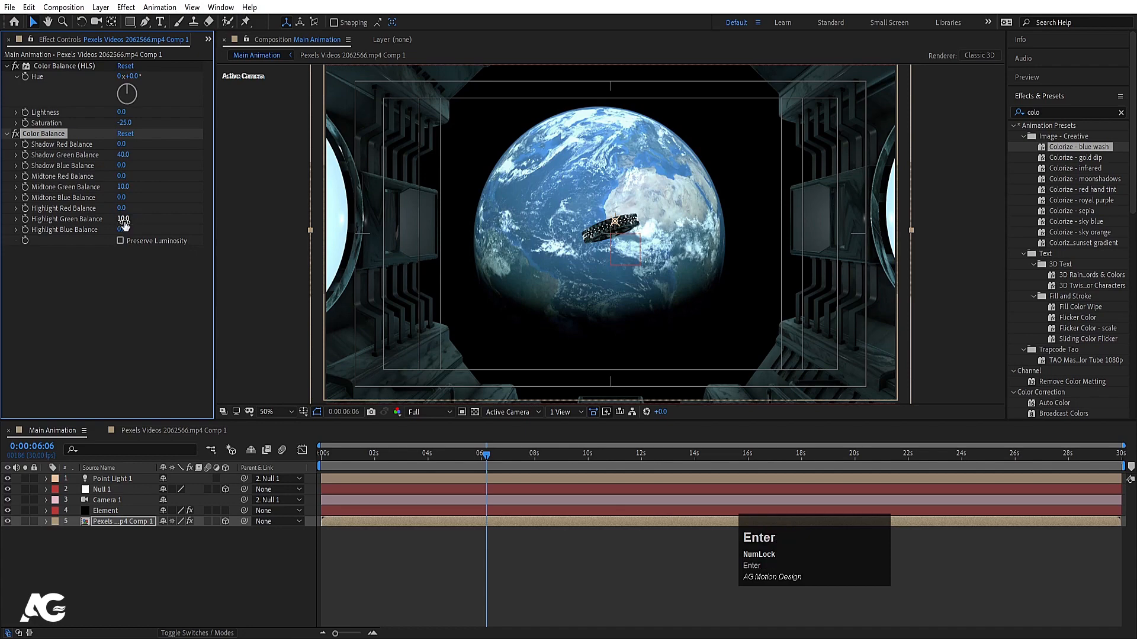
Switch the preview resolution to Quarter and play the animation from the start past the gear's exit from the tunnel.
left_click_drag(458, 454, 256, 471)
key("space")
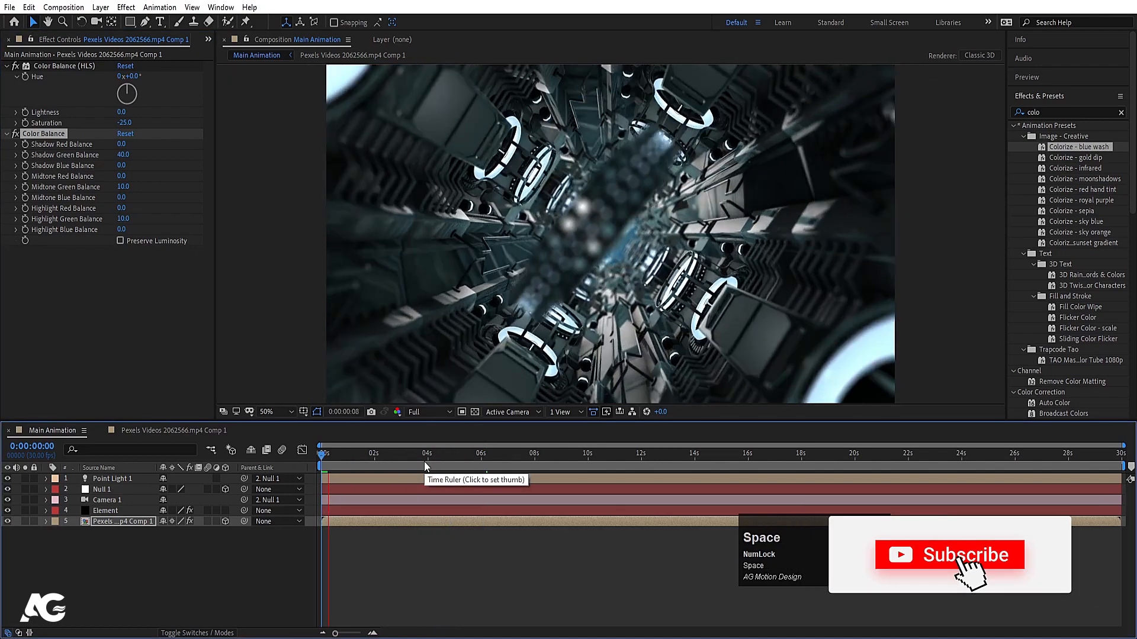
left_click(439, 410)
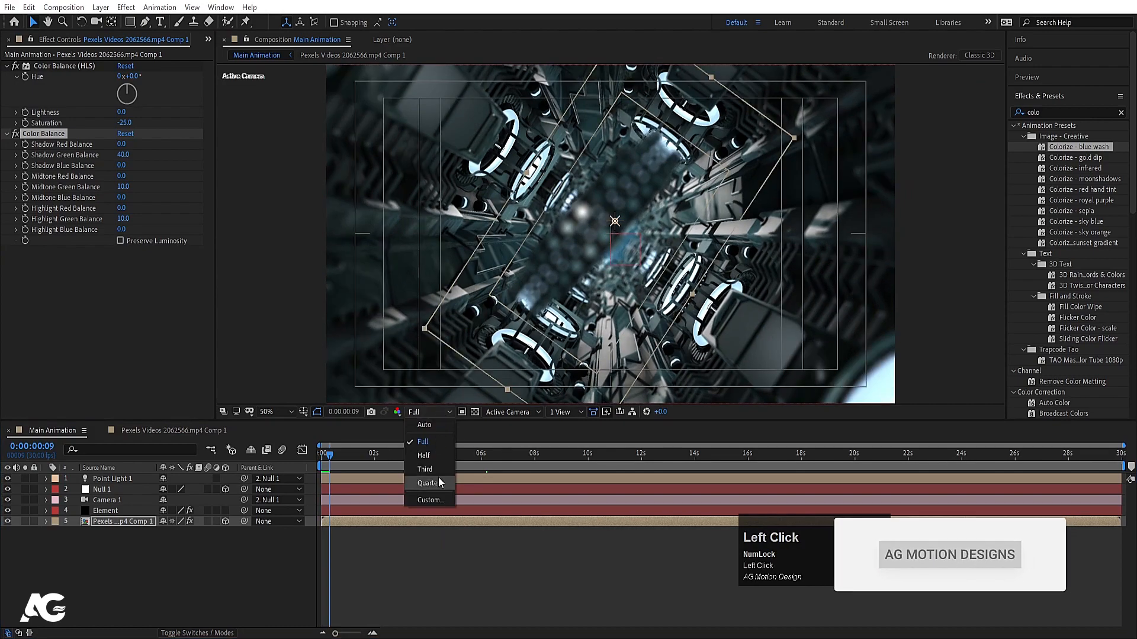
left_click(438, 477)
key("space")
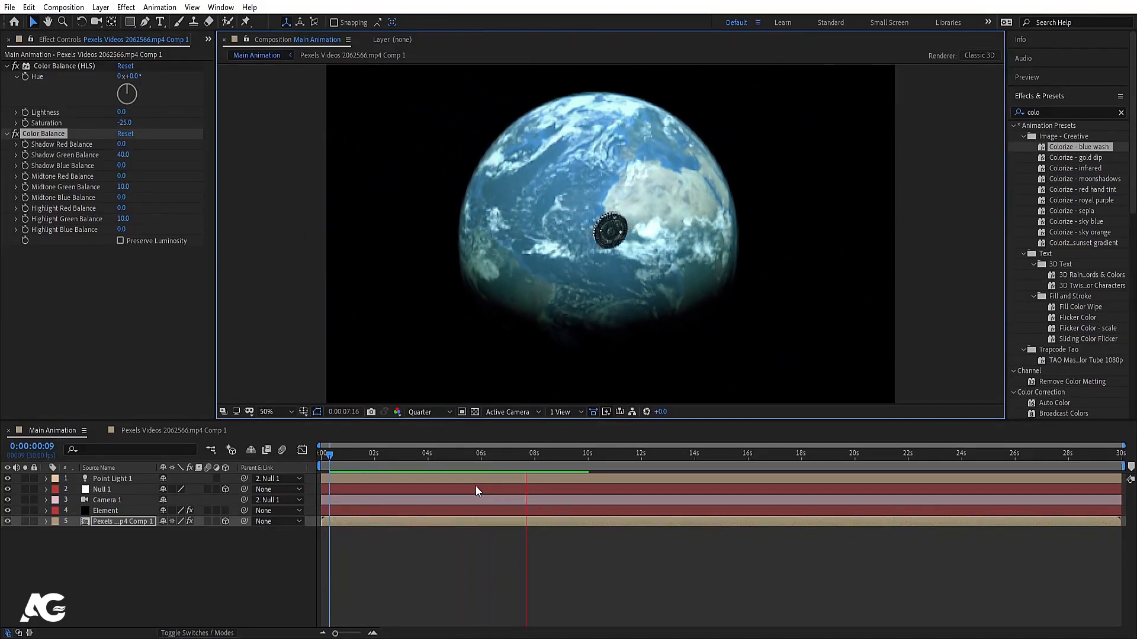
key("space")
Reveal the keyframes of all layers, play on from 0:00:08:09 and end the work area at about 10.7 seconds.
left_click(550, 553)
key("u")
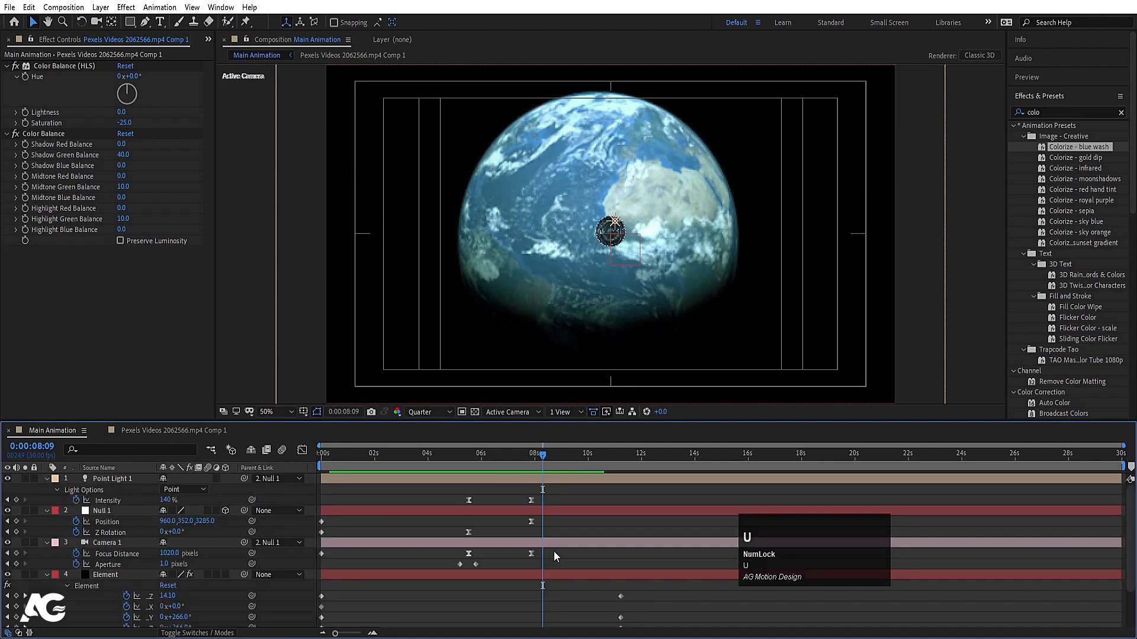
key("space")
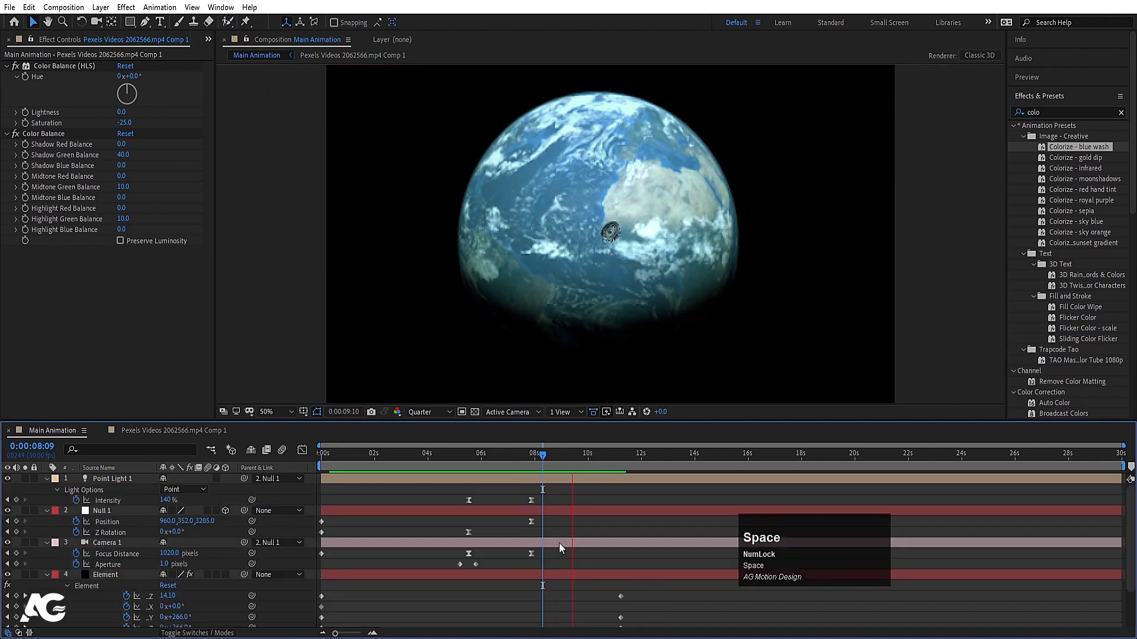
key("space")
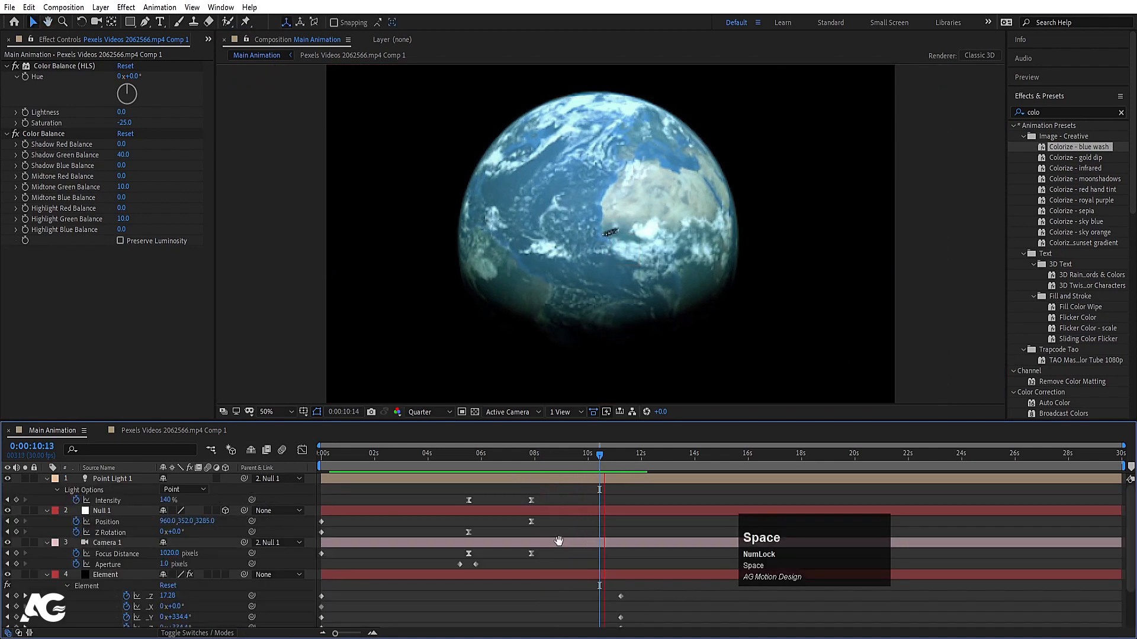
key("n")
key("space")
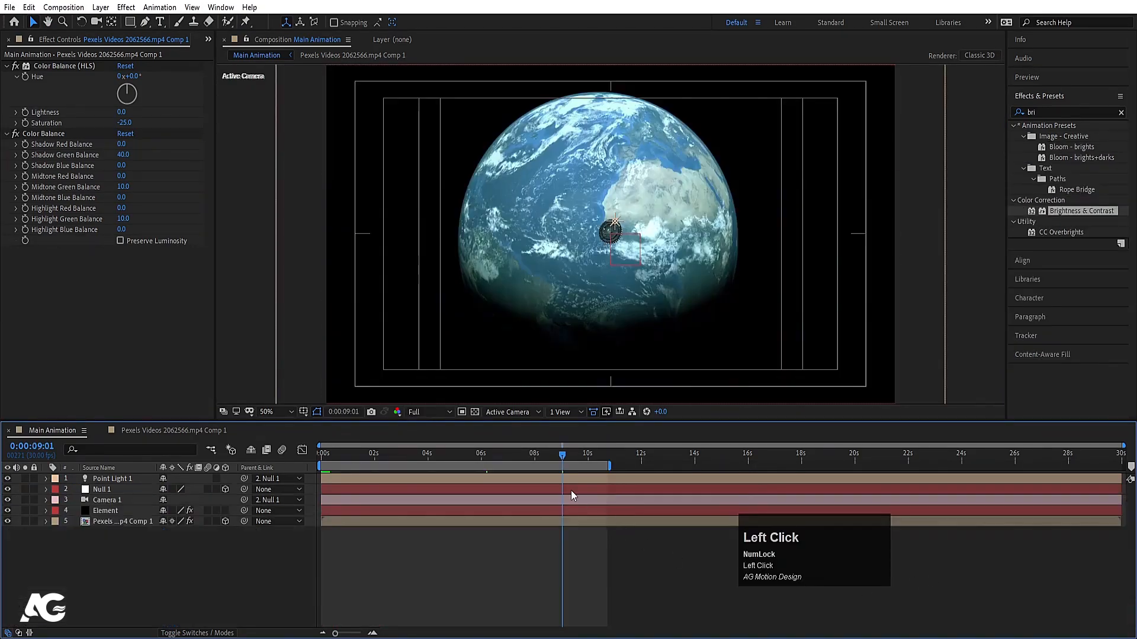
Apply Brightness & Contrast to the Earth layer at 0:00:08:04 with Contrast 63 and Brightness -1.
left_click(538, 456)
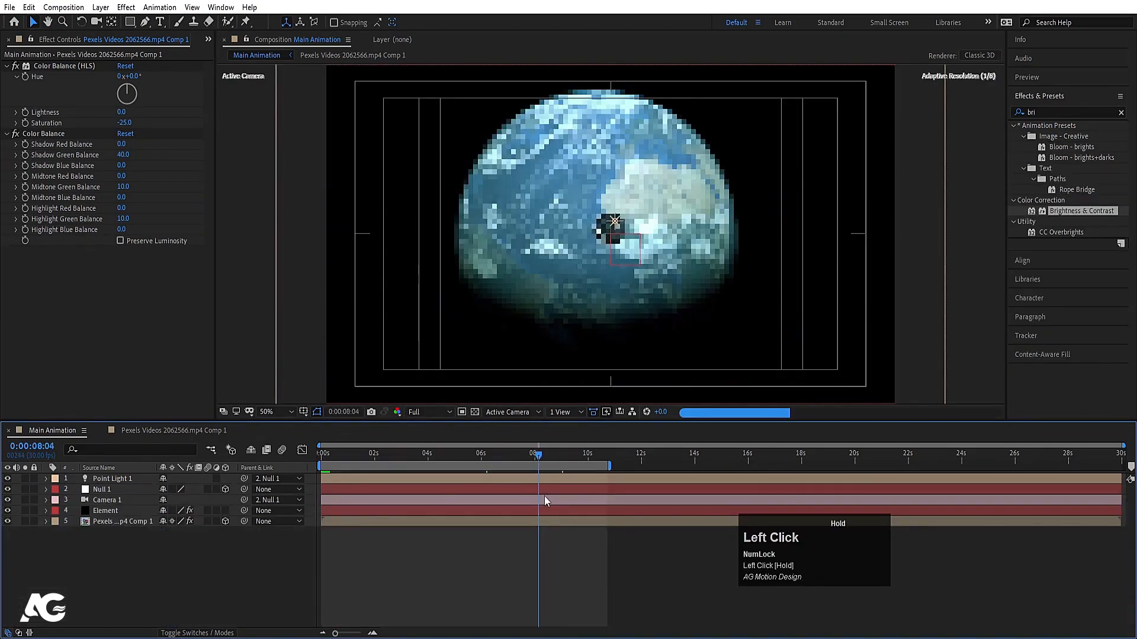
left_click(550, 521)
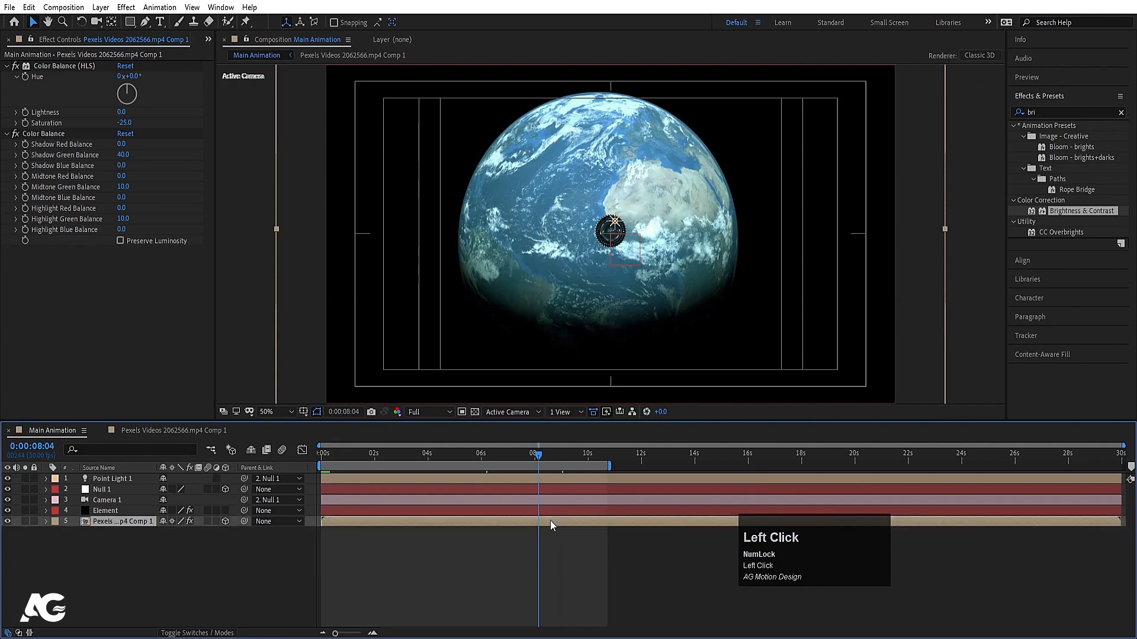
double_click(1071, 212)
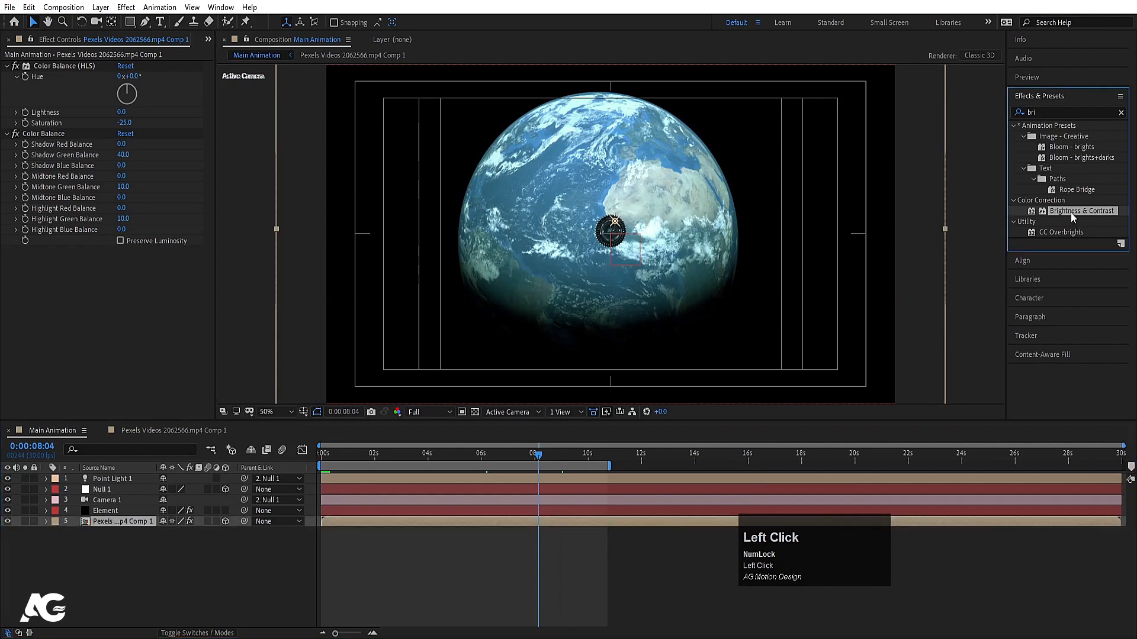
mouse_move(118, 268)
left_mouse_down()
mouse_move(159, 275)
mouse_move(107, 263)
left_mouse_up()
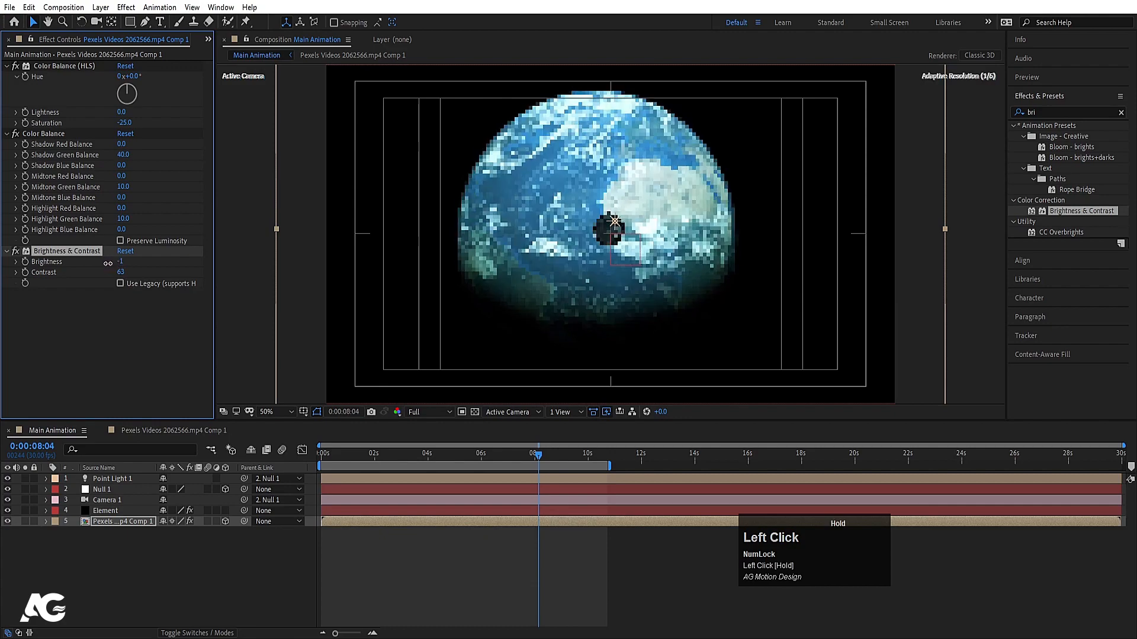
key("grave")
key("grave")
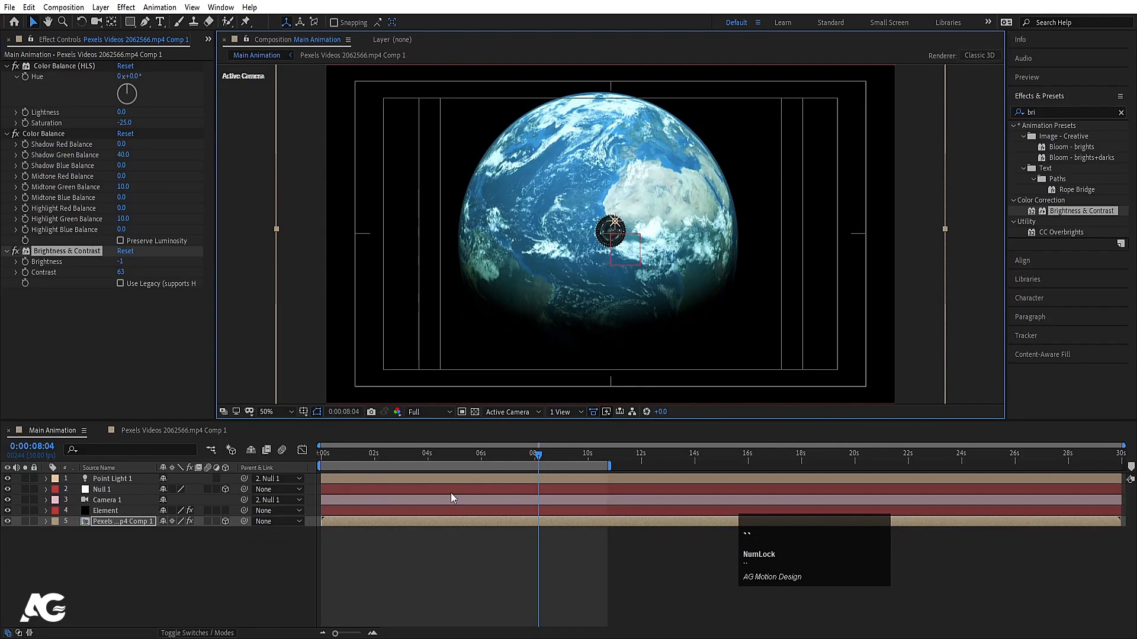
Set the Earth layer's Brightness to -26 while viewing 0:00:06:02, and preview the animation from there.
left_click(483, 454)
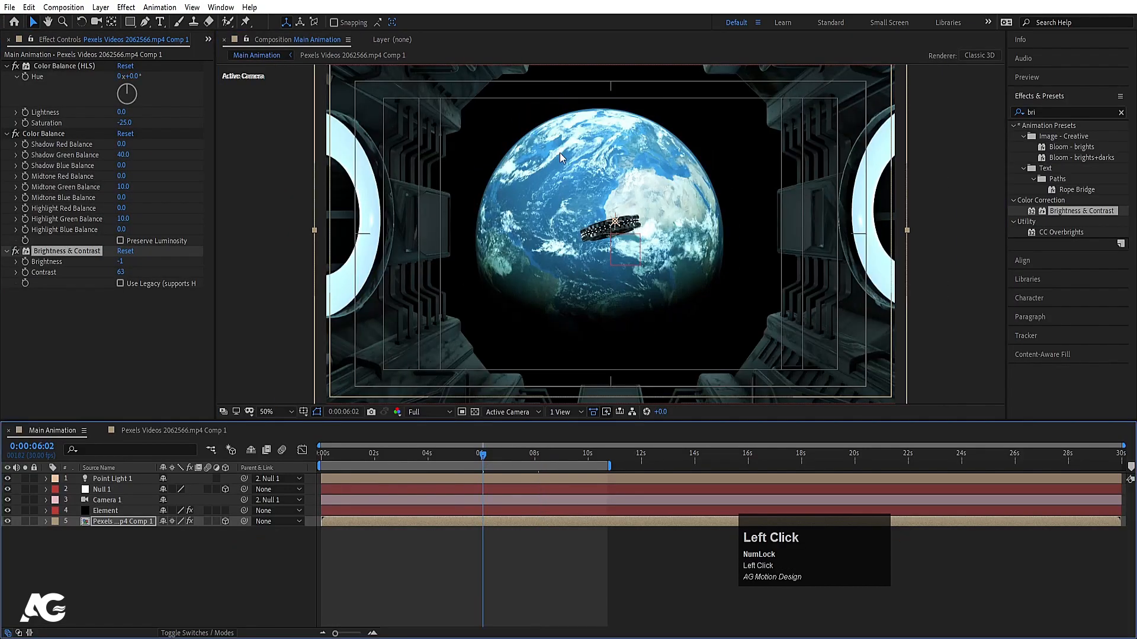
scroll(560, 153, "up", 1)
scroll(757, 310, "down", 4)
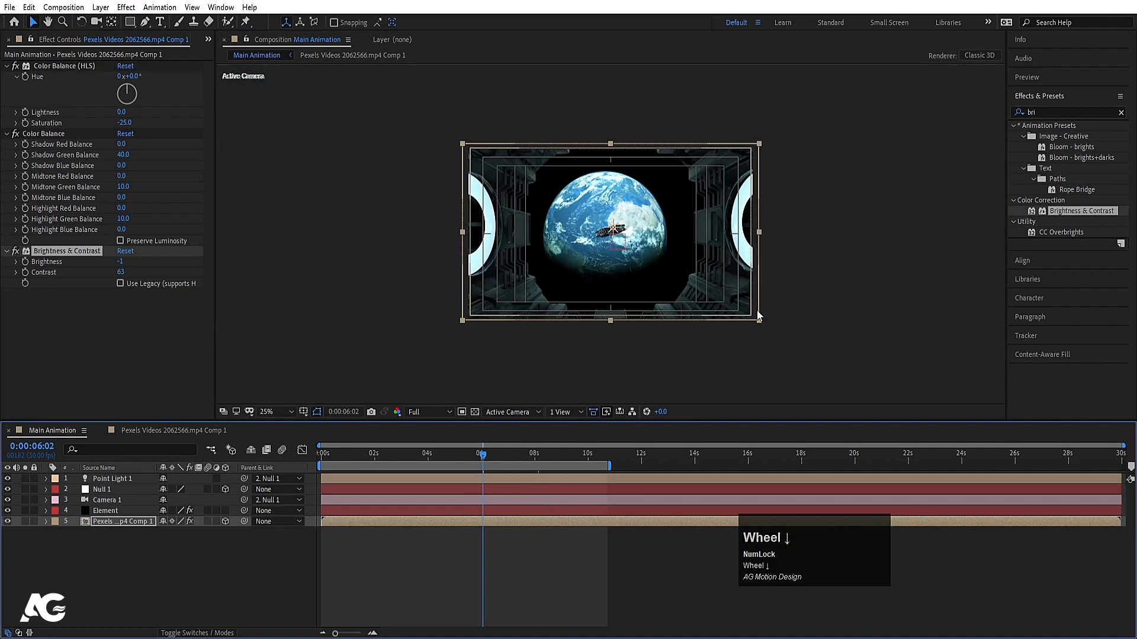
scroll(562, 248, "up", 2)
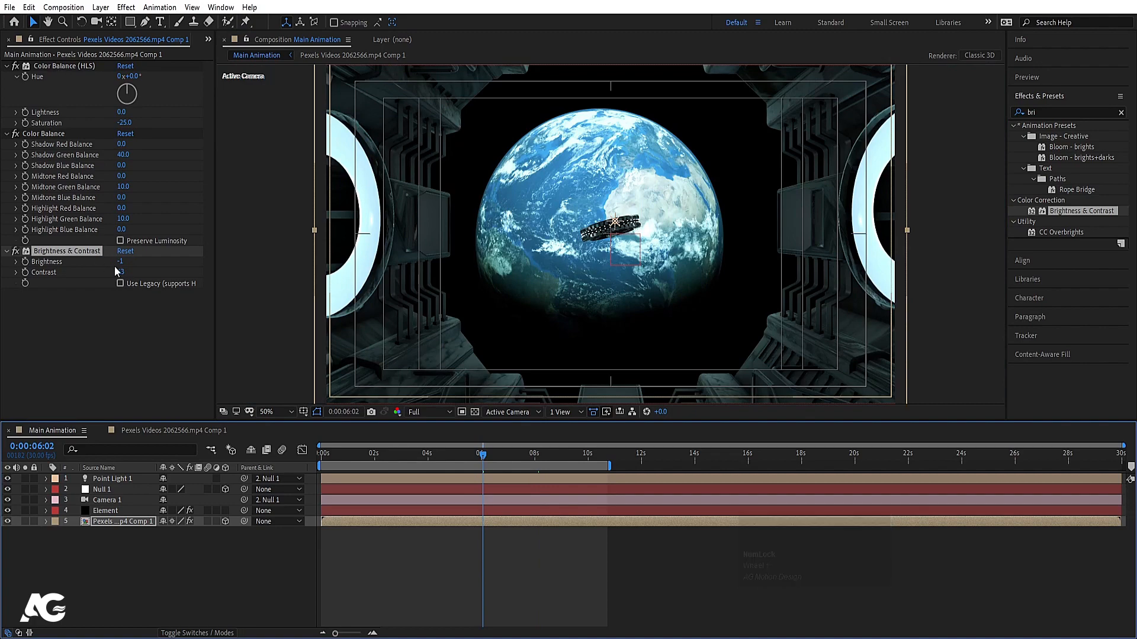
left_click_drag(126, 265, 112, 261)
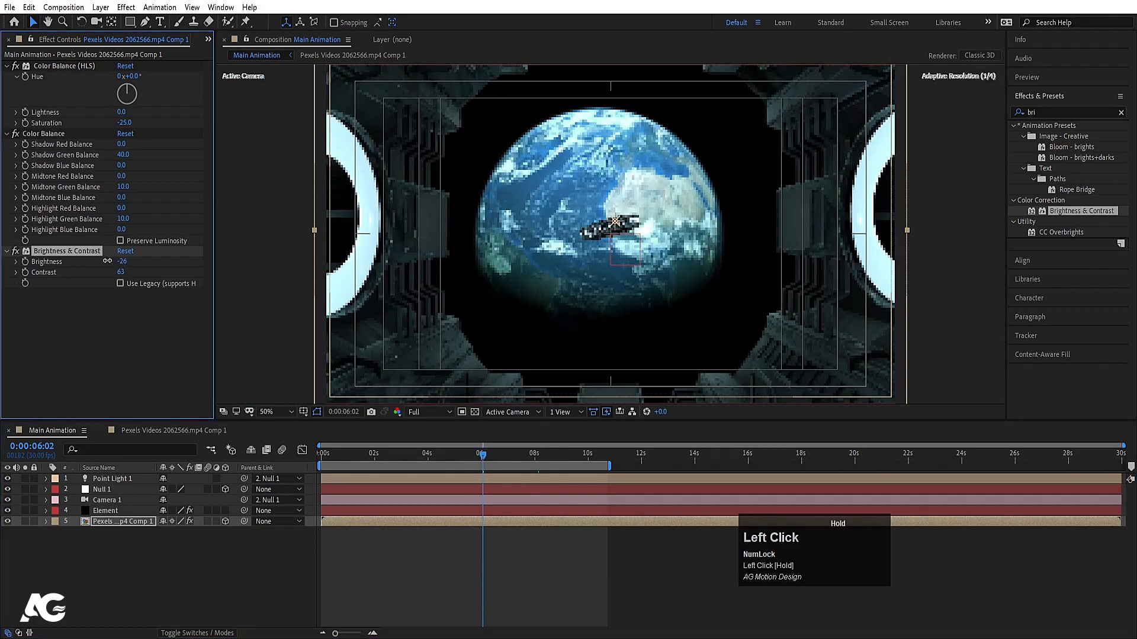
key("grave")
key("grave")
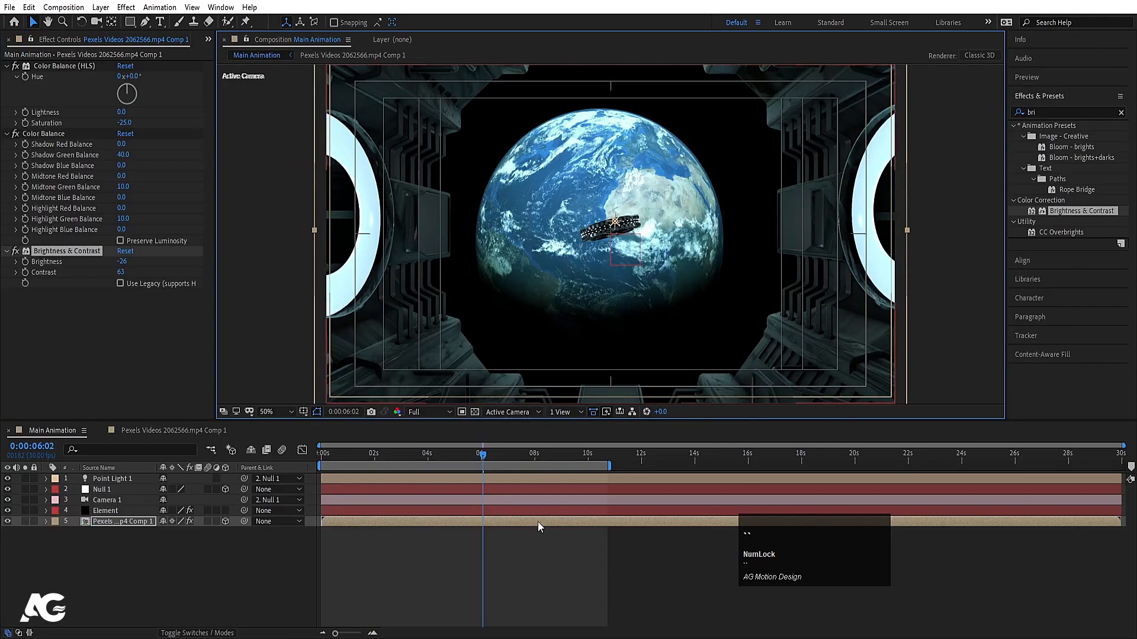
key("space")
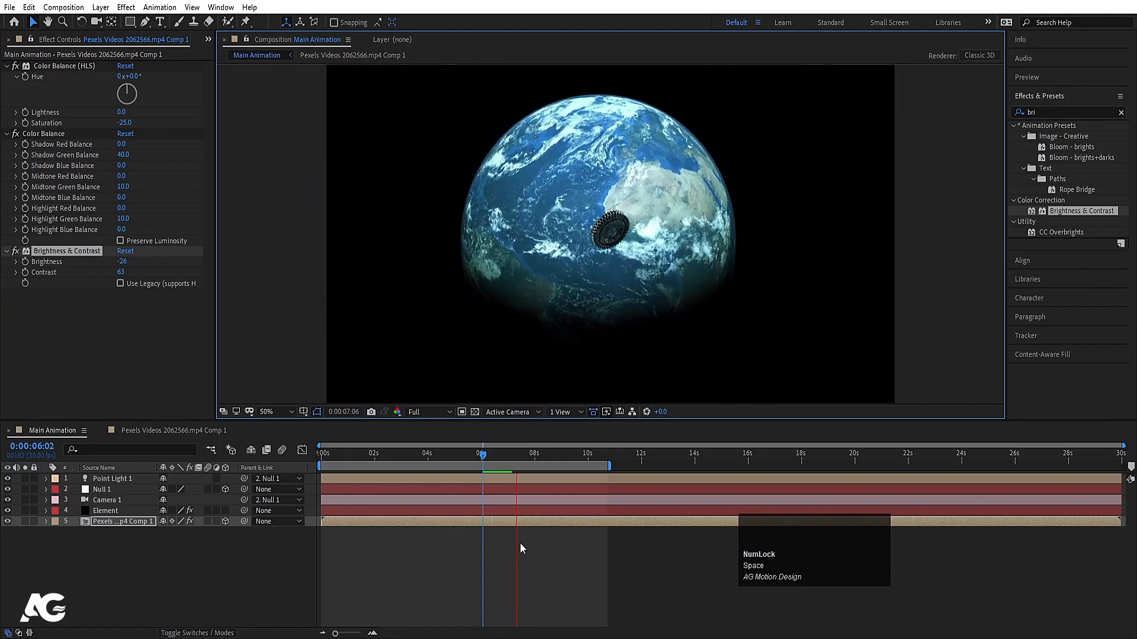